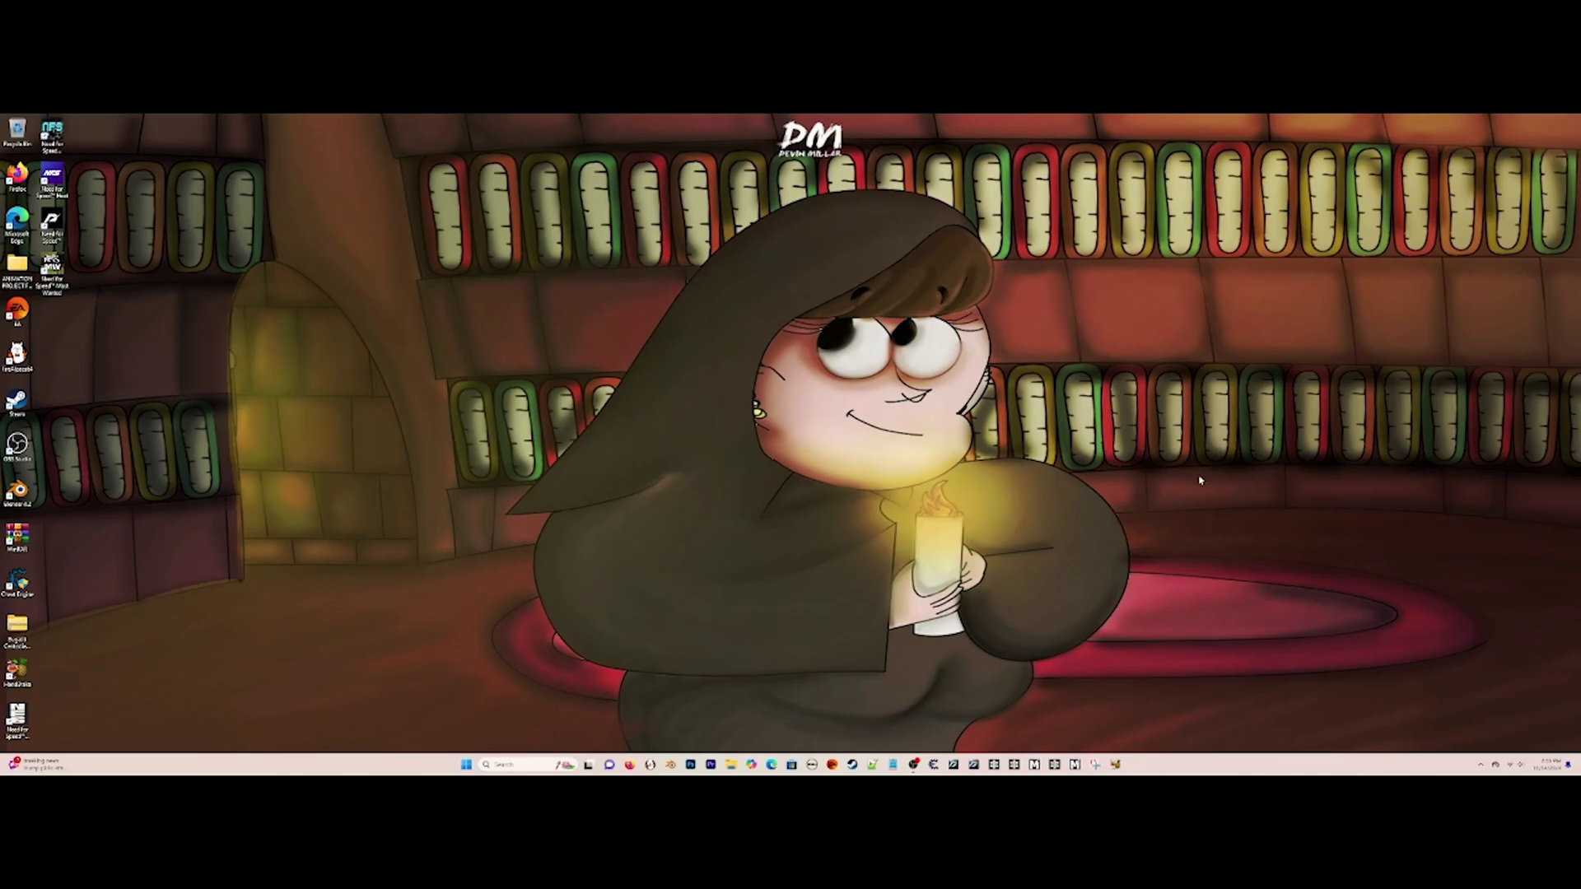
# Launch Frosty Editor and load the Need for Speed Heat game profile.
pyautogui.rightClick(994, 764)
pyautogui.click(1028, 669)
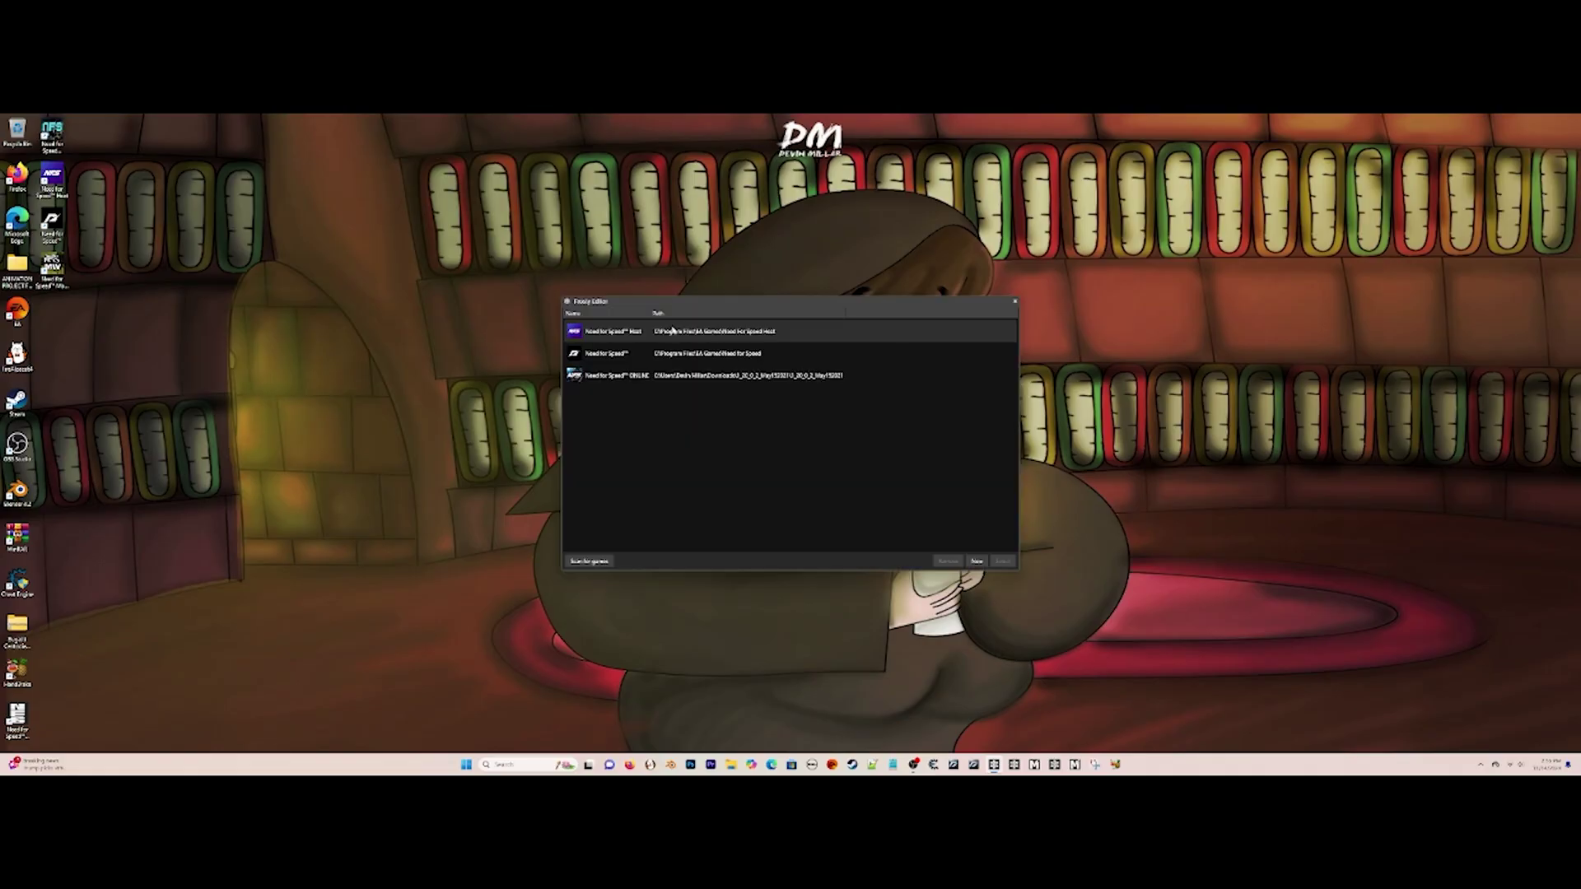
pyautogui.doubleClick(637, 332)
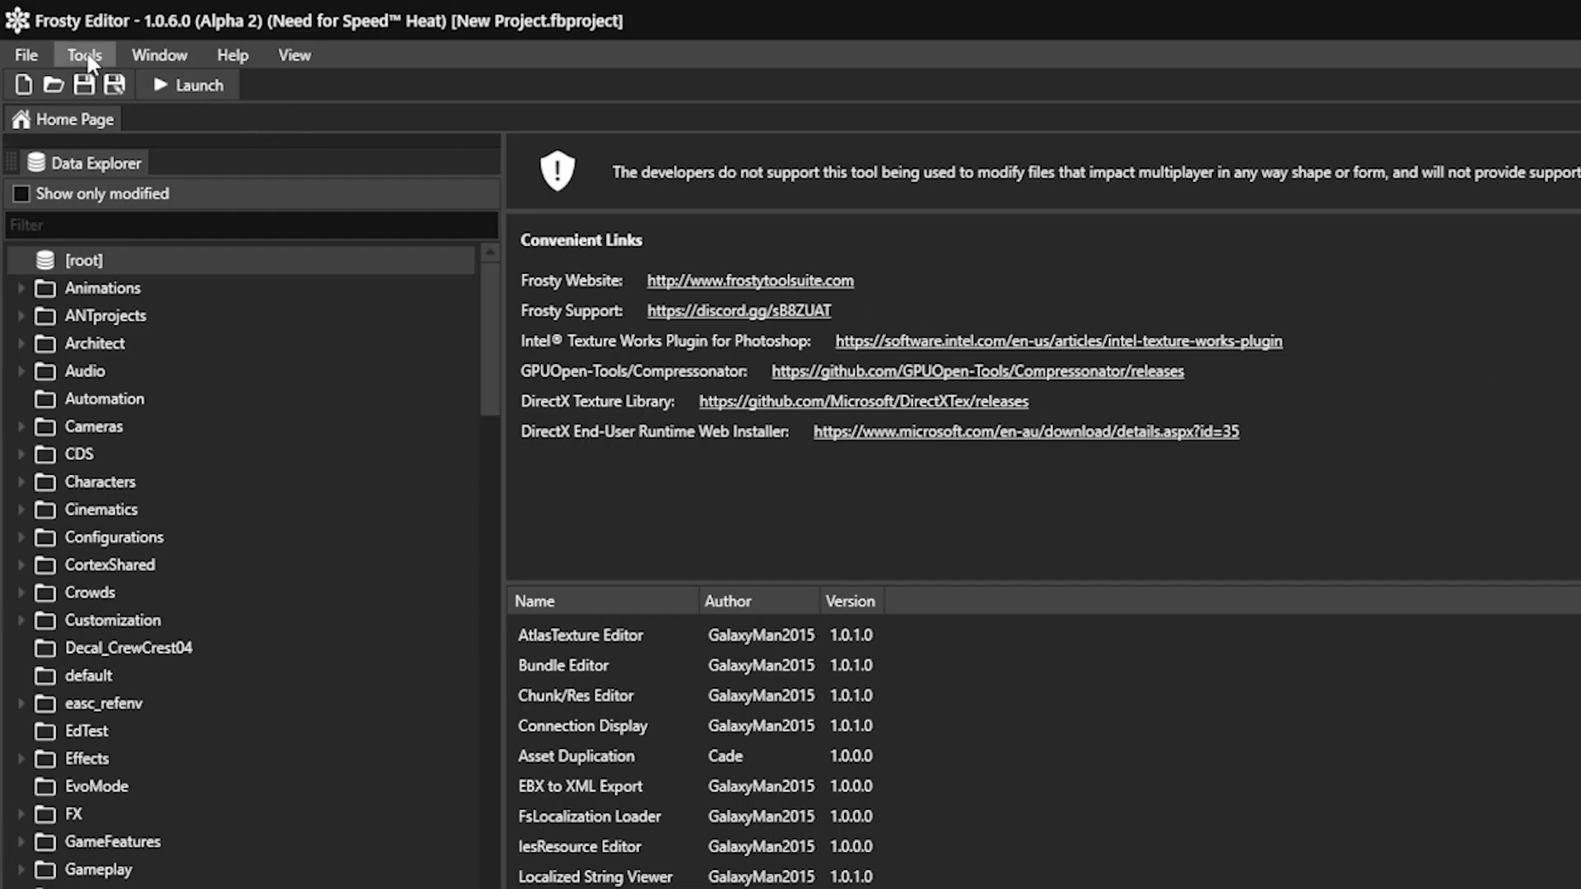
# Disable shadows, HBAO, TXAA and the default grid in the mesh options and save the options.
pyautogui.click(86, 58)
pyautogui.click(114, 196)
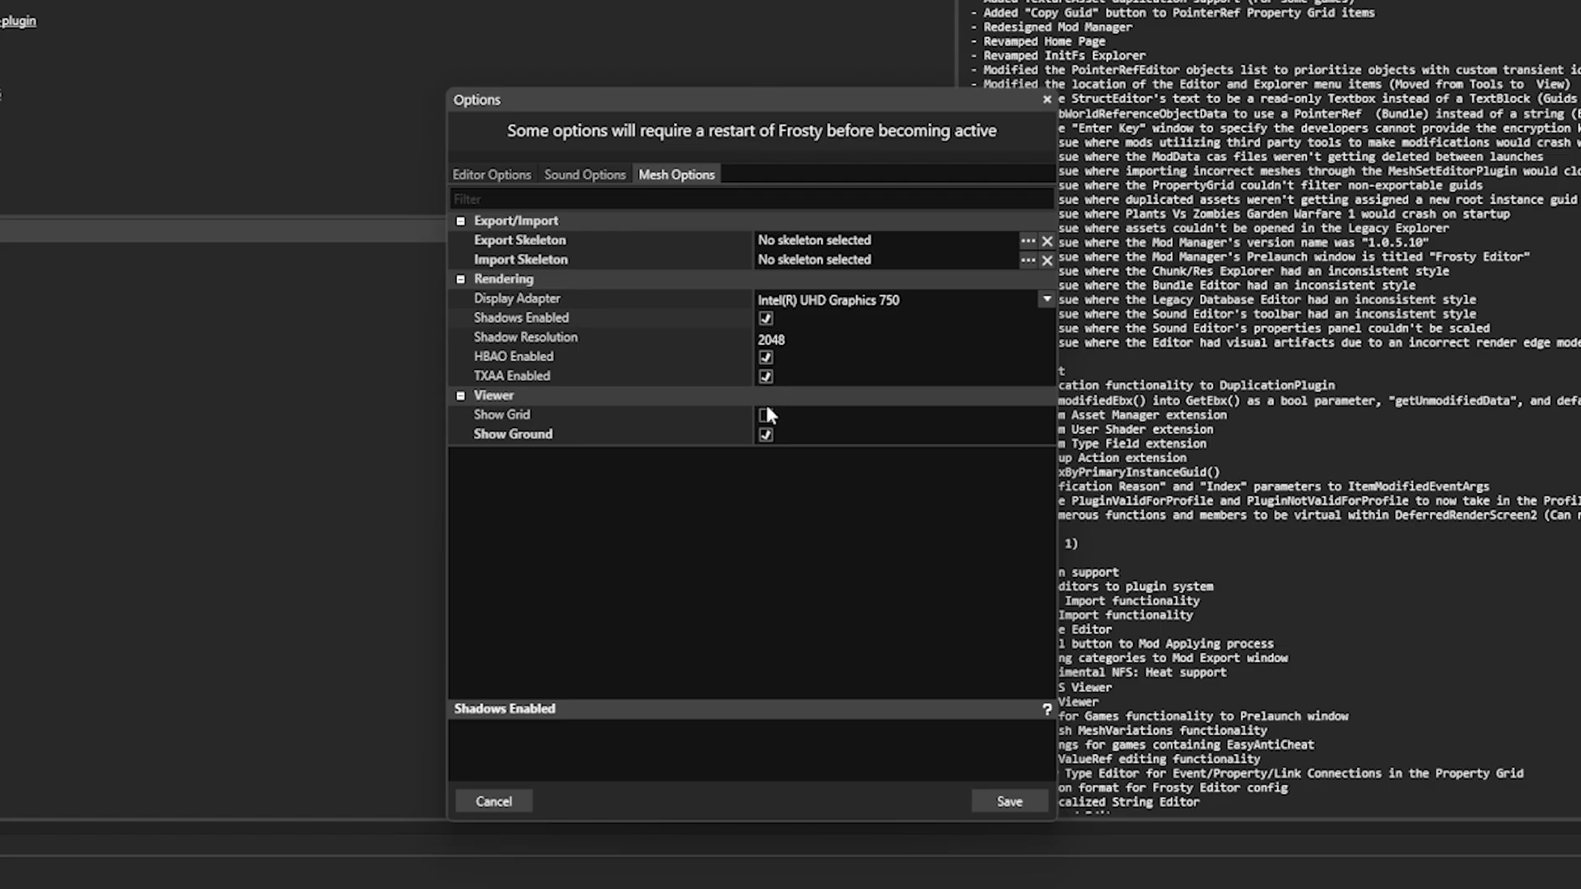
pyautogui.click(766, 413)
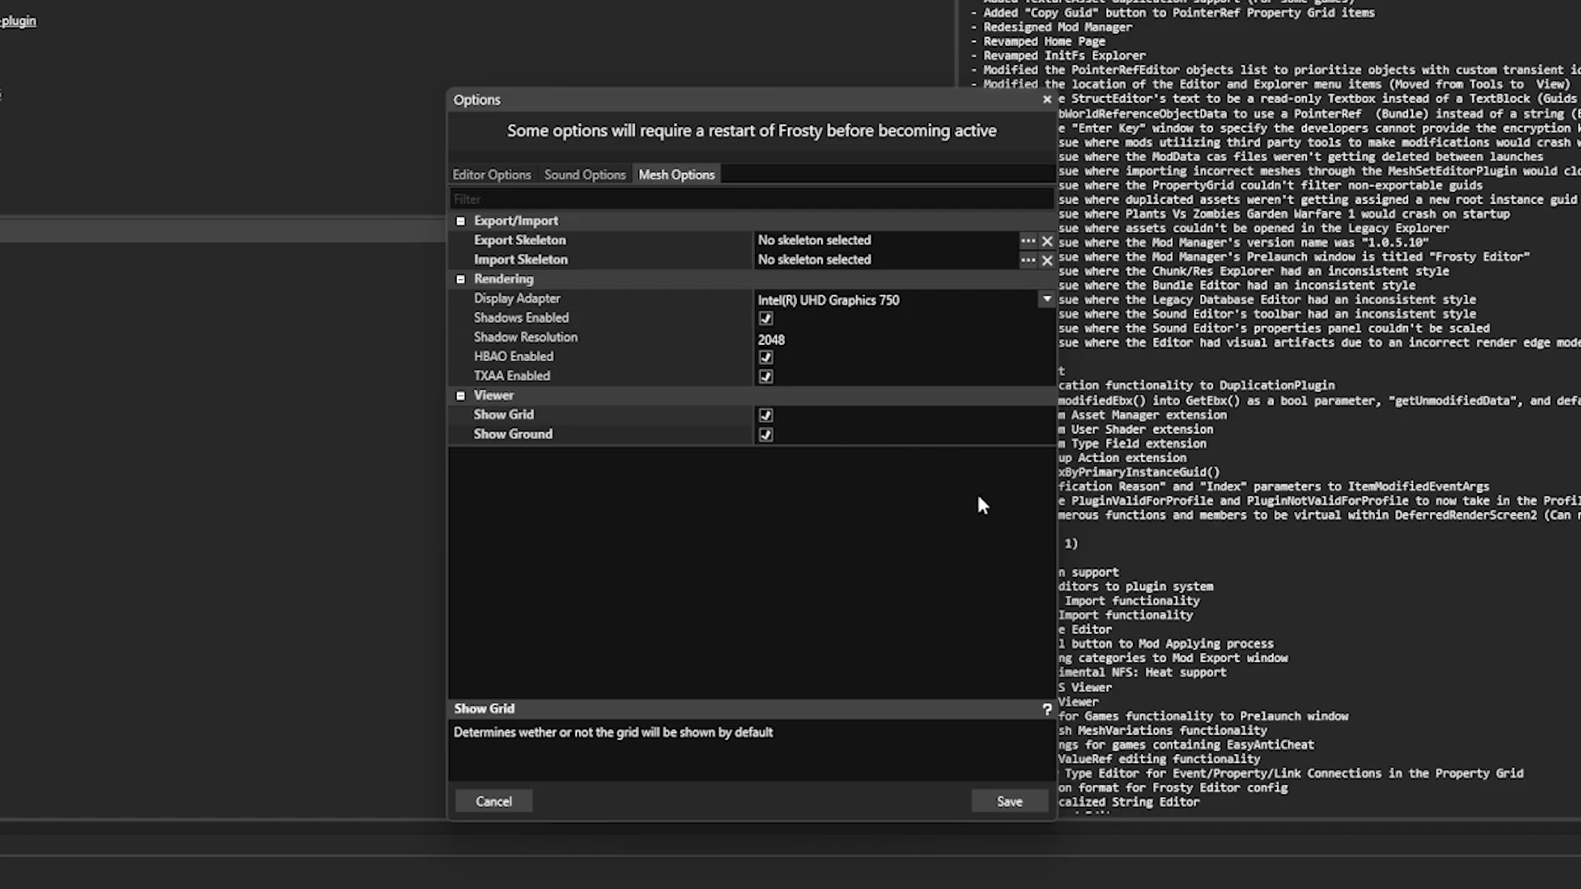
pyautogui.click(765, 319)
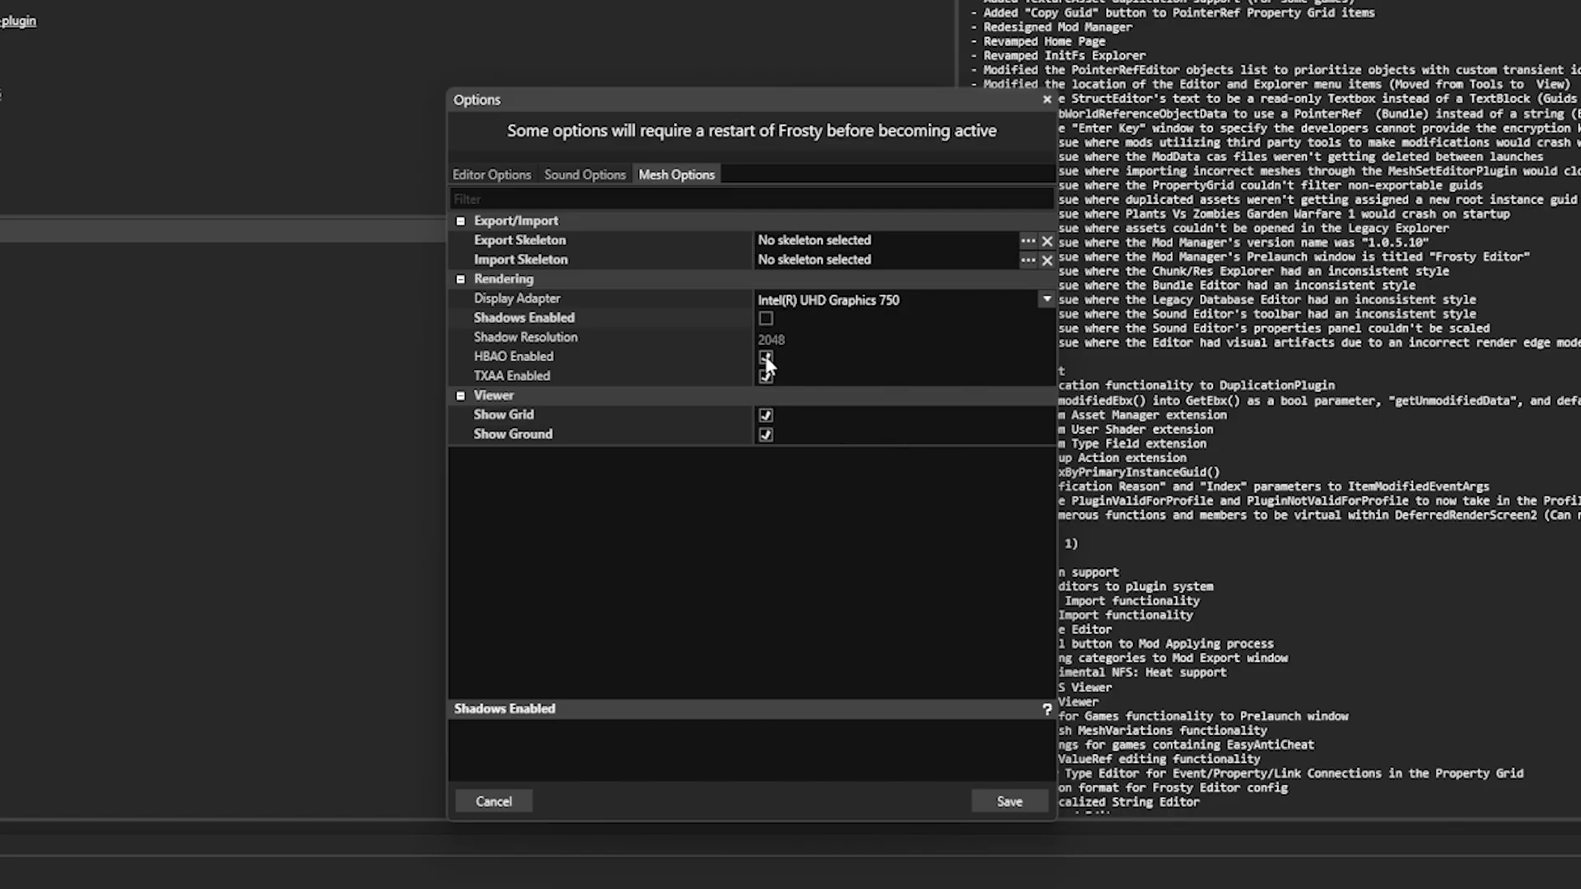
pyautogui.click(766, 357)
pyautogui.click(766, 376)
pyautogui.click(767, 416)
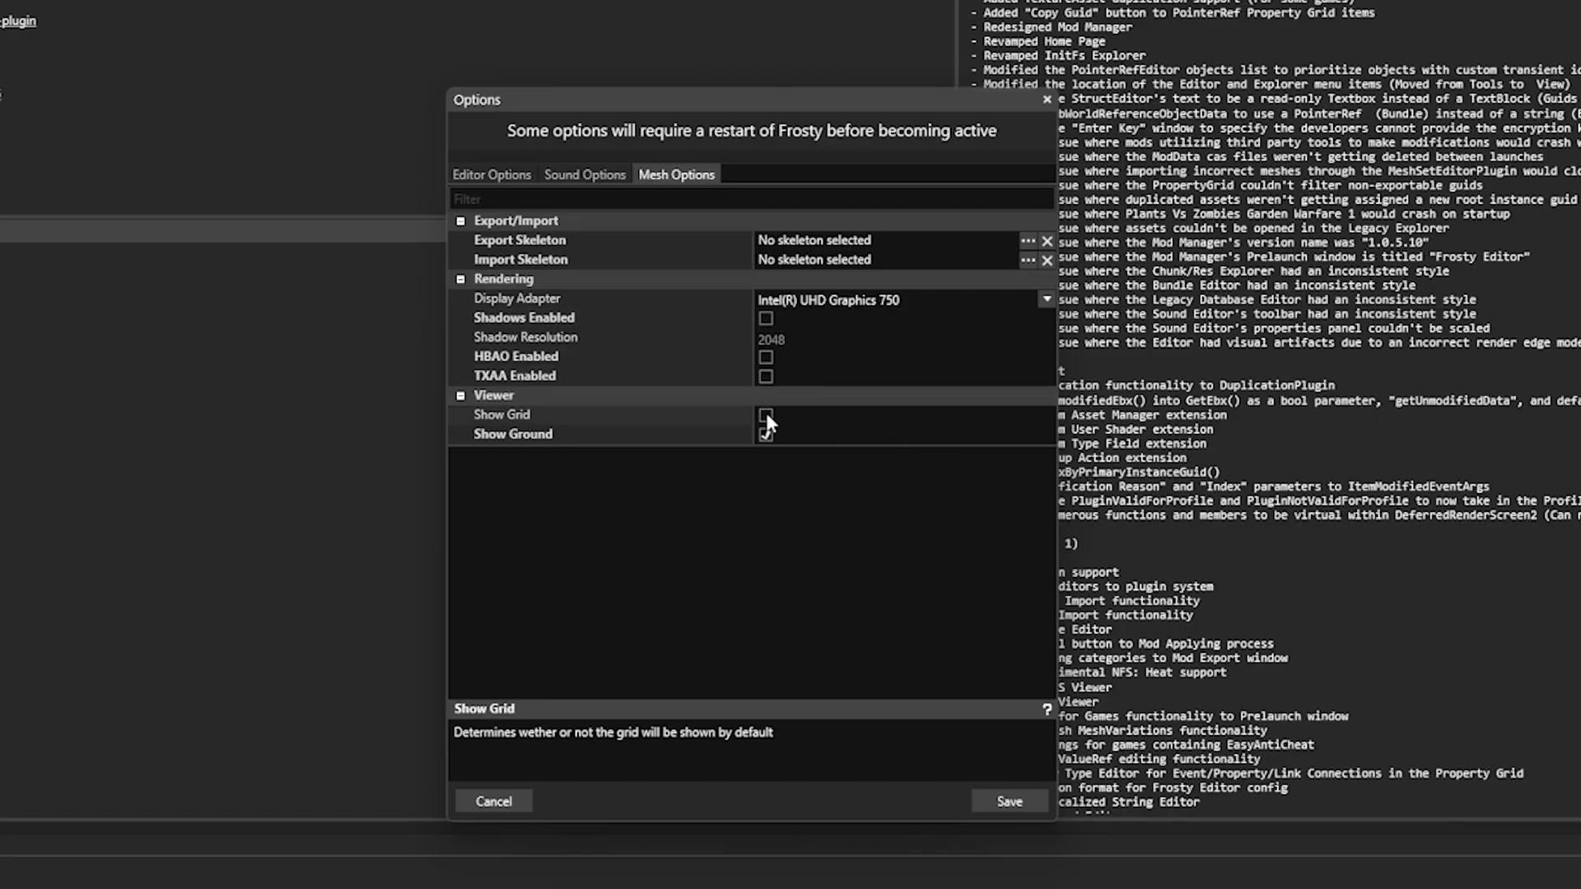
pyautogui.click(1021, 802)
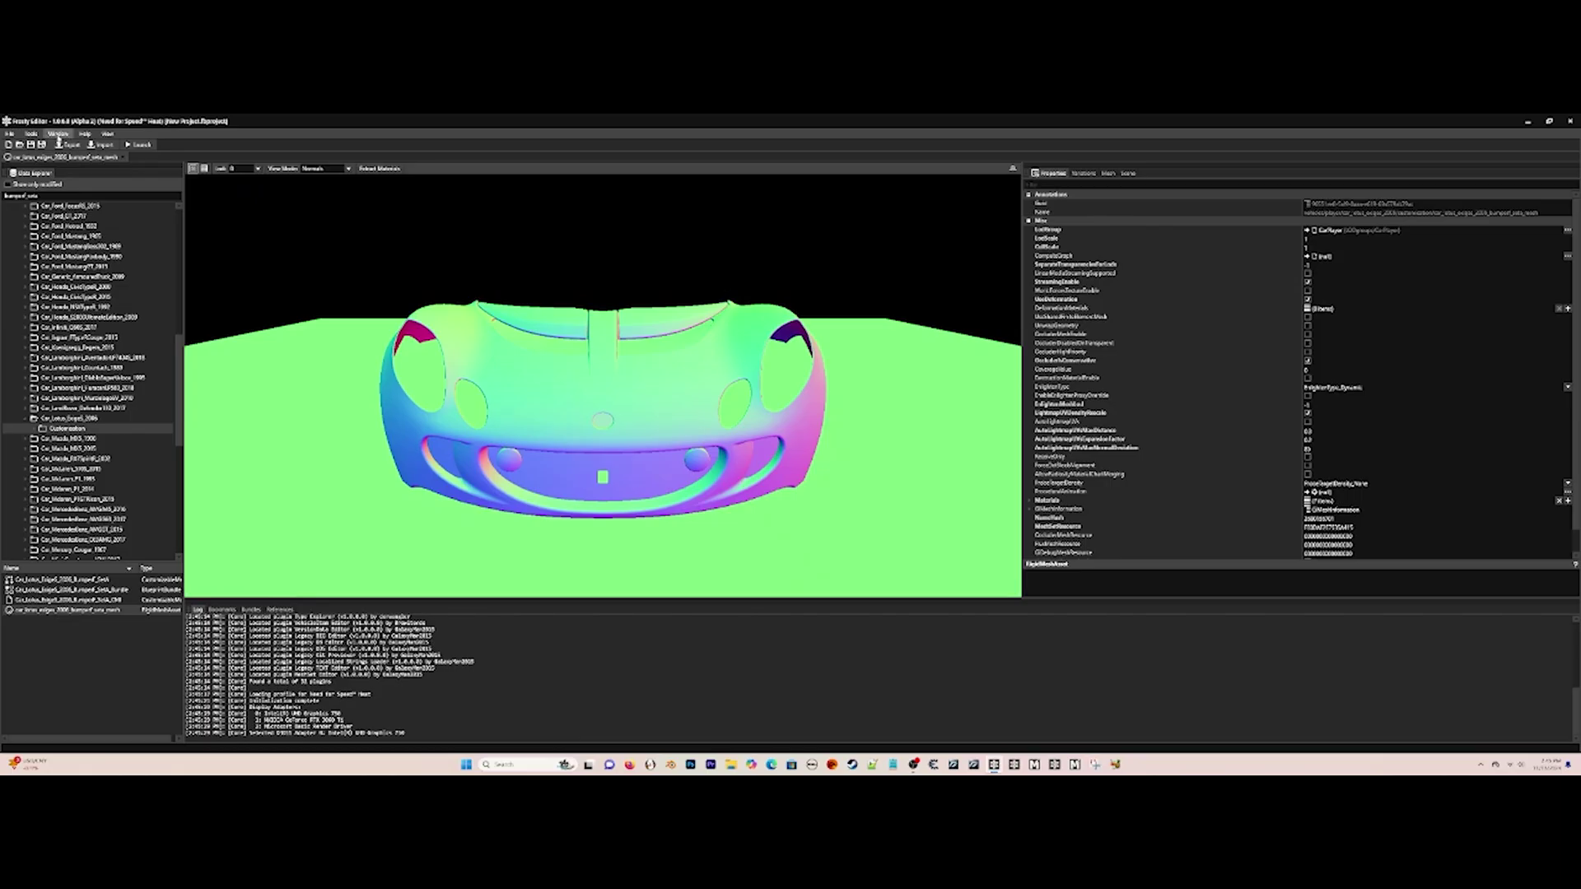
# Export the car_lotus_exiges_2006_bumperf_seta_mesh model as FBX and the Lotus badge and light textures as PNG.
pyautogui.click(66, 143)
pyautogui.click(908, 494)
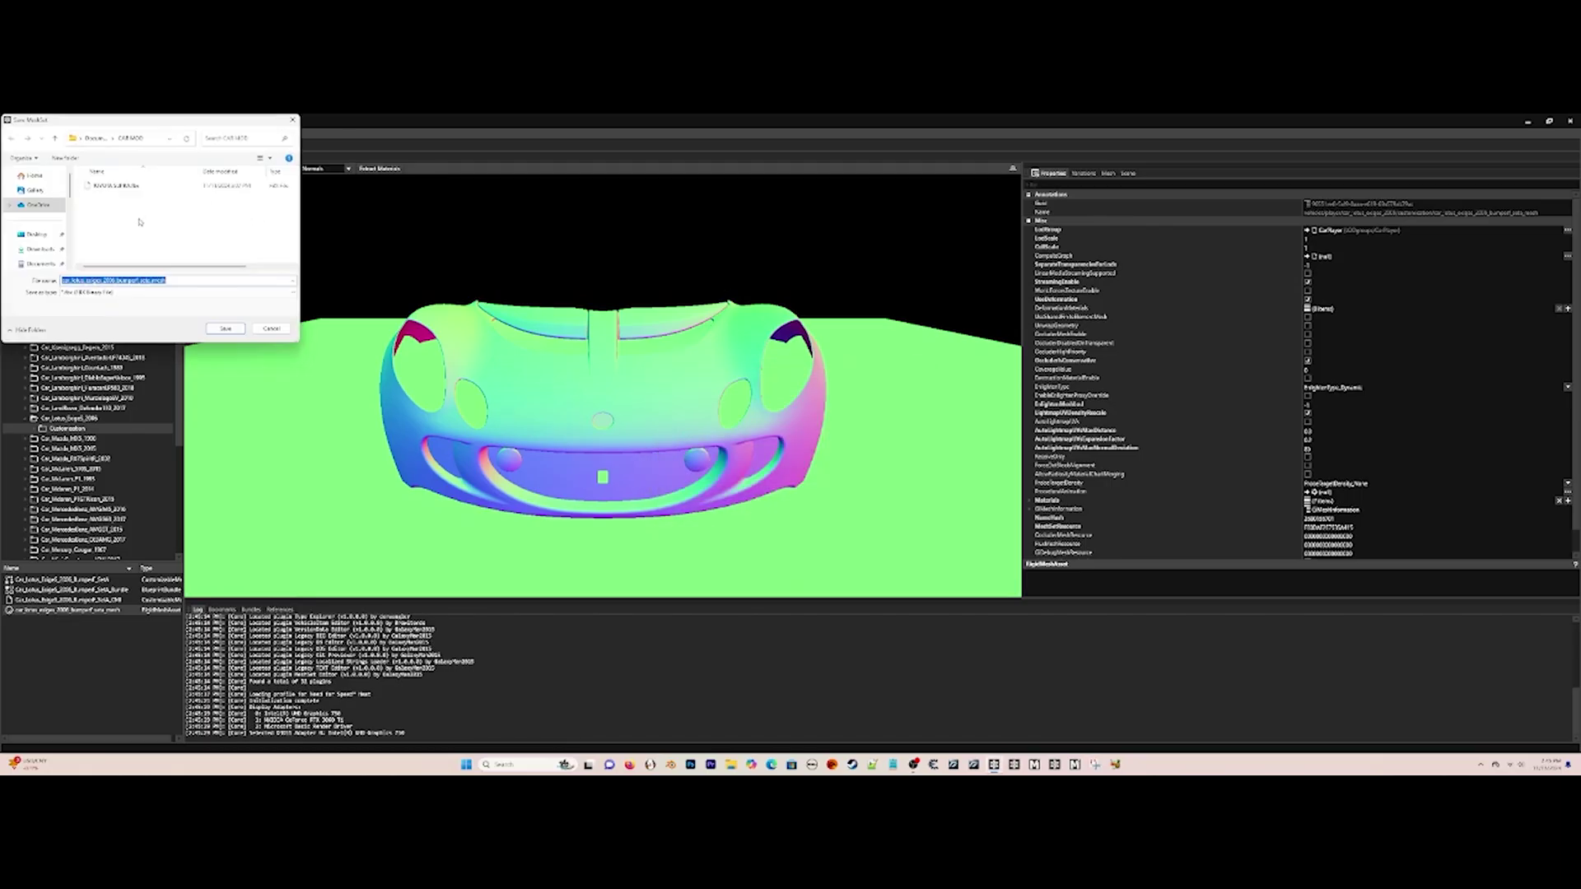
pyautogui.click(224, 326)
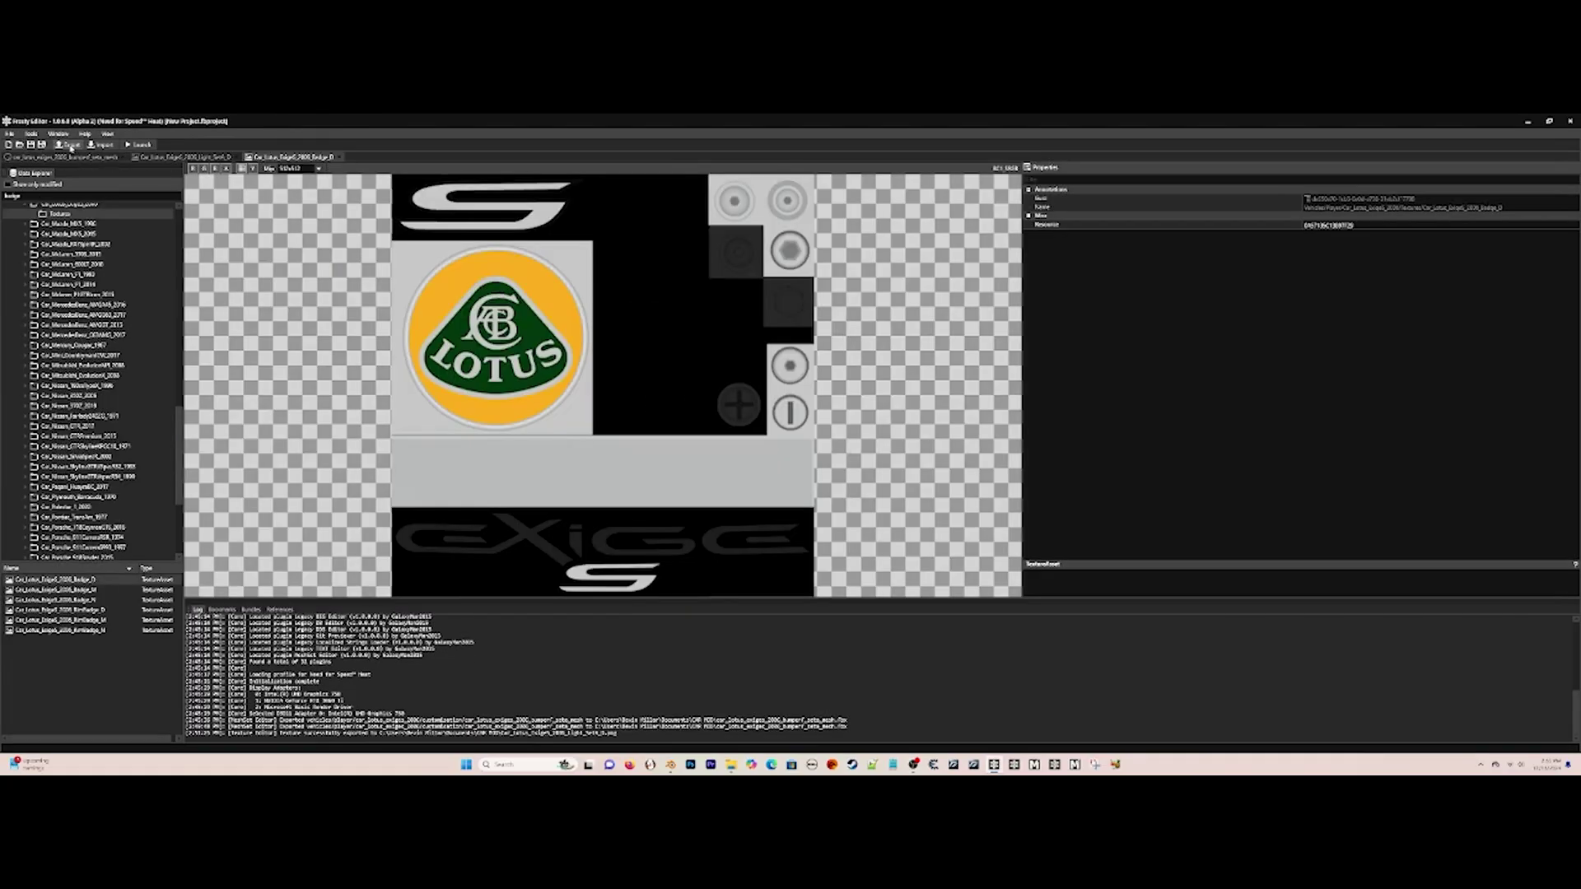
pyautogui.click(68, 144)
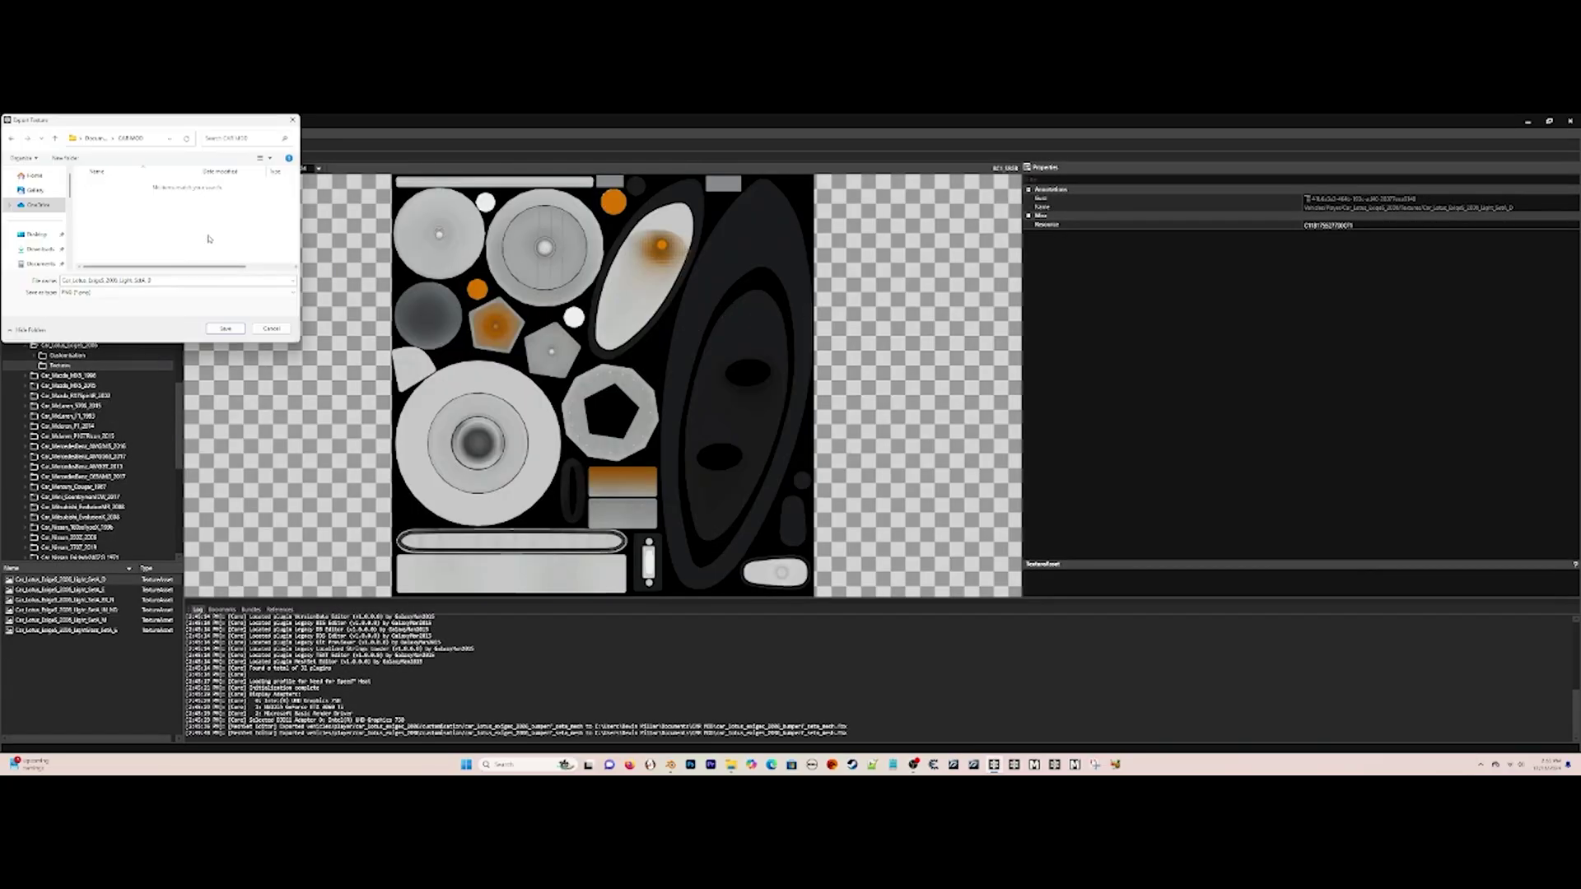
pyautogui.click(226, 329)
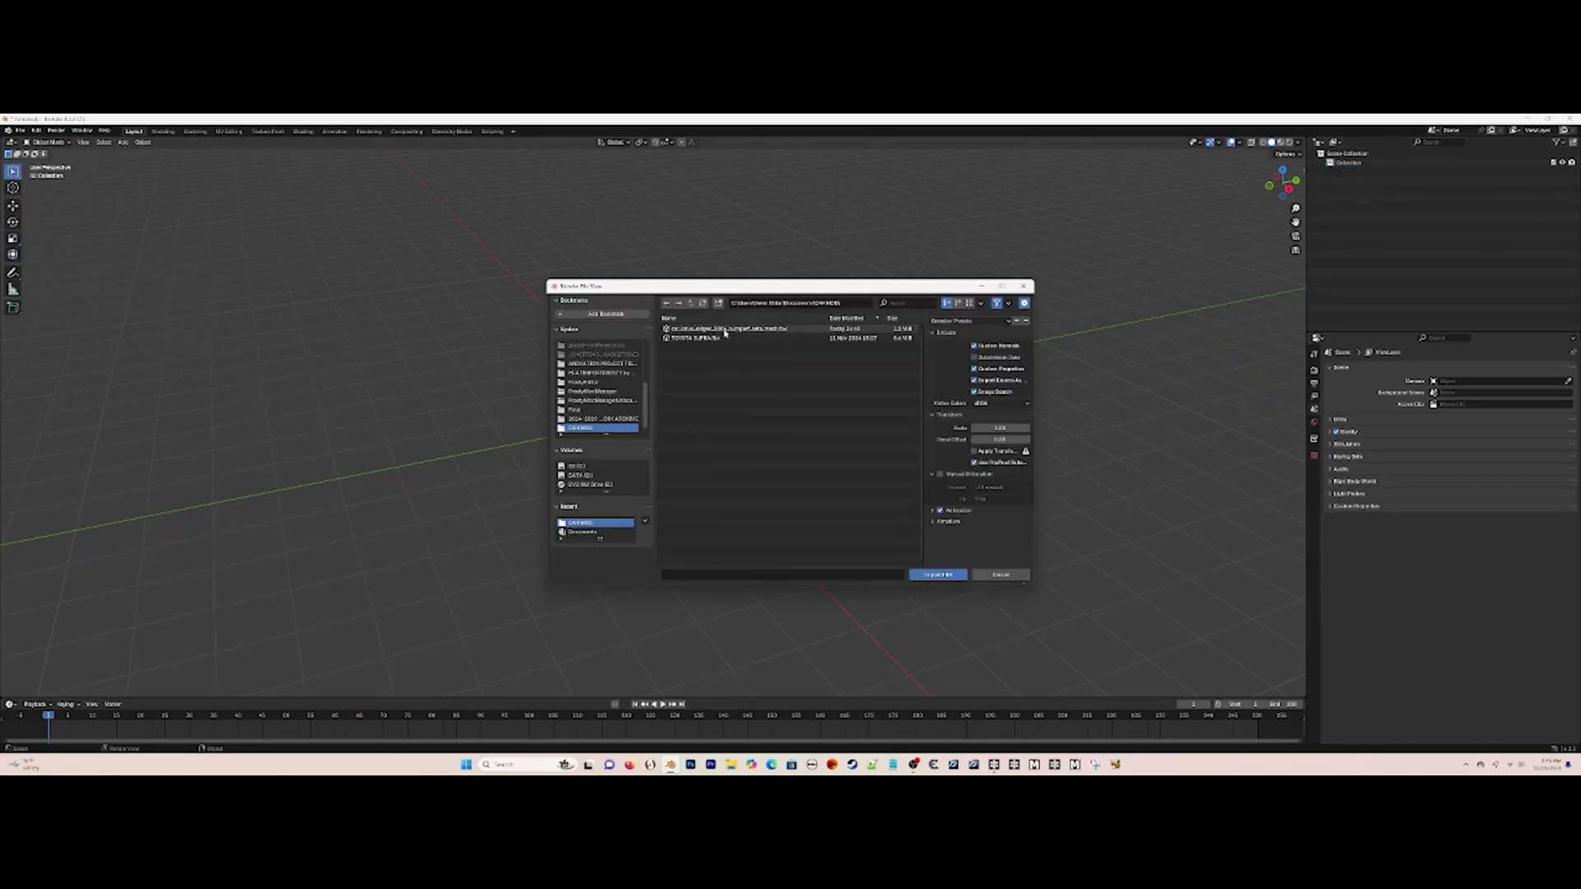
# Switch to Blender and import the exported Lotus Exige front bumper FBX.
pyautogui.doubleClick(724, 330)
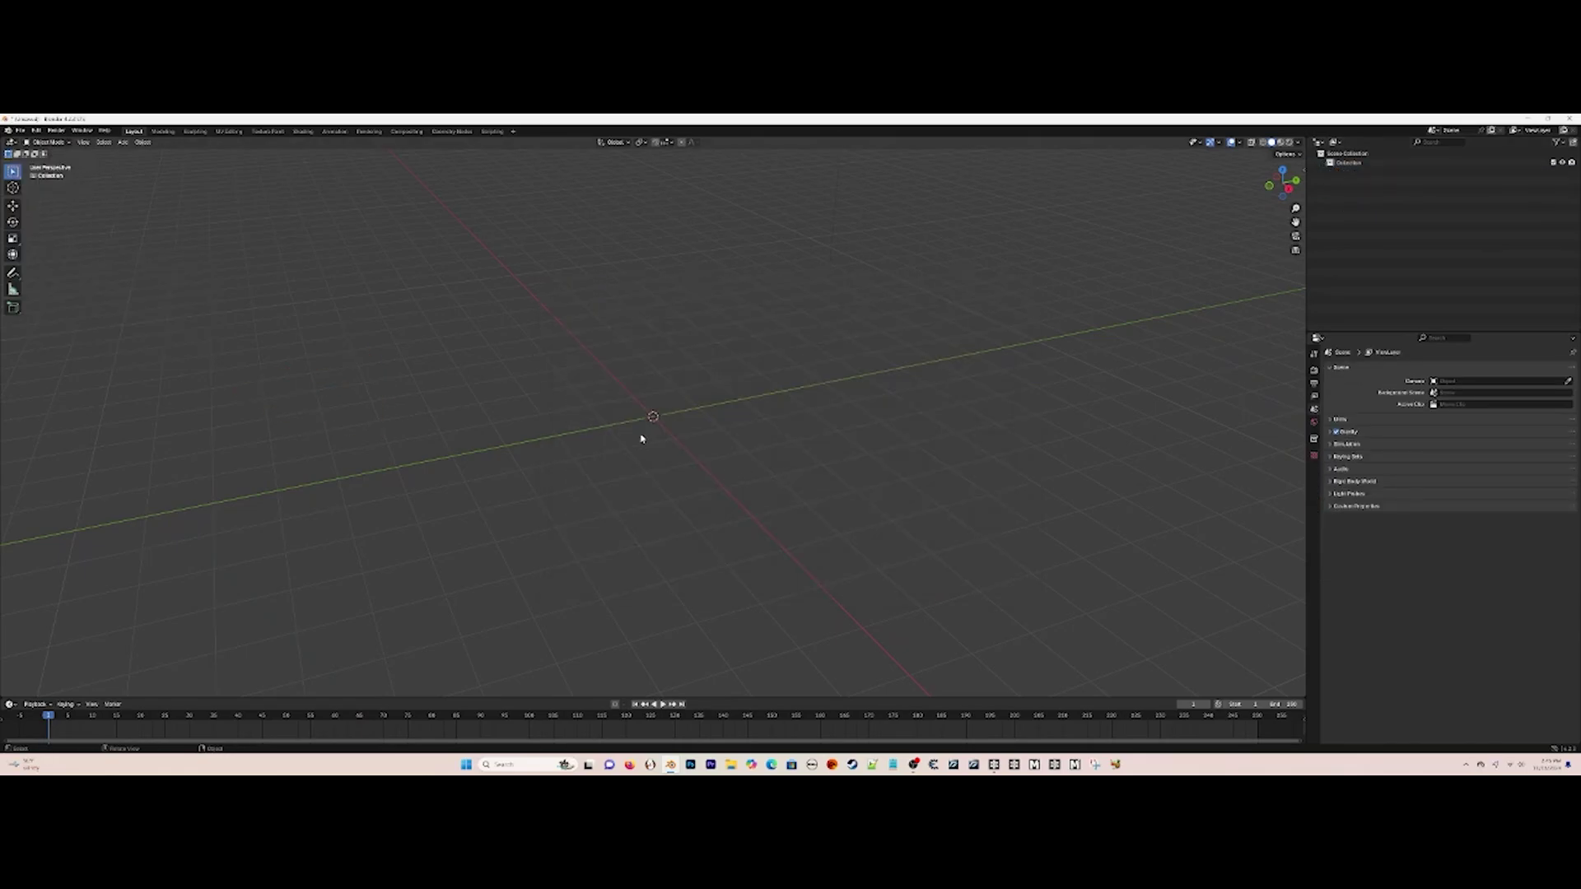
pyautogui.scroll(4, 674, 409)
pyautogui.moveTo(1283, 181); pyautogui.dragTo(1297, 181)
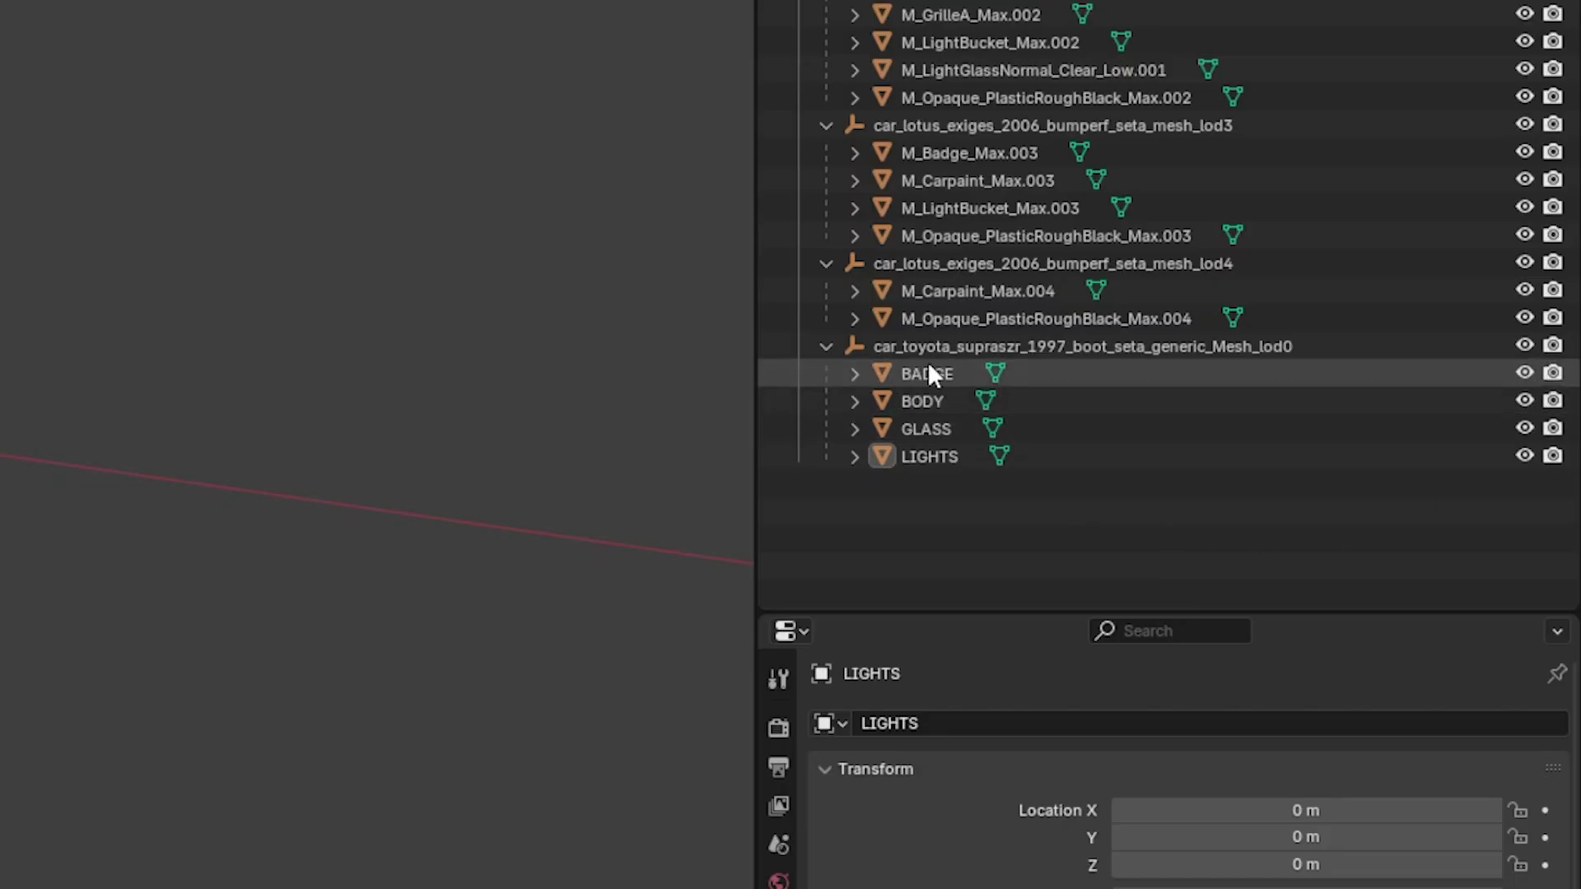
# Toggle the visibility of the Supra's BODY, GLASS and LIGHTS meshes to examine which parts each contains.
pyautogui.click(1364, 446)
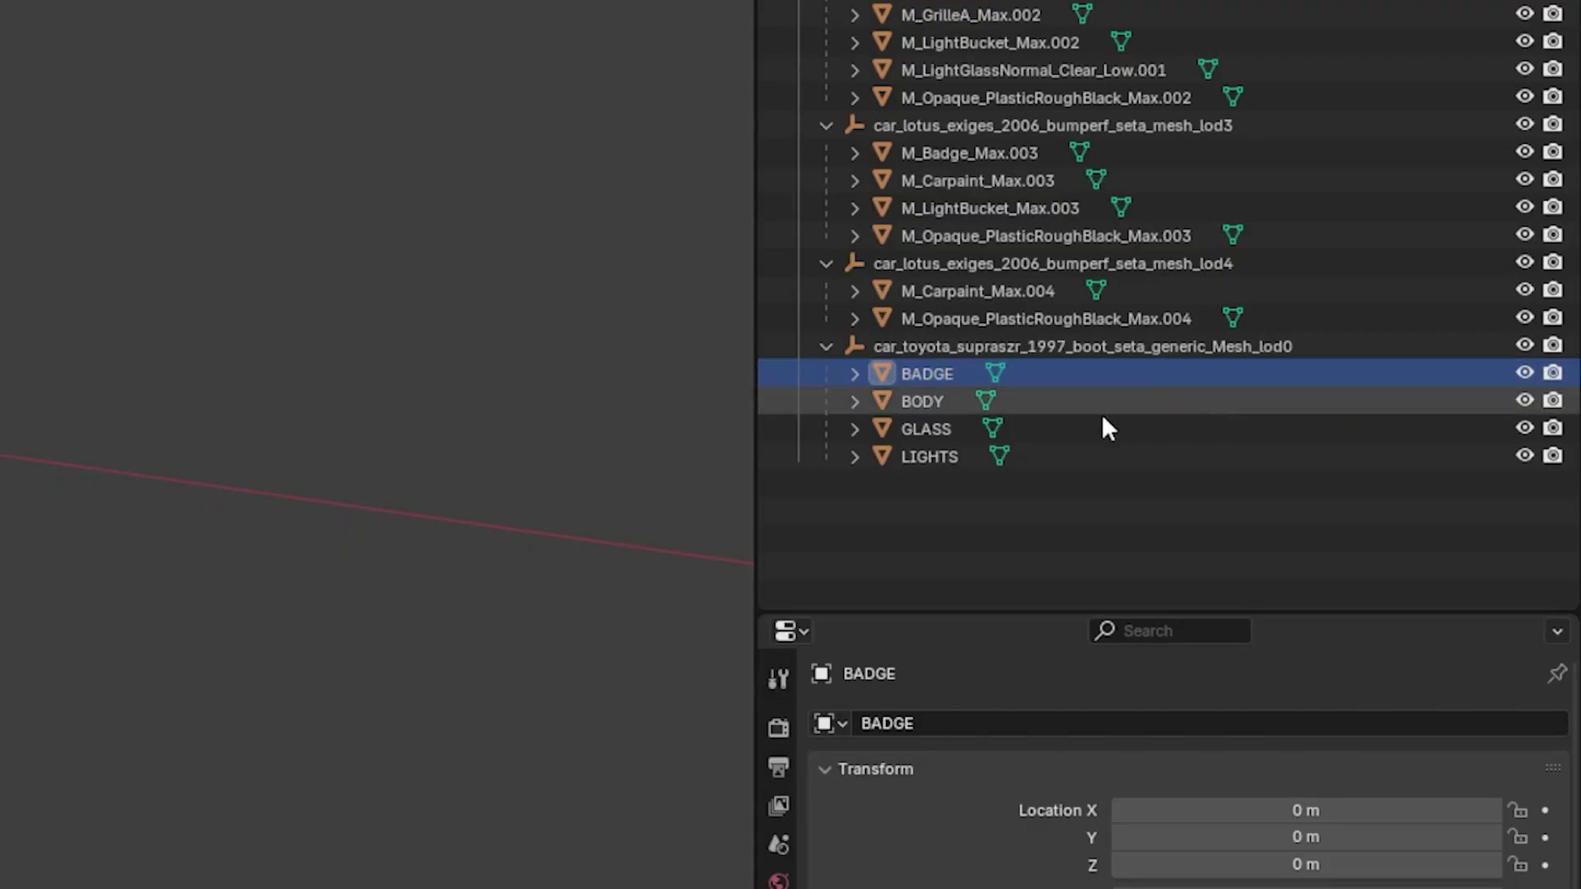
pyautogui.click(1382, 403)
pyautogui.click(1525, 401)
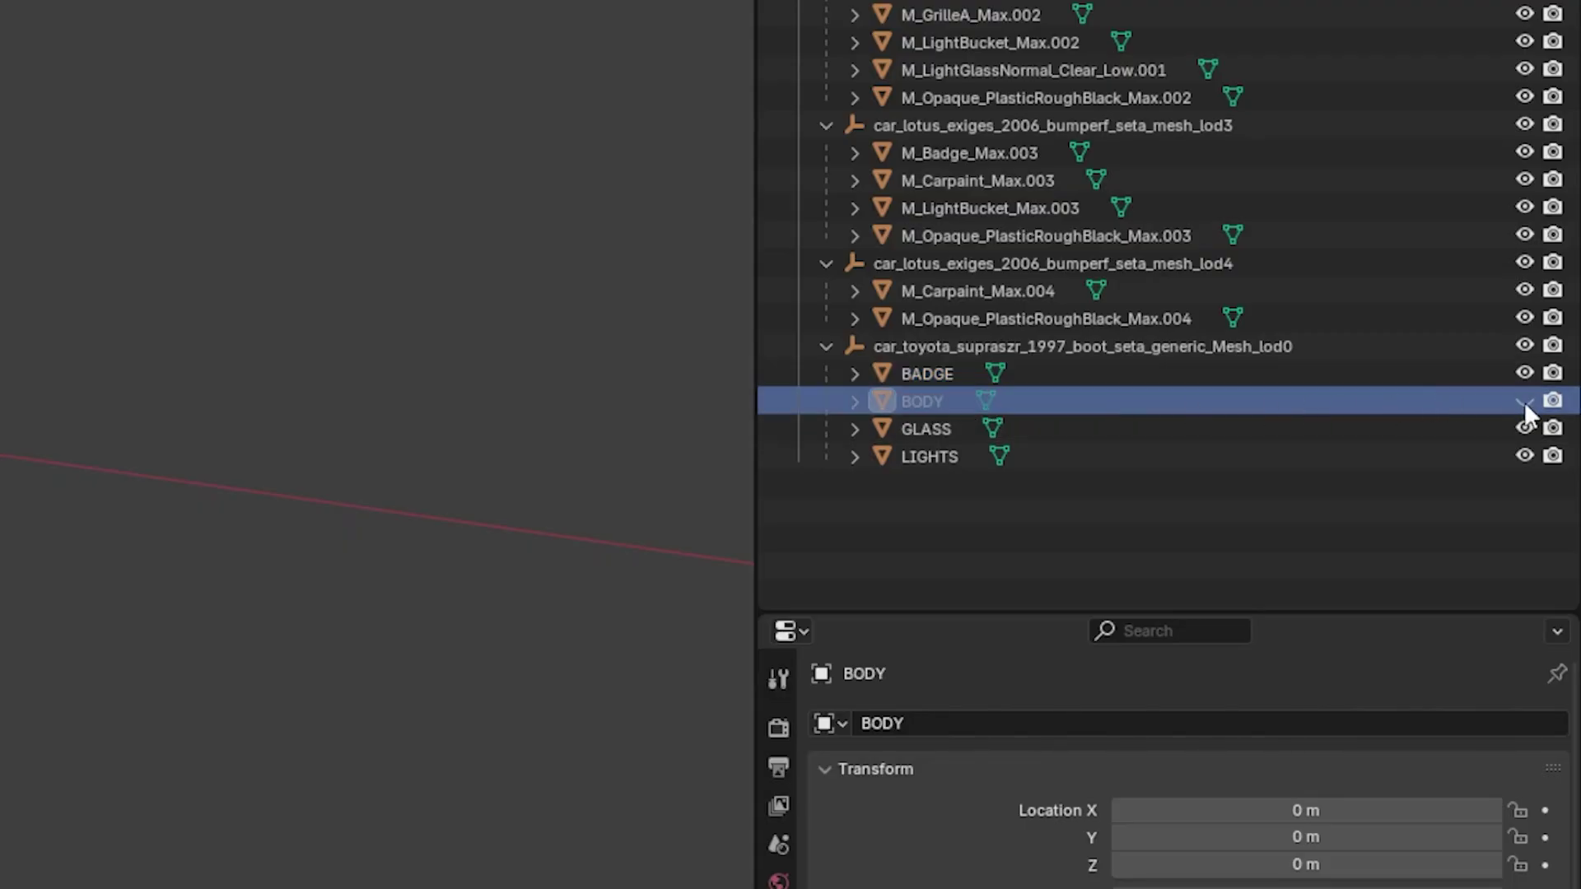
pyautogui.click(1524, 401)
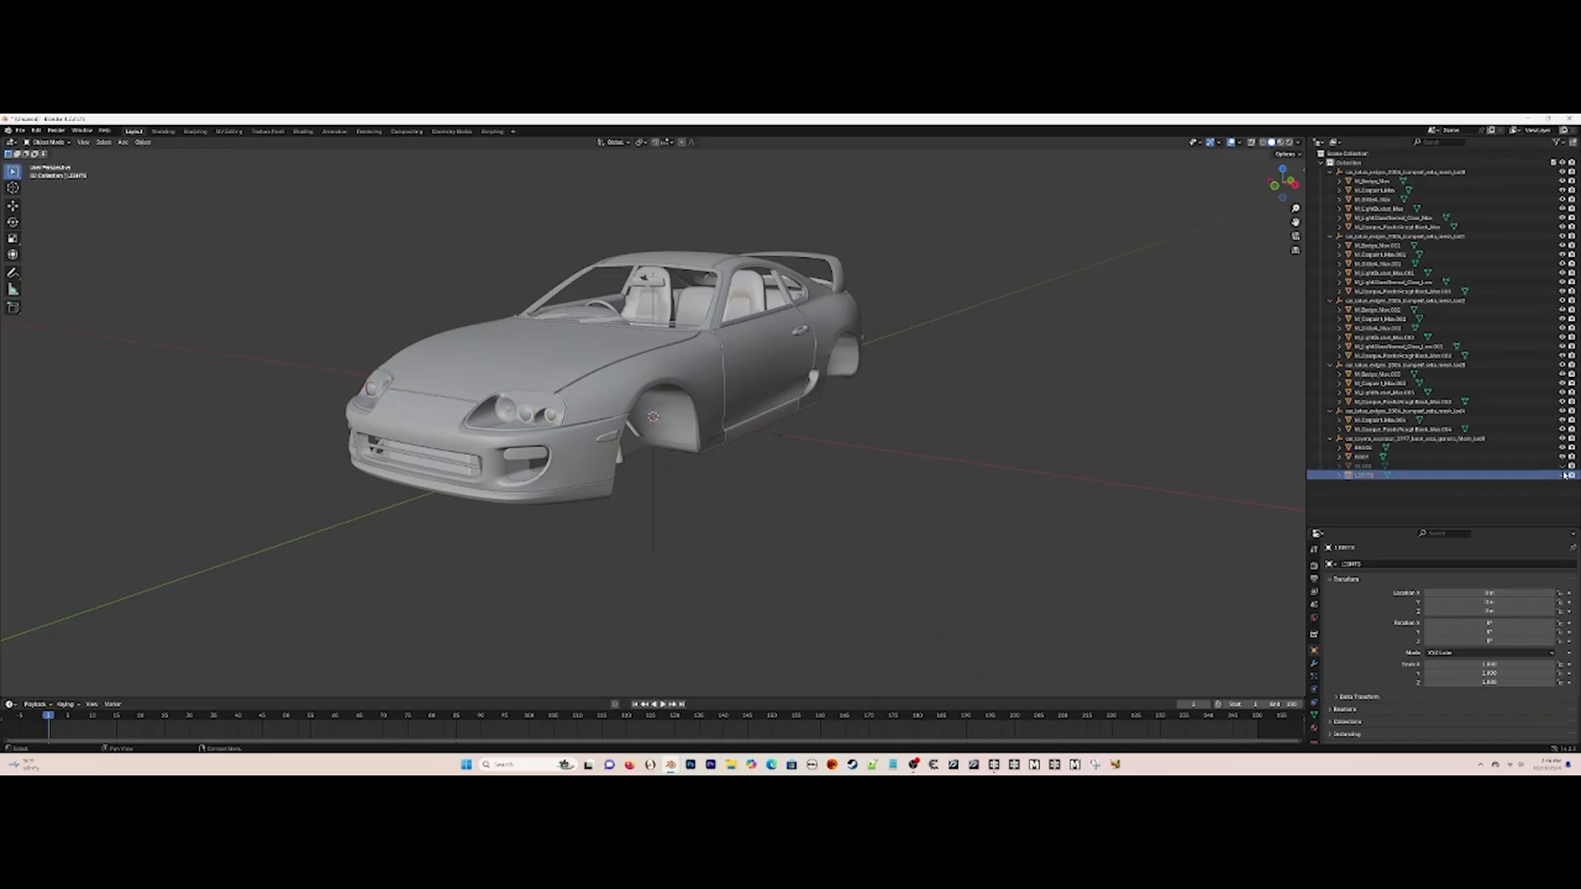
pyautogui.click(1525, 455)
pyautogui.moveTo(1524, 428); pyautogui.dragTo(1524, 455)
# Scale the whole Supra hierarchy to fit the Lotus bumper's size and shift it slightly along the Y axis.
pyautogui.click(1415, 438)
pyautogui.press('s')
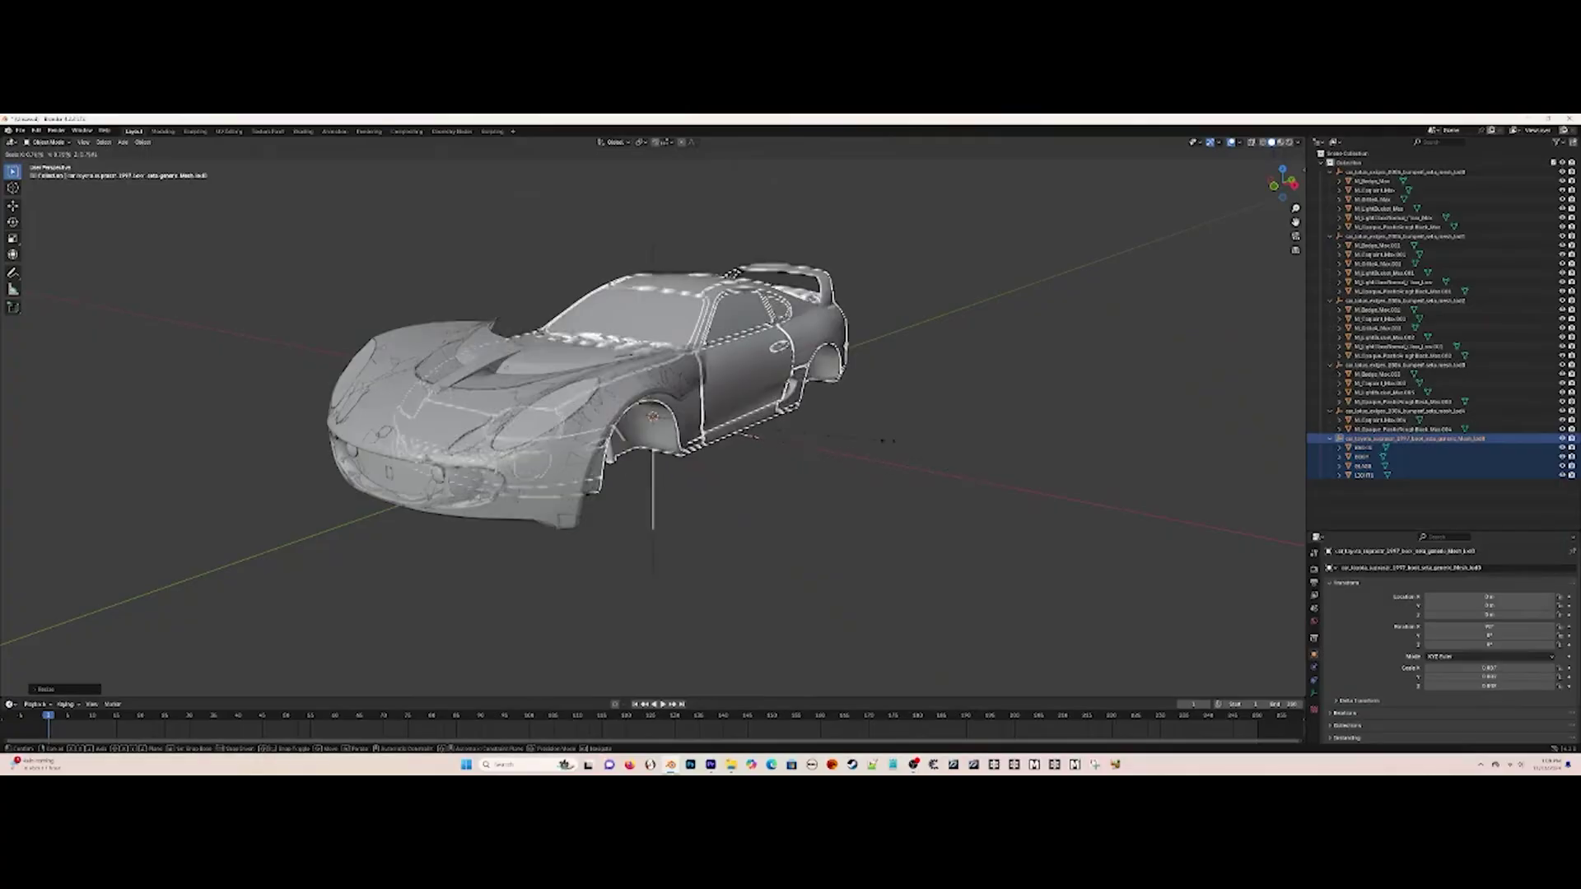
pyautogui.click(952, 448)
pyautogui.moveTo(680, 410); pyautogui.dragTo(688, 409)
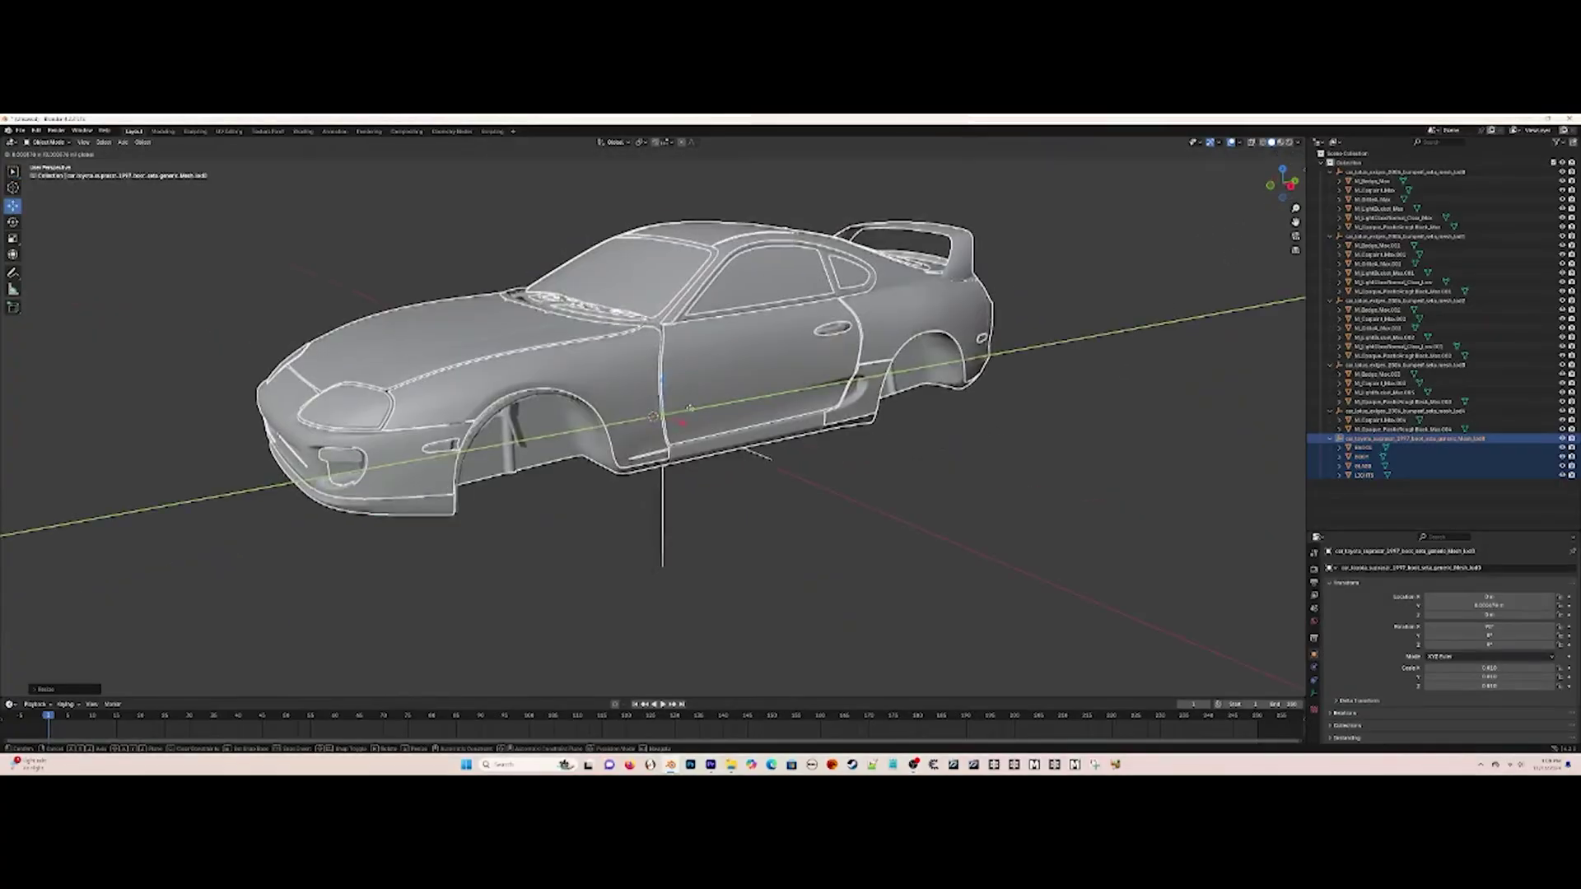
pyautogui.moveTo(1283, 184); pyautogui.dragTo(1226, 177)
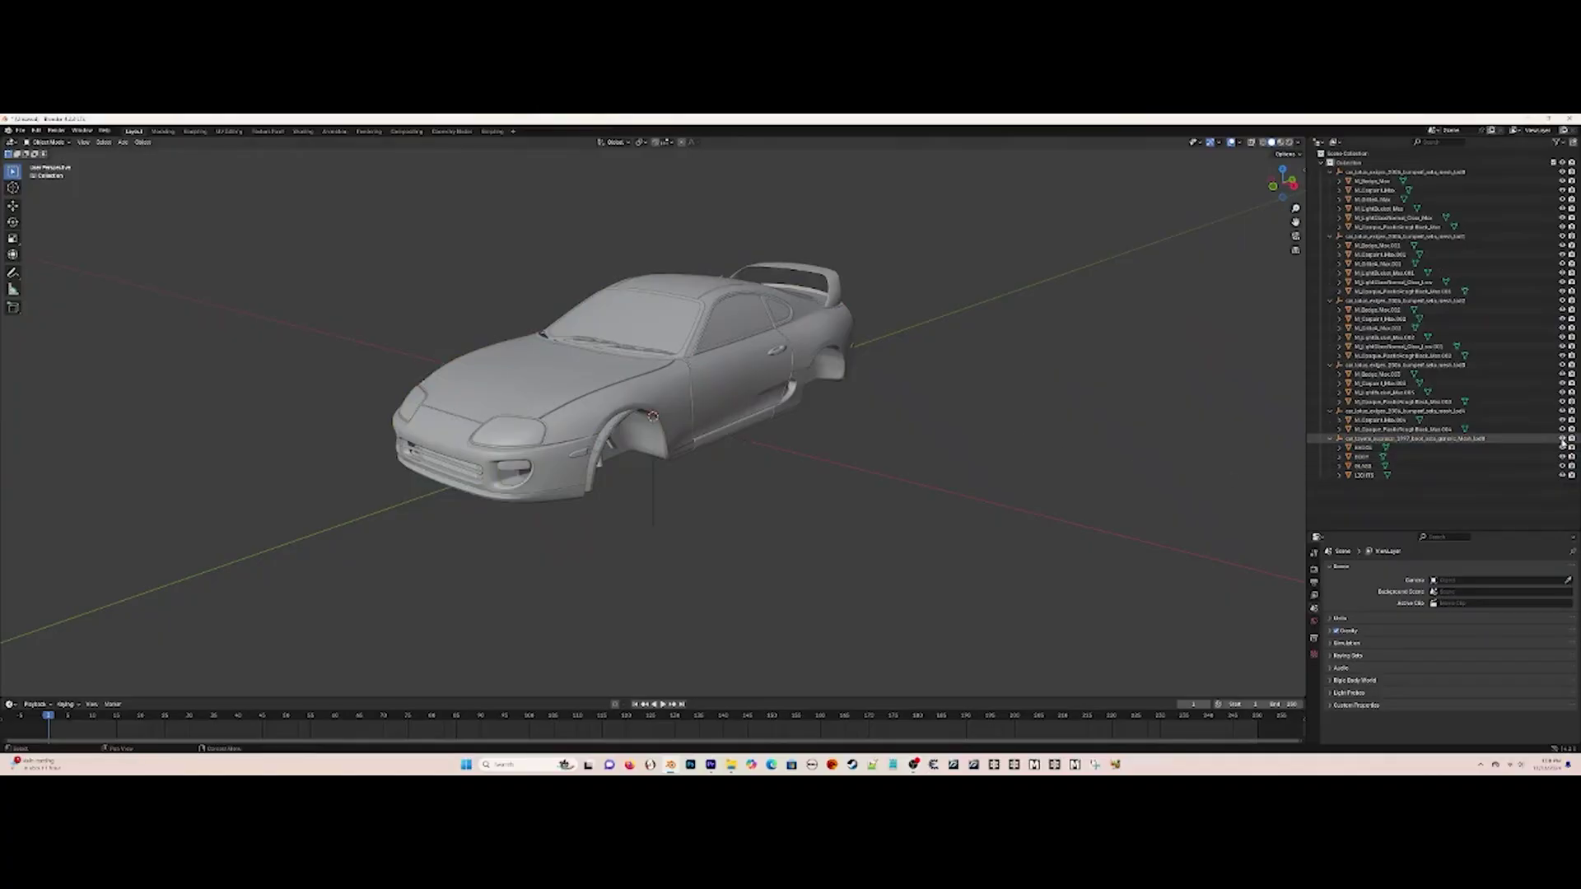
# Hide the Supra and scale all Lotus bumper LOD objects down to practically nothing at the origin.
pyautogui.click(1562, 438)
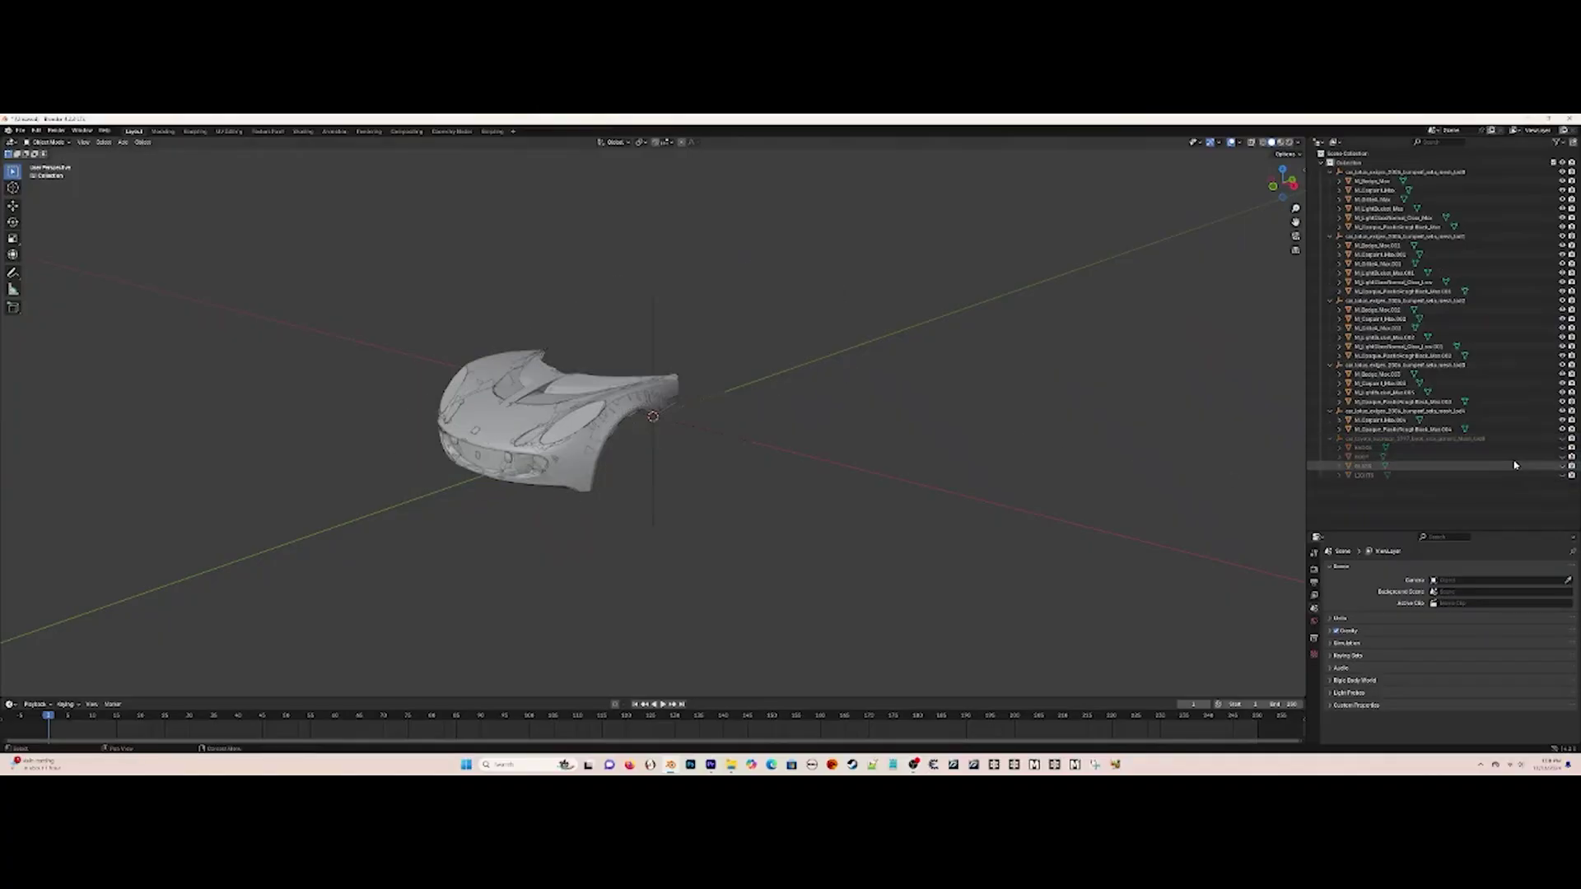
pyautogui.click(1400, 171)
pyautogui.keyDown('shift'); pyautogui.click(1400, 429); pyautogui.keyUp('shift')
pyautogui.press('s')
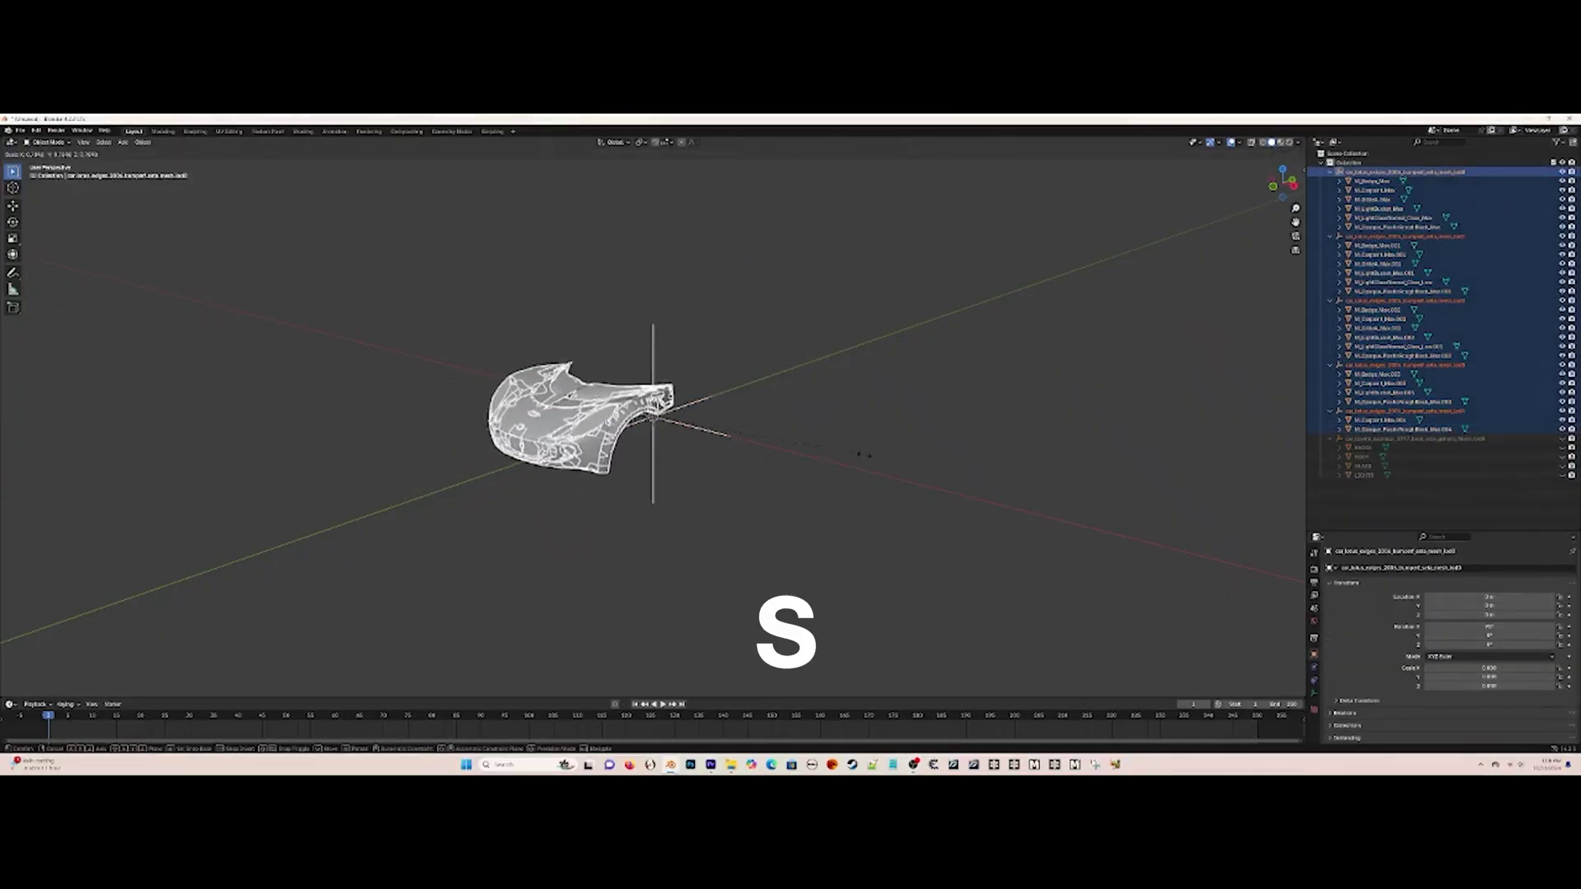
pyautogui.click(676, 419)
pyautogui.press('s')
pyautogui.click(659, 417)
pyautogui.click(796, 418)
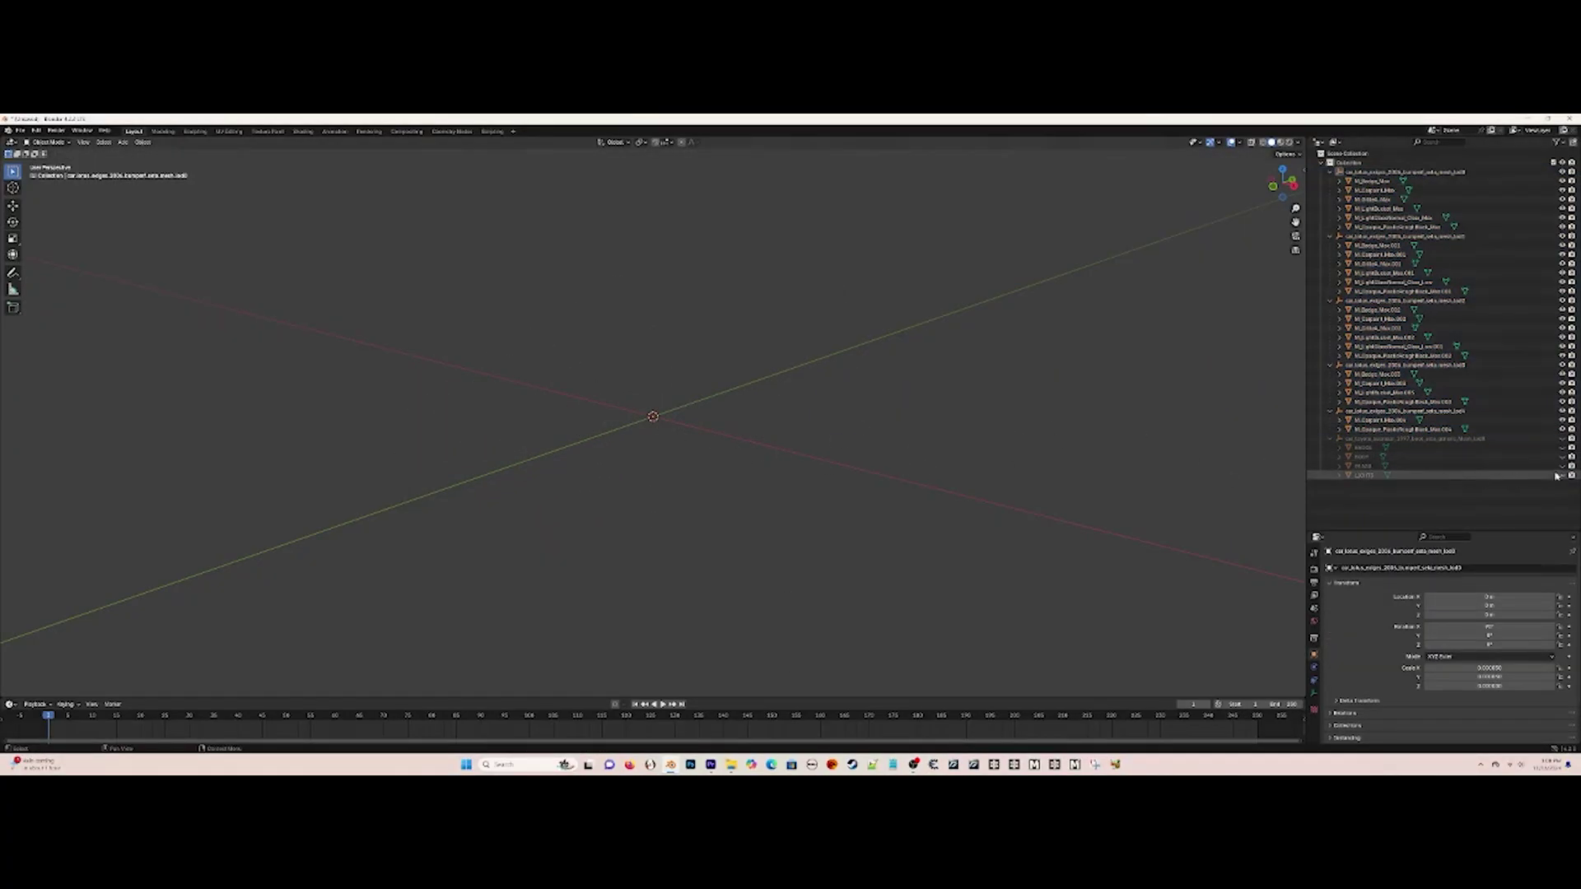
# Unhide the Supra parts and delete the Lotus bumper's lod1 to lod4 objects with their meshes.
pyautogui.moveTo(1562, 438); pyautogui.dragTo(1562, 457)
pyautogui.moveTo(1562, 457); pyautogui.dragTo(1562, 476)
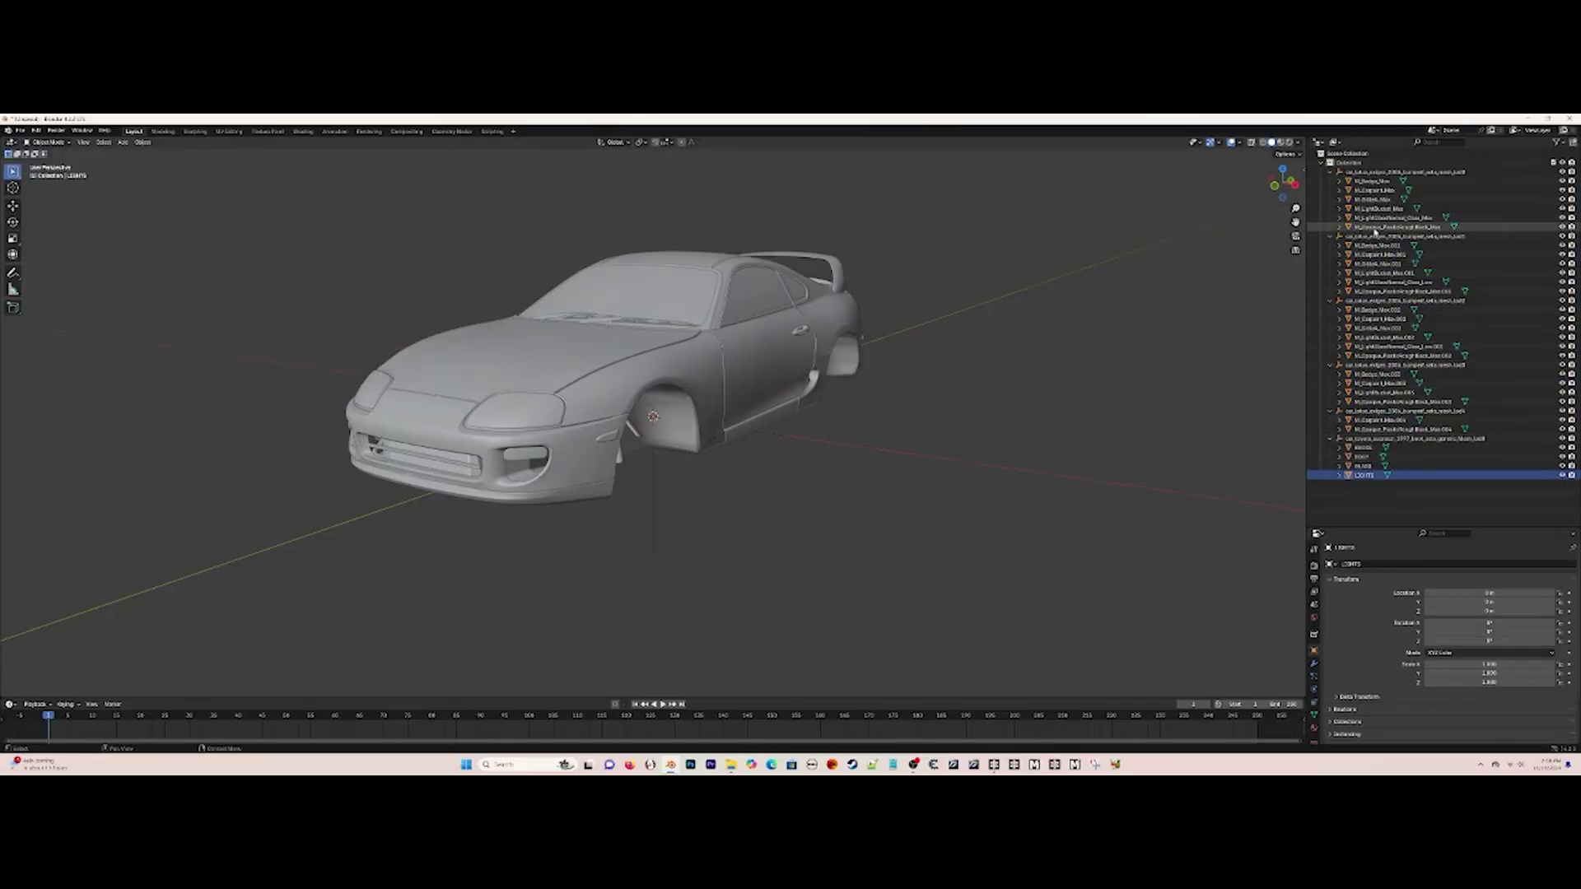
pyautogui.click(1405, 237)
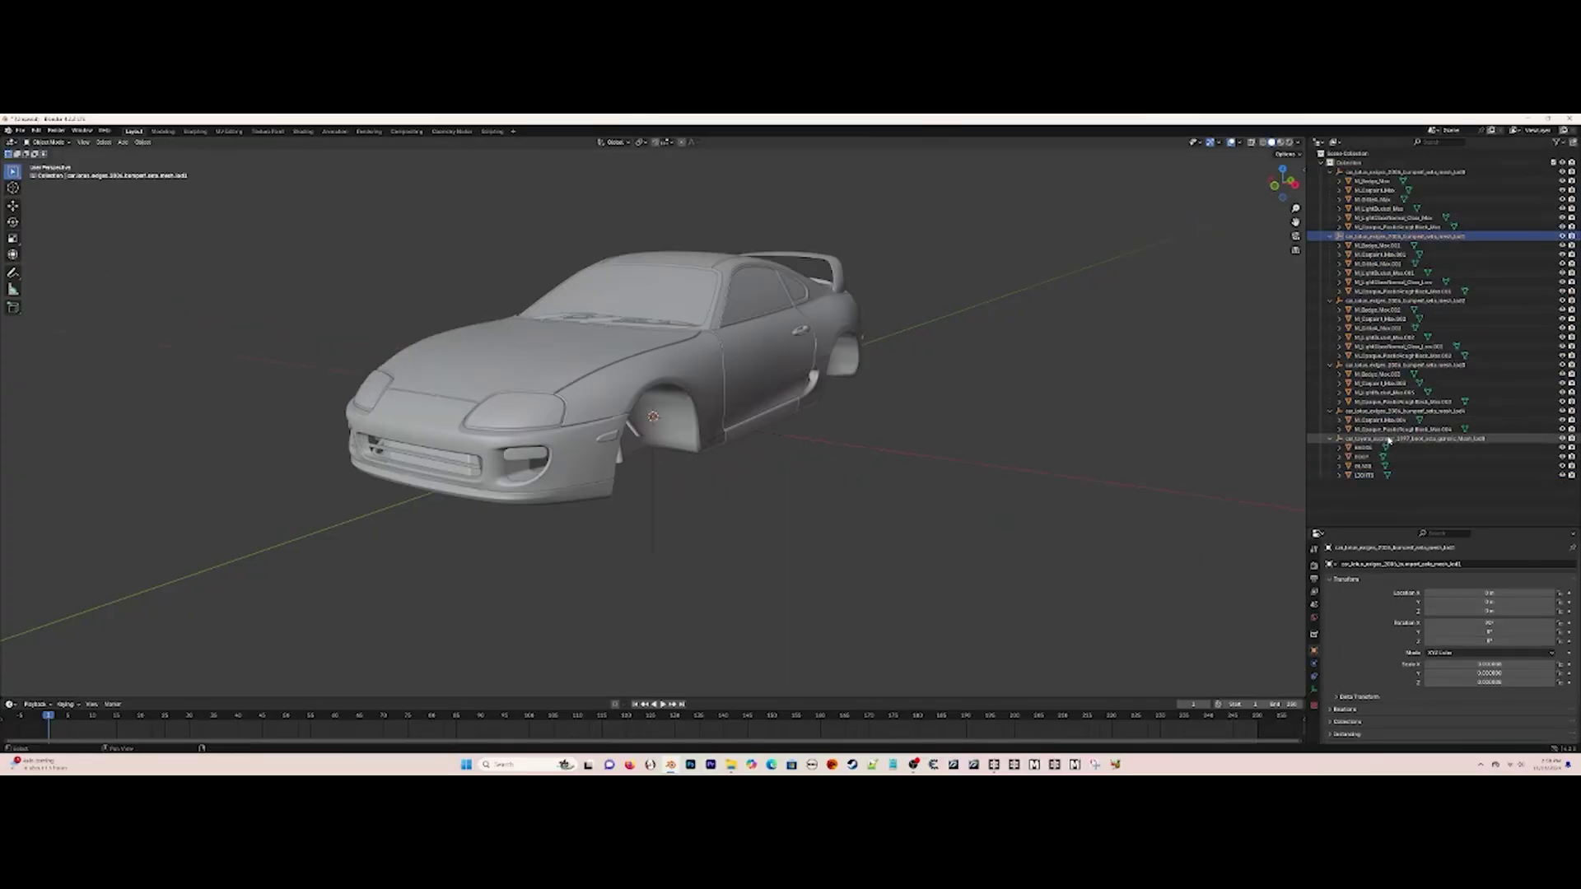
pyautogui.keyDown('shift'); pyautogui.click(1400, 429); pyautogui.keyUp('shift')
pyautogui.press('x')
# Hide the Supra's parent object and the unused Lotus meshes, and join BADGE into M_Badge_Max.
pyautogui.click(1562, 236)
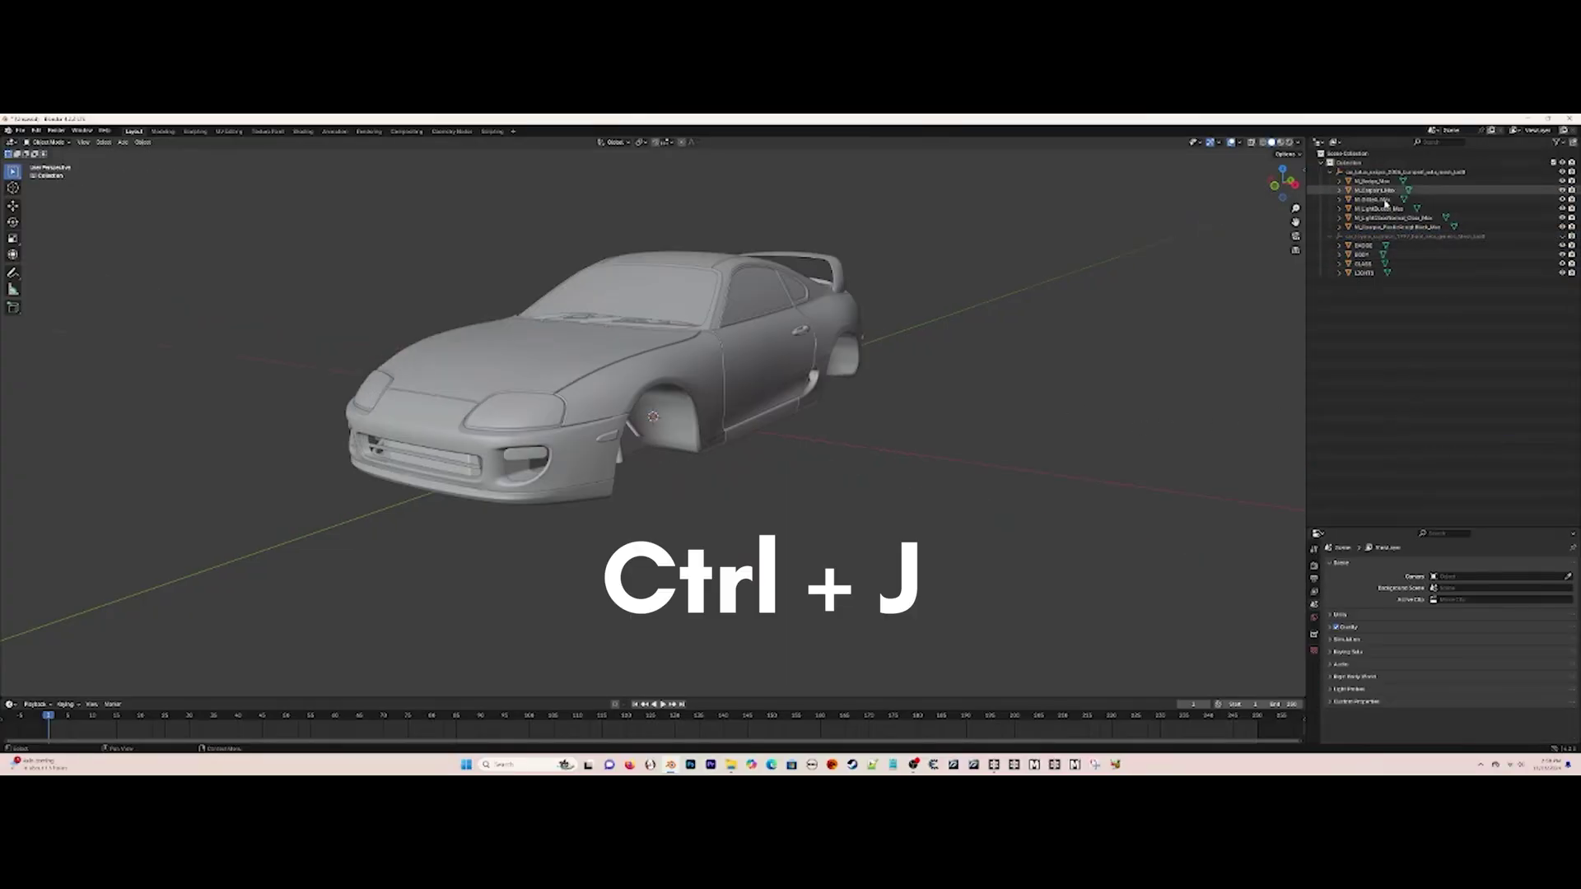
pyautogui.moveTo(1562, 191); pyautogui.dragTo(1562, 227)
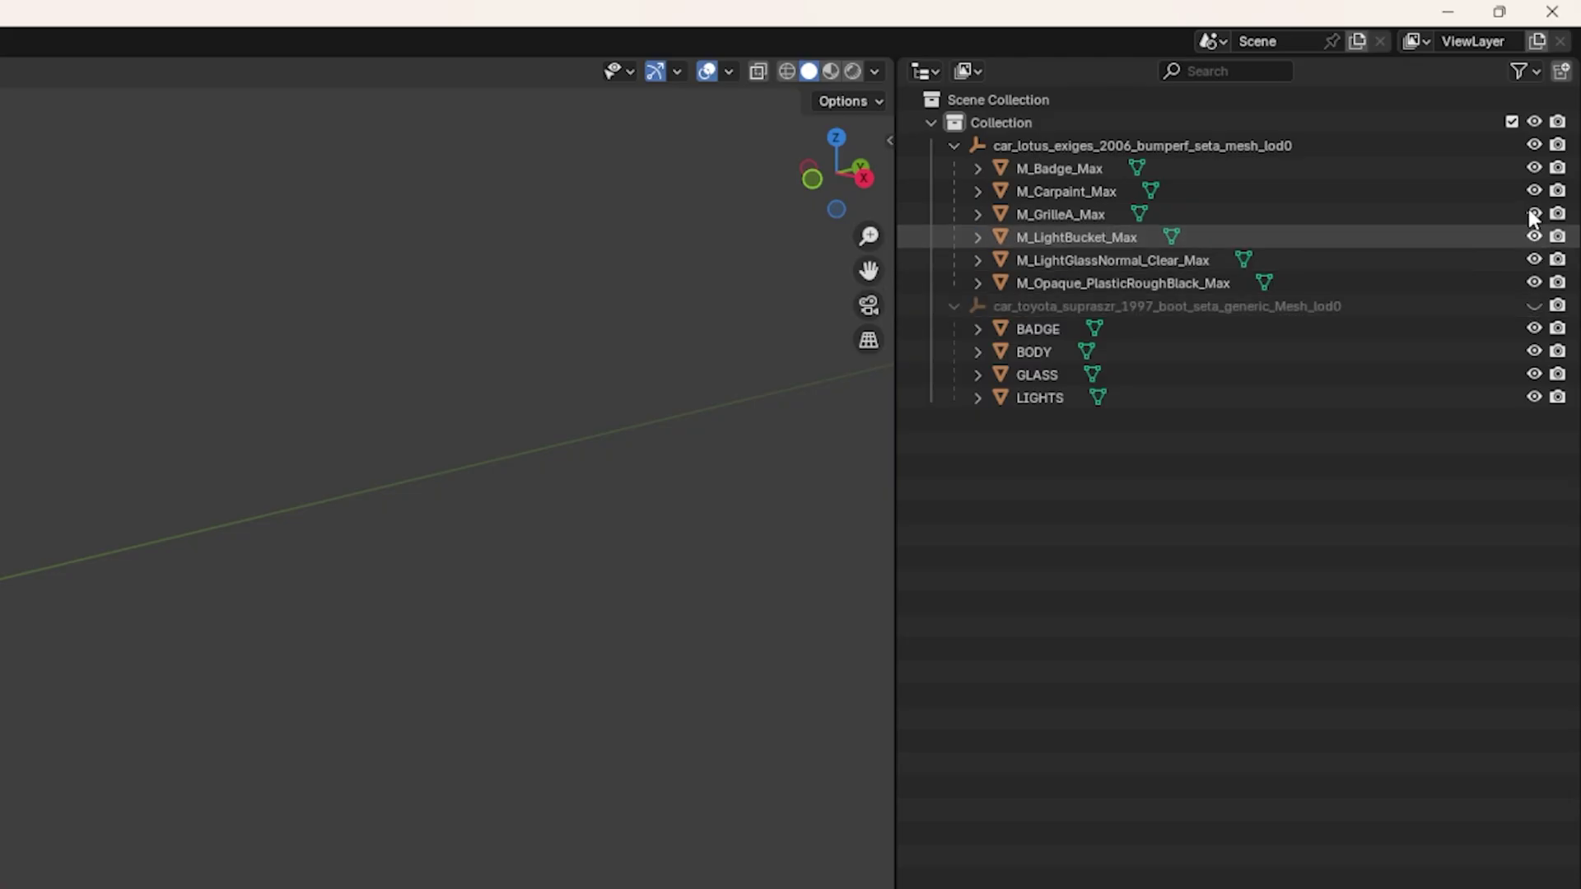
pyautogui.moveTo(1563, 190); pyautogui.dragTo(1562, 227)
pyautogui.click(1363, 246)
pyautogui.keyDown('shift'); pyautogui.click(1372, 181); pyautogui.keyUp('shift')
pyautogui.hotkey('ctrl', 'j')
# Join the Supra's BODY mesh into M_Carpaint_Max.
pyautogui.click(1562, 190)
pyautogui.click(1363, 245)
pyautogui.keyDown('shift'); pyautogui.click(1374, 190); pyautogui.keyUp('shift')
pyautogui.hotkey('ctrl', 'j')
# Join the Supra's LIGHTS mesh into M_LightBucket_Max.
pyautogui.click(1040, 351)
pyautogui.keyDown('shift'); pyautogui.click(1059, 237); pyautogui.keyUp('shift')
pyautogui.hotkey('ctrl', 'j')
pyautogui.click(1533, 260)
pyautogui.click(1534, 329)
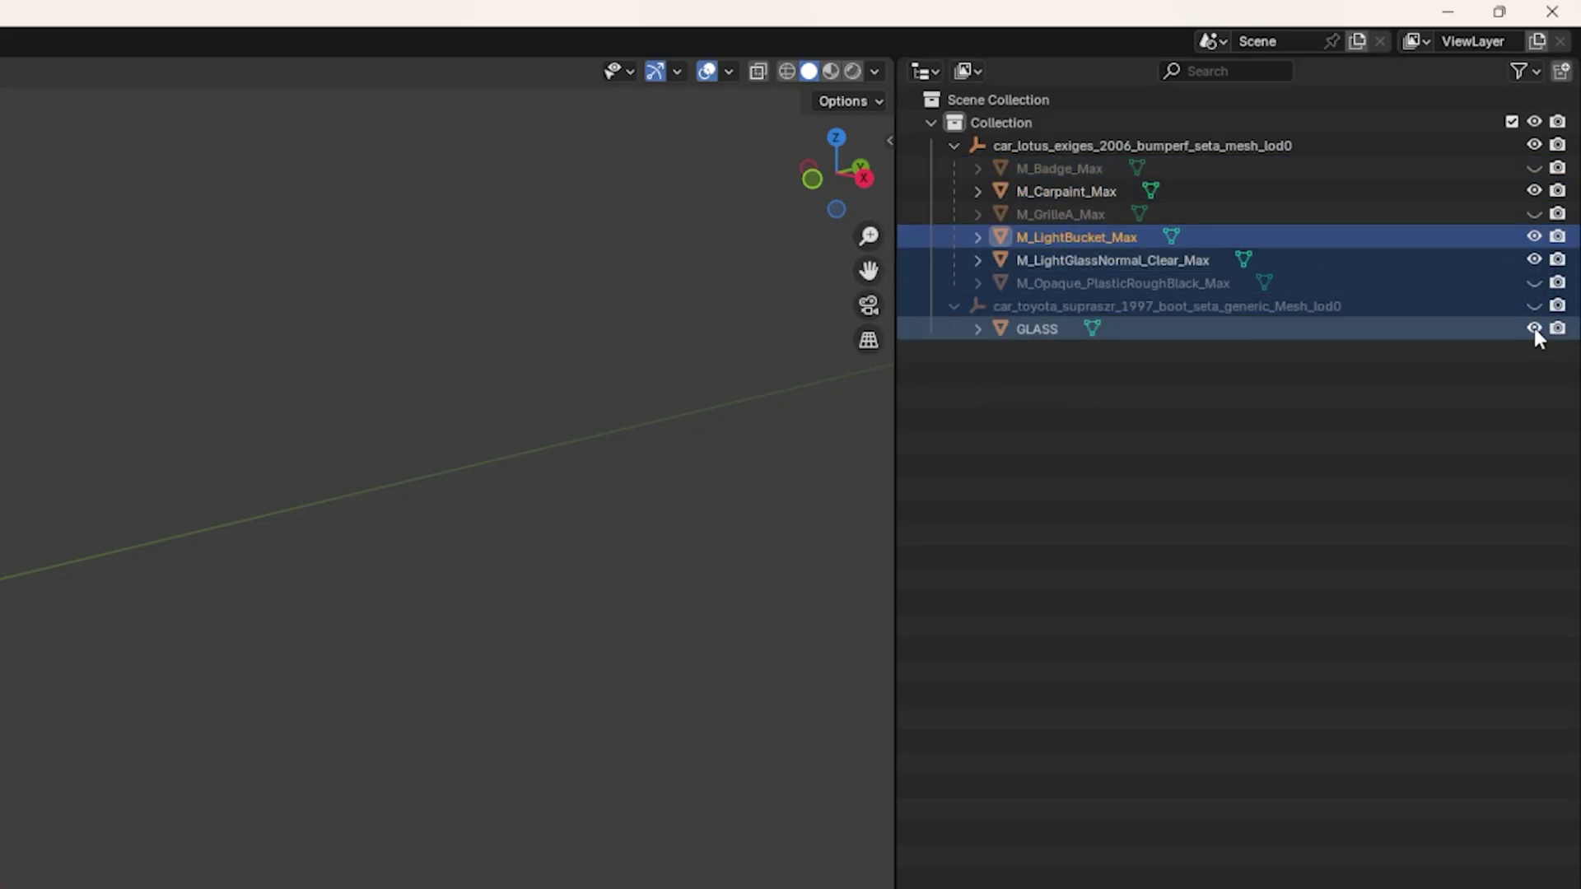
pyautogui.click(1040, 328)
pyautogui.keyDown('shift'); pyautogui.click(1062, 261); pyautogui.keyUp('shift')
pyautogui.hotkey('ctrl', 'j')
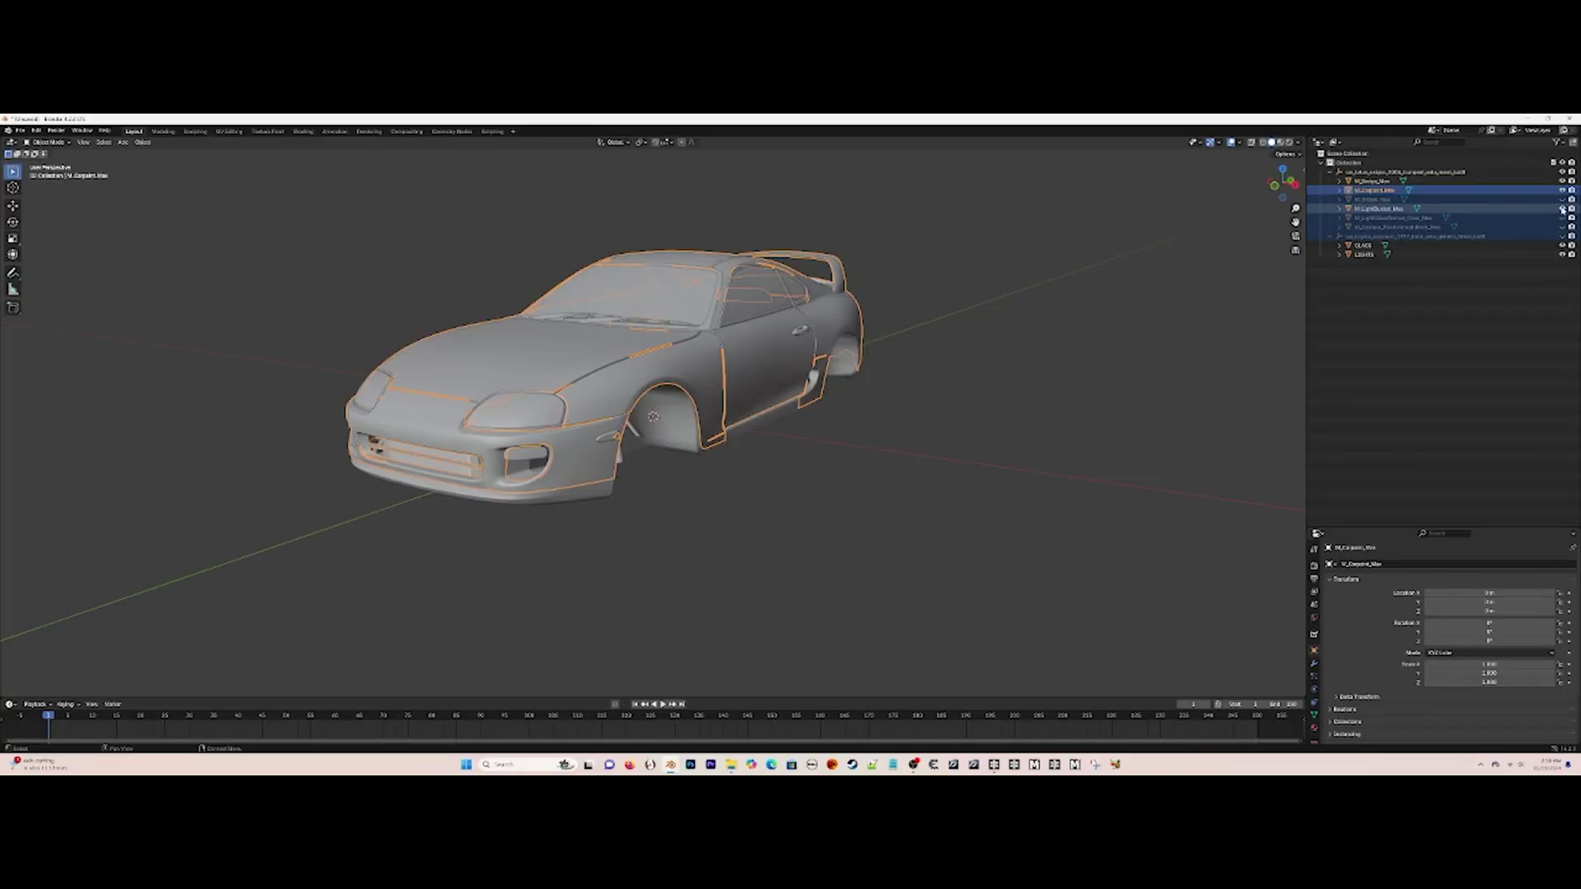
pyautogui.click(1562, 245)
pyautogui.click(1376, 208)
pyautogui.keyDown('shift'); pyautogui.click(1367, 255); pyautogui.keyUp('shift')
pyautogui.hotkey('ctrl', 'j')
# Join the Supra's GLASS mesh into M_LightGlassNormal_Clear_Max and delete the emptied Supra parent object.
pyautogui.click(1563, 218)
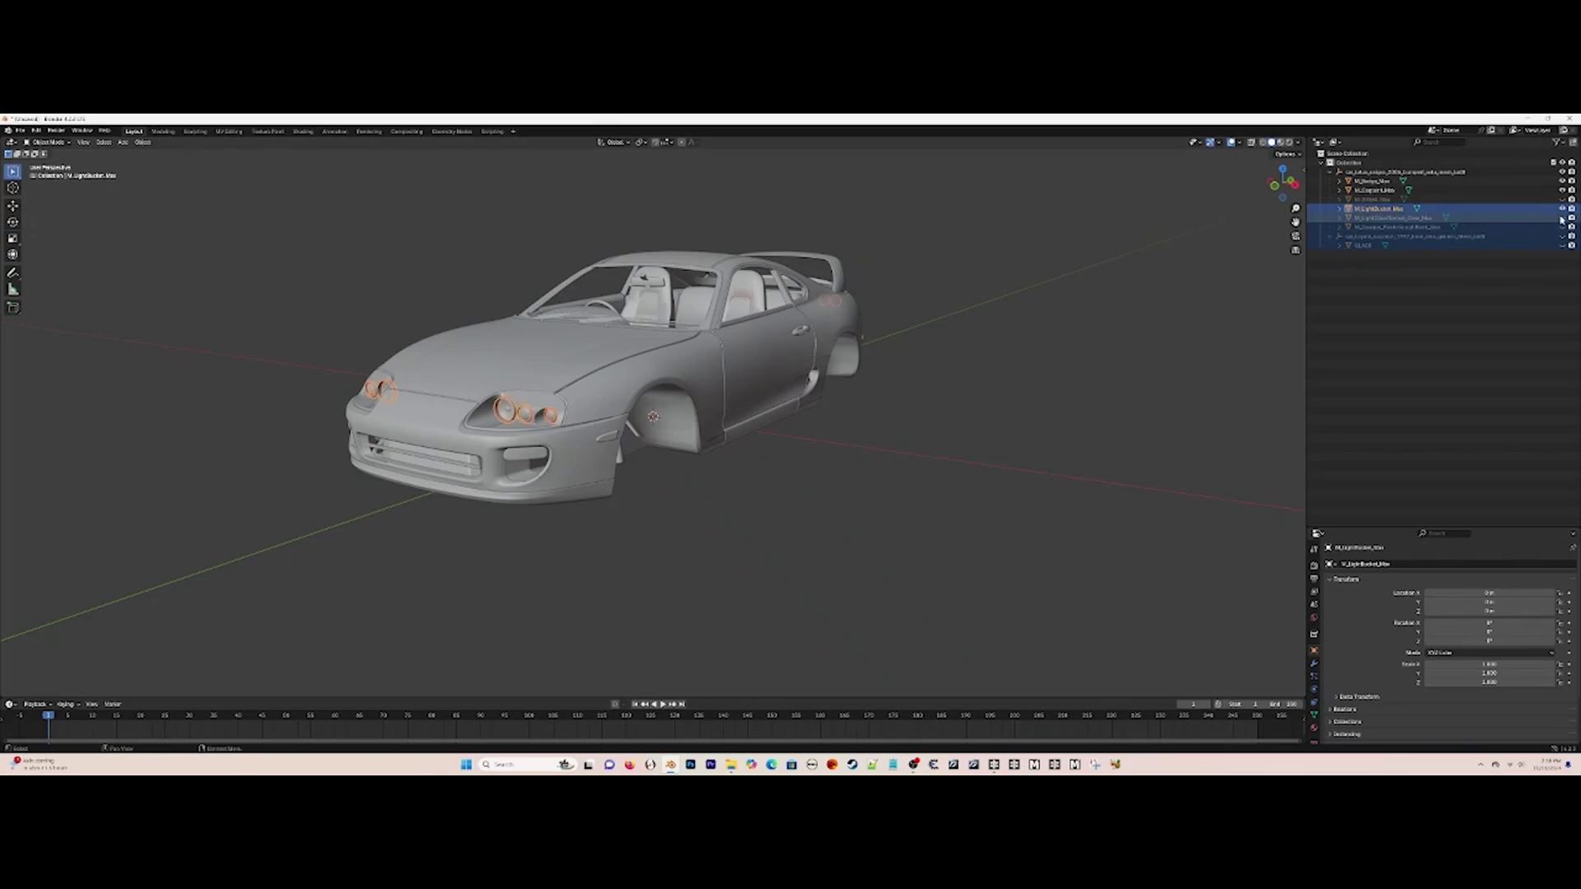
pyautogui.click(1562, 245)
pyautogui.click(1384, 218)
pyautogui.keyDown('shift'); pyautogui.click(1364, 248); pyautogui.keyUp('shift')
pyautogui.hotkey('ctrl', 'j')
pyautogui.click(1373, 251)
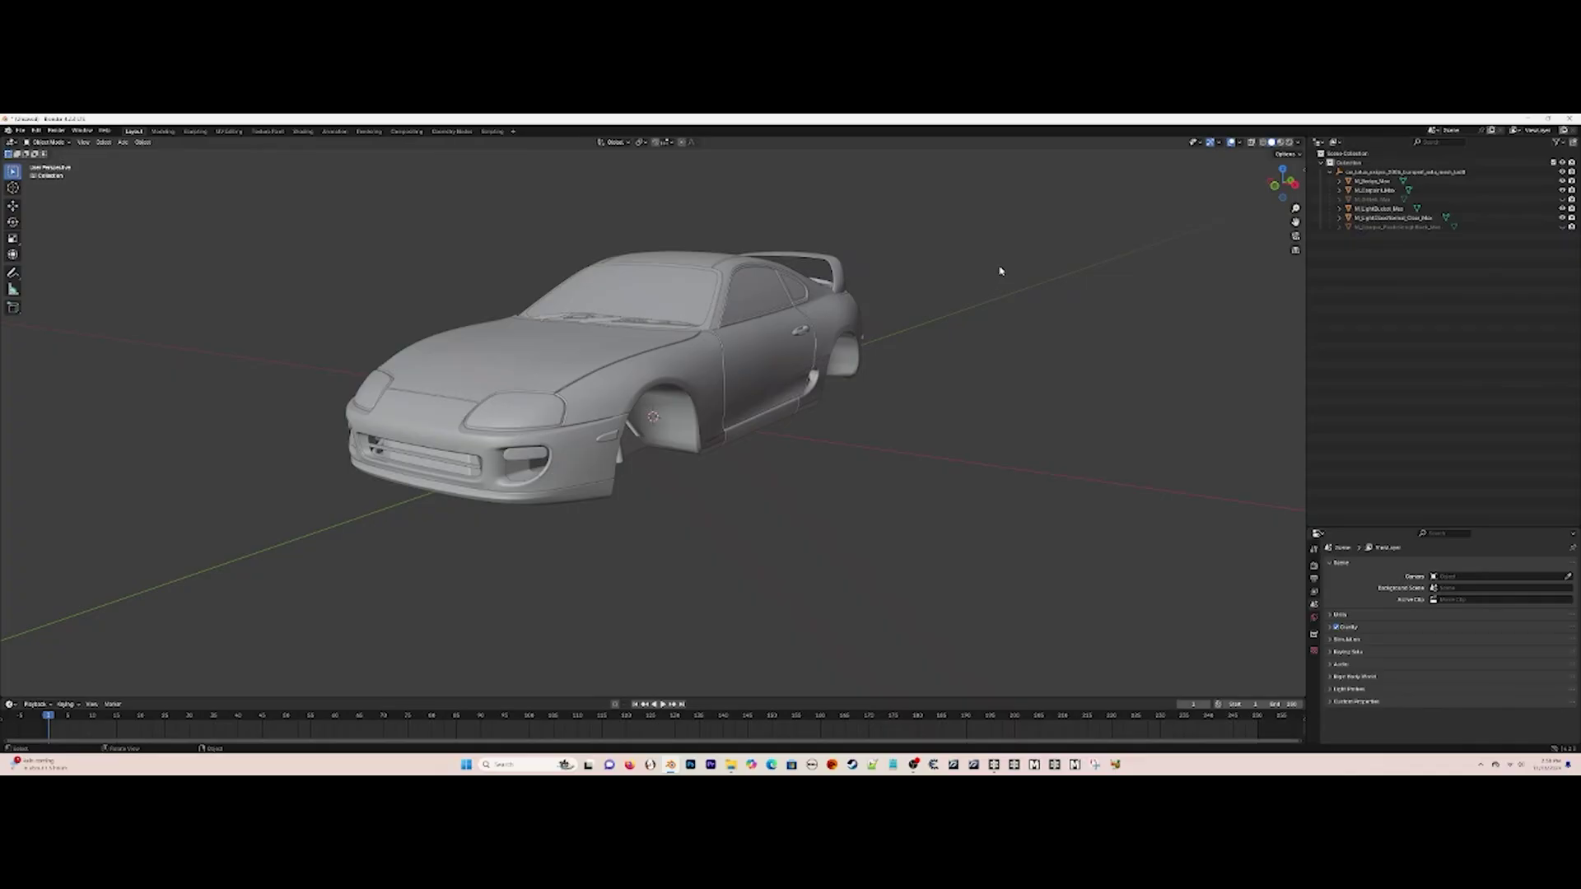
# Switch to the UV Editing workspace and frame the car in the 3D view.
pyautogui.click(229, 131)
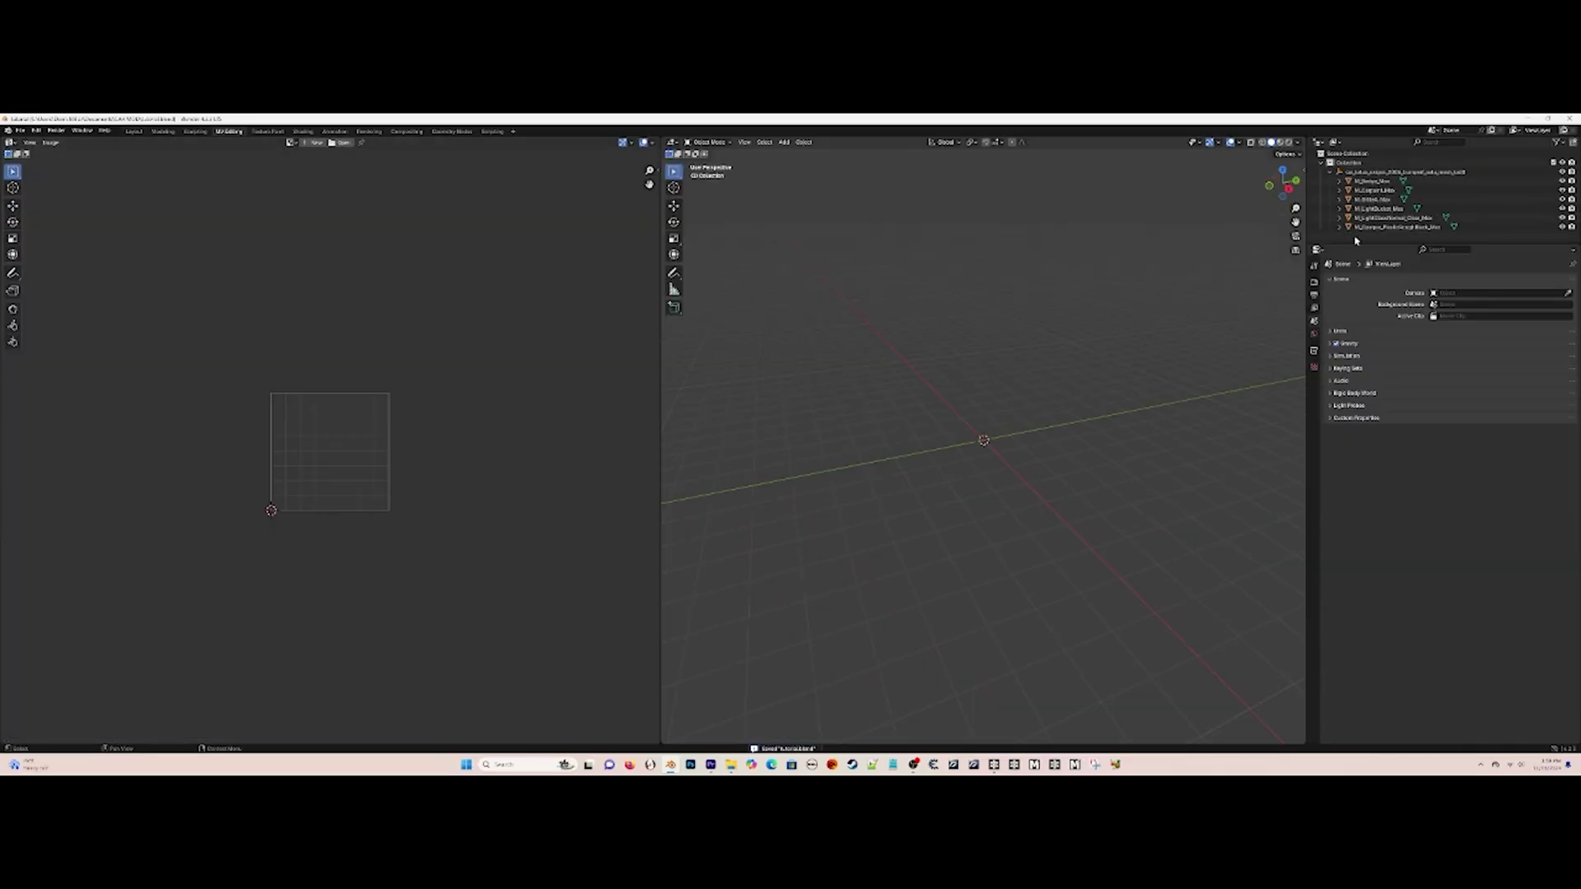
pyautogui.click(744, 142)
pyautogui.click(1374, 190)
pyautogui.click(744, 142)
pyautogui.click(770, 203)
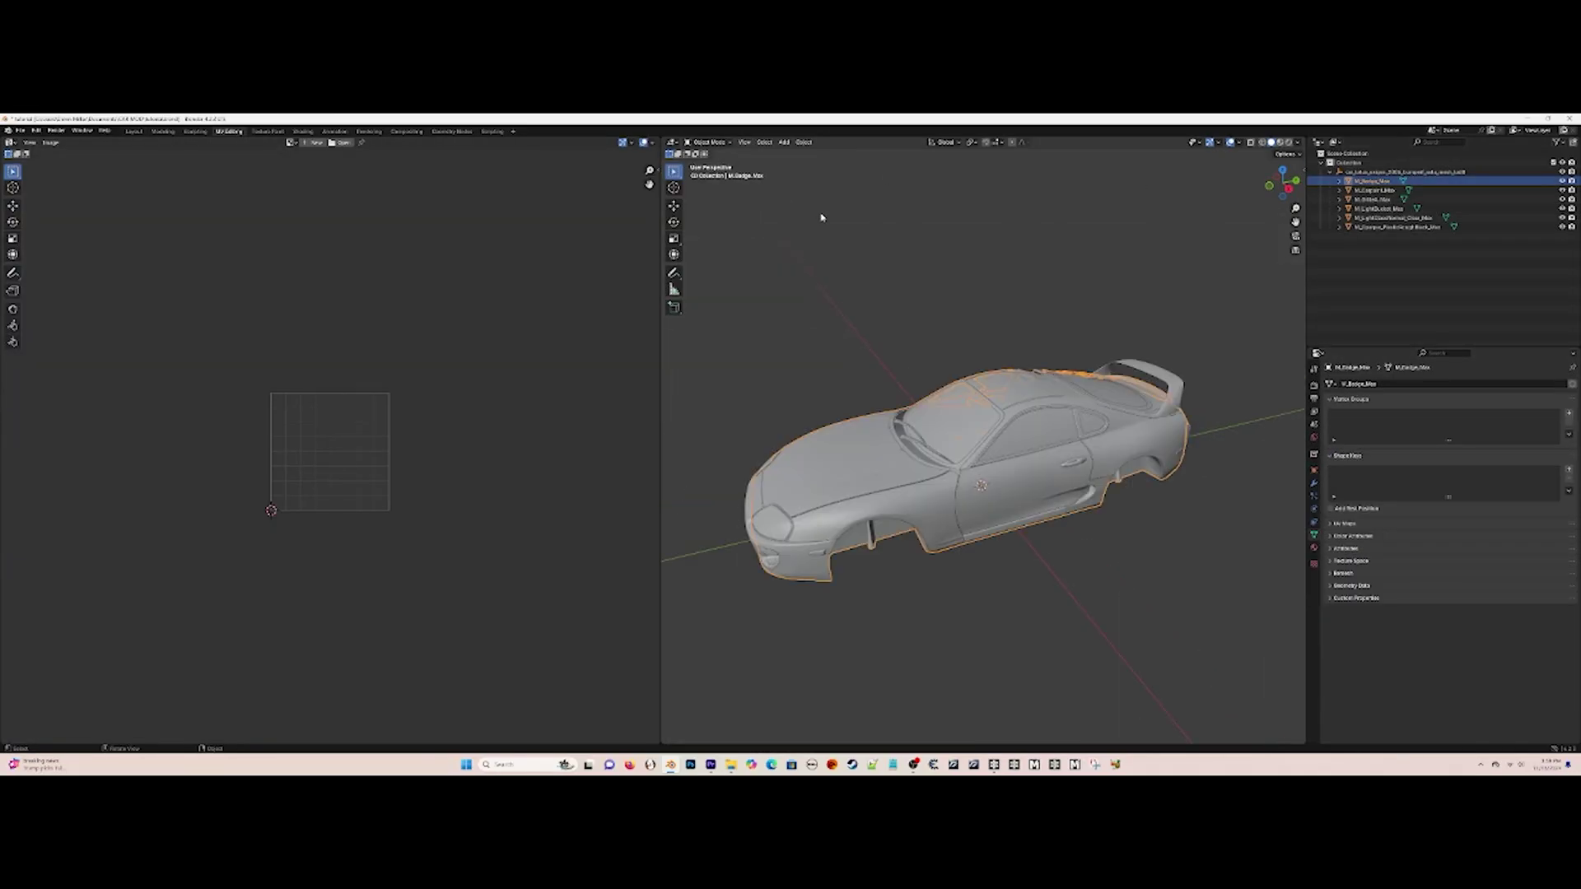
# Delete UVChannel0 to UVChannel3 from M_Badge_Max, keeping only the MaskUv map.
pyautogui.click(1341, 524)
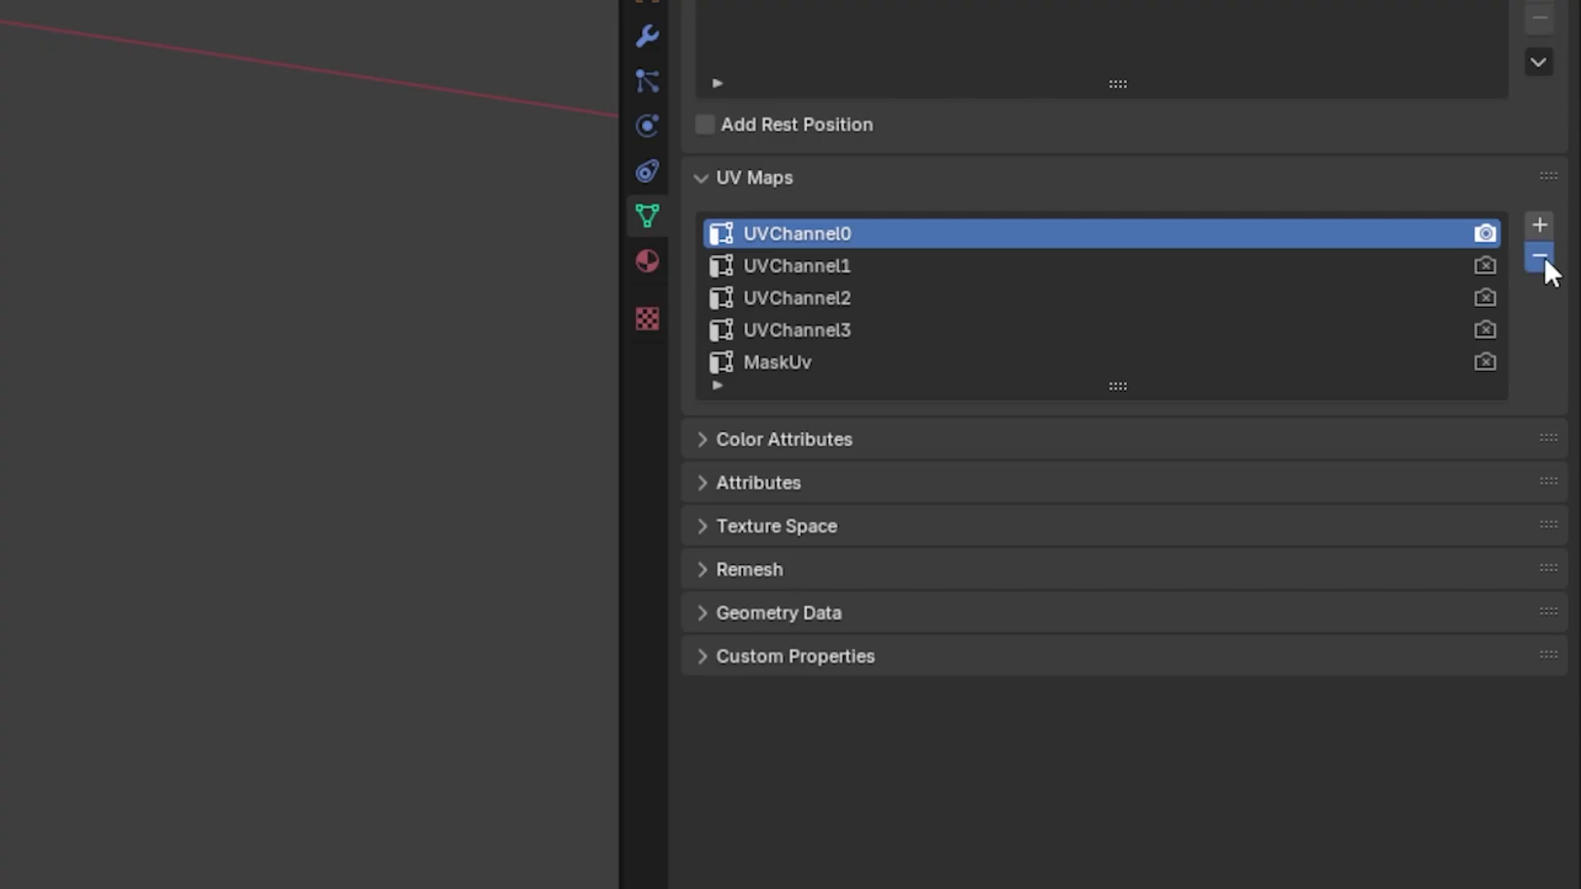
pyautogui.click(1540, 257)
pyautogui.click(1540, 257)
pyautogui.click(1540, 257)
pyautogui.click(1540, 257)
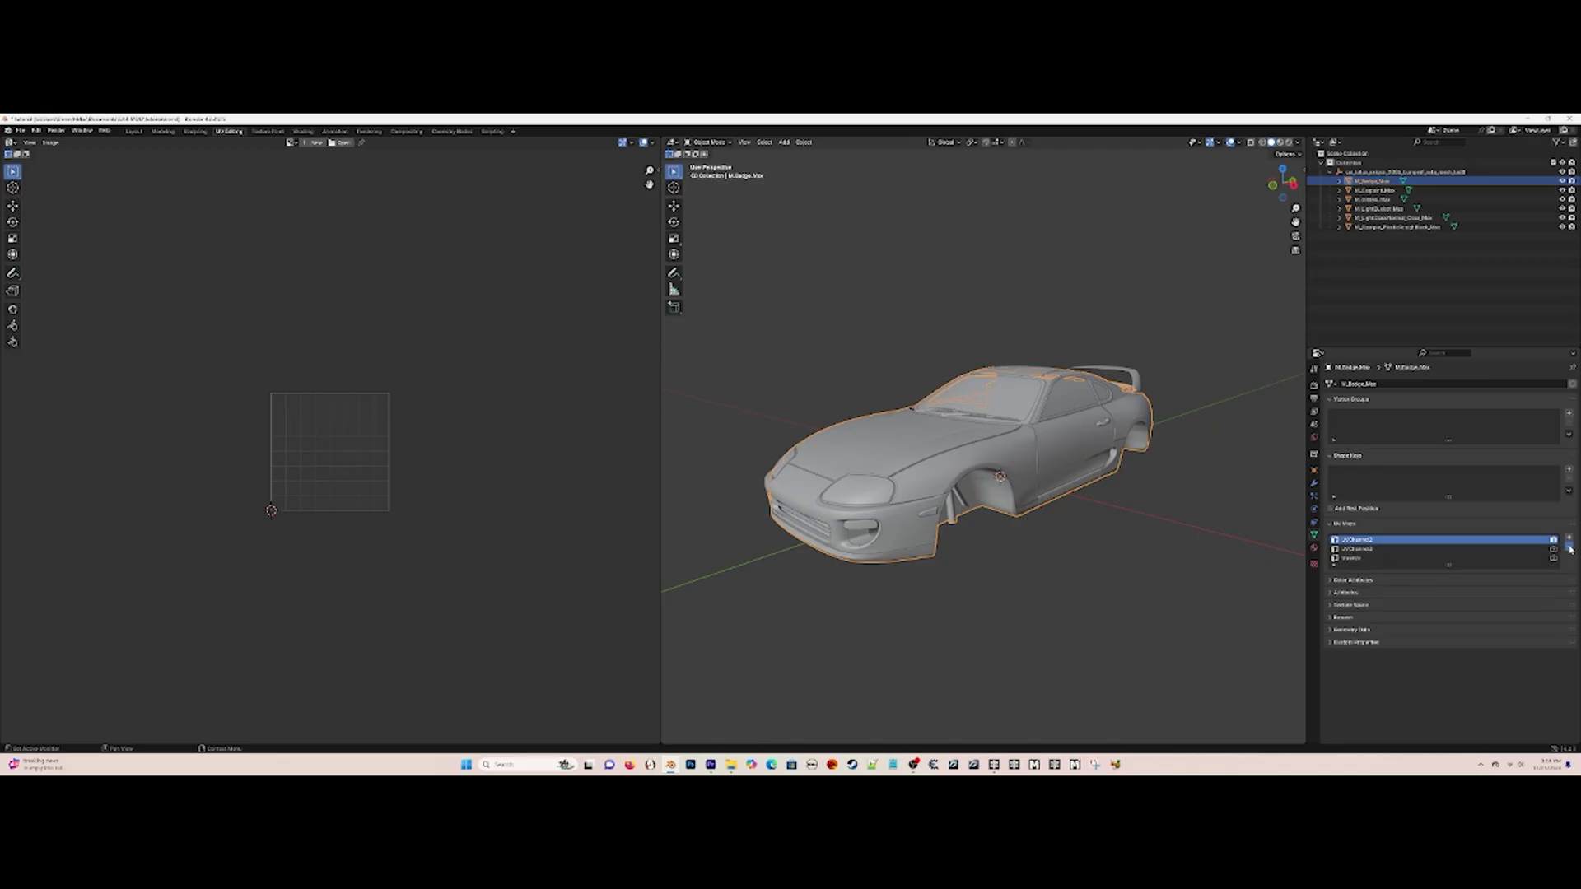
# Load the Lotus badge texture image into the UV editor.
pyautogui.click(338, 143)
pyautogui.click(782, 355)
pyautogui.click(935, 597)
# Reset and unwrap the UVs of the whole M_Badge_Max mesh in Edit Mode.
pyautogui.press('Tab')
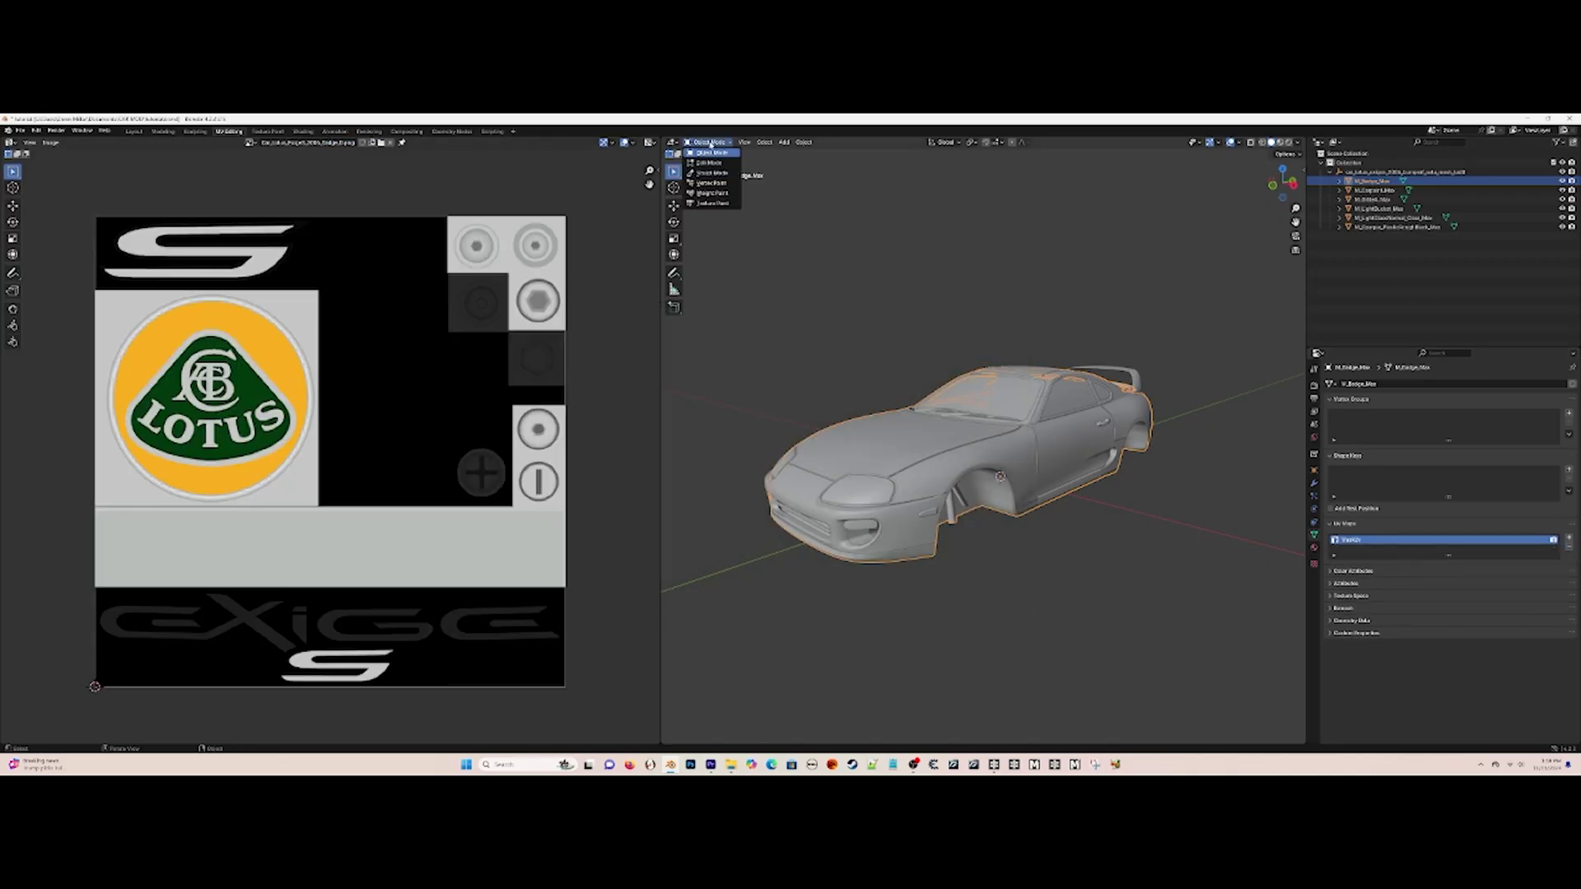
pyautogui.hotkey('alt', 'a')
pyautogui.press('a')
pyautogui.click(904, 141)
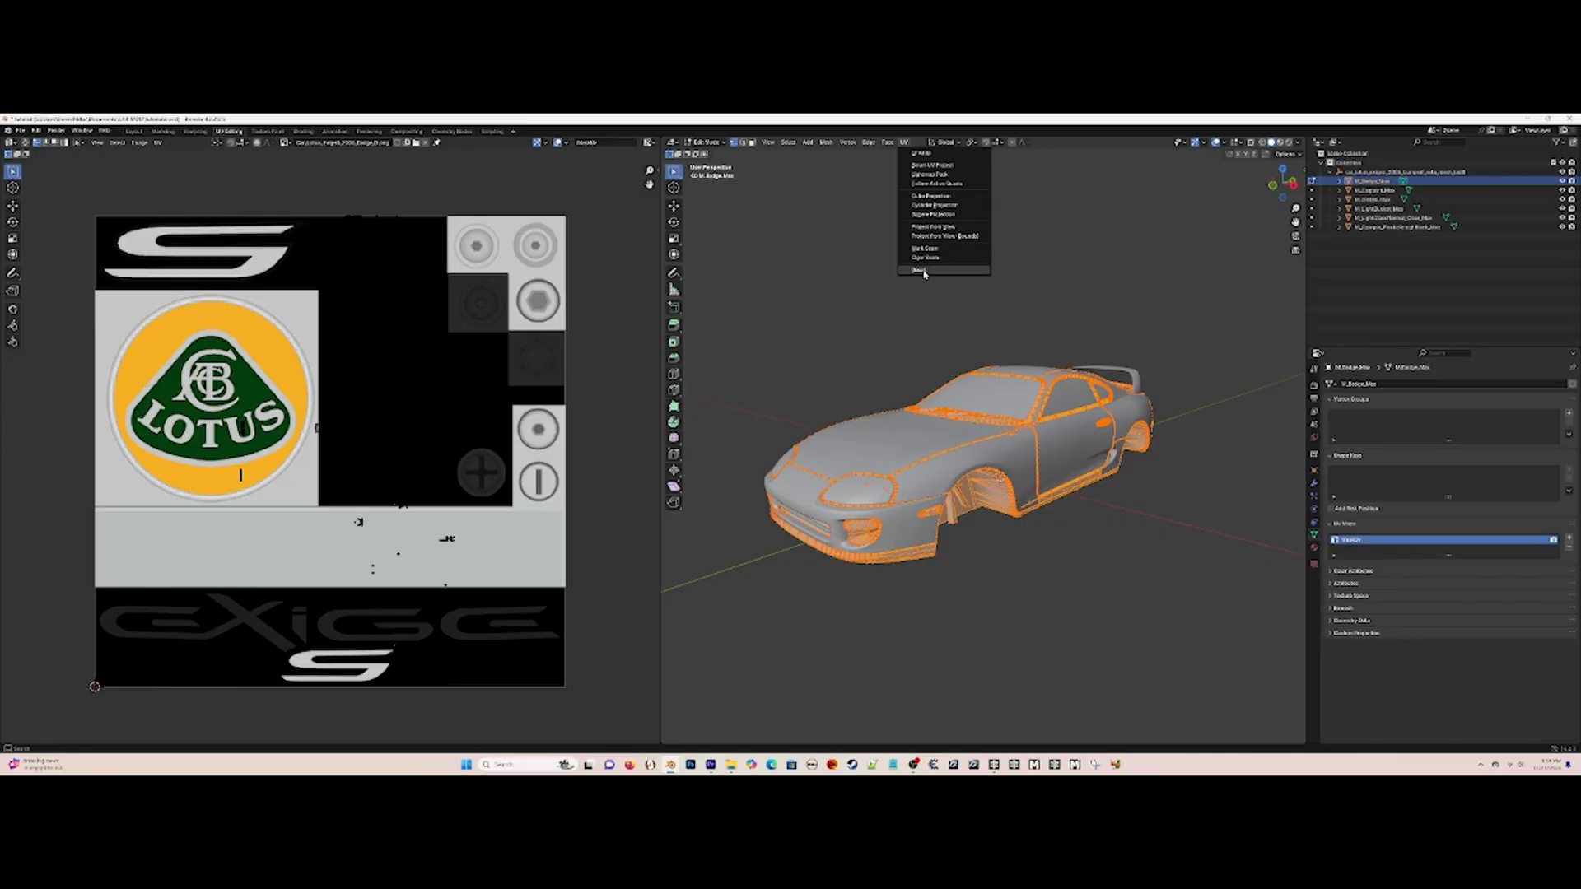
pyautogui.click(924, 272)
pyautogui.click(905, 143)
pyautogui.click(923, 270)
pyautogui.click(906, 142)
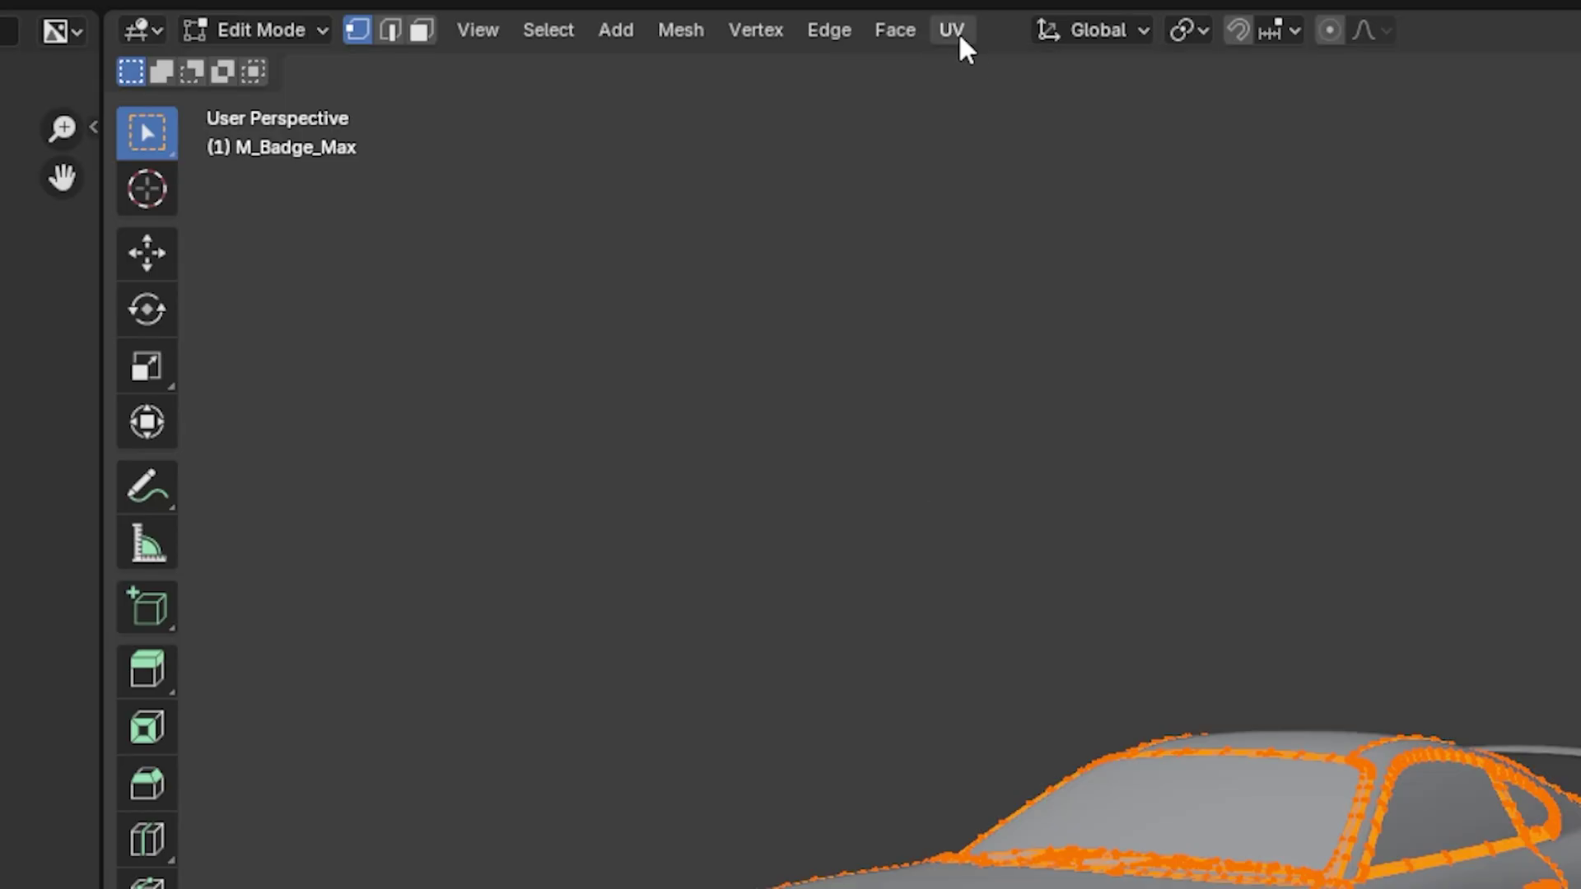
pyautogui.click(991, 68)
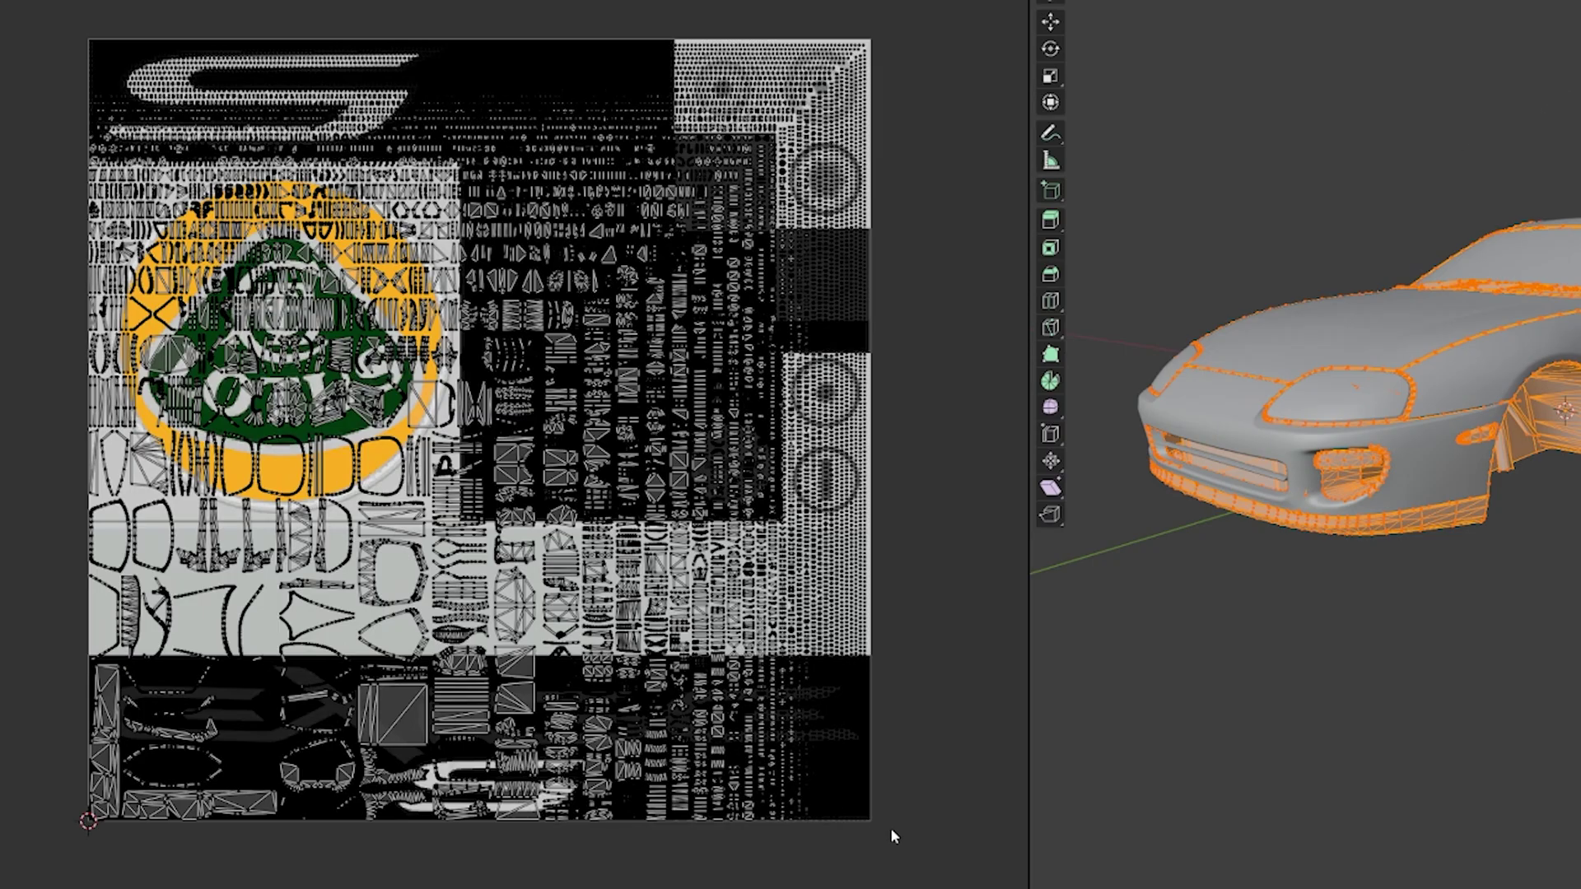
# Shrink all of M_Badge_Max's UVs to a tiny point and reposition it on the badge texture.
pyautogui.press('a')
pyautogui.press('s')
pyautogui.click(518, 486)
pyautogui.press('s')
pyautogui.click(522, 482)
pyautogui.press('s')
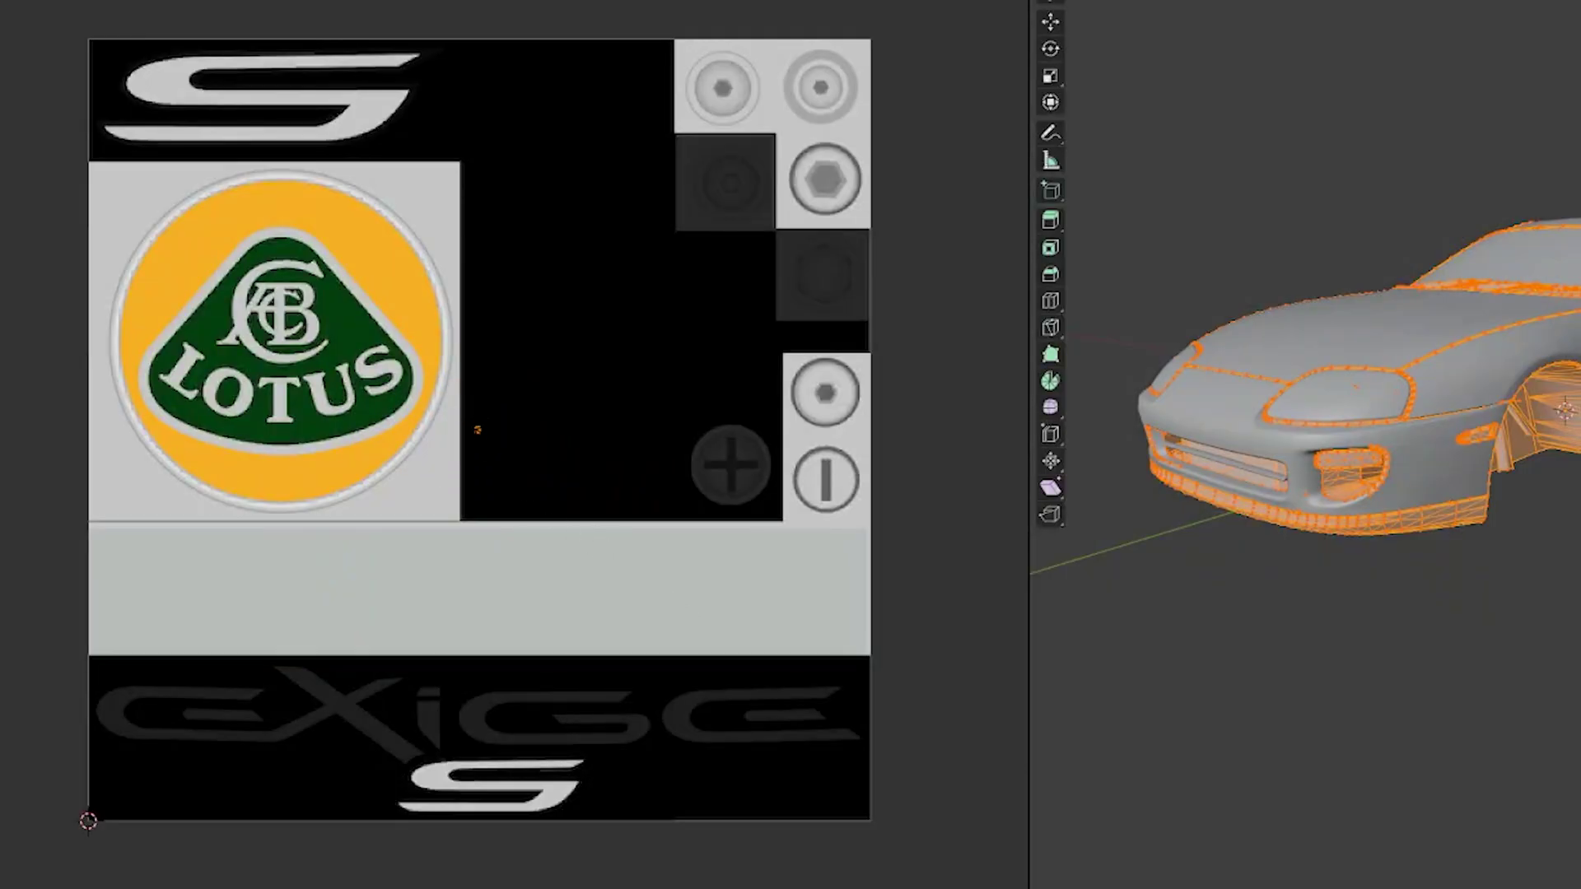
pyautogui.press('g')
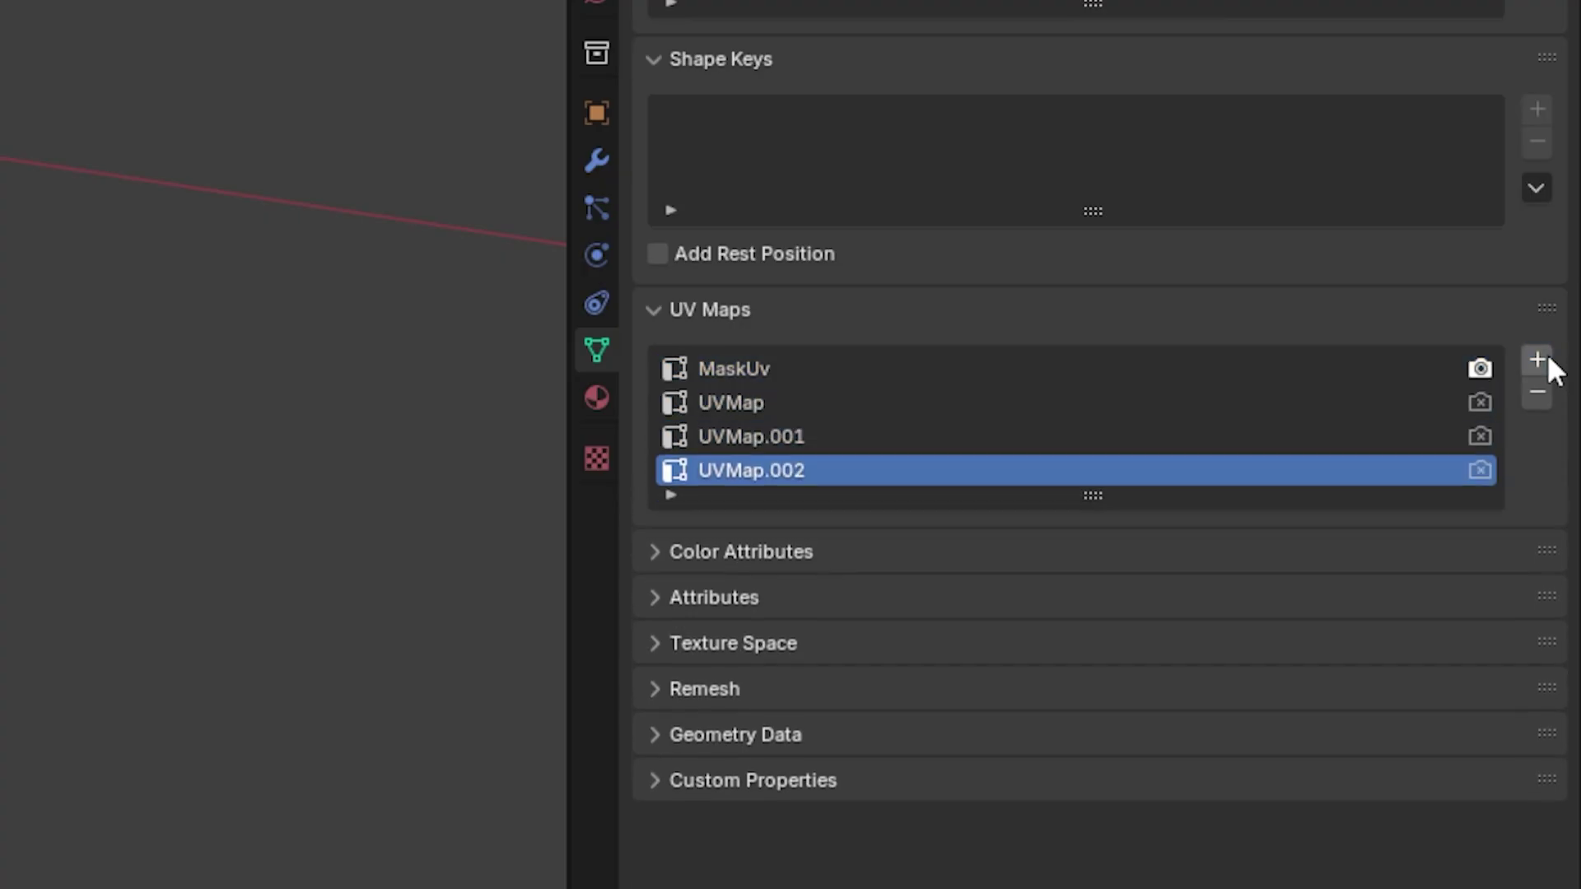
# Add further UV maps to M_Badge_Max, up to UVMap.004.
pyautogui.click(1537, 354)
pyautogui.click(1537, 354)
pyautogui.click(1537, 392)
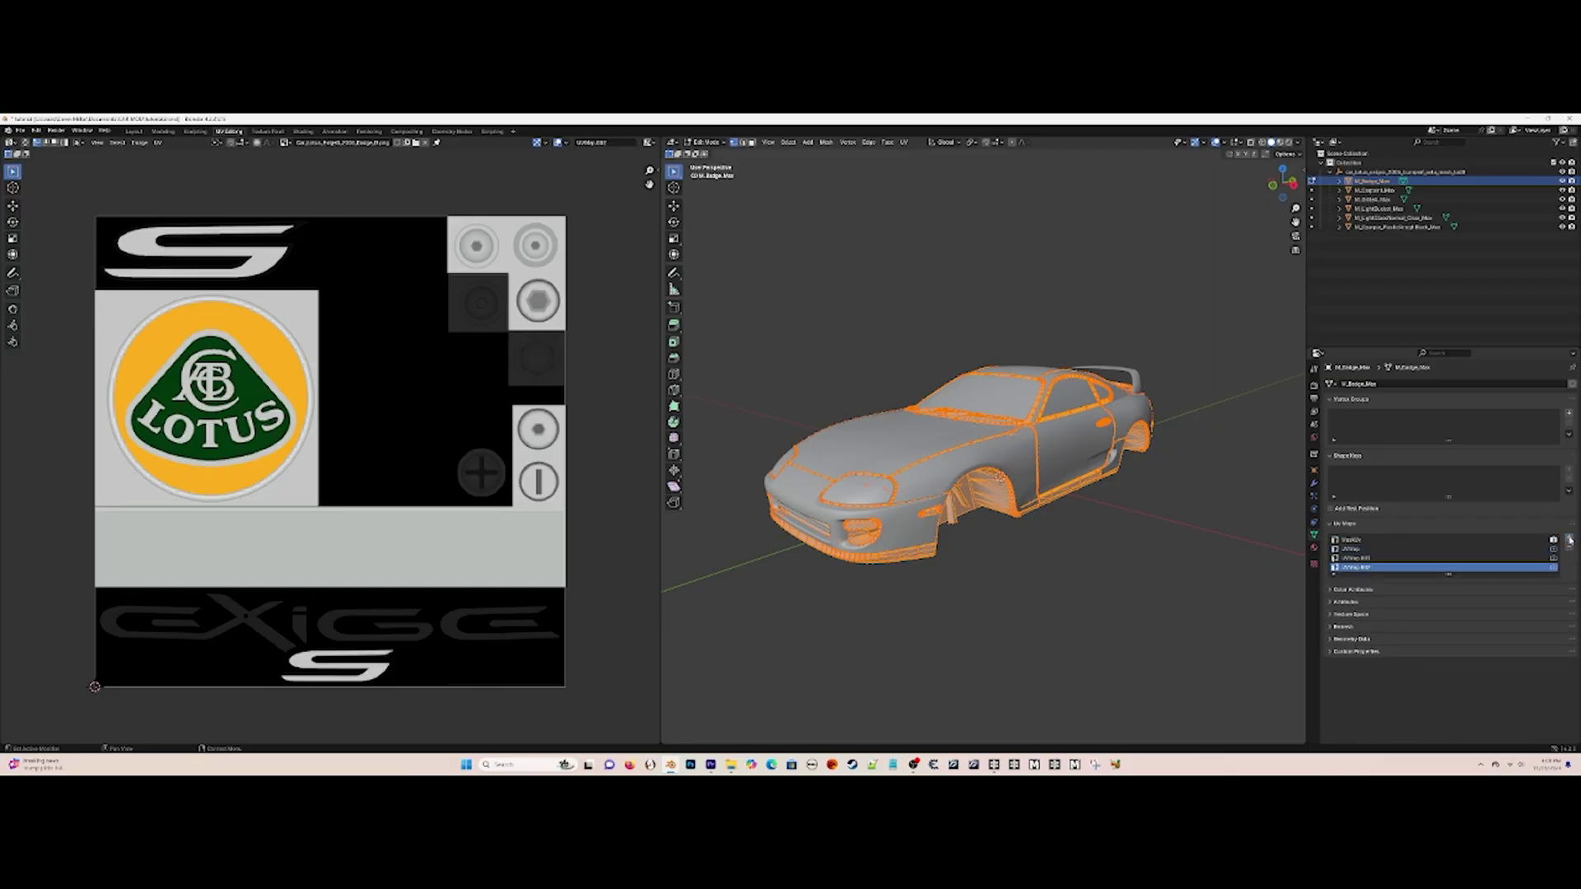
pyautogui.click(1536, 392)
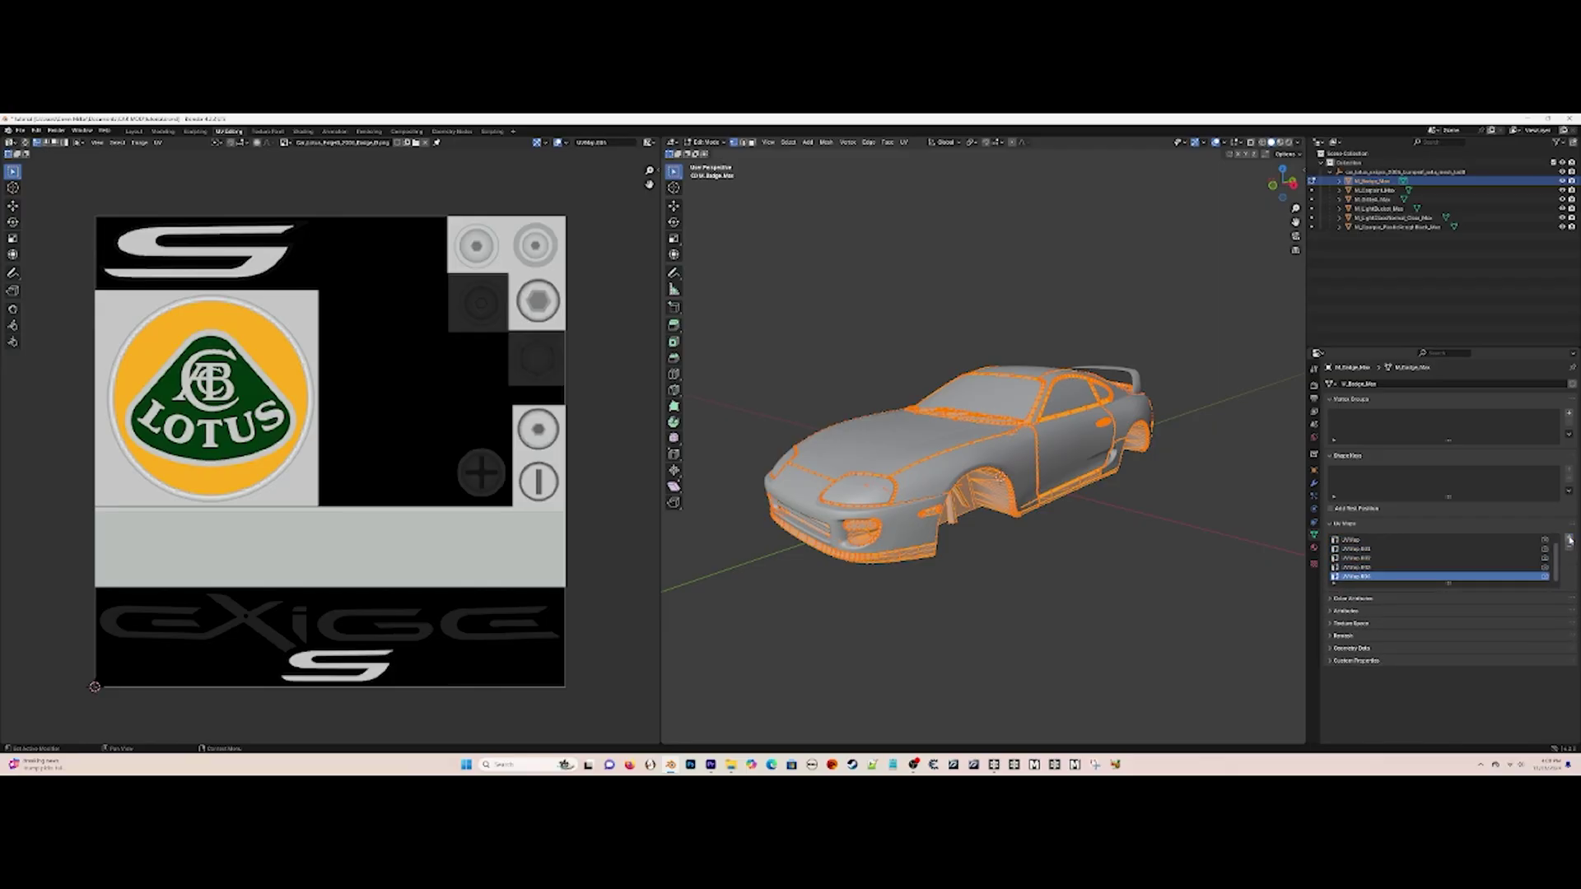
pyautogui.click(1537, 392)
# Reset and unwrap the UVs of the M_LightBucket_Max mesh in Edit Mode.
pyautogui.click(709, 142)
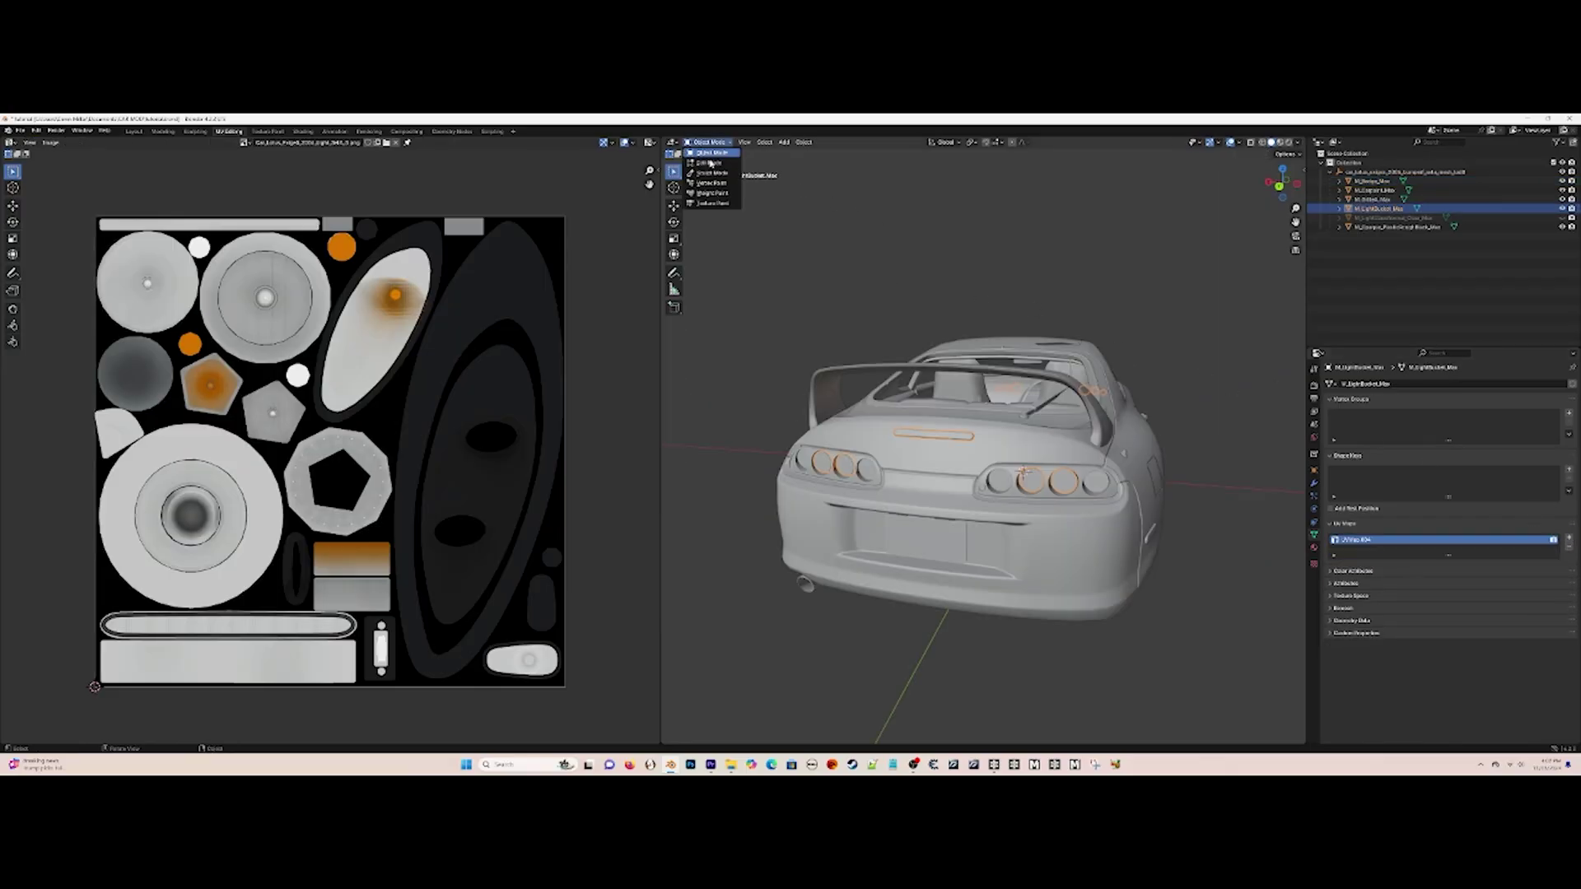
pyautogui.click(710, 163)
pyautogui.moveTo(977, 269); pyautogui.dragTo(784, 236, button='middle')
pyautogui.click(904, 142)
pyautogui.click(914, 271)
pyautogui.click(904, 141)
pyautogui.click(911, 153)
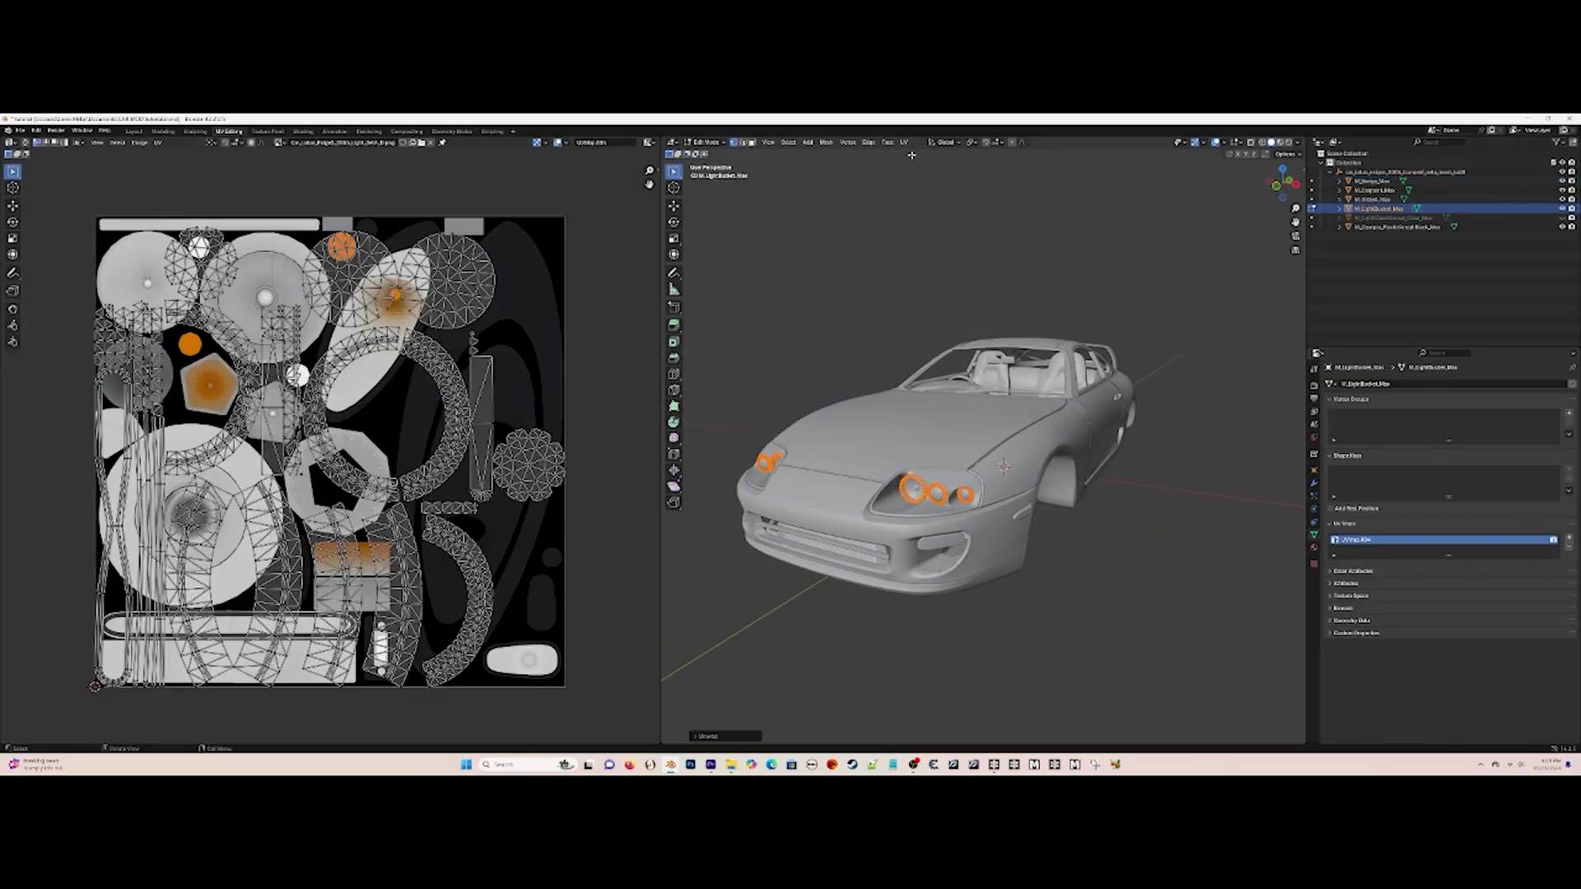
# Shrink the light bucket's unwrapped UVs to a tiny point and place it on the dark grey circle of the light texture.
pyautogui.press('a')
pyautogui.press('s')
pyautogui.click(333, 462)
pyautogui.press('g')
pyautogui.click(140, 378)
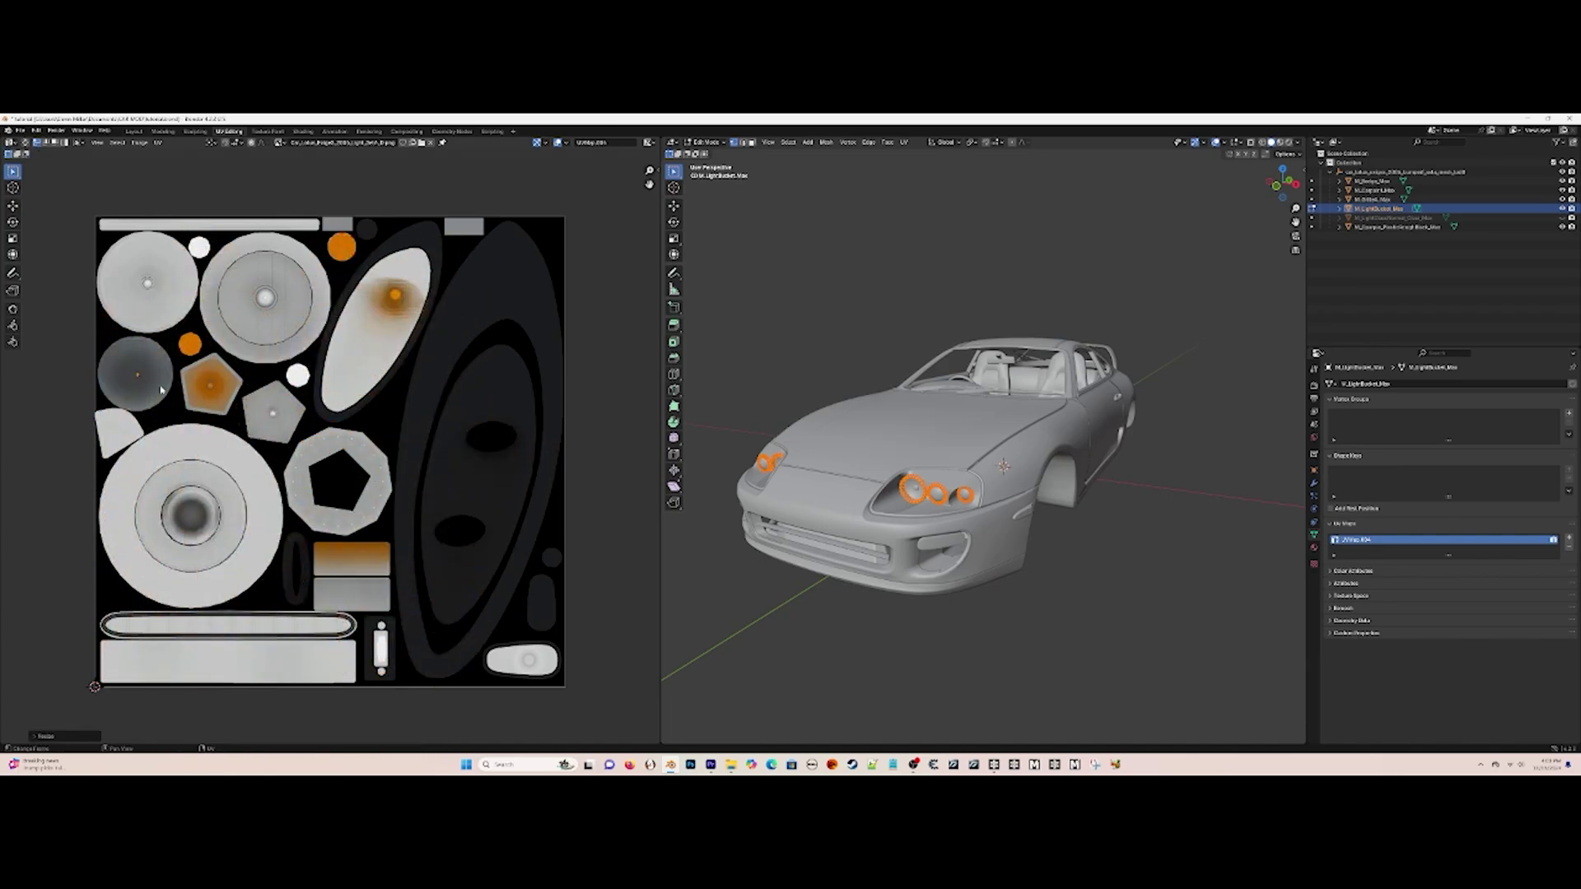
# Select the centre brake light above the trunk and move its shrunken UVs onto the long rounded strip of the light texture.
pyautogui.moveTo(1282, 183); pyautogui.dragTo(1137, 193)
pyautogui.click(1077, 473)
pyautogui.press('l')
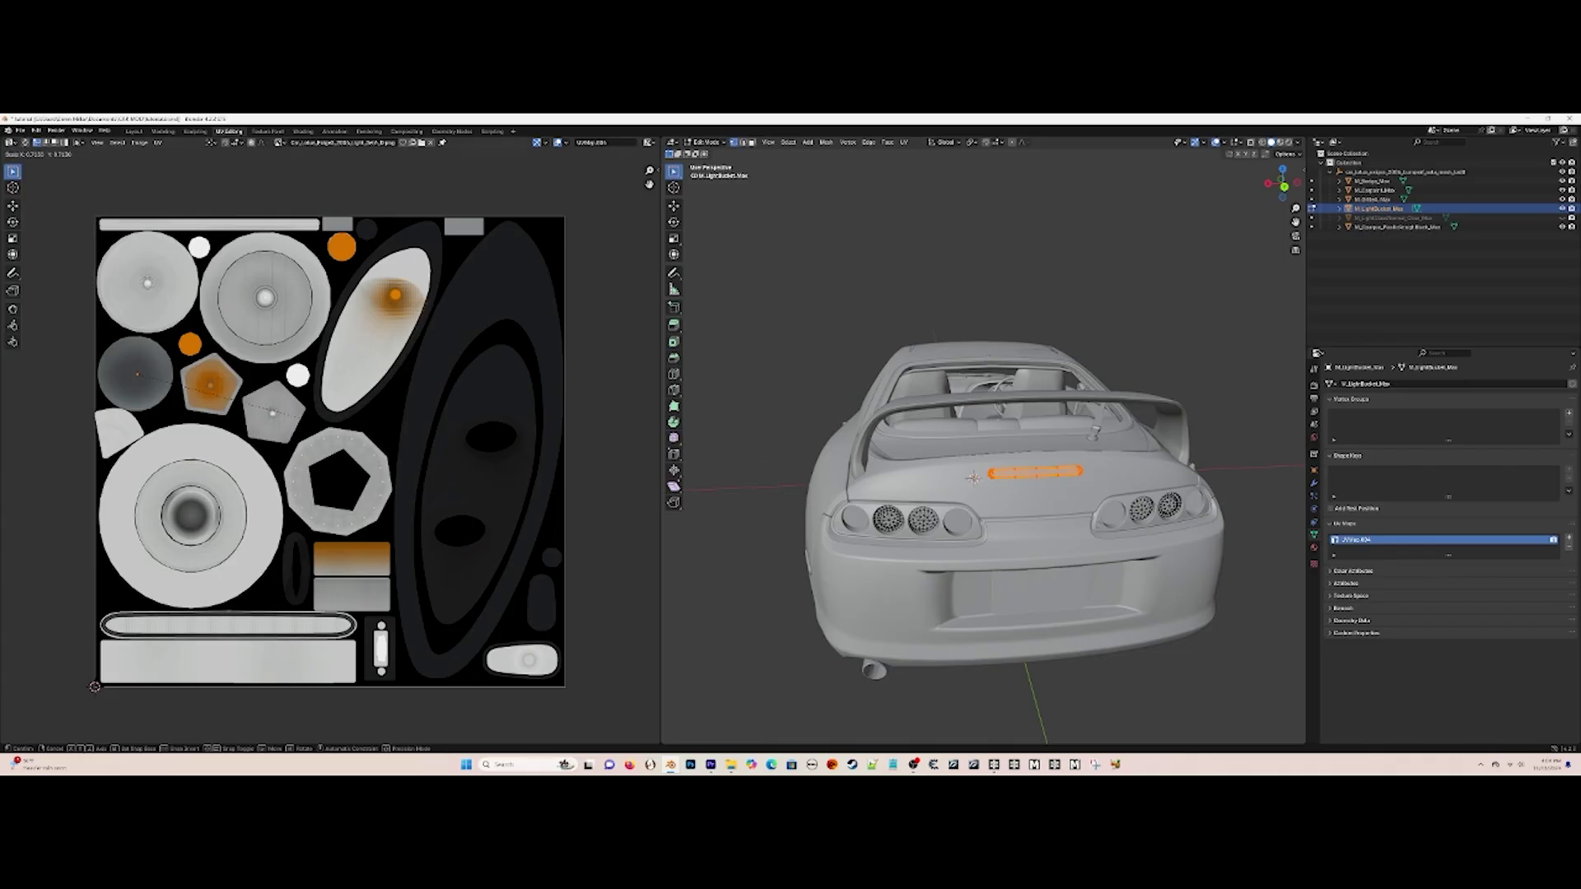
pyautogui.press('g')
pyautogui.click(328, 628)
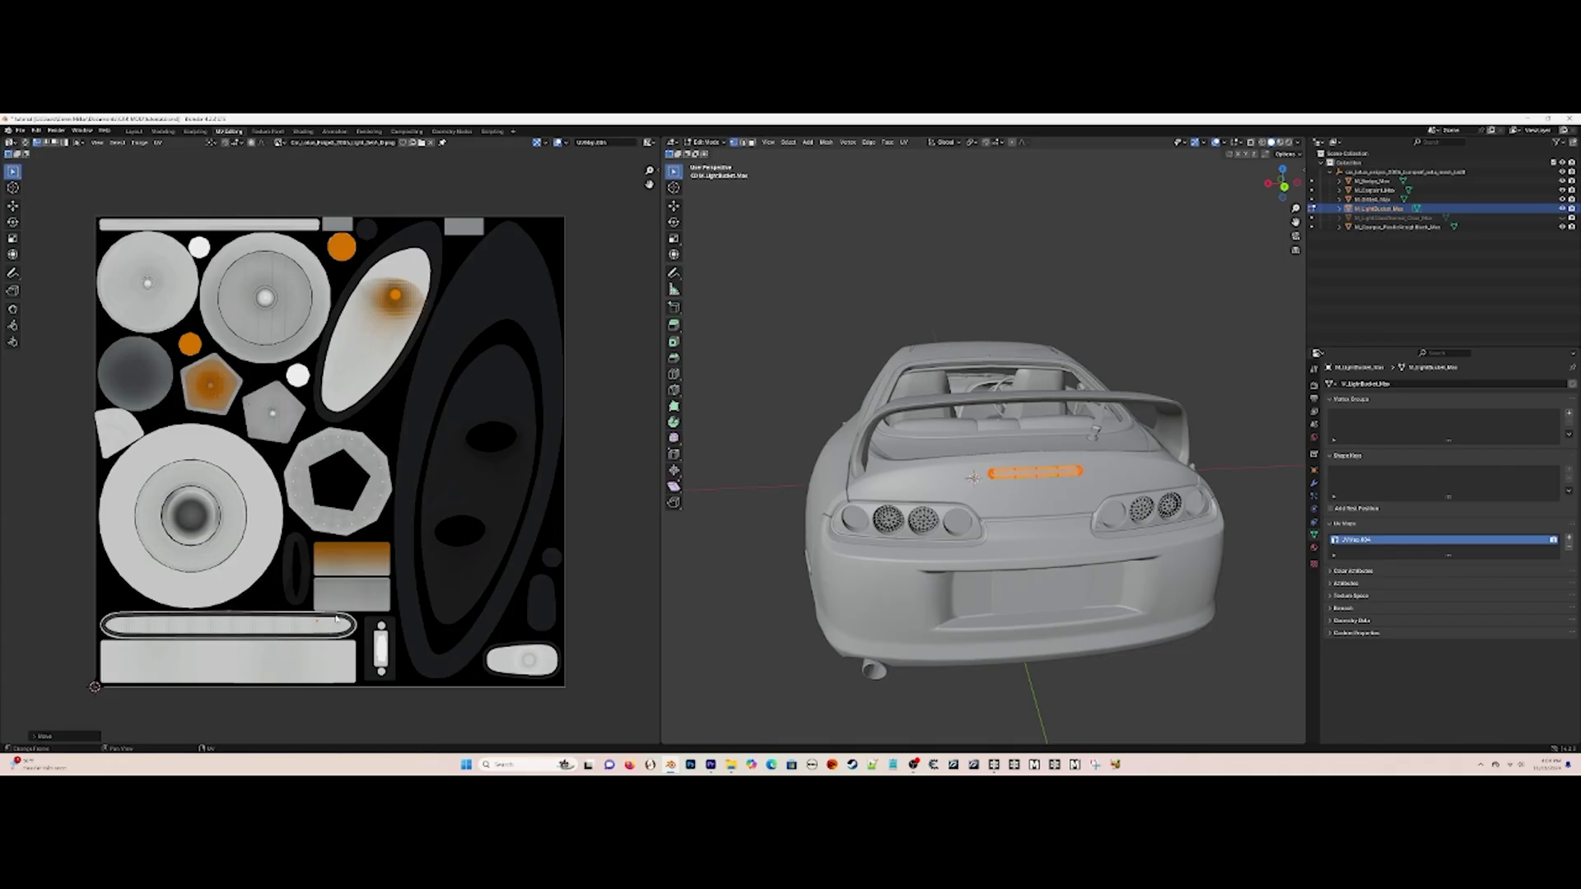
# Add further UV maps to M_LightBucket_Max and return to Object Mode.
pyautogui.click(1153, 557)
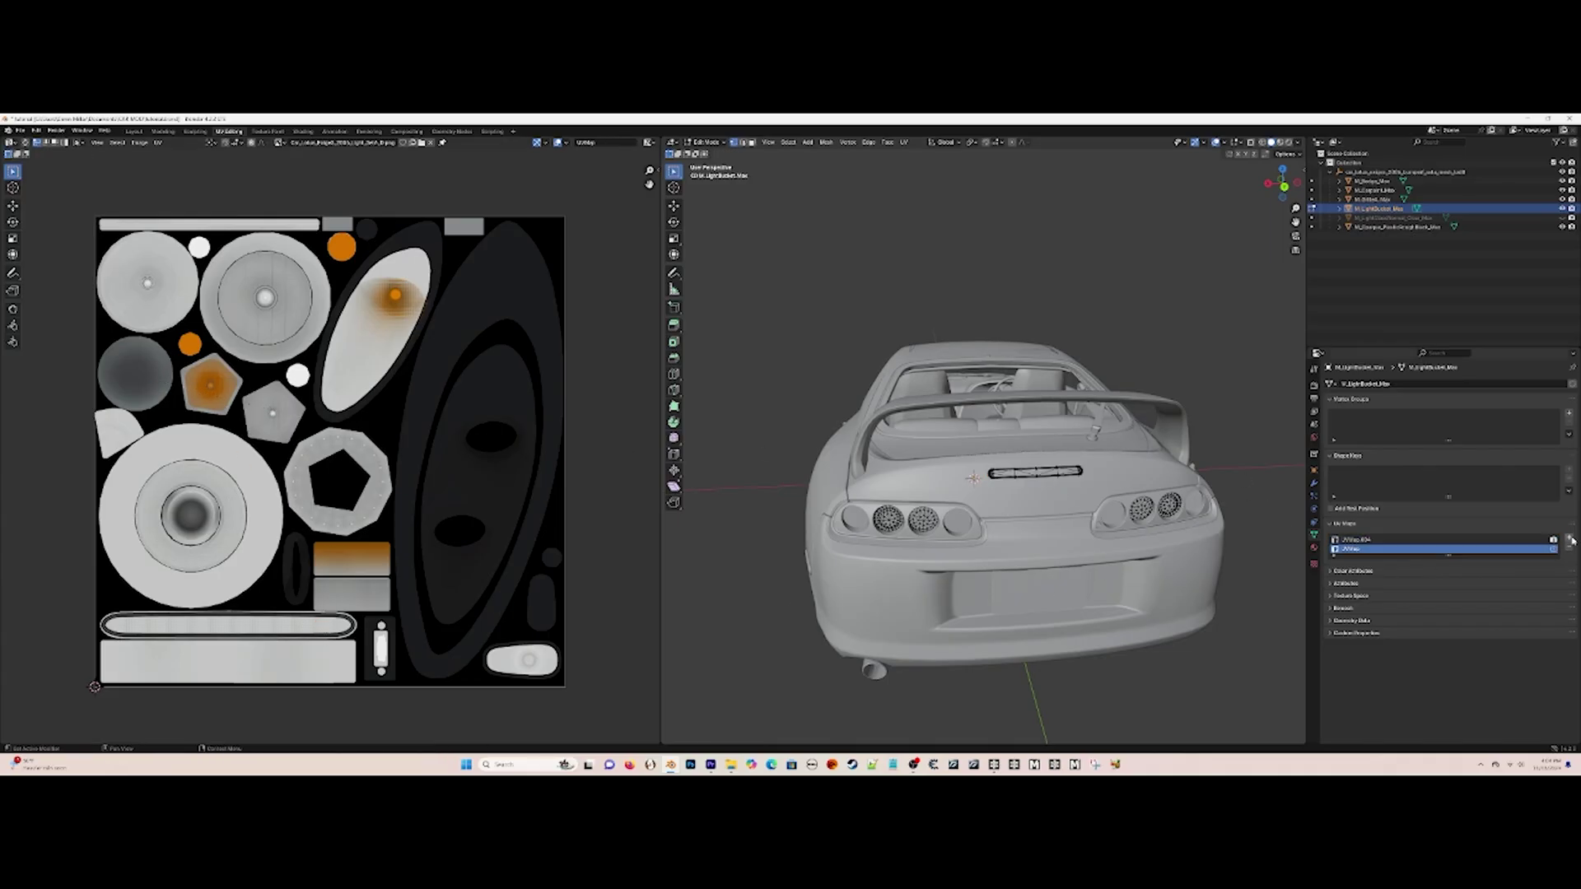
pyautogui.moveTo(1472, 563); pyautogui.dragTo(1472, 590)
pyautogui.press('Tab')
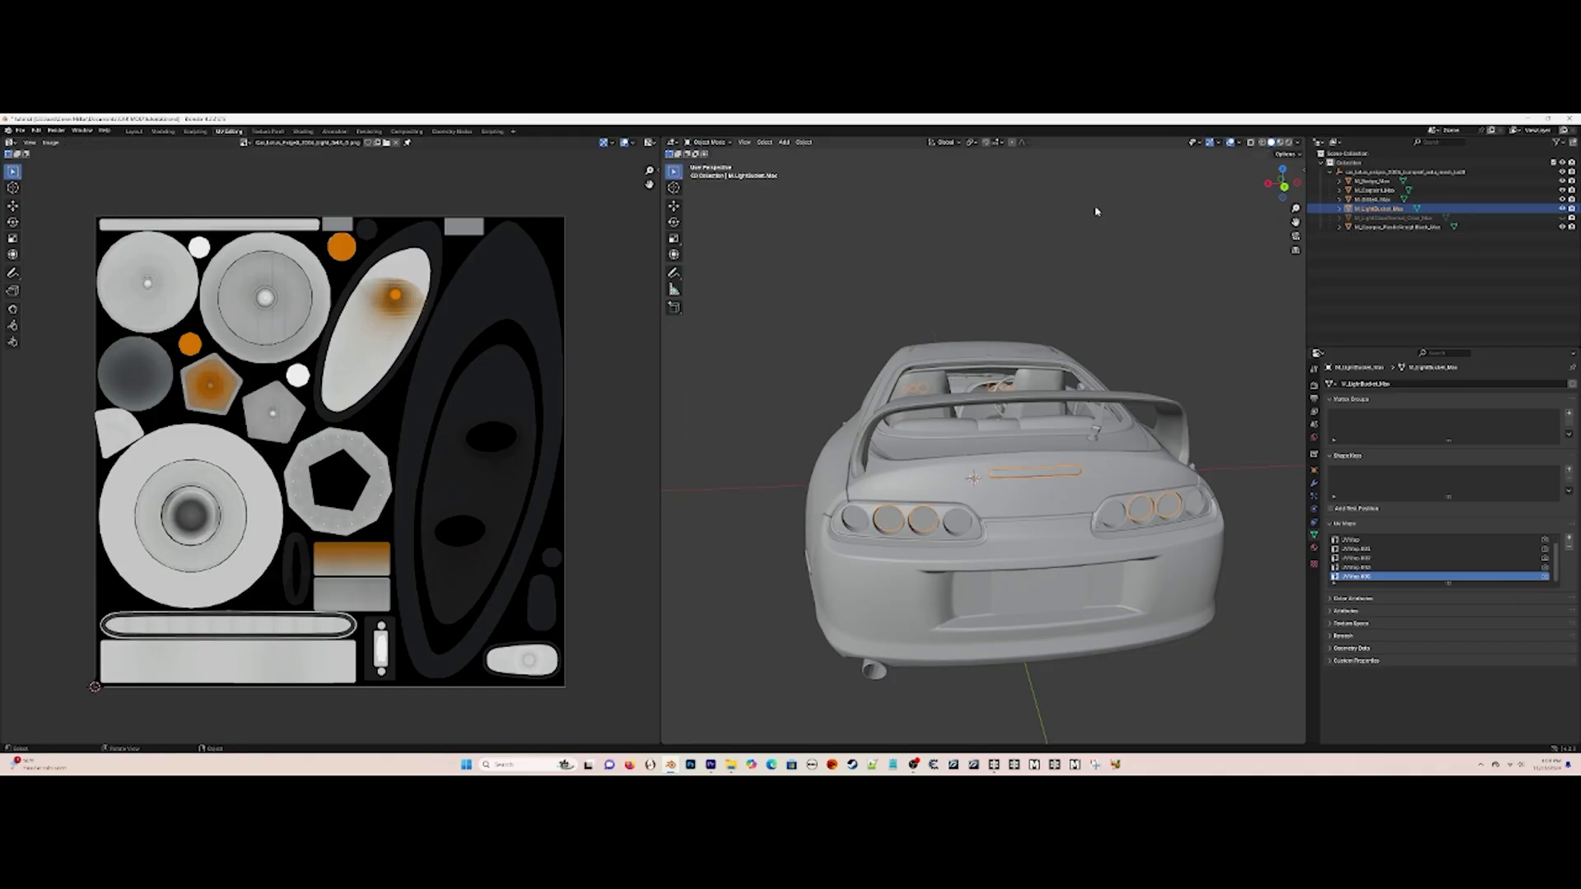
# Unhide M_LightGlassNormal_Clear_Max and delete its extra UV maps, keeping a single UVChannel map.
pyautogui.click(1392, 218)
pyautogui.click(1562, 217)
pyautogui.click(1374, 218)
pyautogui.click(1447, 576)
pyautogui.click(1569, 547)
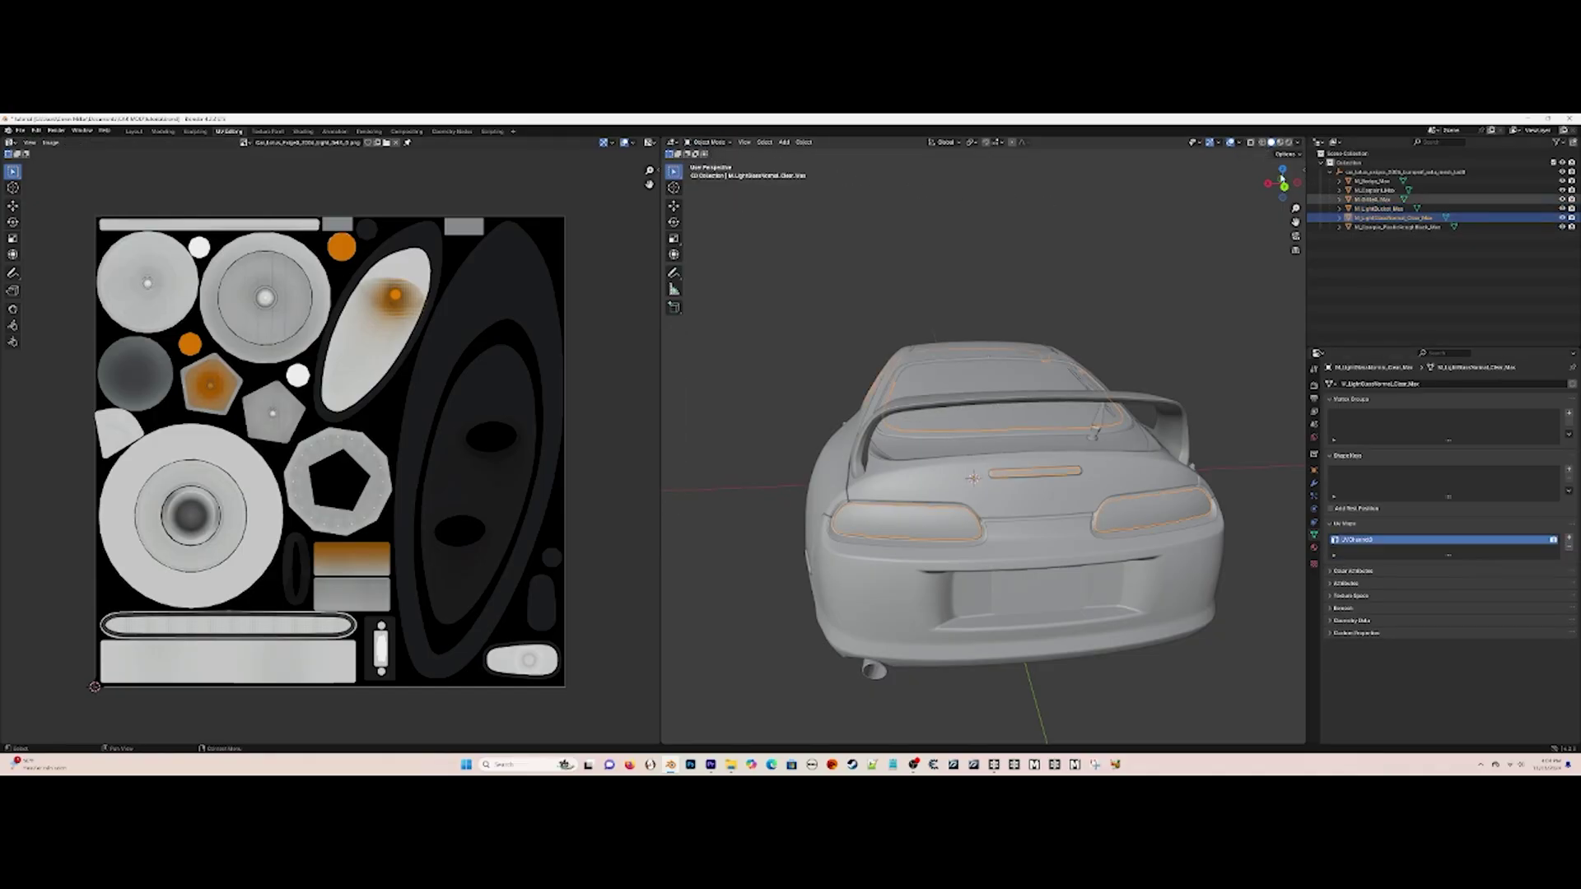
# Reset and unwrap the UVs of the M_LightGlassNormal_Clear_Max mesh in Edit Mode.
pyautogui.moveTo(1282, 177); pyautogui.dragTo(1287, 179)
pyautogui.click(1563, 217)
pyautogui.click(1562, 217)
pyautogui.click(1403, 218)
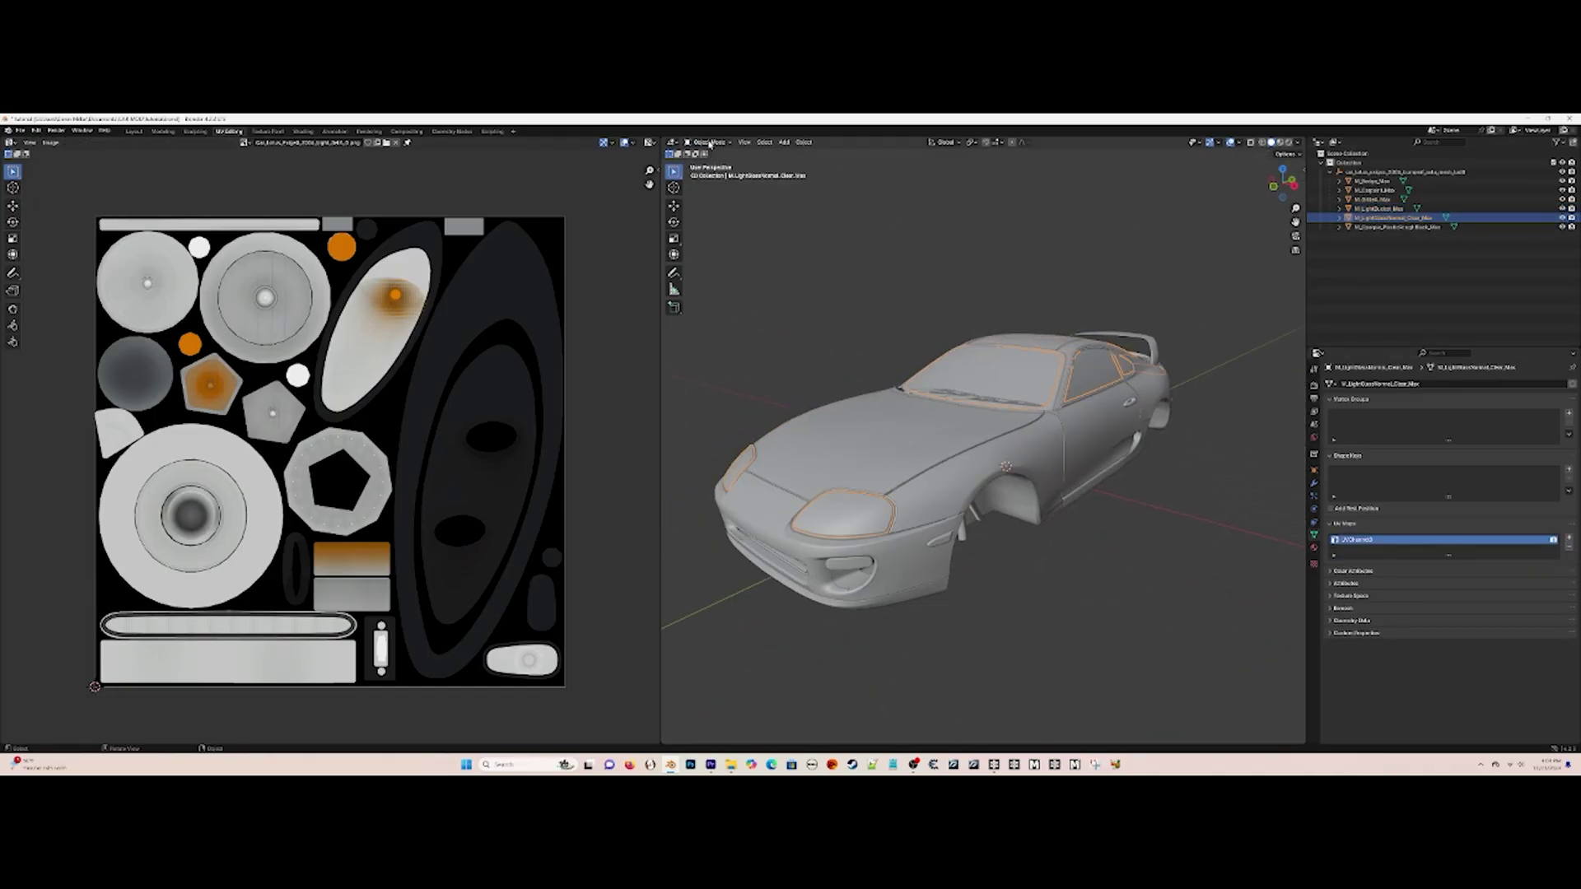
pyautogui.press('Tab')
pyautogui.click(904, 142)
pyautogui.click(917, 271)
pyautogui.press('u')
pyautogui.click(918, 272)
# Shrink all of the glass UVs to a tiny point and place it on the large pale circle of the light texture.
pyautogui.press('a')
pyautogui.press('s')
pyautogui.click(514, 597)
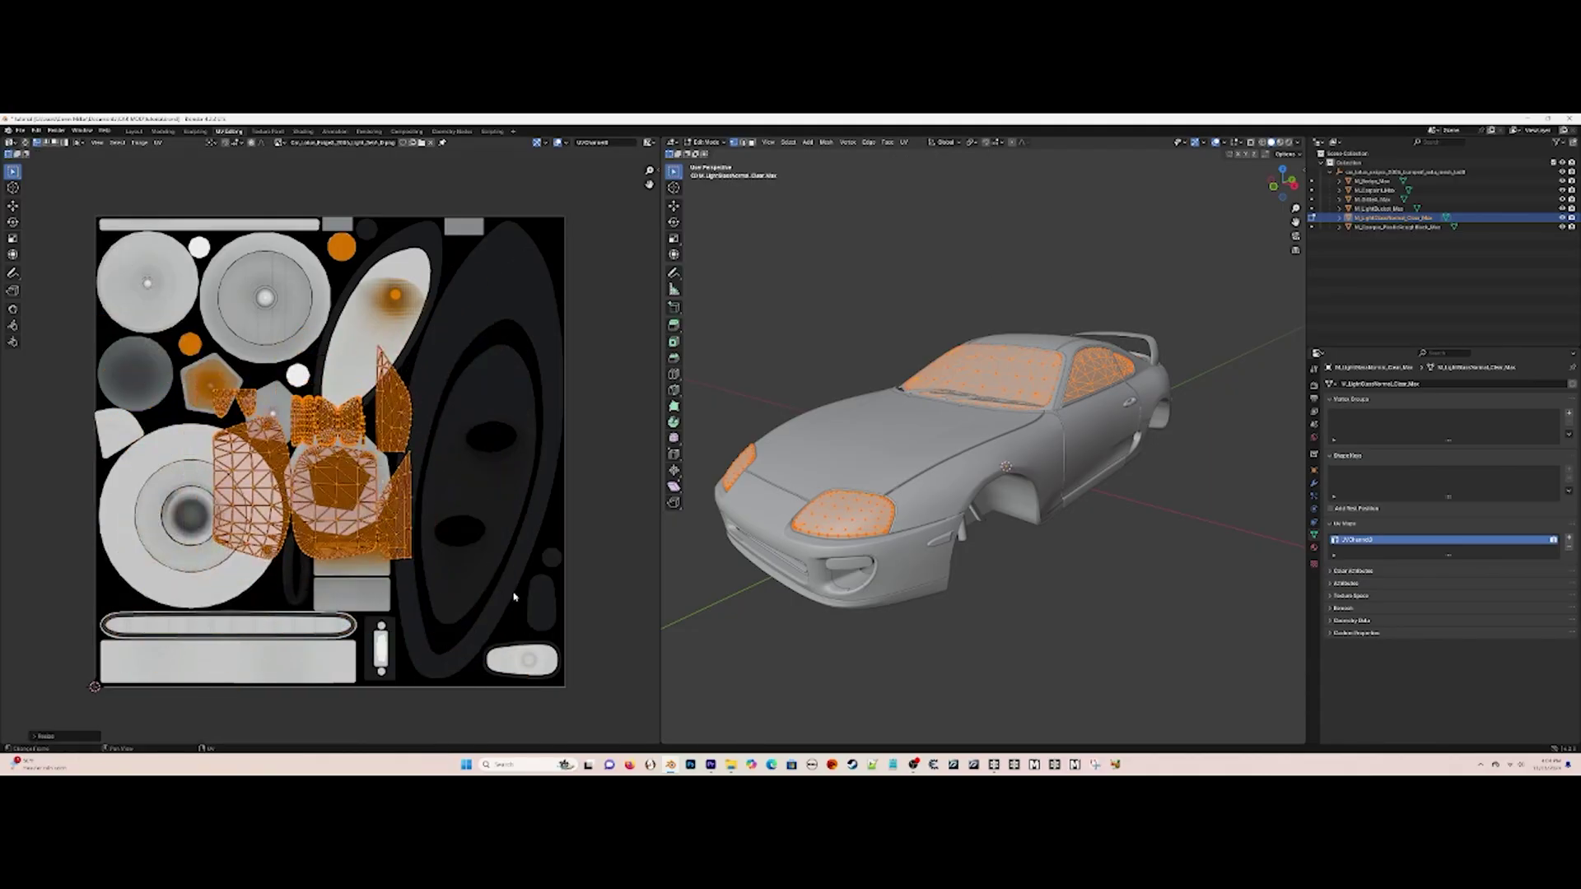
pyautogui.press('s')
pyautogui.click(288, 449)
pyautogui.press('g')
pyautogui.click(205, 452)
pyautogui.click(245, 464)
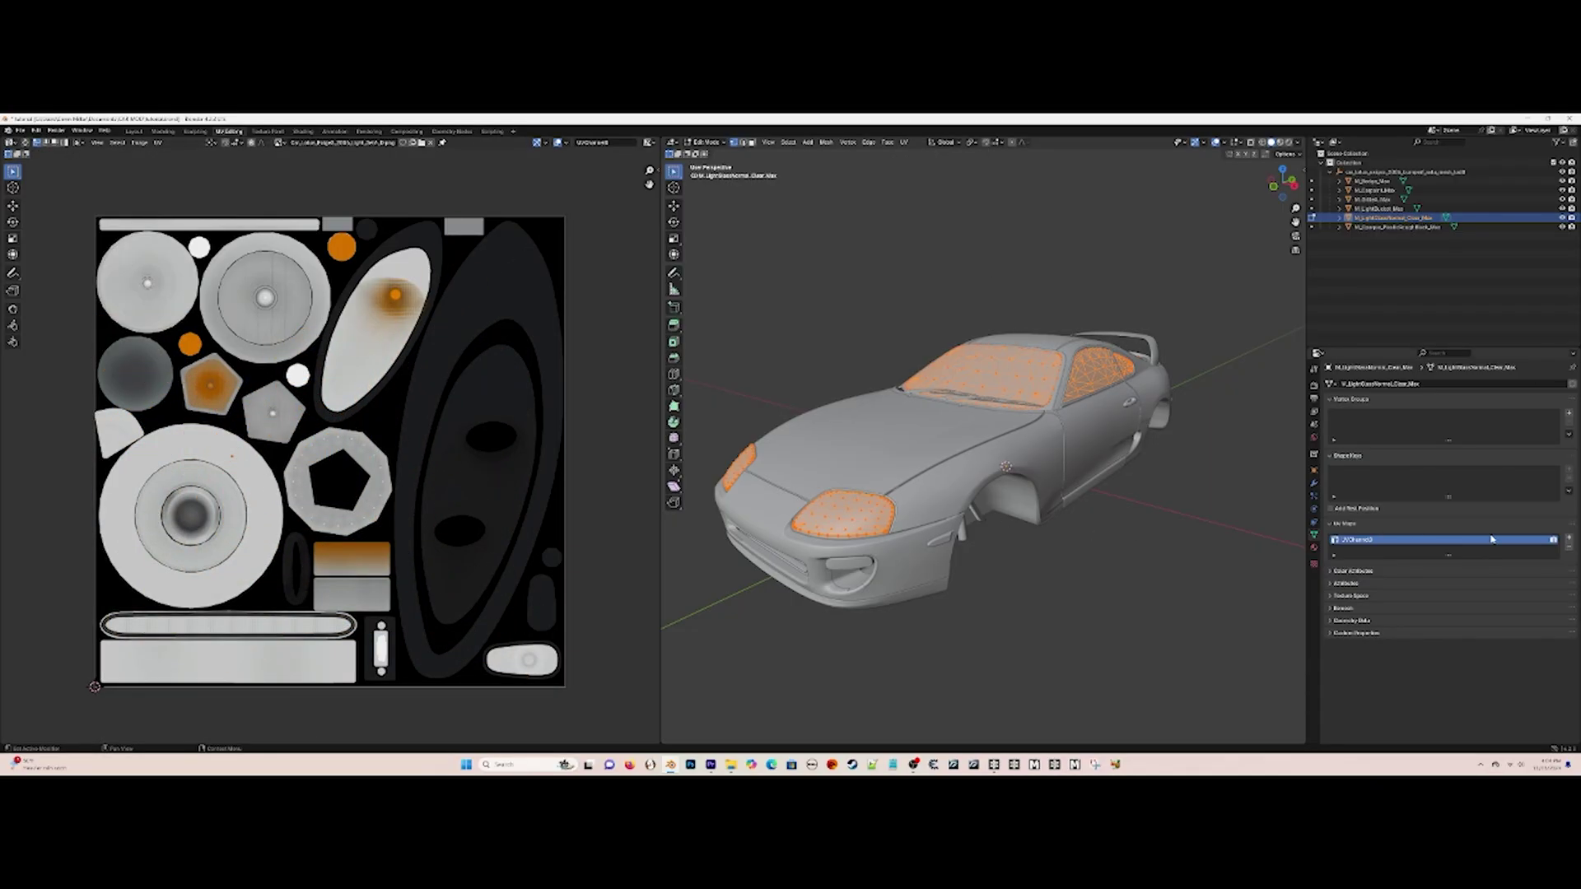
# Add further UV maps to M_LightGlassNormal_Clear_Max and deselect its geometry.
pyautogui.click(1569, 537)
pyautogui.click(1569, 537)
pyautogui.click(1569, 537)
pyautogui.click(1569, 537)
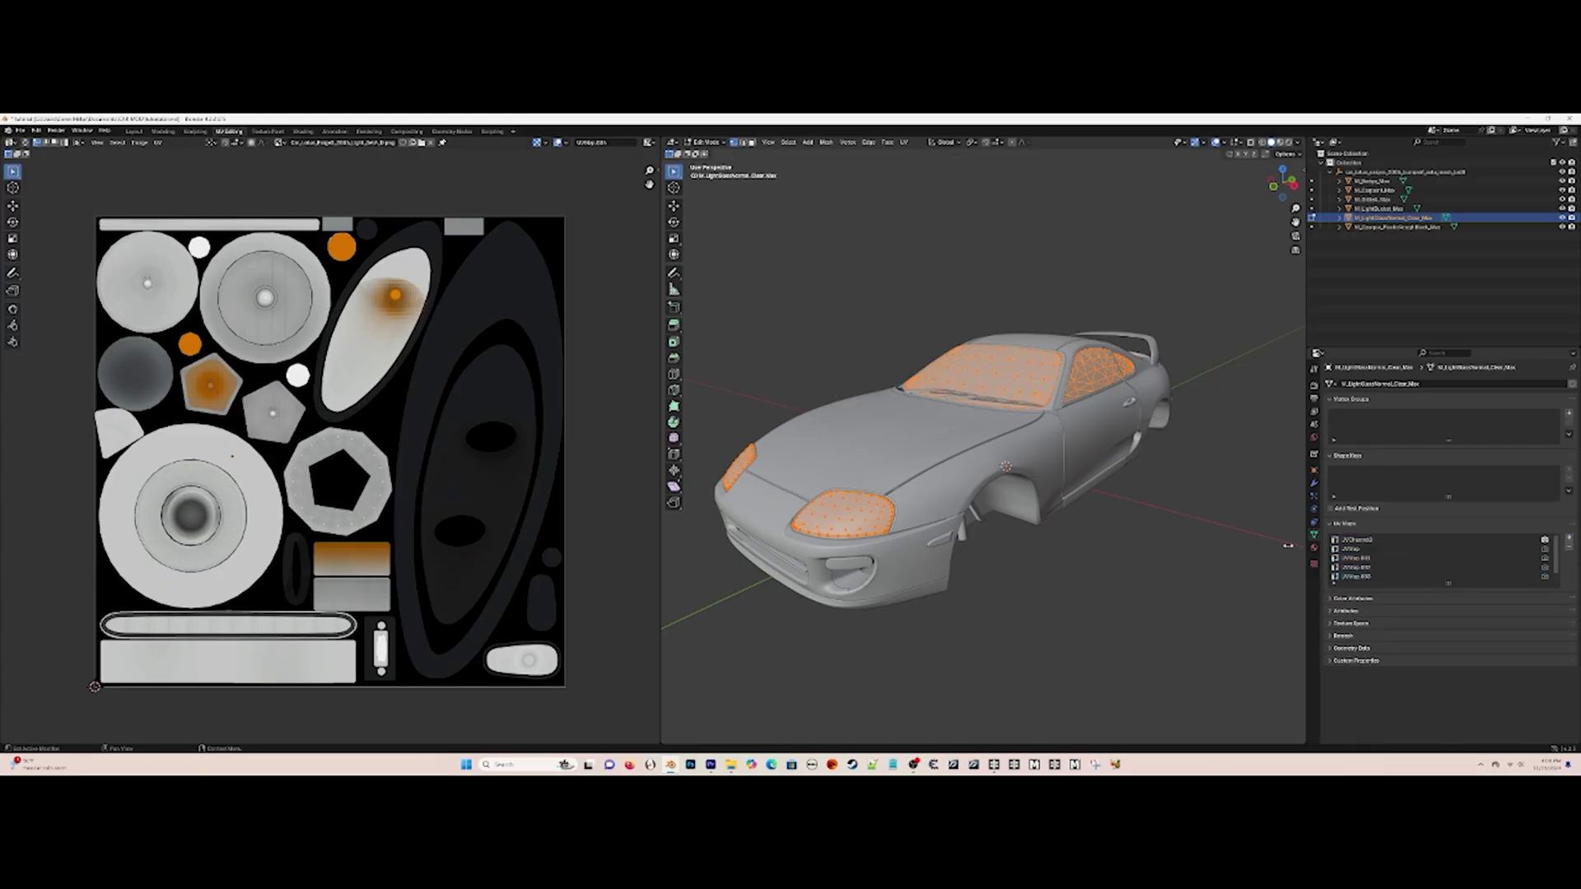
pyautogui.click(1123, 585)
# In the first UV map, scale the taillight and centre brake light glass UVs to 0, move them above the texture, and return to Object Mode.
pyautogui.click(1371, 540)
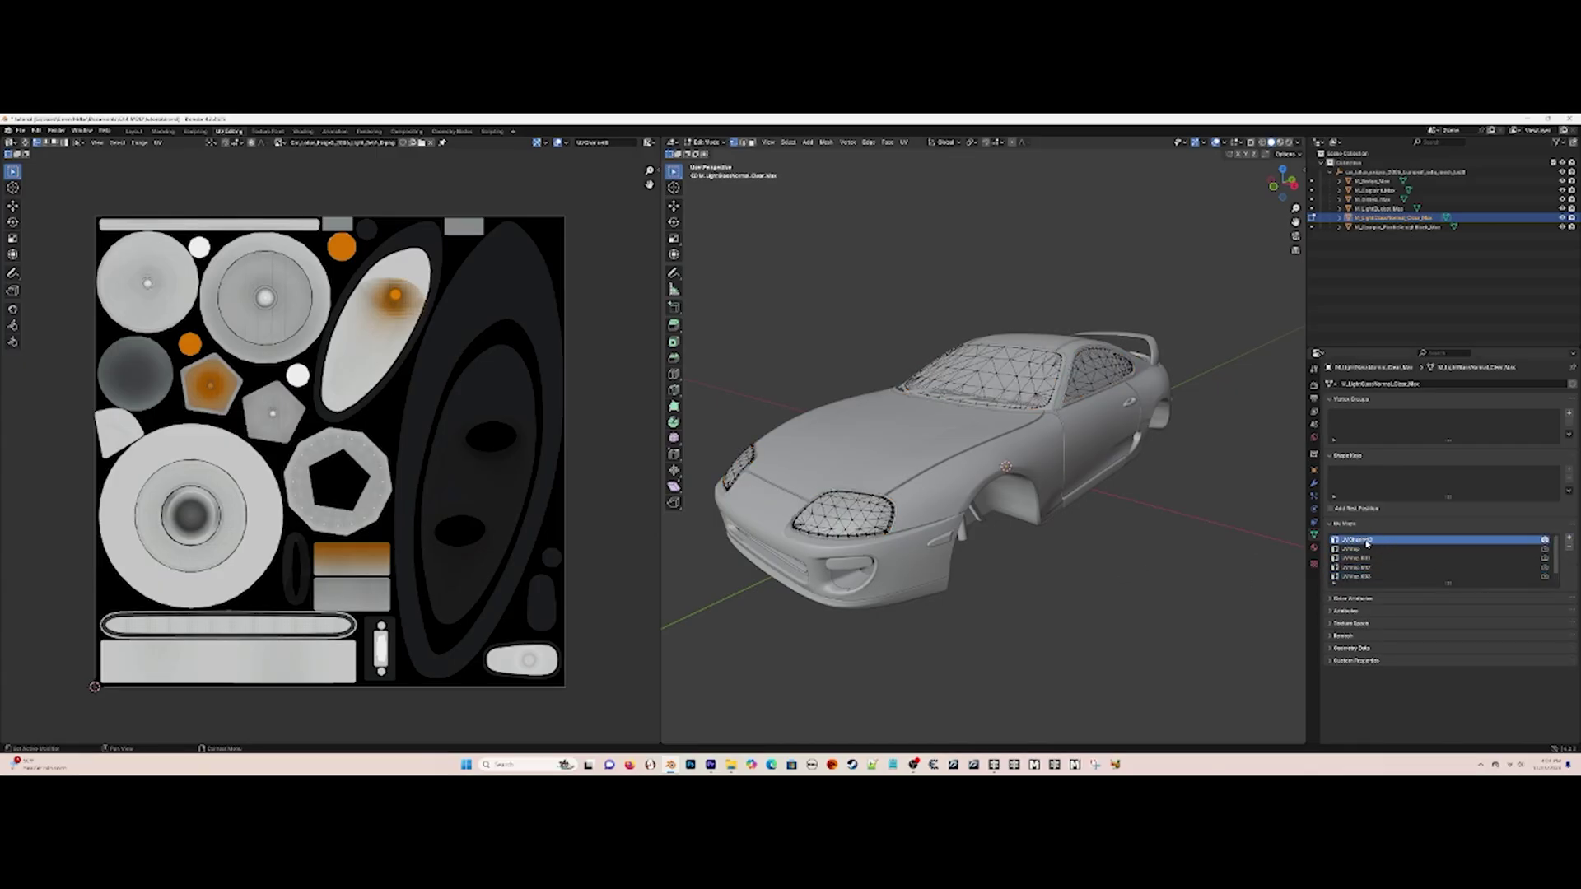
pyautogui.moveTo(1283, 184); pyautogui.dragTo(1140, 186)
pyautogui.press('l')
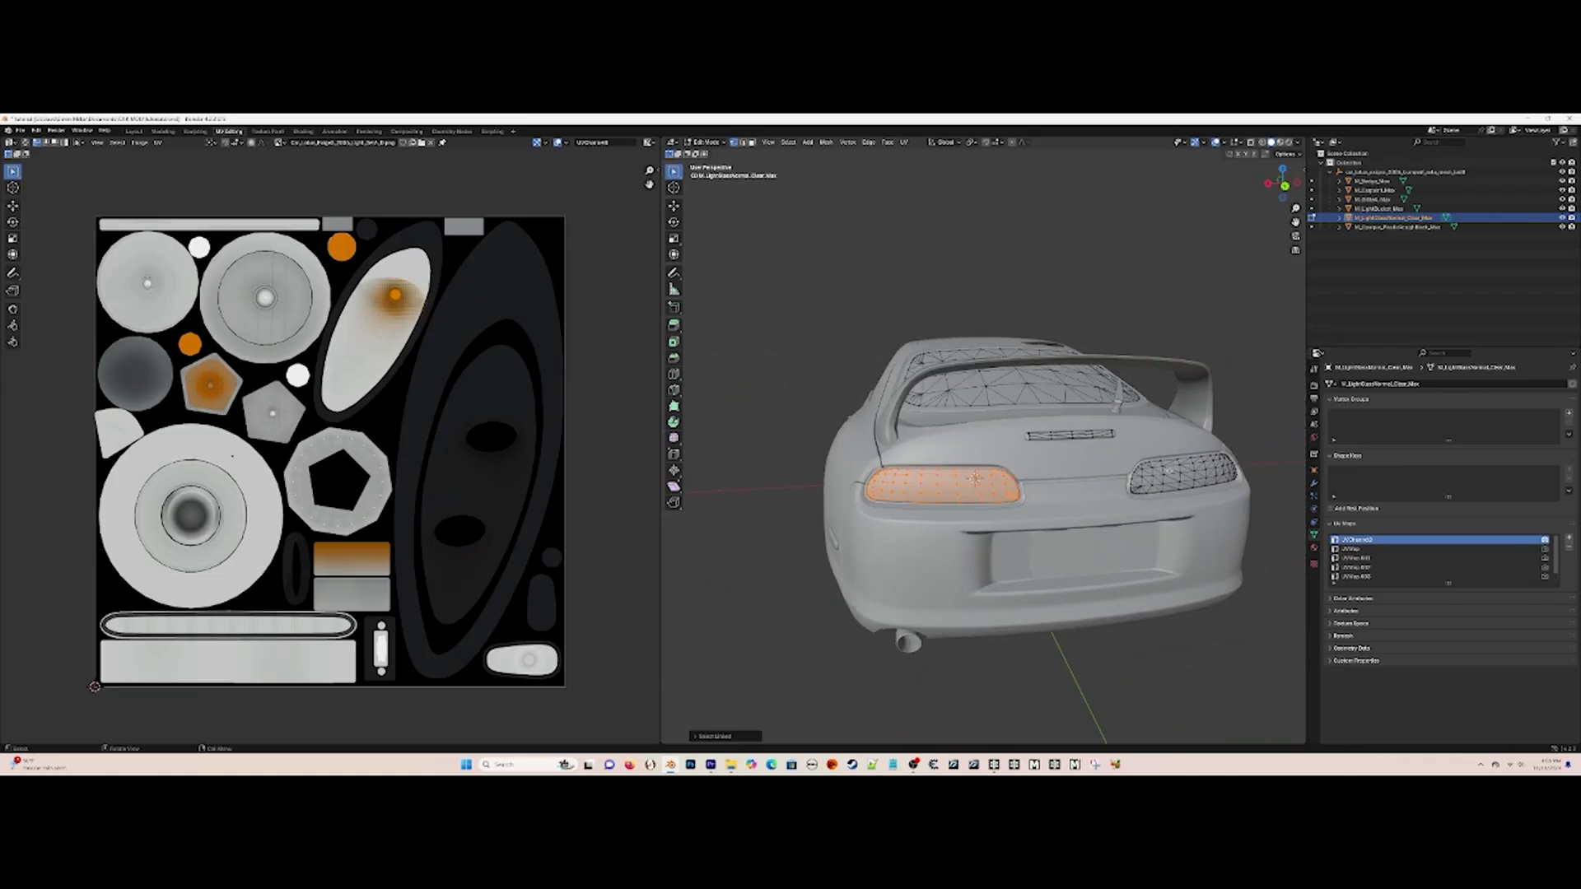
pyautogui.press('l')
pyautogui.press('l')
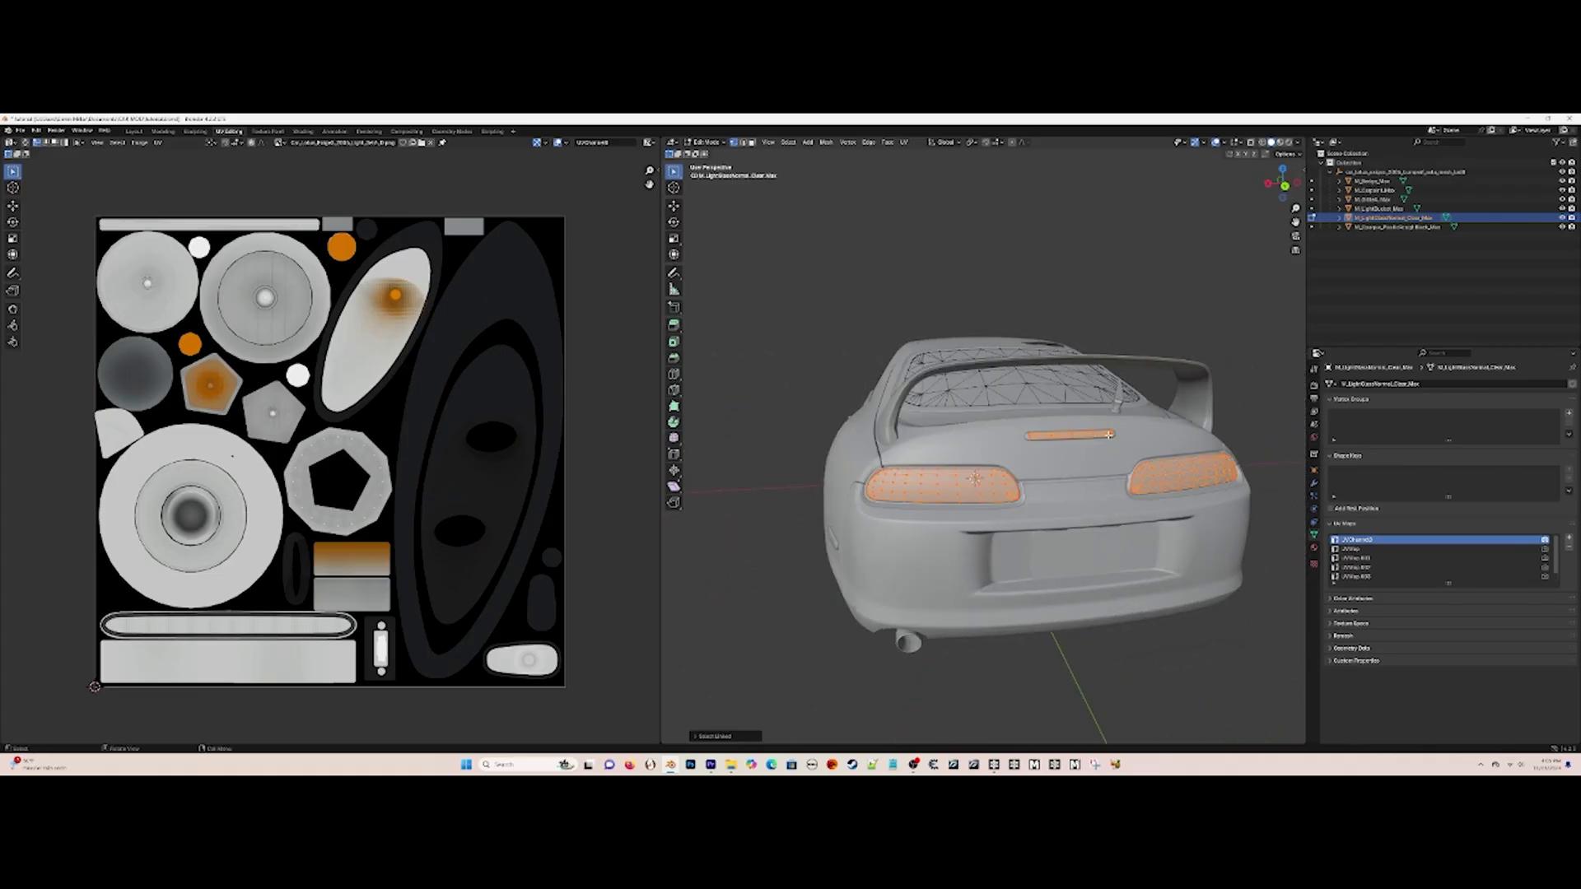
pyautogui.write('s0')
pyautogui.press('Return')
pyautogui.press('g')
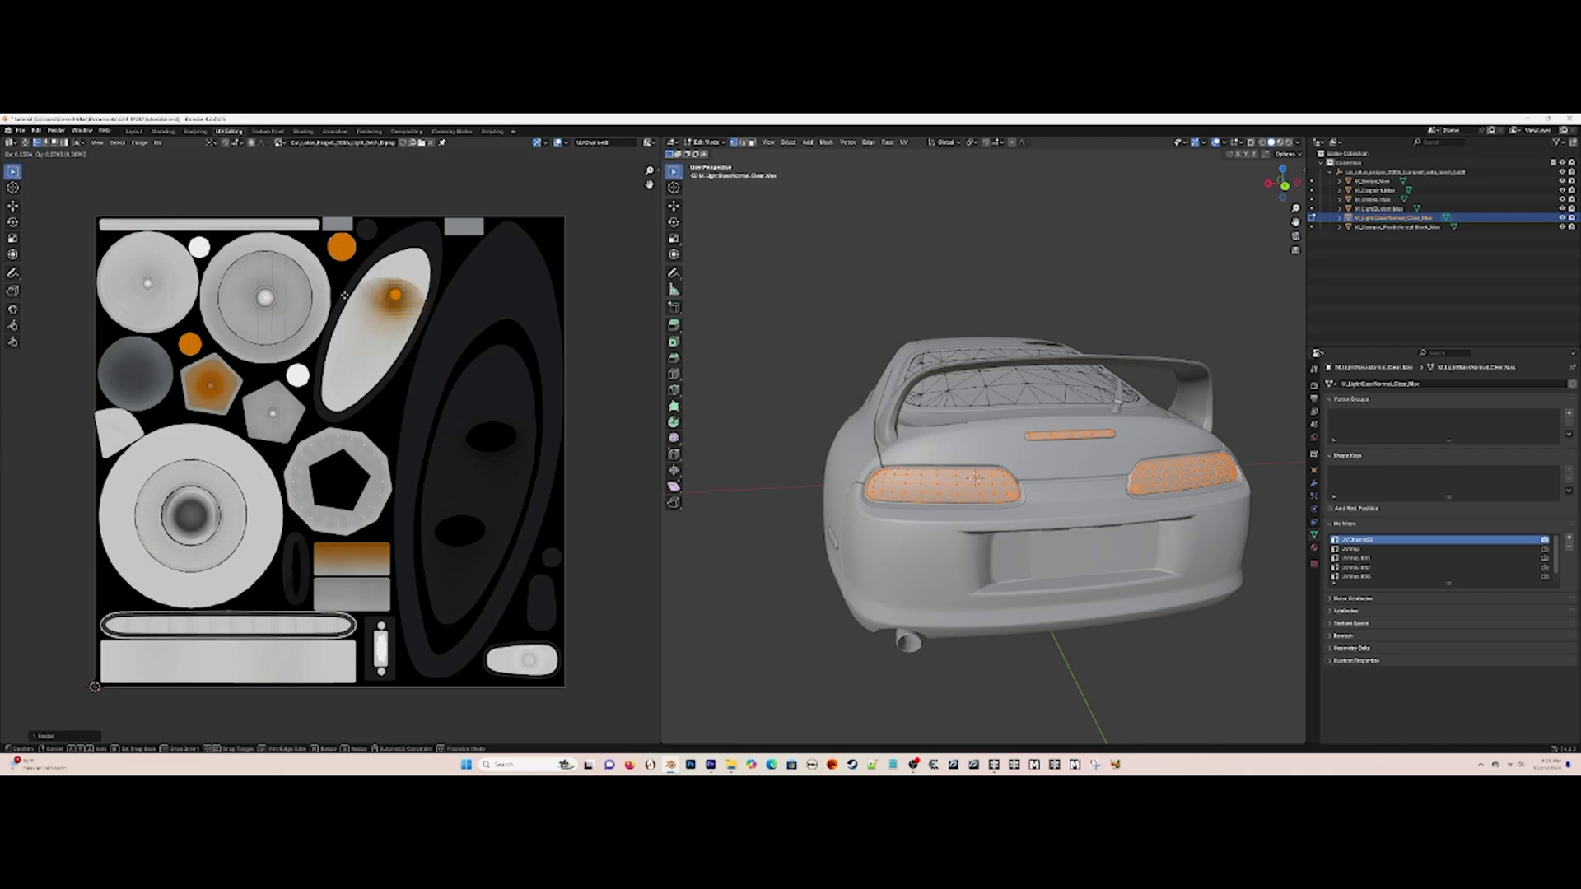
pyautogui.click(461, 182)
pyautogui.click(499, 189)
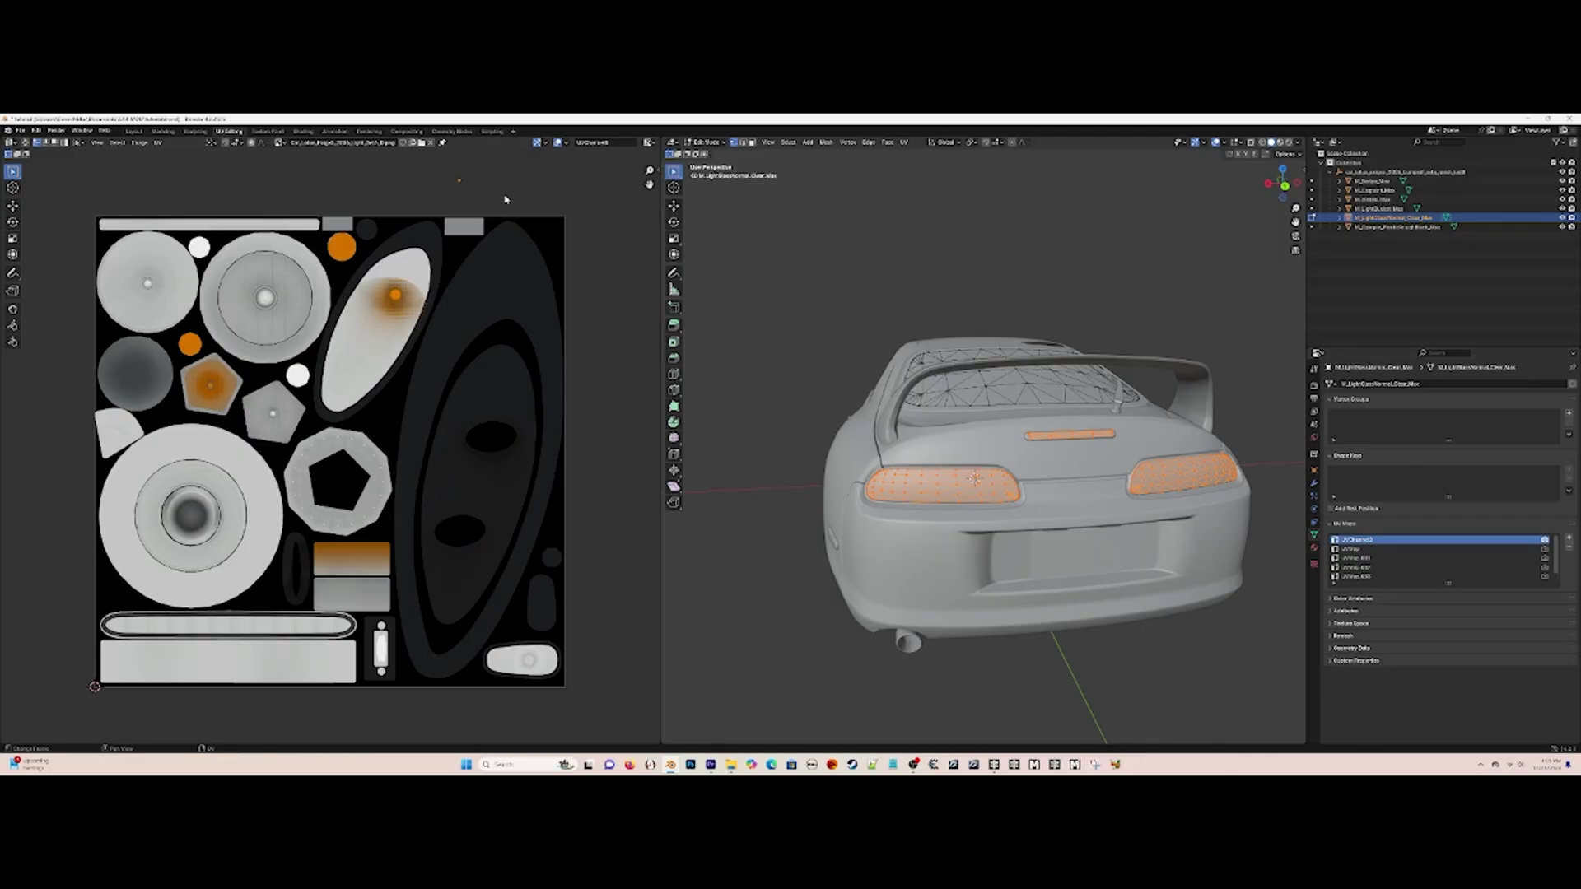
pyautogui.click(1011, 278)
pyautogui.moveTo(1276, 190); pyautogui.dragTo(1458, 191)
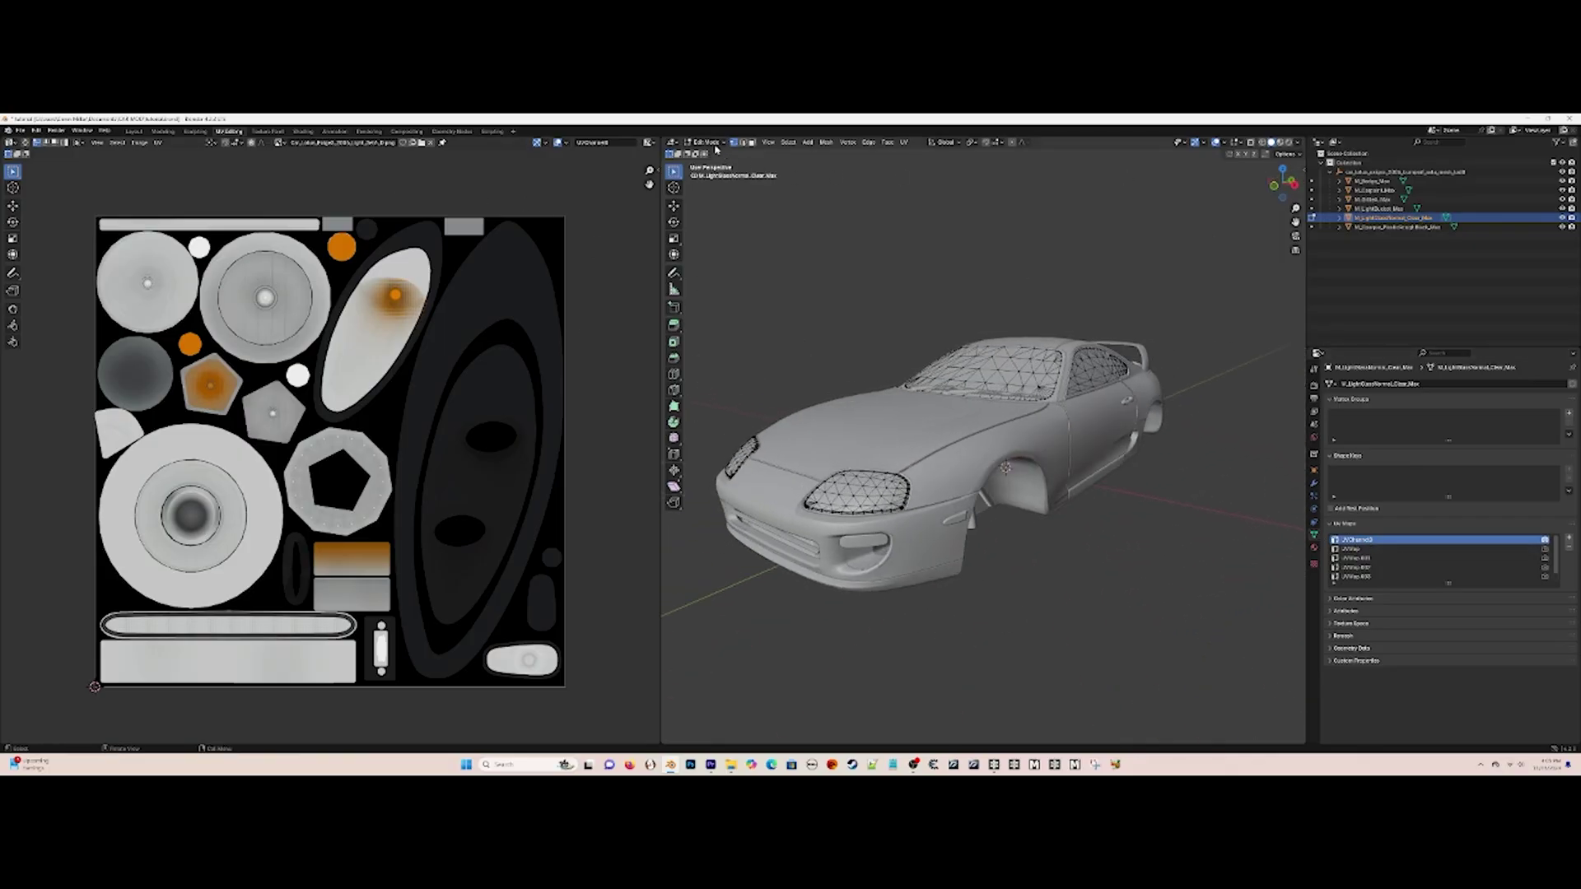
pyautogui.press('Tab')
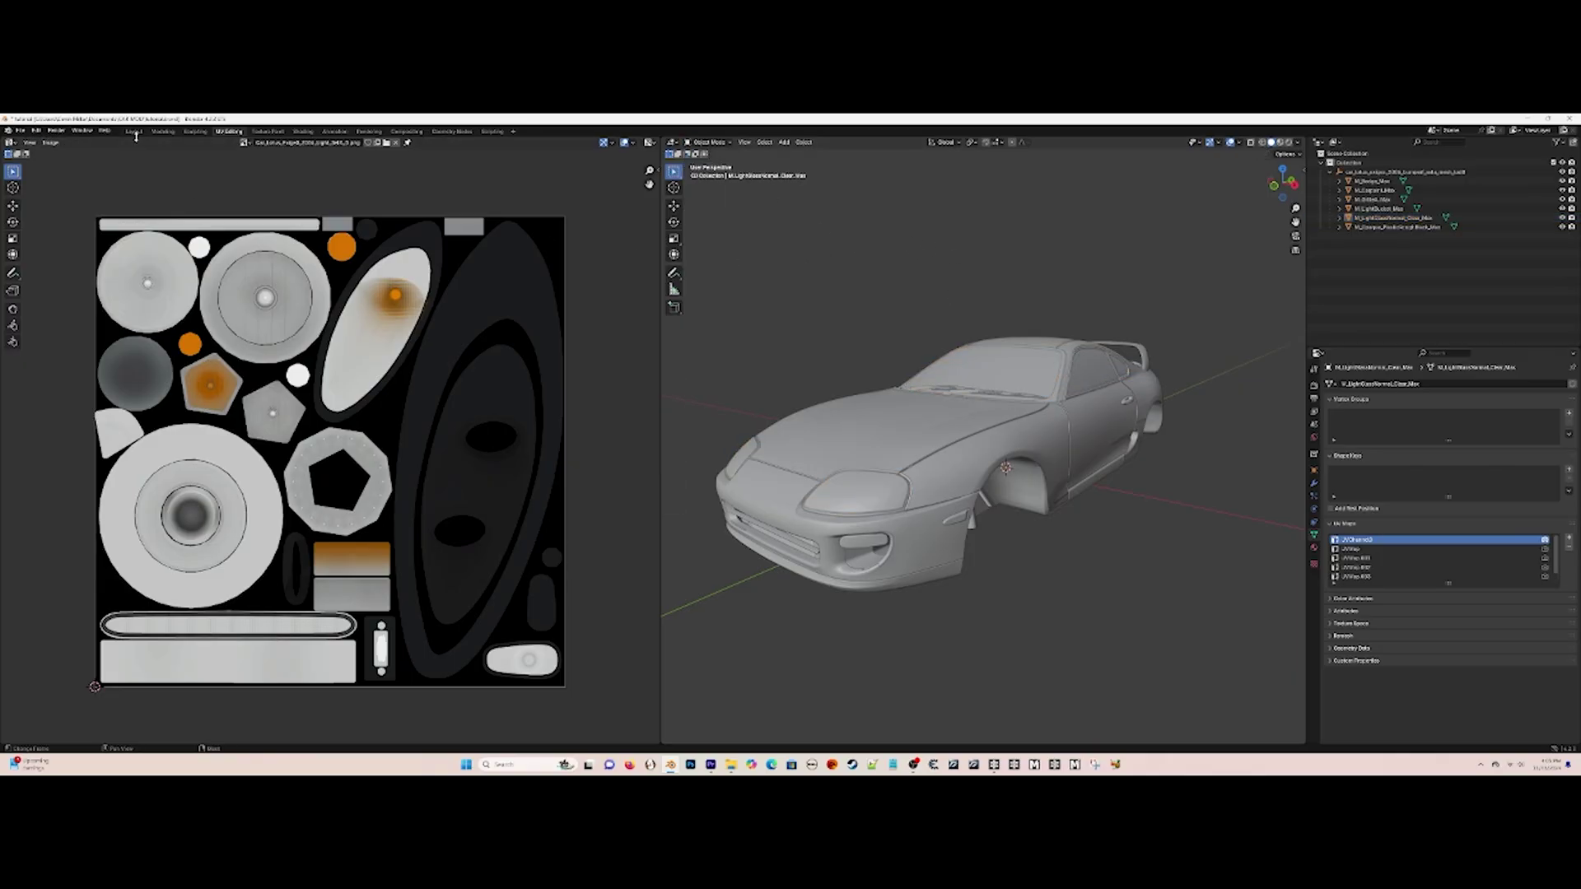
# In the Layout workspace, copy the bumper parent with all its meshes, paste four copies, and expand every hierarchy in the Outliner.
pyautogui.click(135, 132)
pyautogui.click(1400, 173)
pyautogui.keyDown('shift'); pyautogui.click(1395, 227); pyautogui.keyUp('shift')
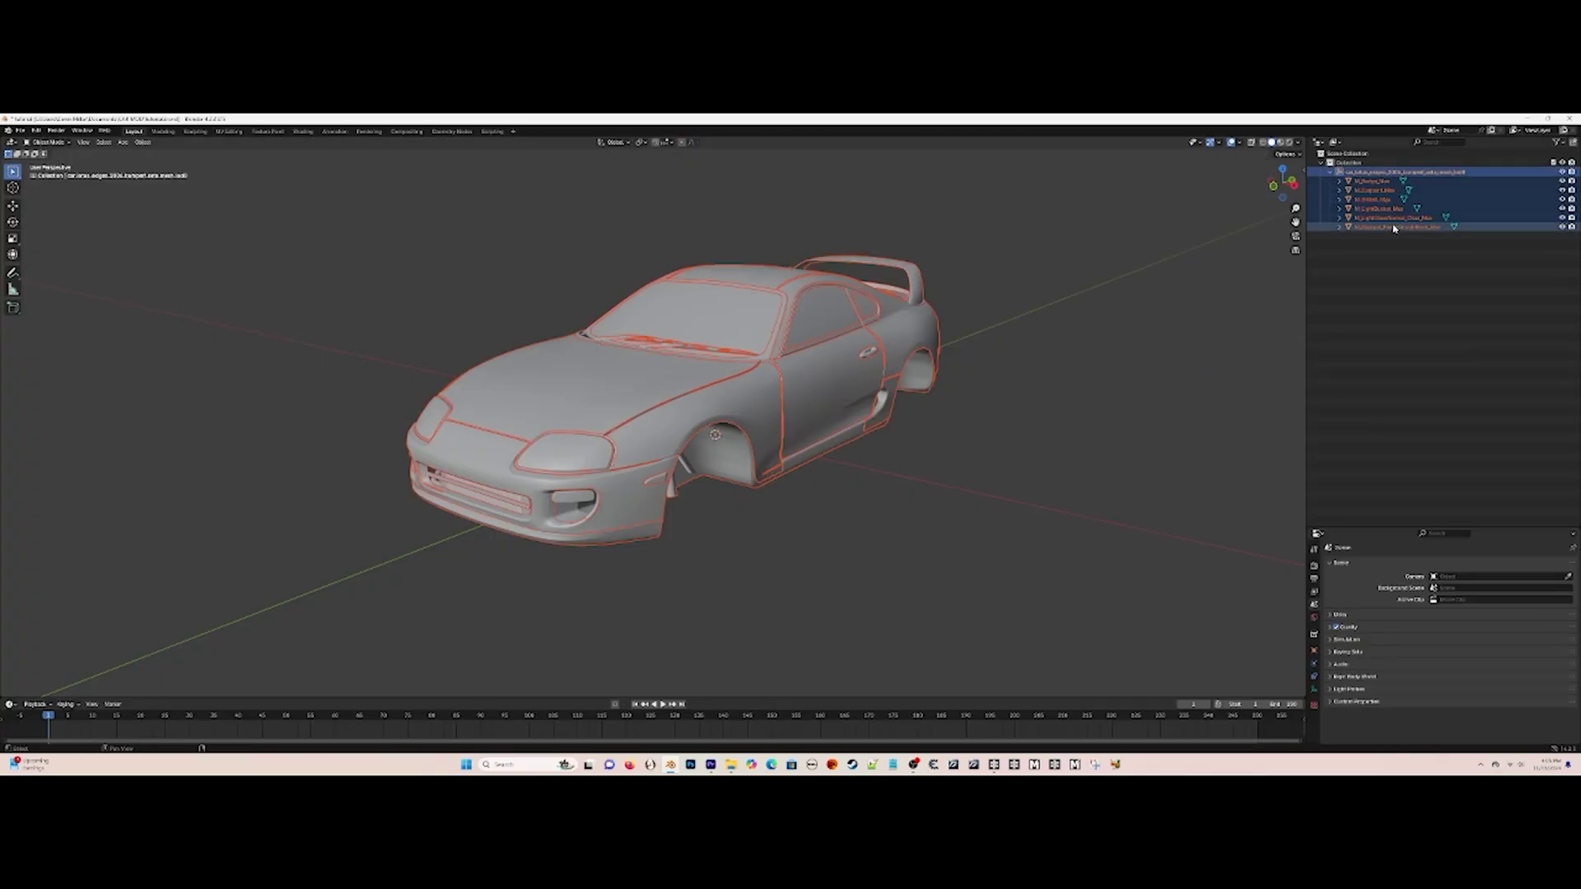
pyautogui.hotkey('ctrl', 'c')
pyautogui.hotkey('ctrl', 'v')
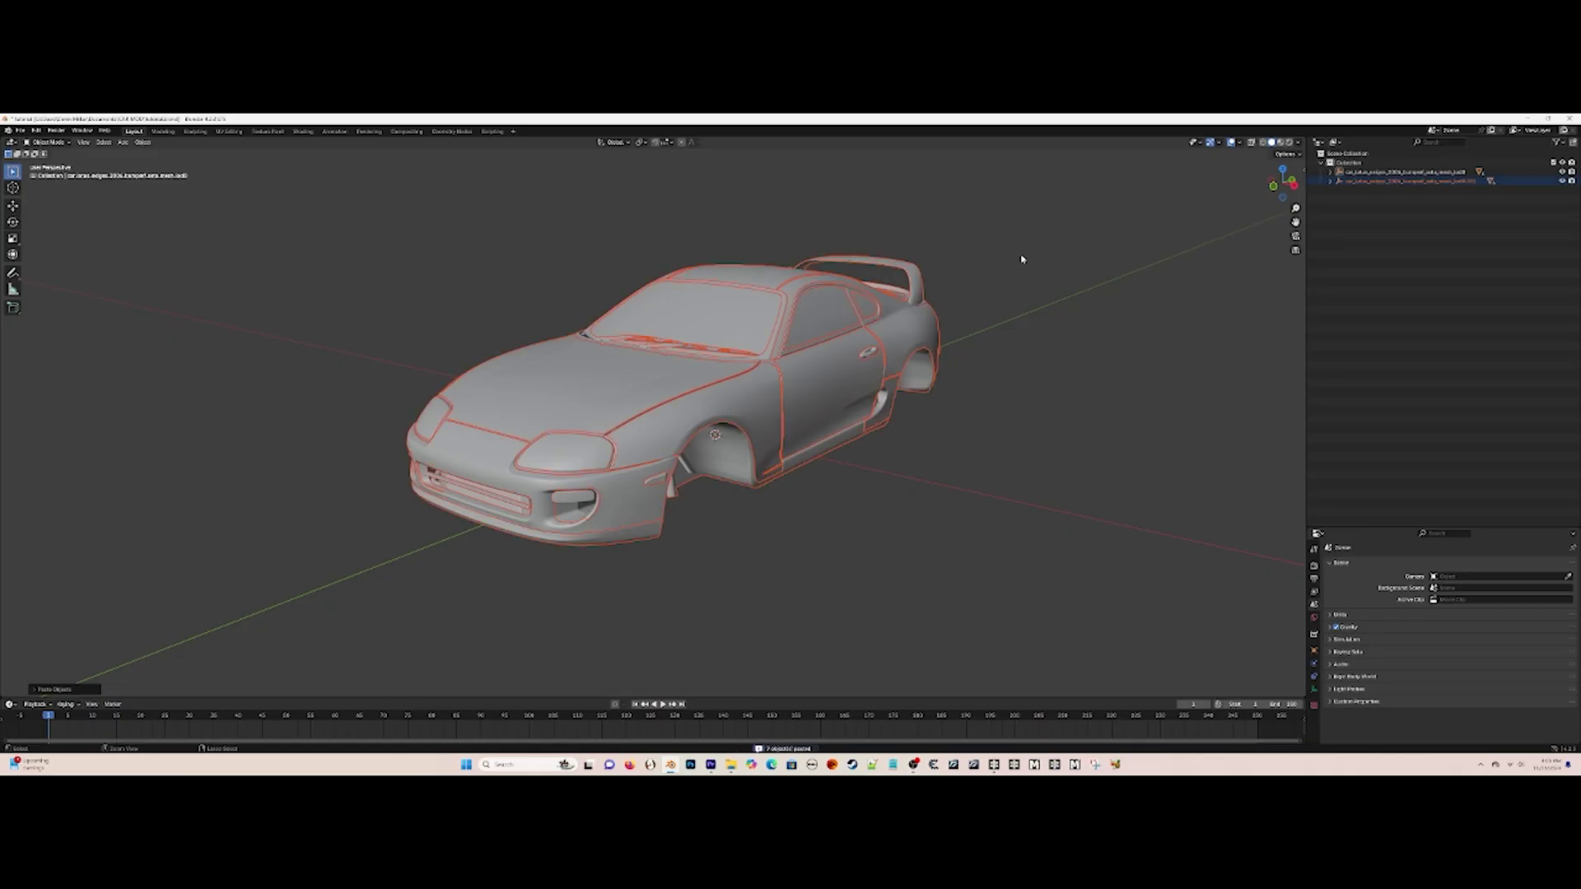
pyautogui.hotkey('ctrl', 'v')
pyautogui.hotkey('ctrl', 'v')
pyautogui.hotkey('ctrl', 'v')
pyautogui.click(1021, 259)
pyautogui.moveTo(1330, 208); pyautogui.dragTo(1331, 180)
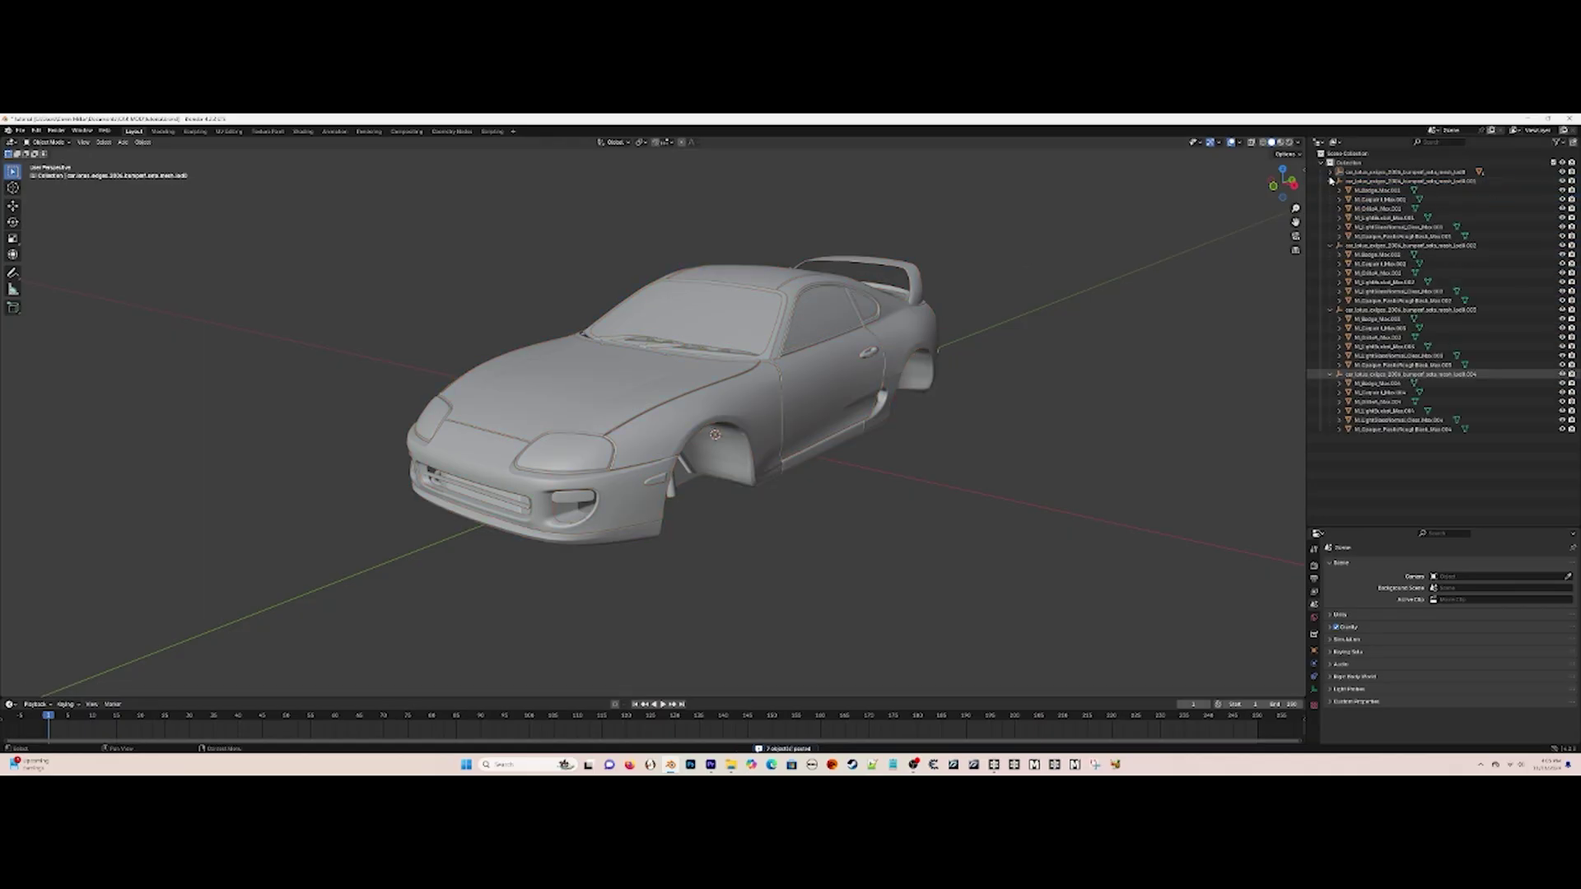
pyautogui.click(1331, 172)
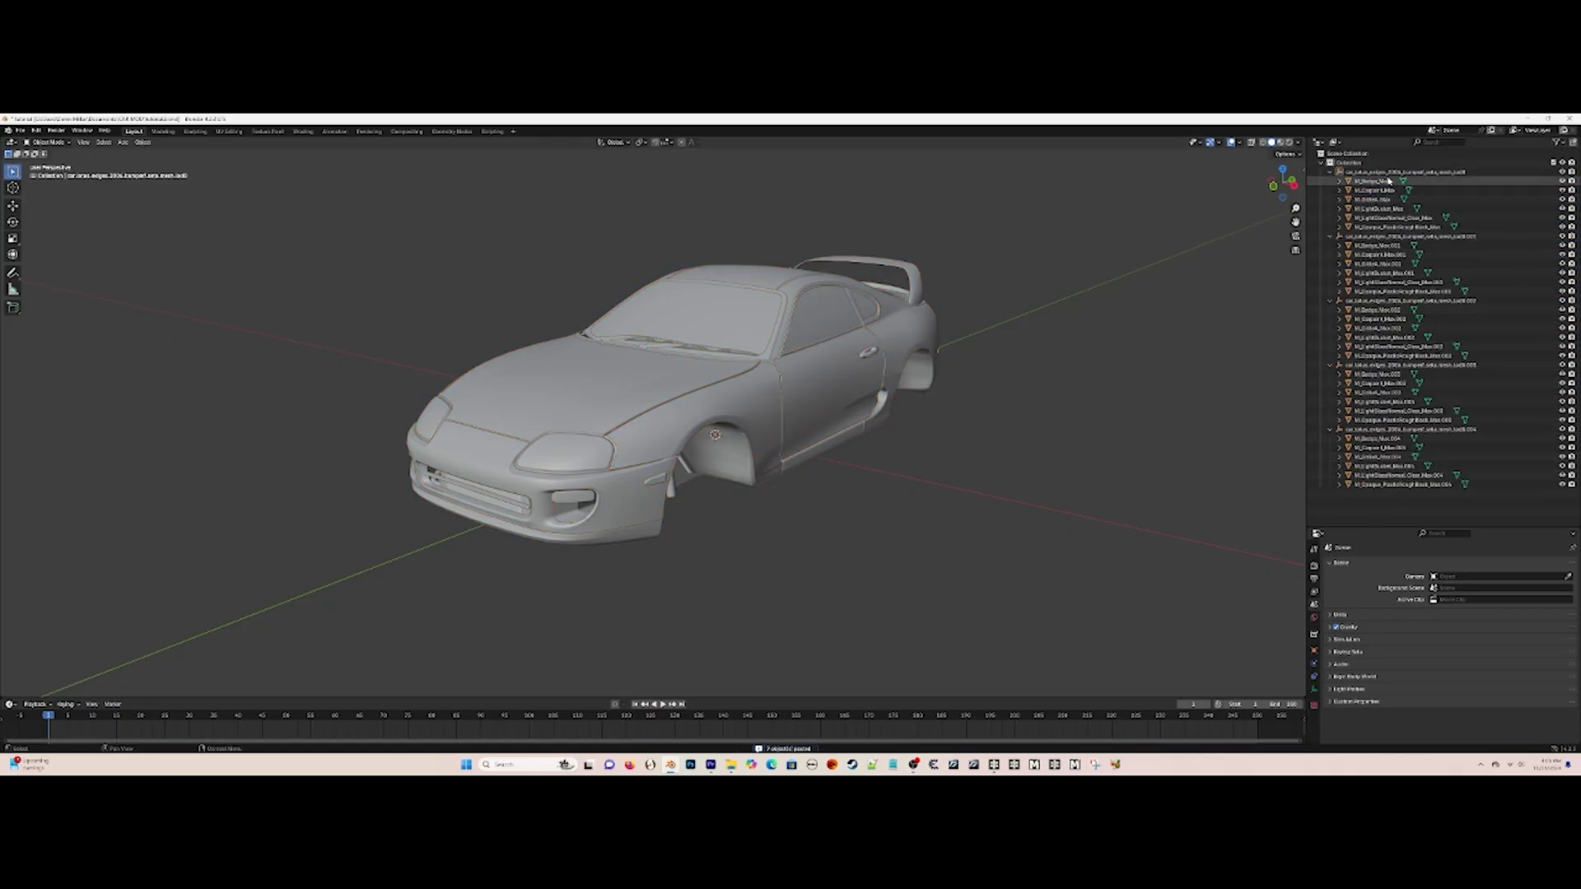
# Export the scene as an FBX named "tutorial supra" with Normals Only smoothing and Tangent Space enabled.
pyautogui.click(23, 132)
pyautogui.moveTo(49, 270)
pyautogui.click(157, 353)
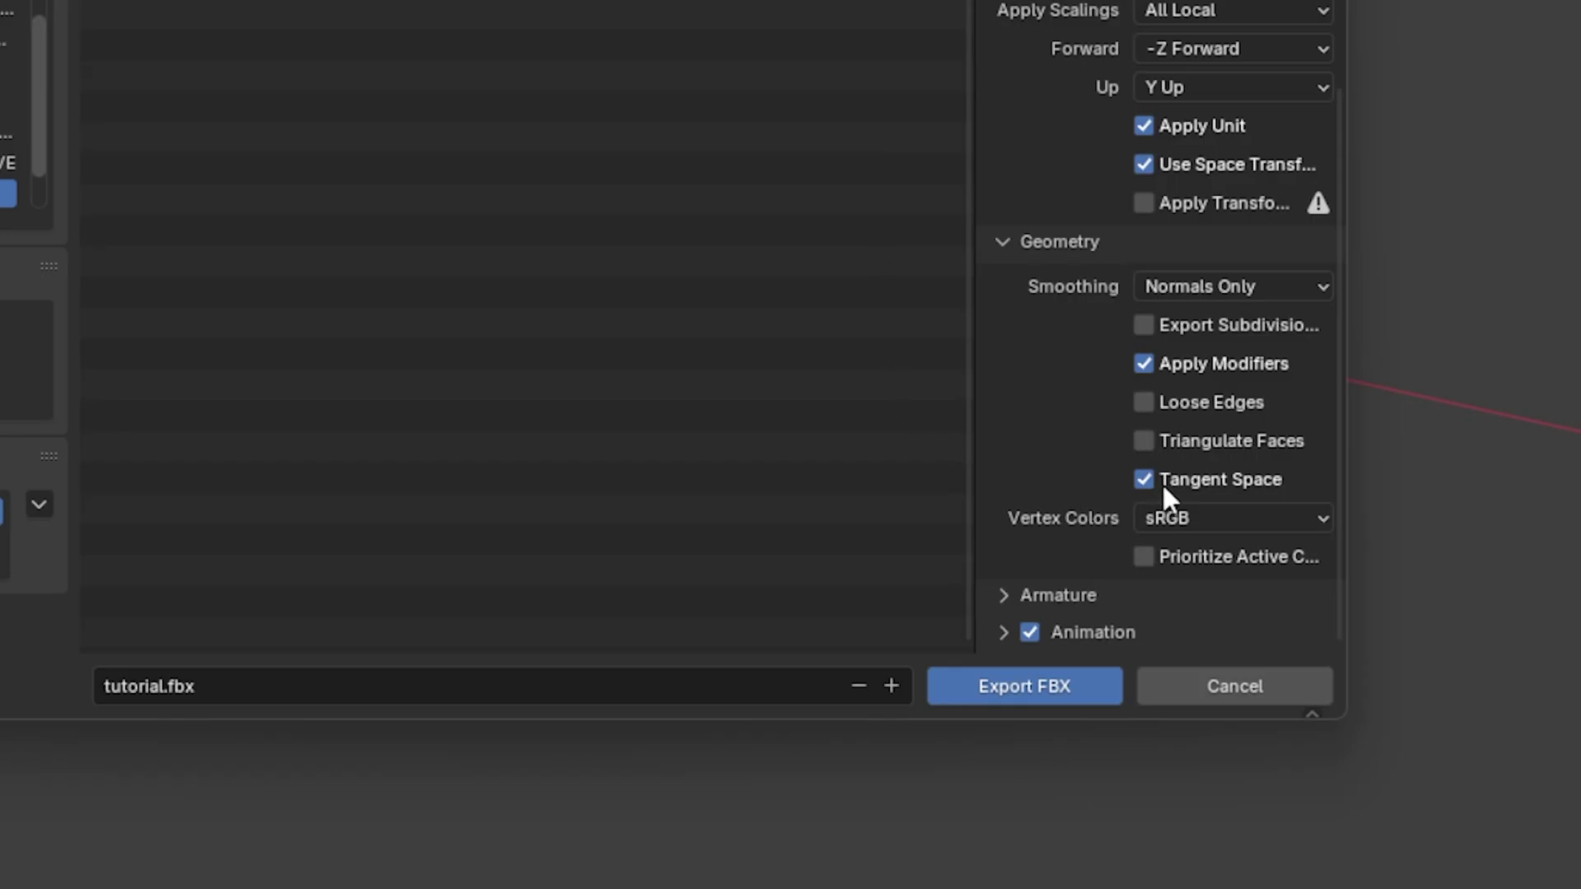
pyautogui.doubleClick(134, 686)
pyautogui.write('tutorial supra')
pyautogui.click(1031, 689)
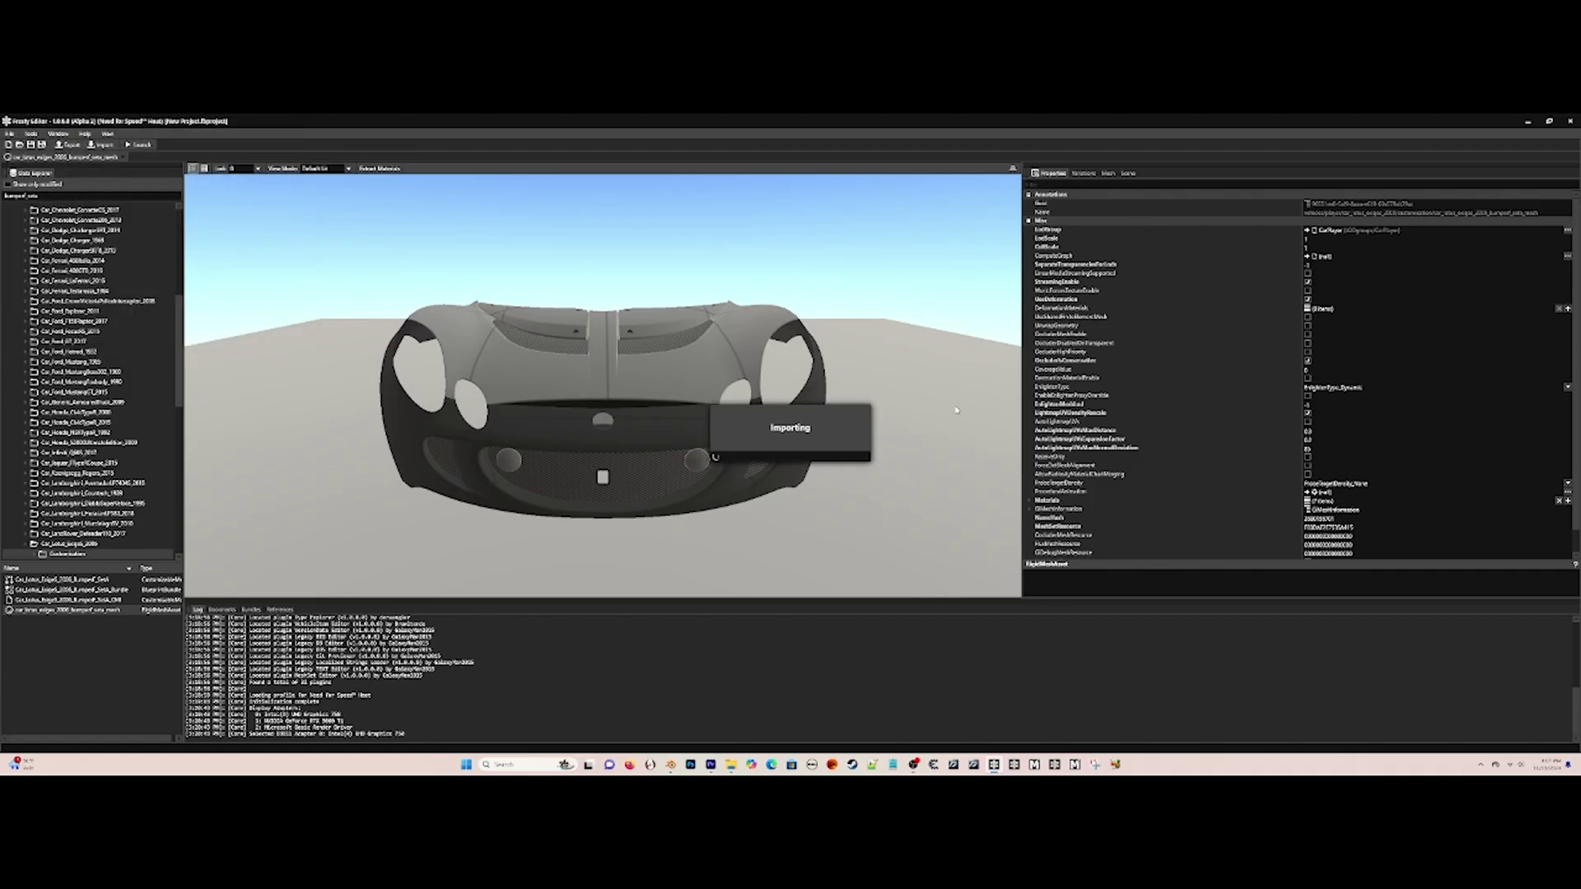
# Switch to Frosty Editor and examine the imported Supra body from both sides in the mesh preview.
pyautogui.moveTo(958, 405); pyautogui.dragTo(330, 405)
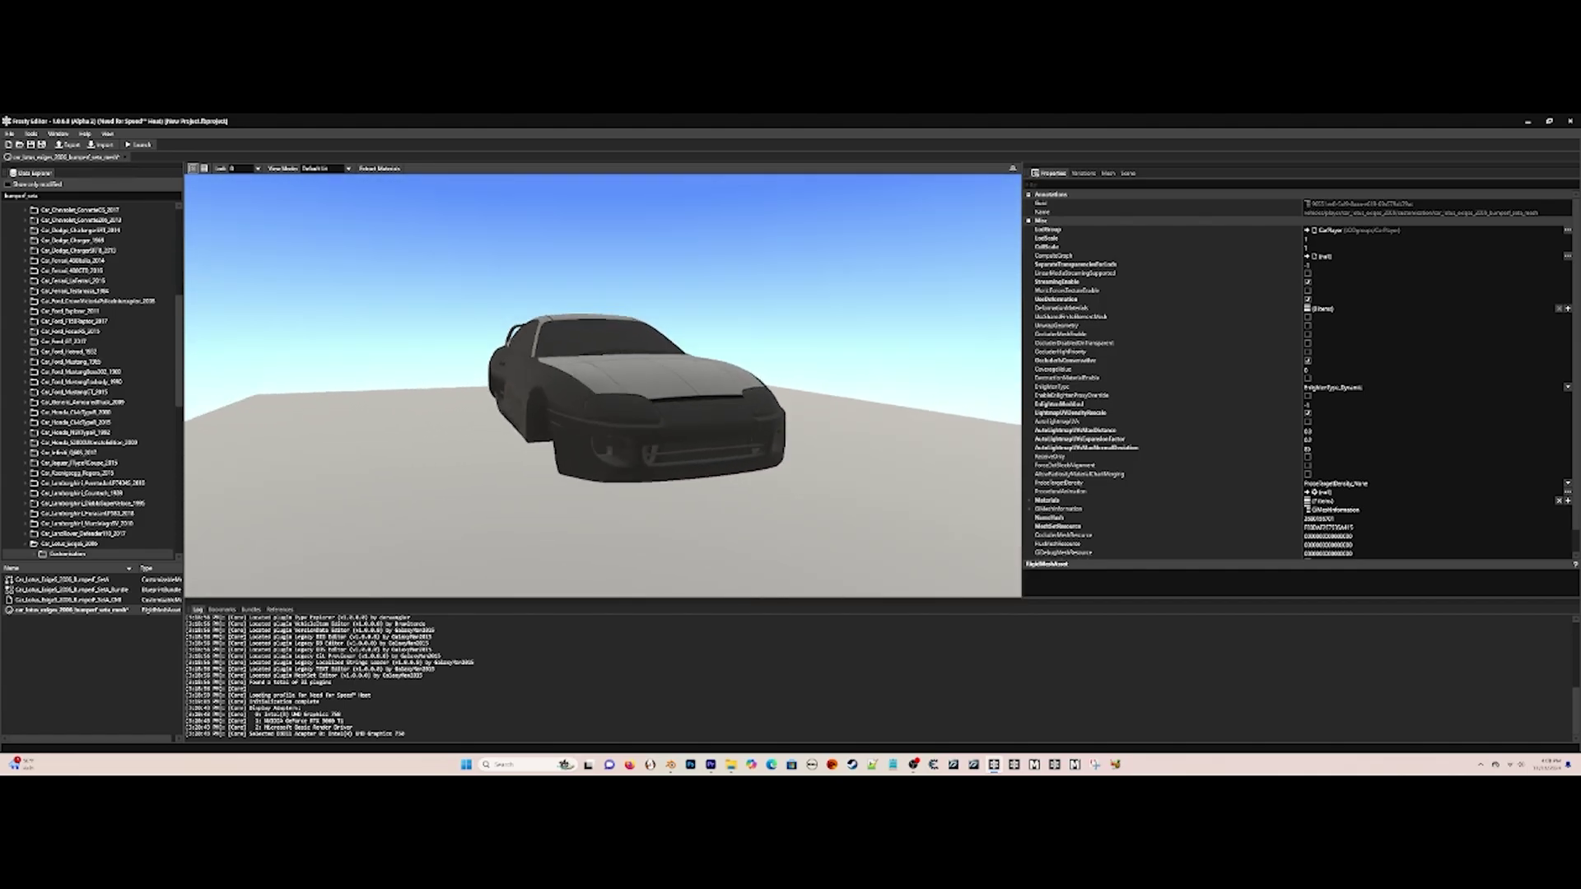
pyautogui.moveTo(603, 384); pyautogui.dragTo(910, 383)
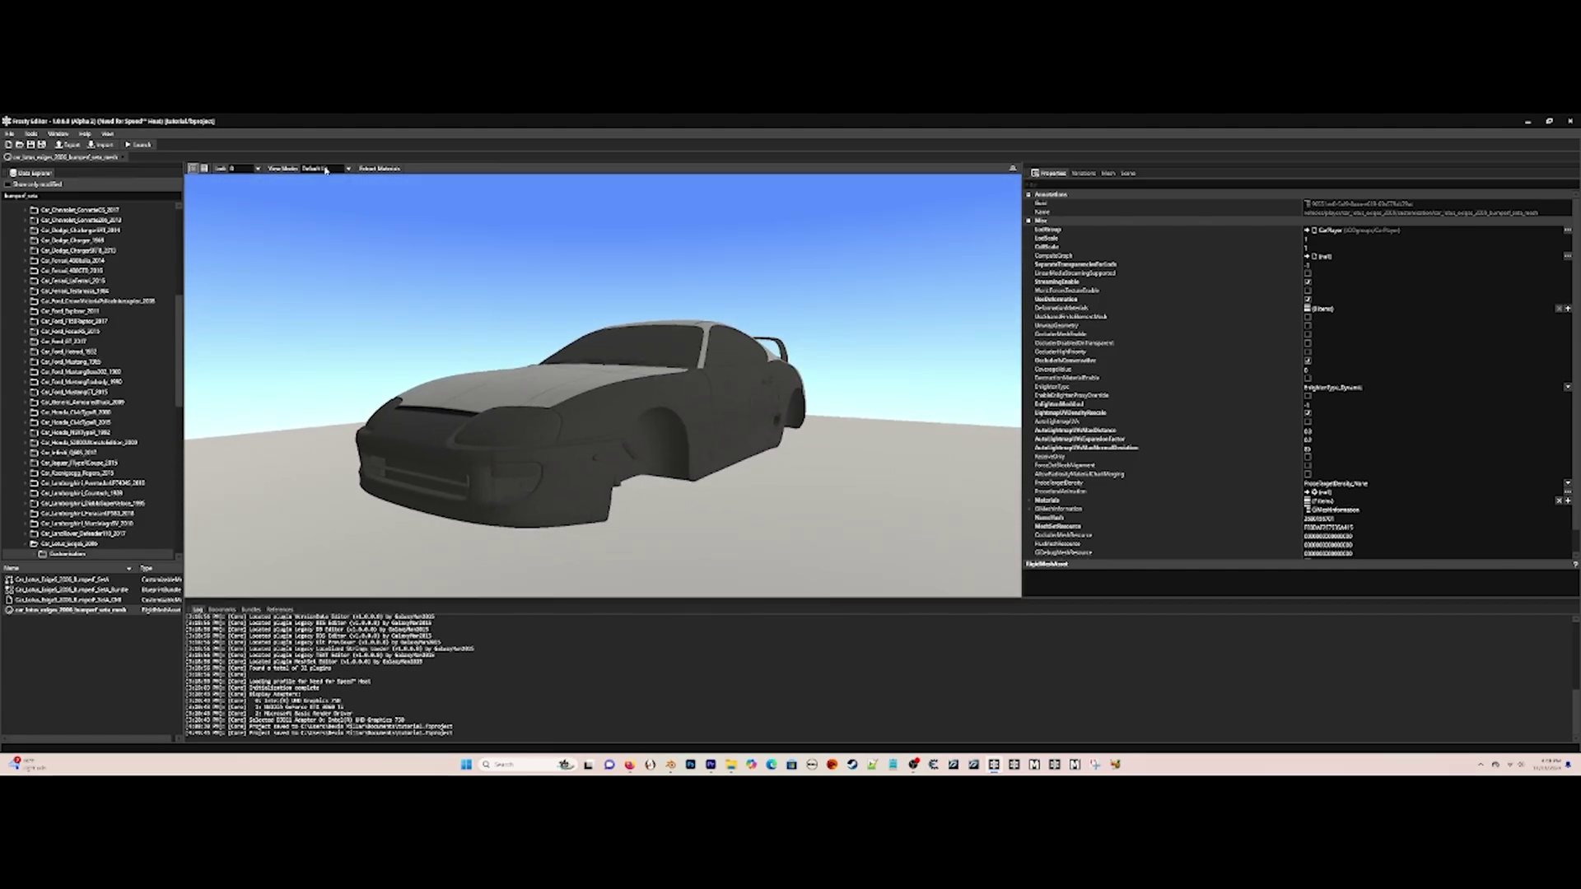
# Preview the Supra mesh in the Normals view mode, return it to Default Lit and save the project.
pyautogui.click(325, 168)
pyautogui.click(314, 214)
pyautogui.click(326, 168)
pyautogui.click(317, 178)
pyautogui.hotkey('ctrl', 's')
# Open the Lotus Exige BumperF_SetA_CMI asset and expand its OwningBundleReference settings and both parents.
pyautogui.scroll(-5, 91, 378)
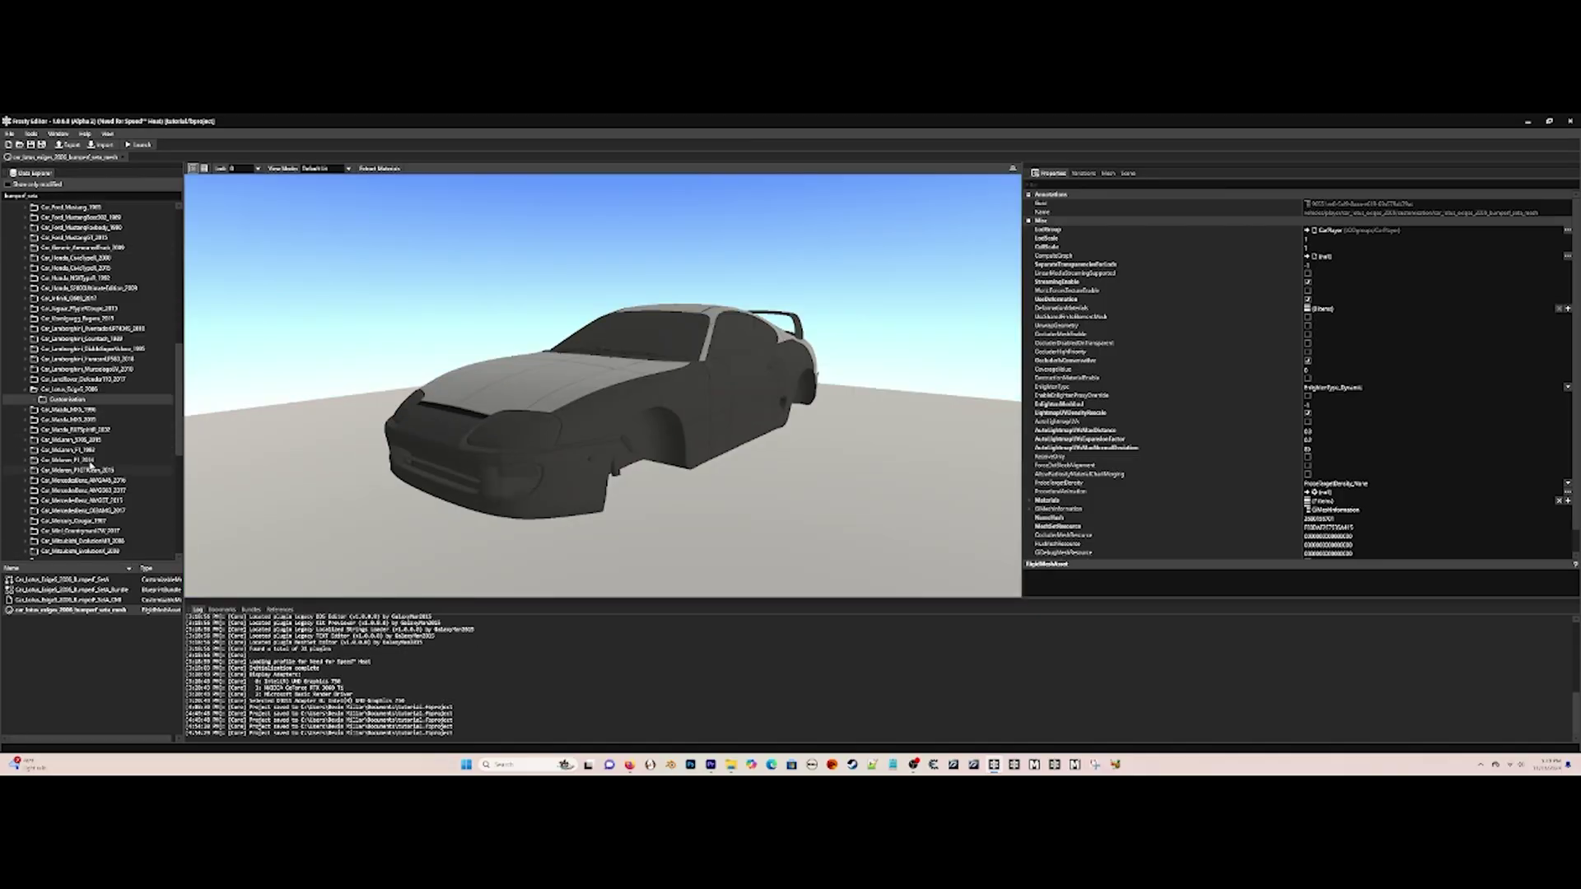
pyautogui.doubleClick(70, 599)
pyautogui.click(198, 259)
pyautogui.click(198, 250)
pyautogui.click(205, 303)
pyautogui.click(205, 294)
pyautogui.click(205, 269)
pyautogui.click(204, 260)
# Filter the Data Explorer for "silvia" and "bumperf_seta", and open the Nissan Silvia BumperF_SetA_CMI asset.
pyautogui.click(67, 194)
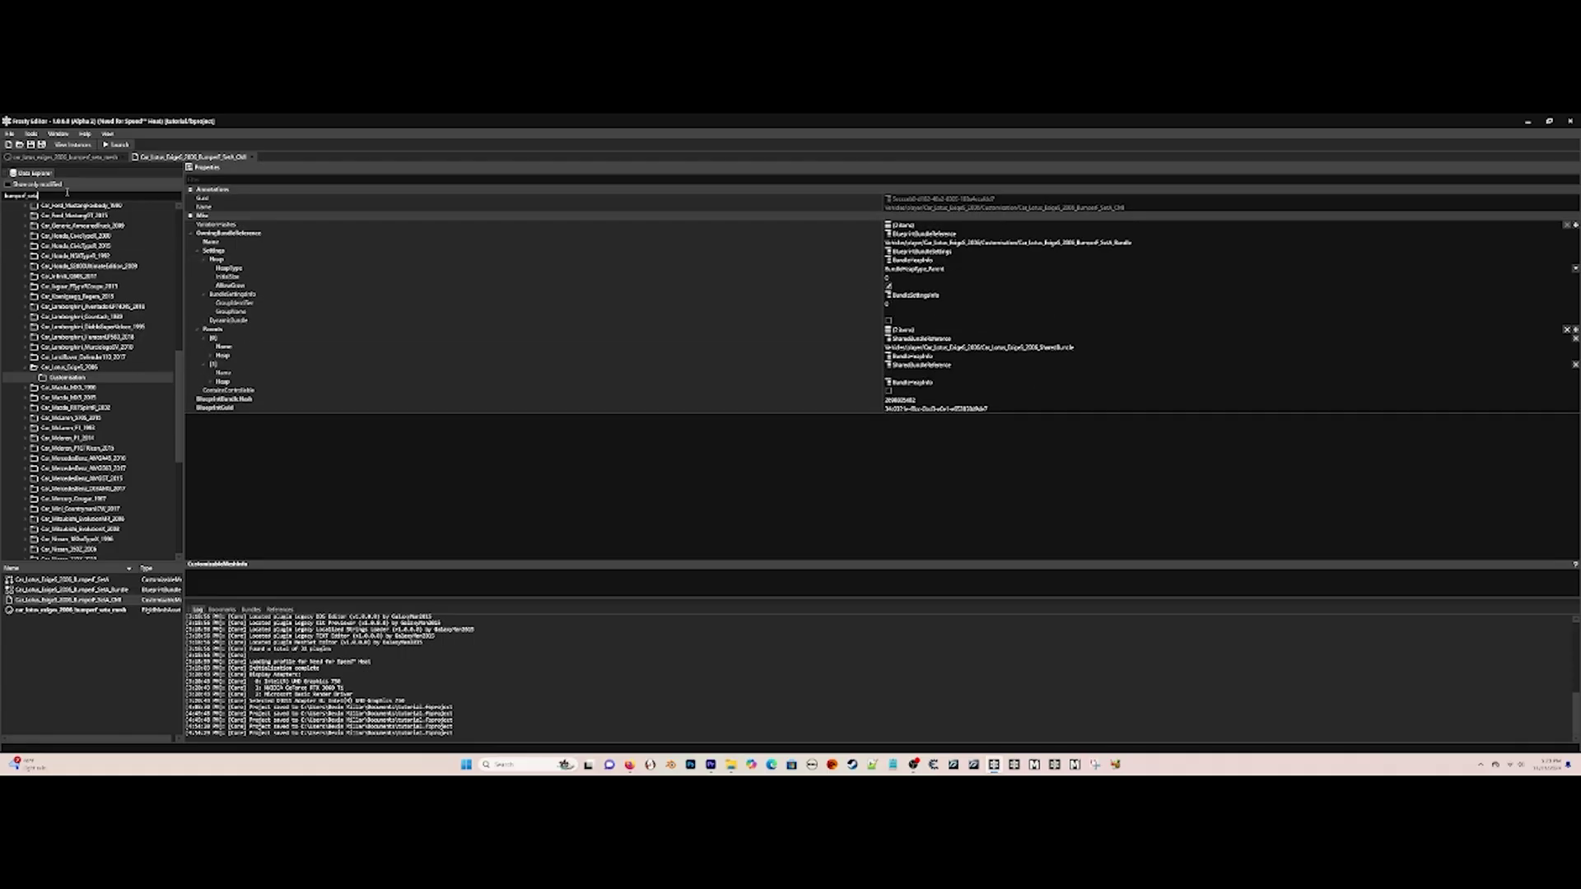
pyautogui.press('BackSpace')
pyautogui.press('BackSpace')
pyautogui.write('silvia')
pyautogui.press('Return')
pyautogui.doubleClick(70, 280)
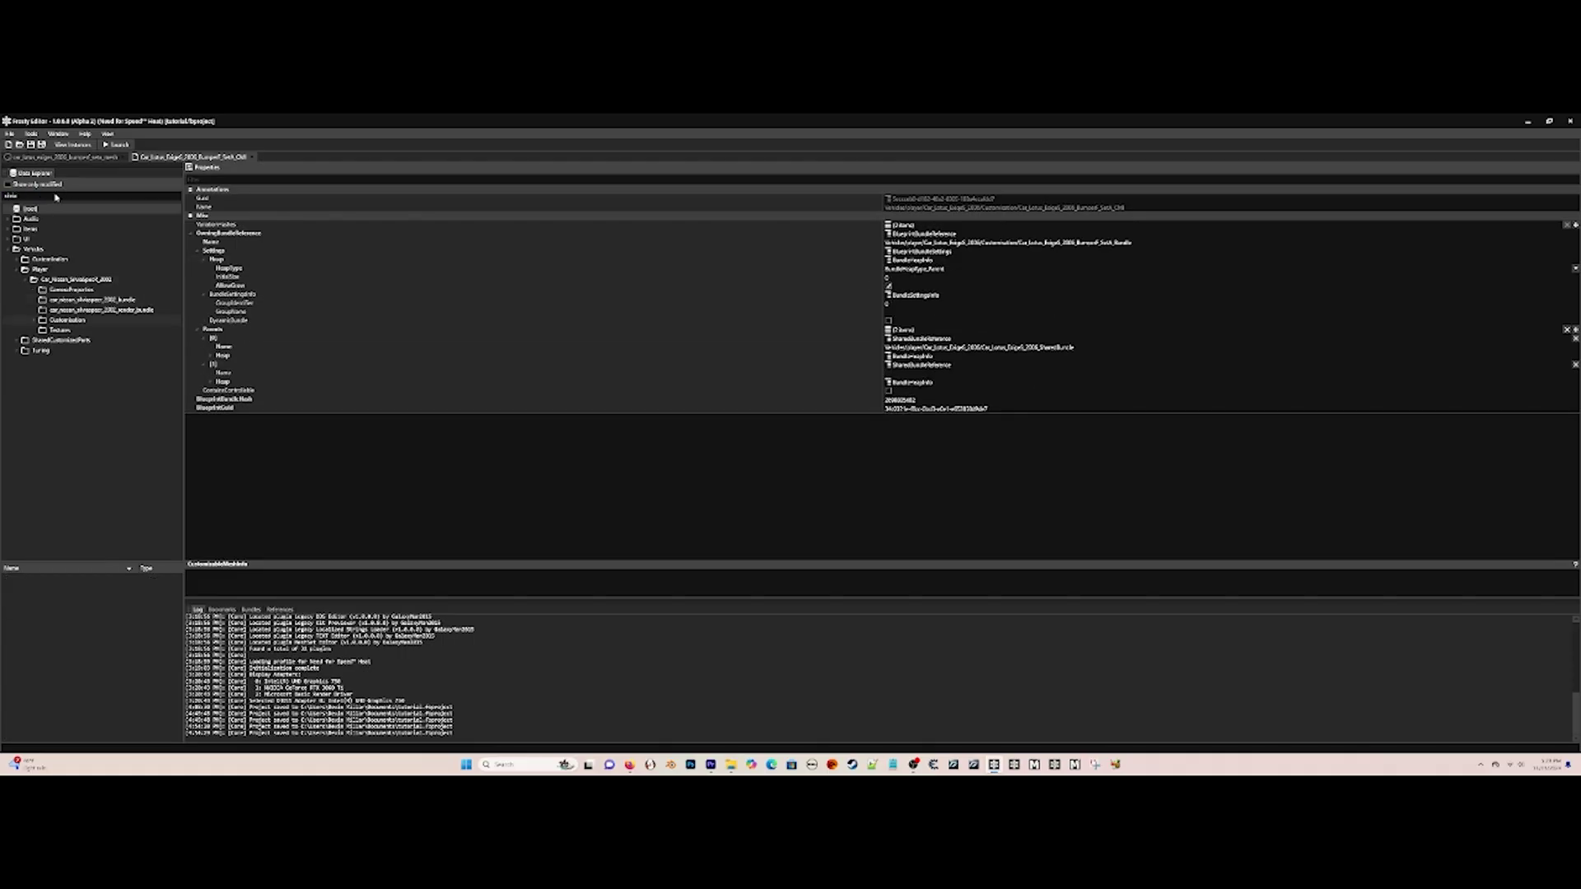
pyautogui.doubleClick(55, 197)
pyautogui.write('bumperf_seta')
pyautogui.press('Return')
pyautogui.doubleClick(99, 600)
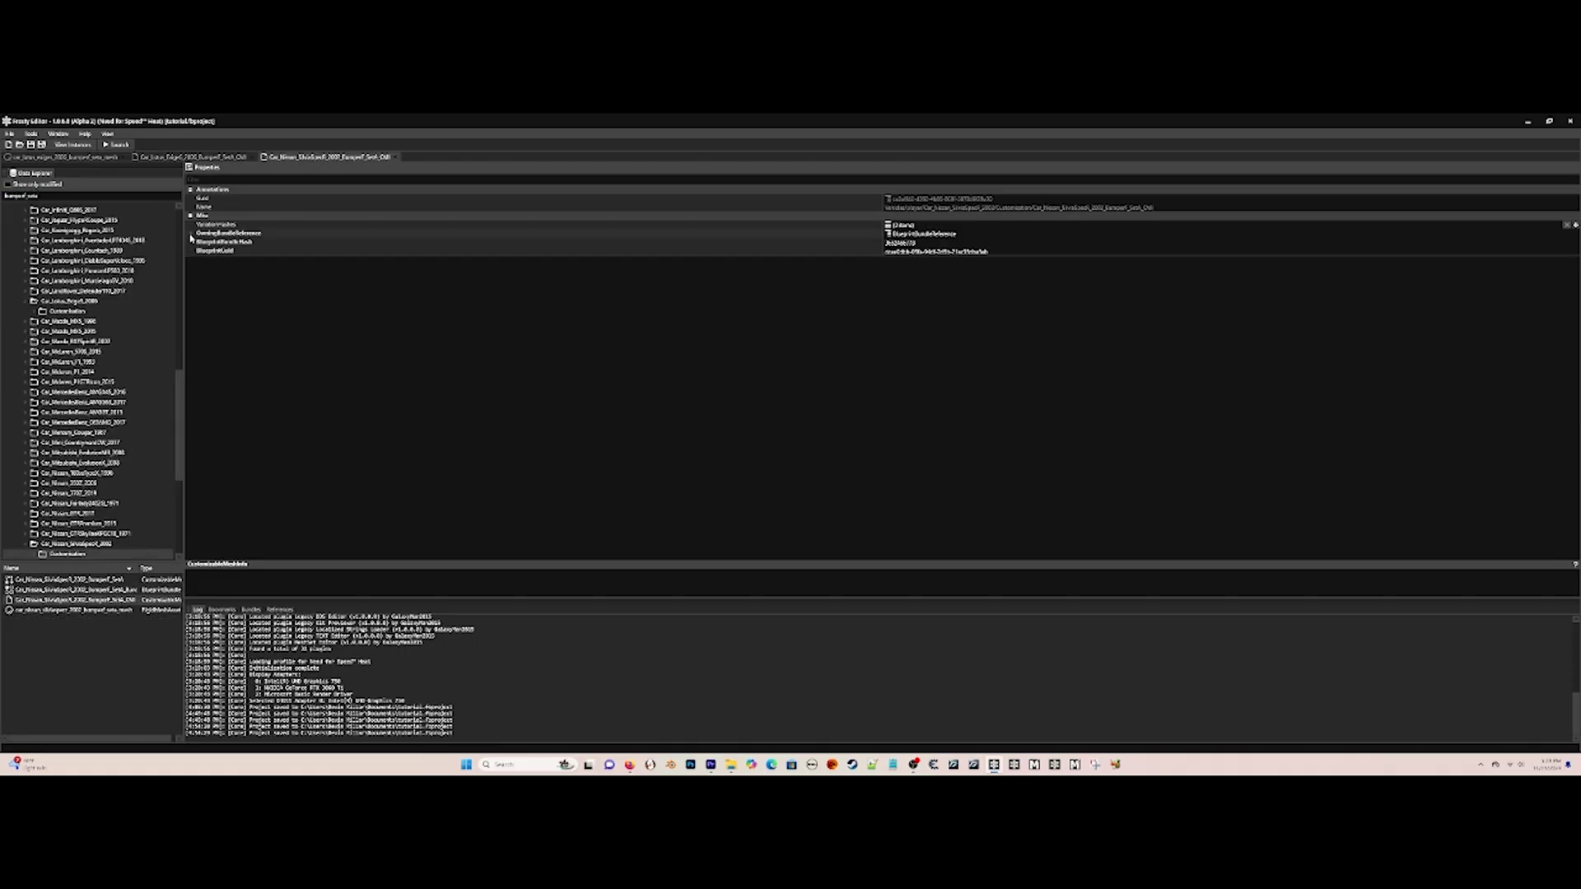
# Expand the OwningBundleReference of the Silvia BumperF_SetA_CMI, including its settings and parents.
pyautogui.click(190, 233)
pyautogui.click(198, 259)
pyautogui.click(197, 251)
pyautogui.click(204, 304)
pyautogui.click(205, 294)
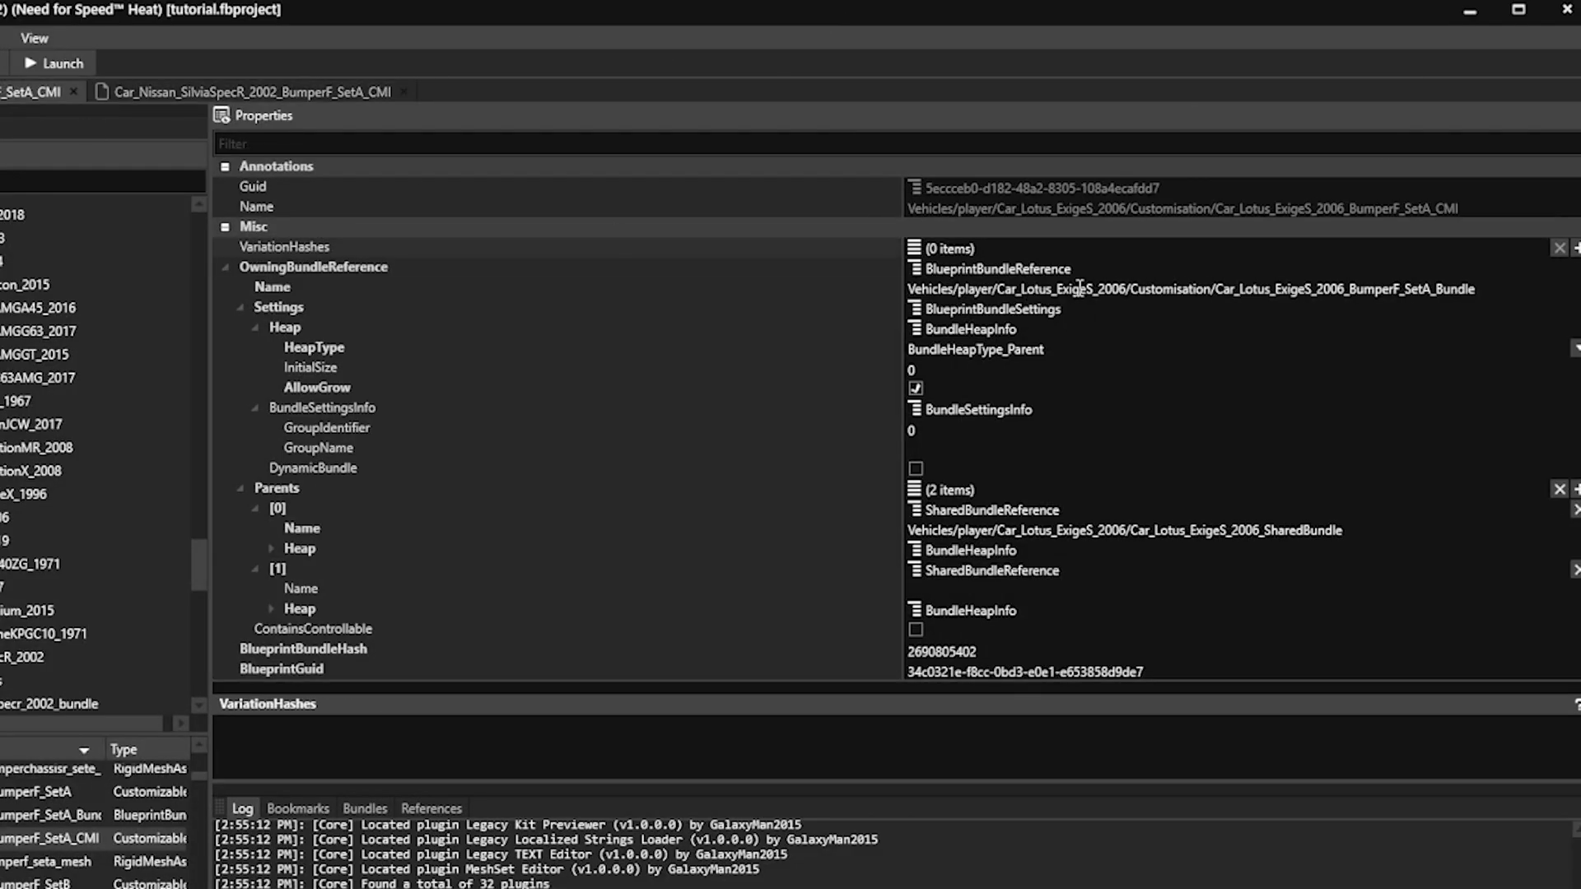
# Replace the Silvia CMI's owning bundle name and first parent's shared bundle name with those copied from the Lotus Exige CMI.
pyautogui.click(1079, 289)
pyautogui.hotkey('ctrl', 'c')
pyautogui.click(247, 91)
pyautogui.click(1194, 288)
pyautogui.hotkey('ctrl', 'v')
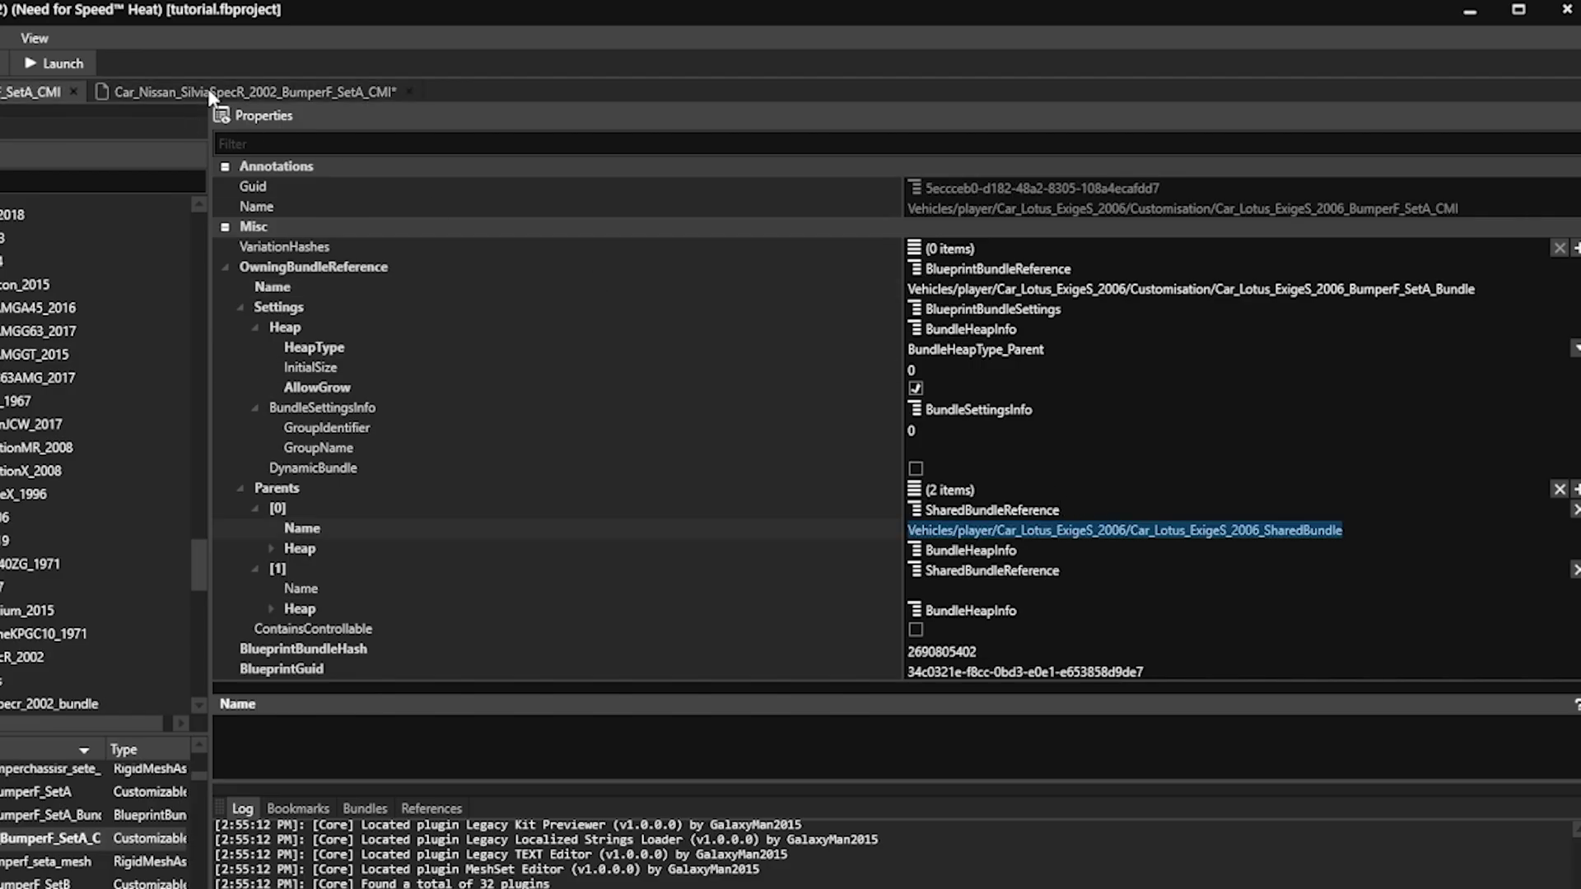
pyautogui.click(209, 93)
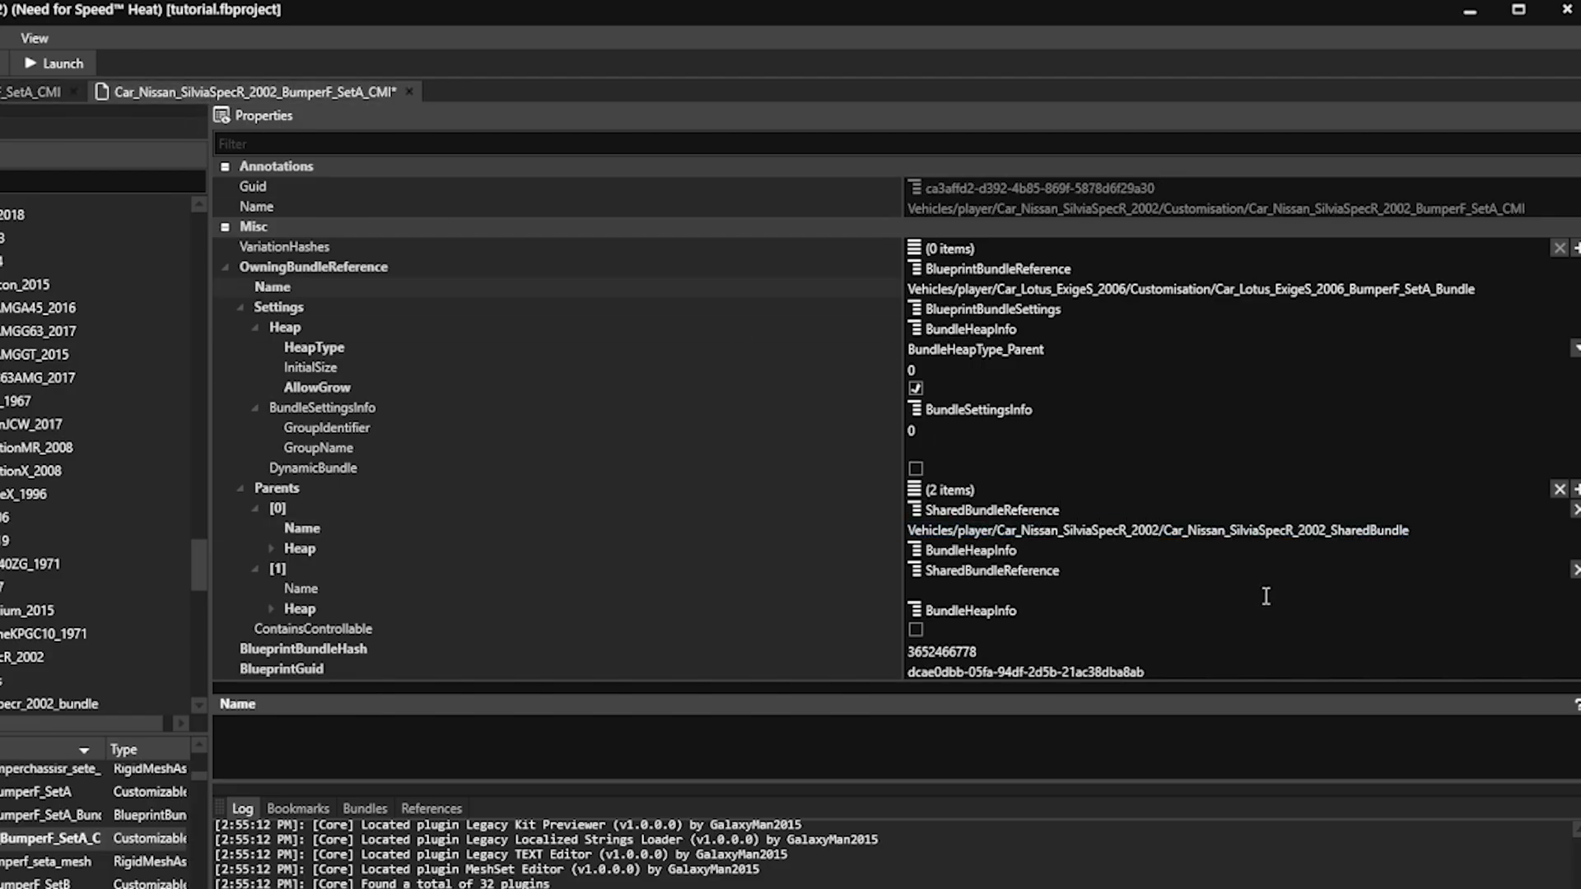
pyautogui.click(1248, 536)
pyautogui.hotkey('ctrl', 'v')
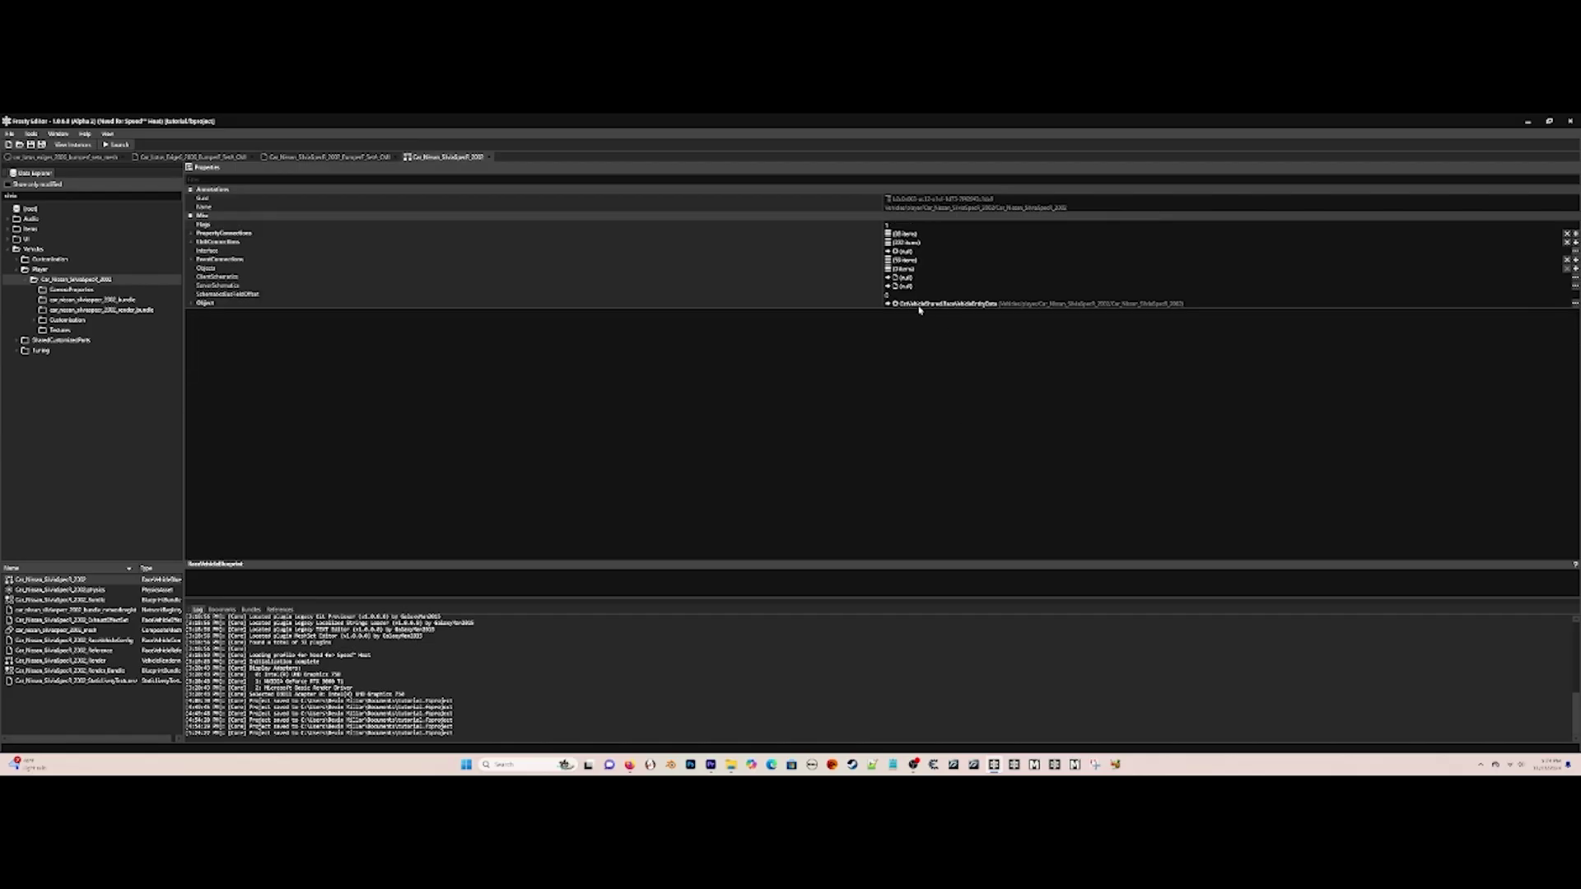
# In the Car_Nissan_SilviaSpecR_2002 asset, expand the Object's first component and set its transform scale to 0.1 on all axes.
pyautogui.doubleClick(920, 306)
pyautogui.doubleClick(914, 348)
pyautogui.doubleClick(912, 355)
pyautogui.click(210, 390)
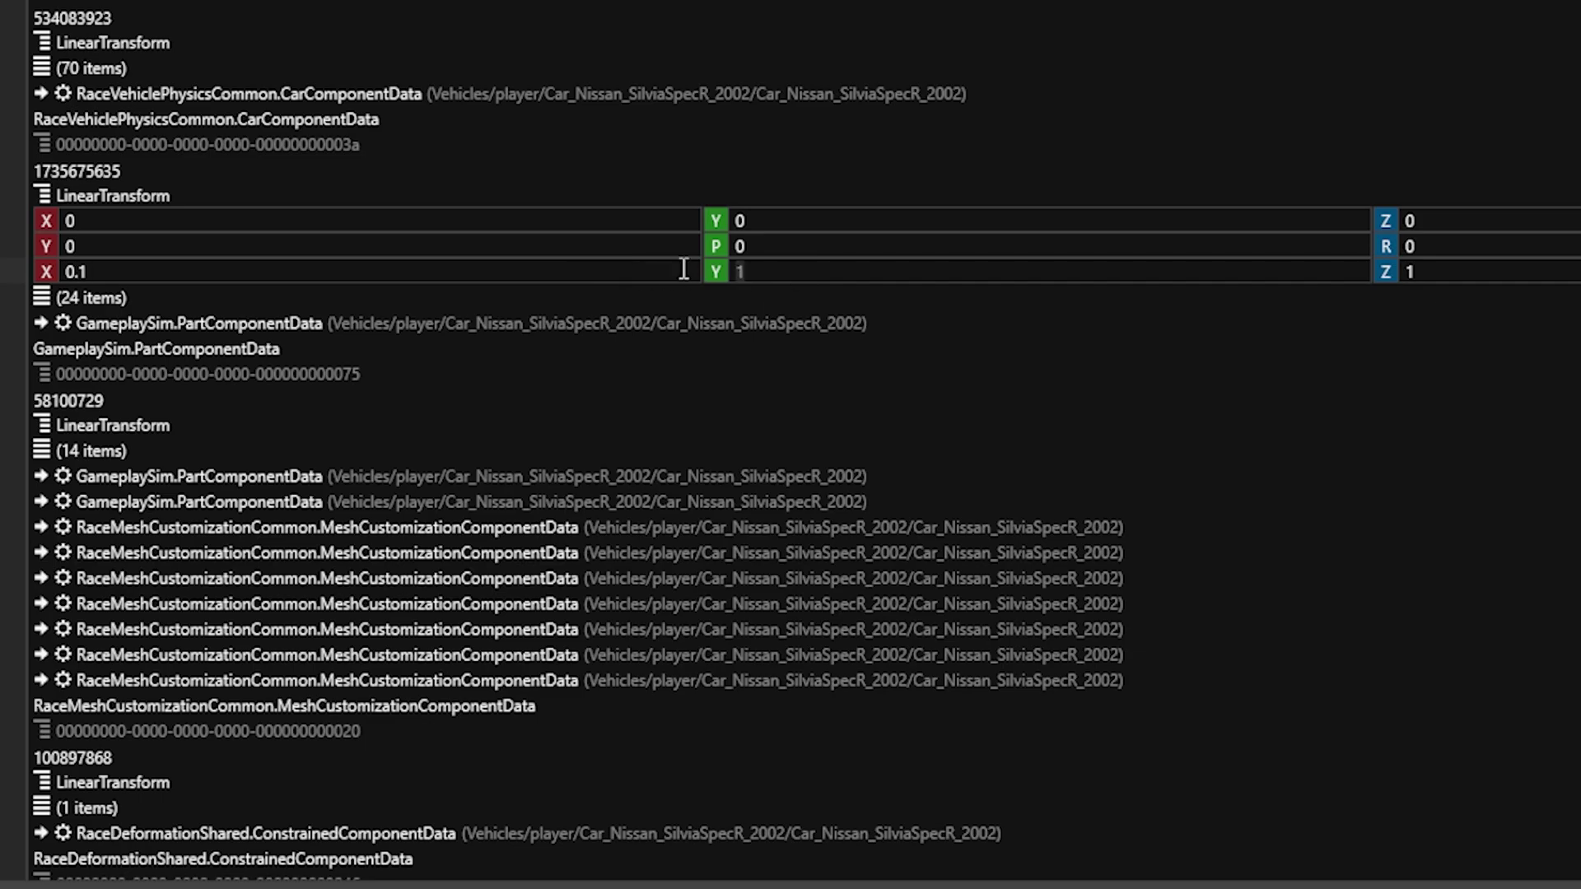
pyautogui.write('0.1')
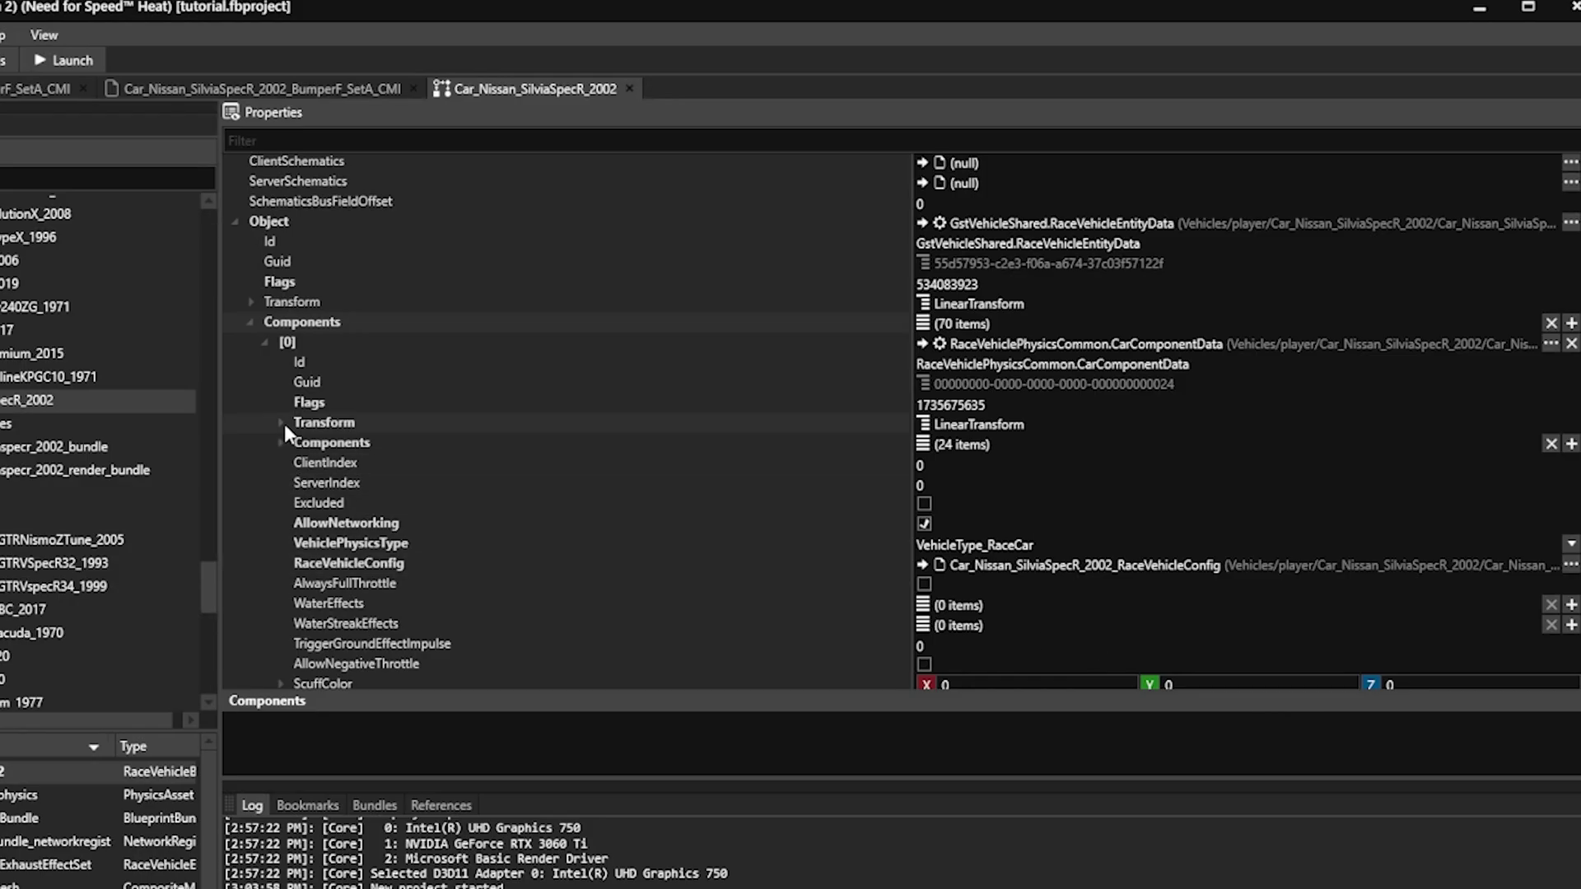
pyautogui.click(282, 423)
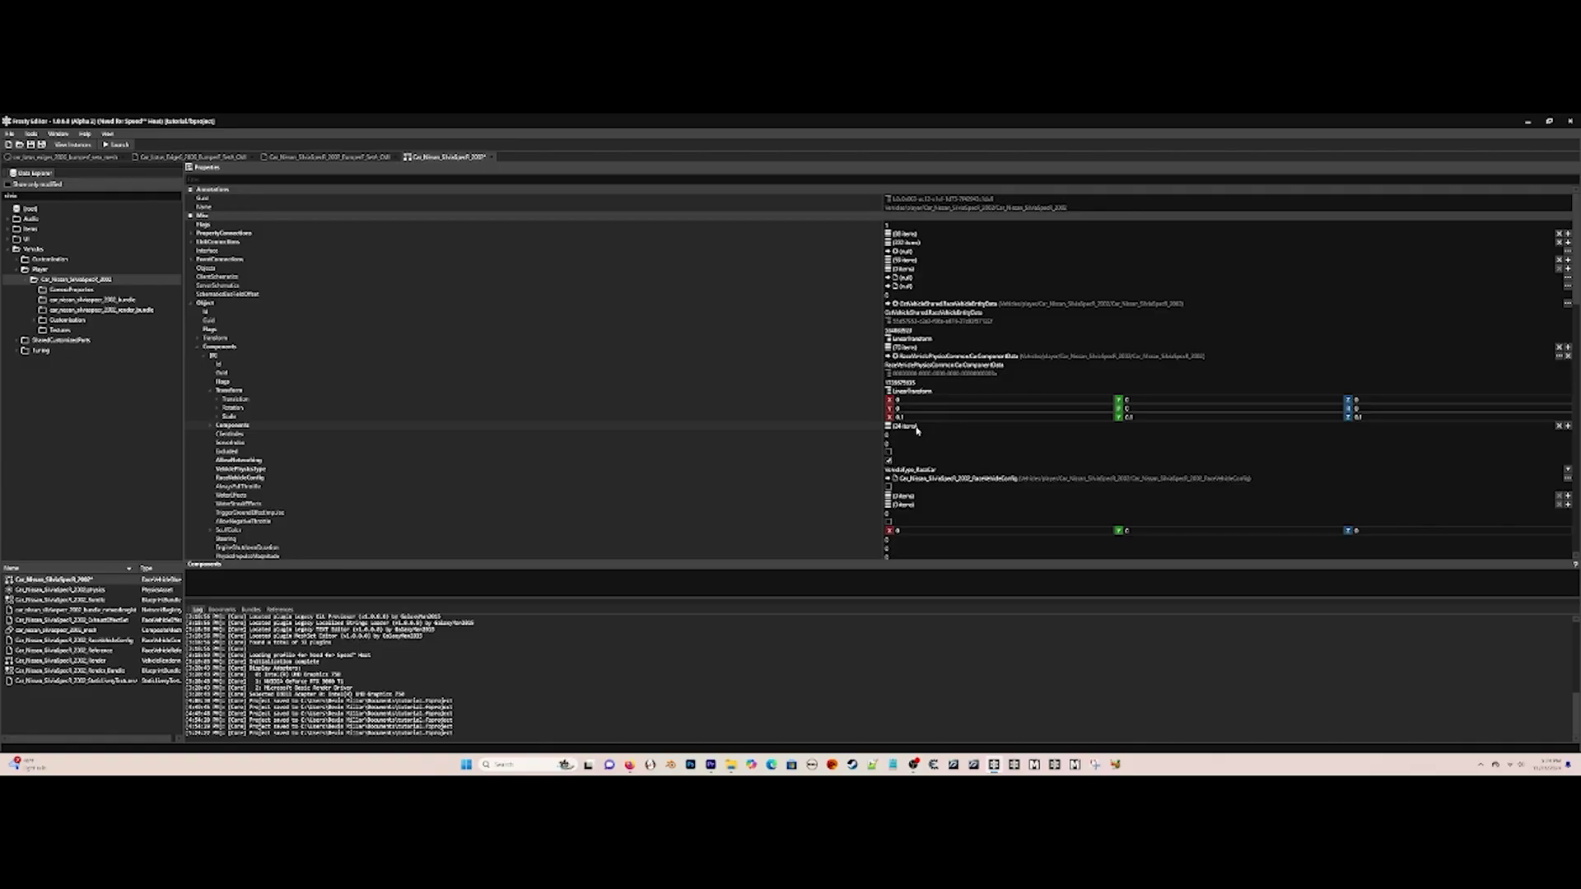
# Expand the nested components down to the one listing the BumperF CMIs and open its transform's X scale for editing.
pyautogui.doubleClick(988, 505)
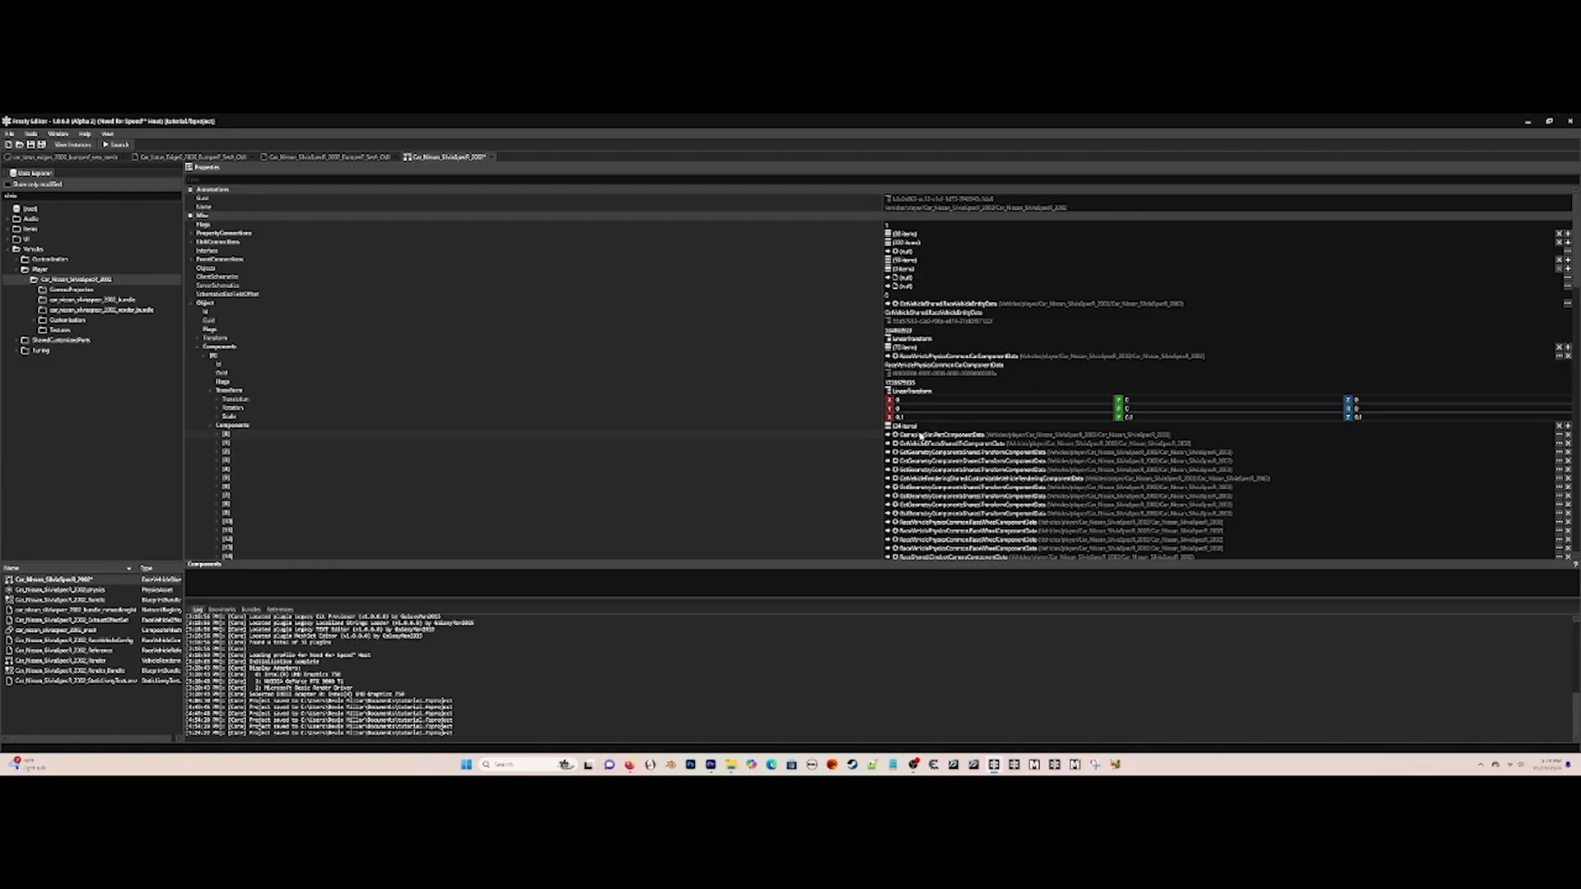
pyautogui.doubleClick(925, 435)
pyautogui.doubleClick(914, 479)
pyautogui.scroll(-4, 936, 496)
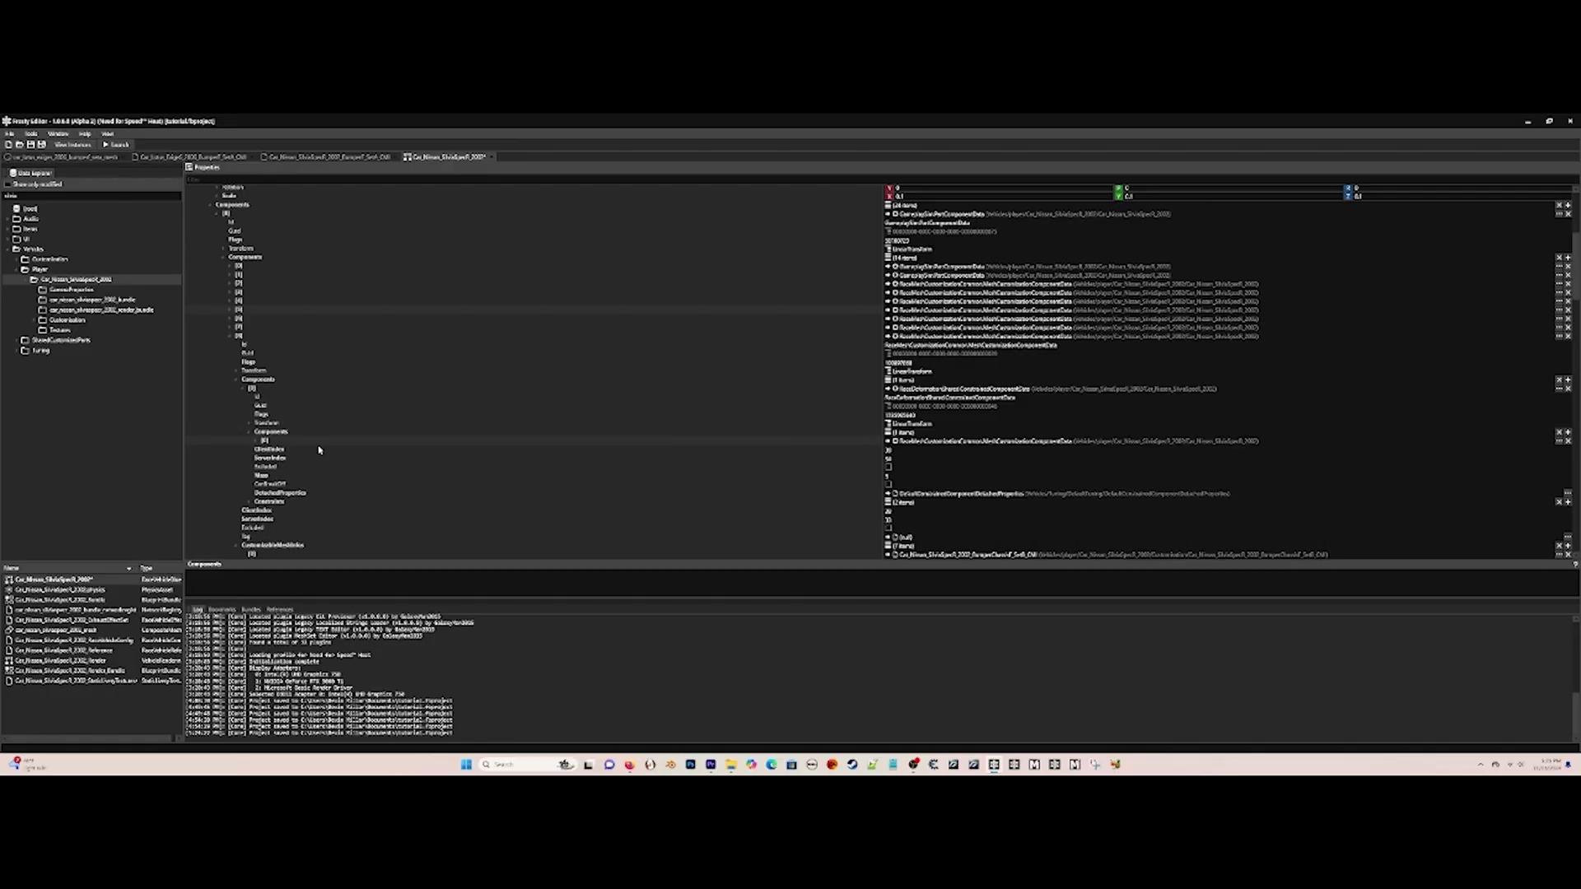
pyautogui.scroll(-3, 395, 451)
pyautogui.doubleClick(1321, 450)
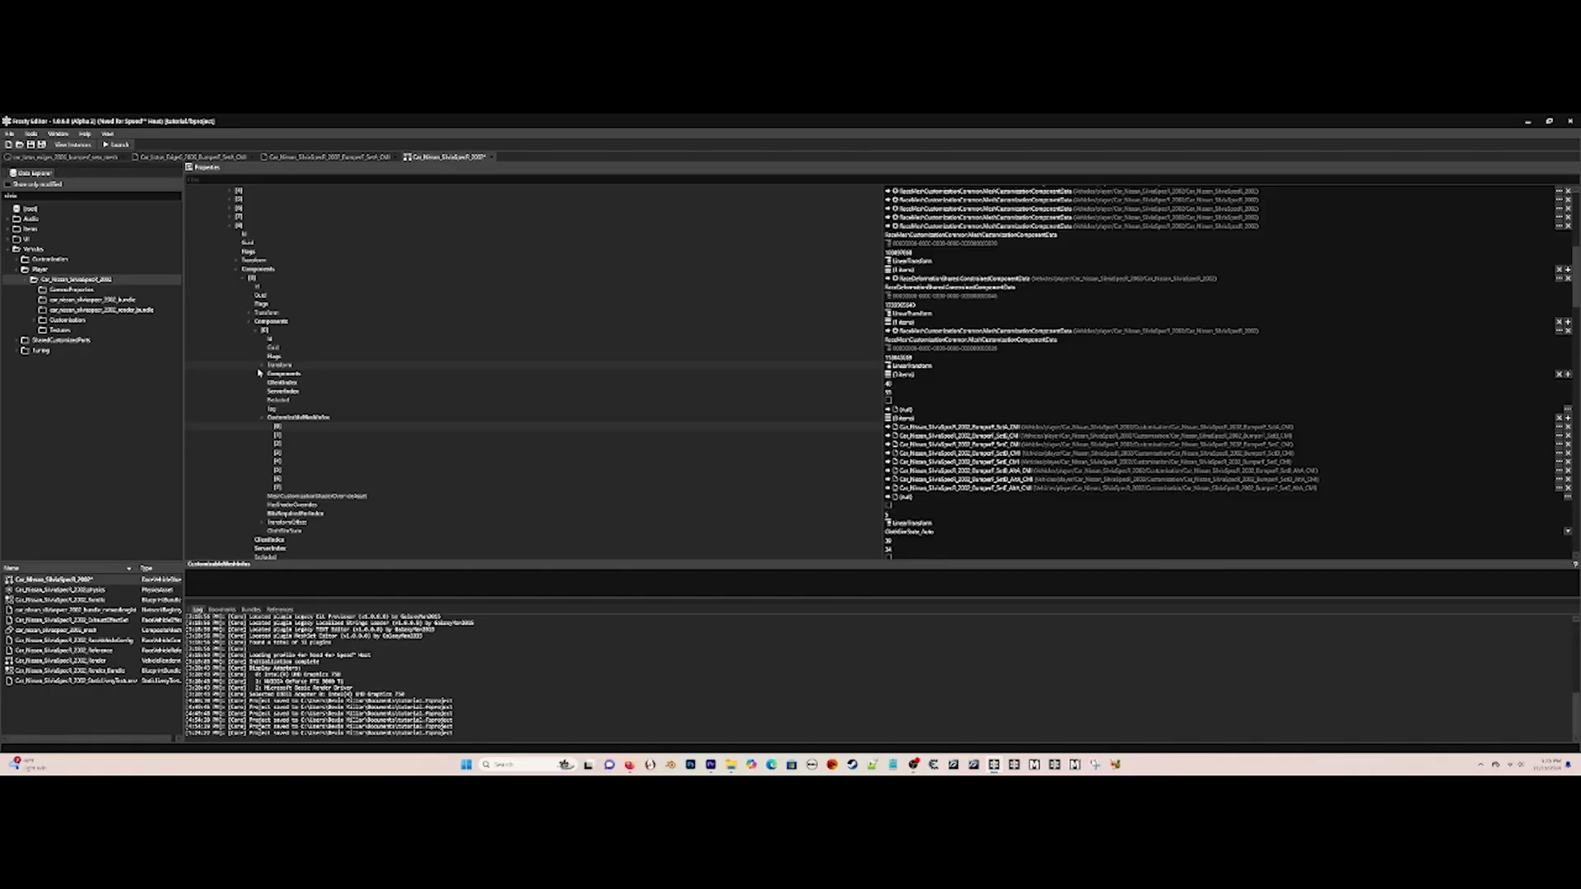
pyautogui.click(264, 365)
pyautogui.click(907, 392)
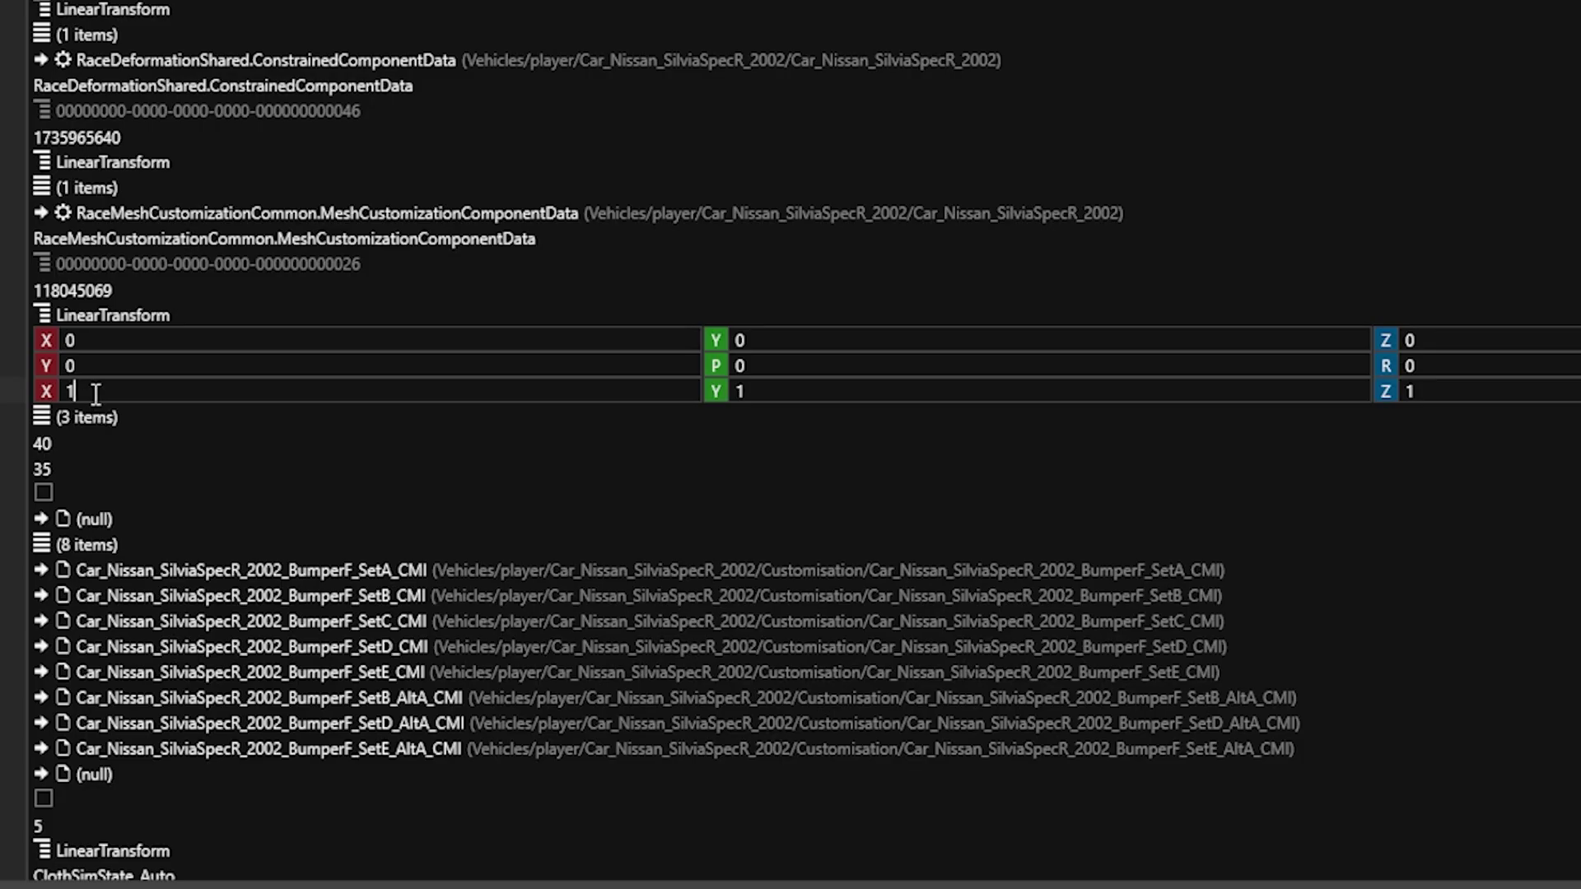
pyautogui.scroll(-3, 324, 623)
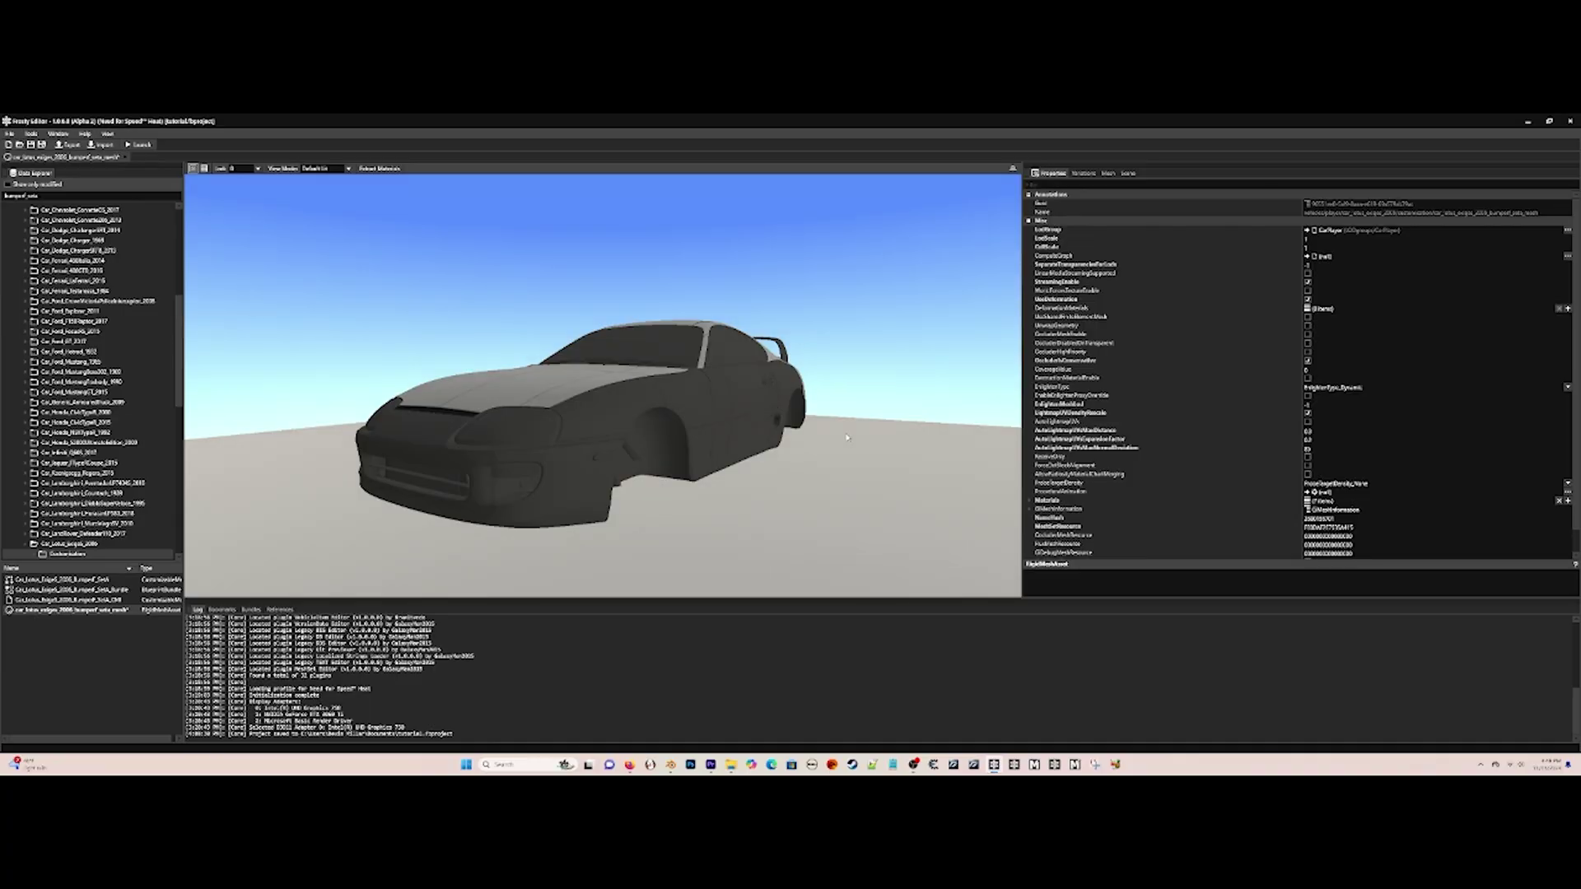
# Save the project, keep the Lotus bumper mesh preview in Default Lit, and launch the game.
pyautogui.hotkey('ctrl', 's')
pyautogui.click(326, 170)
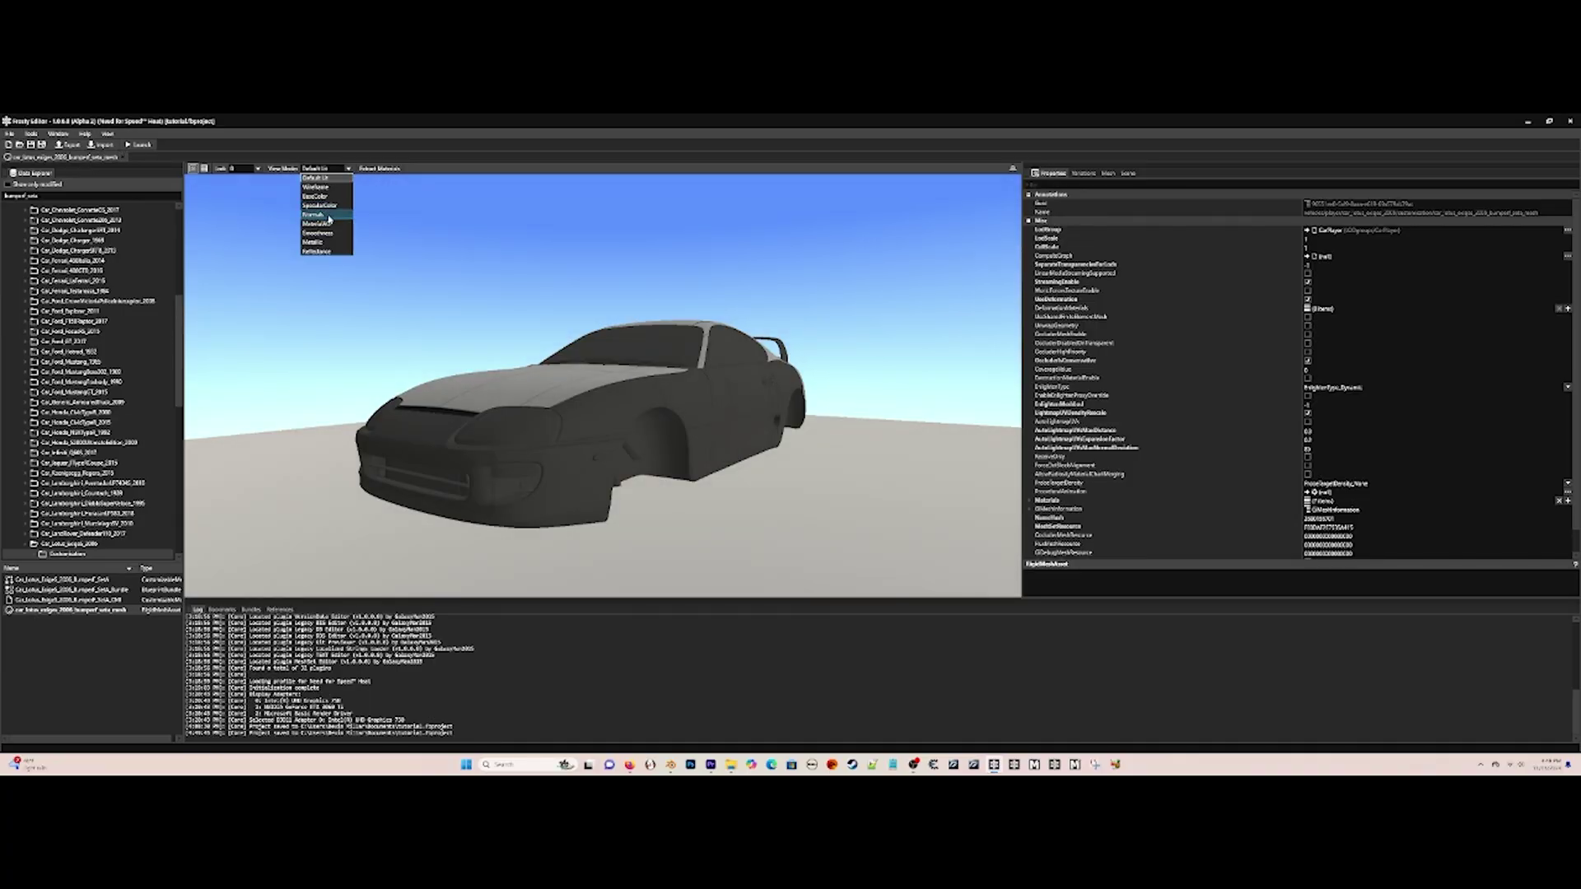
pyautogui.click(329, 180)
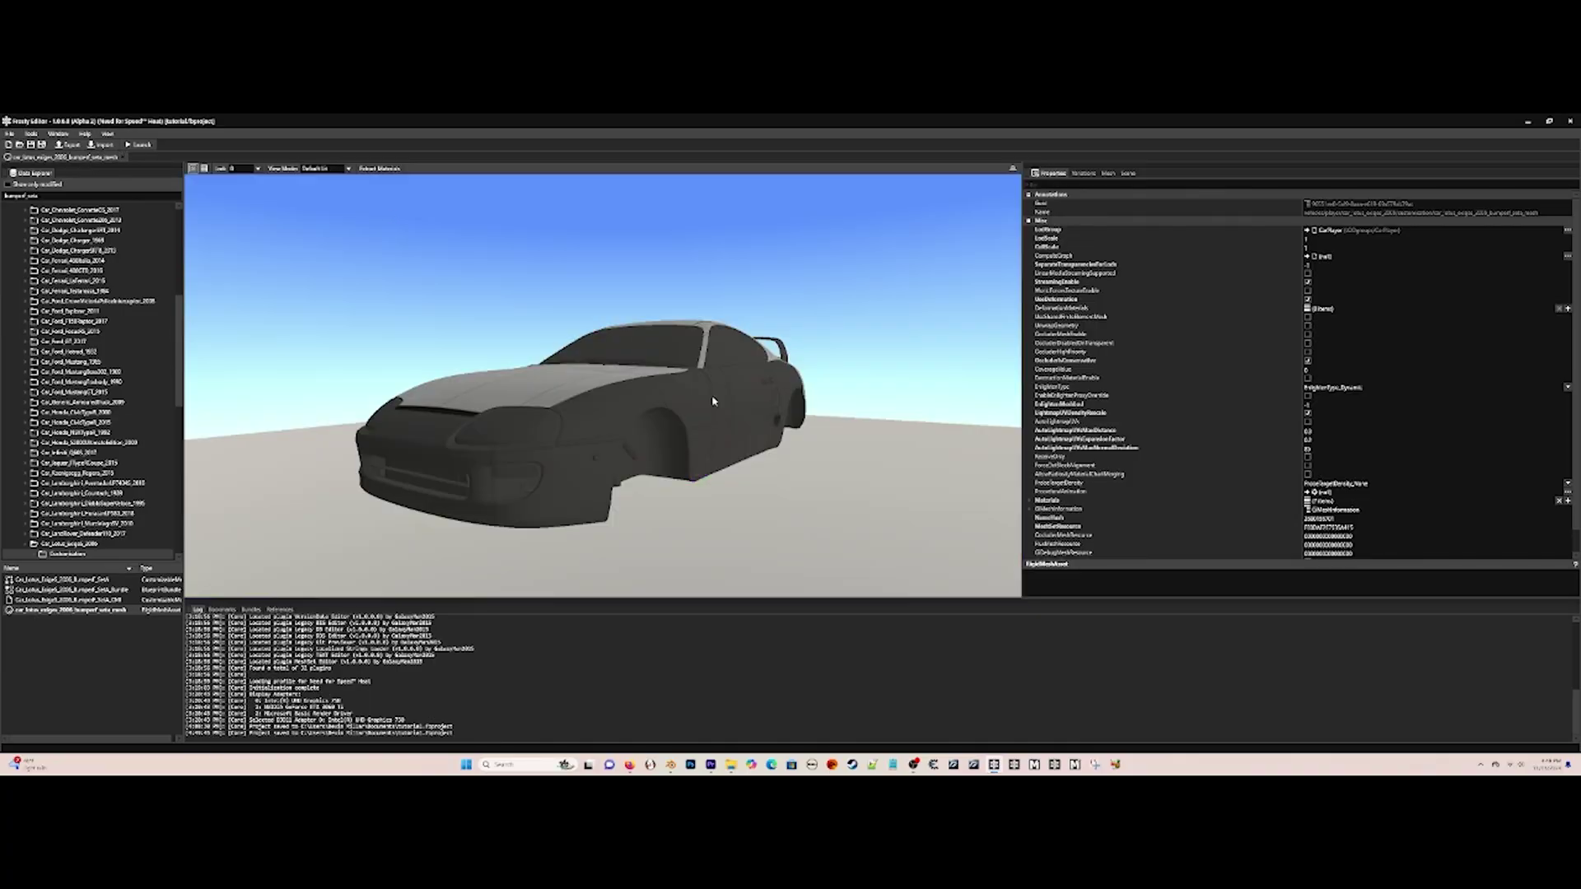
pyautogui.hotkey('ctrl', 's')
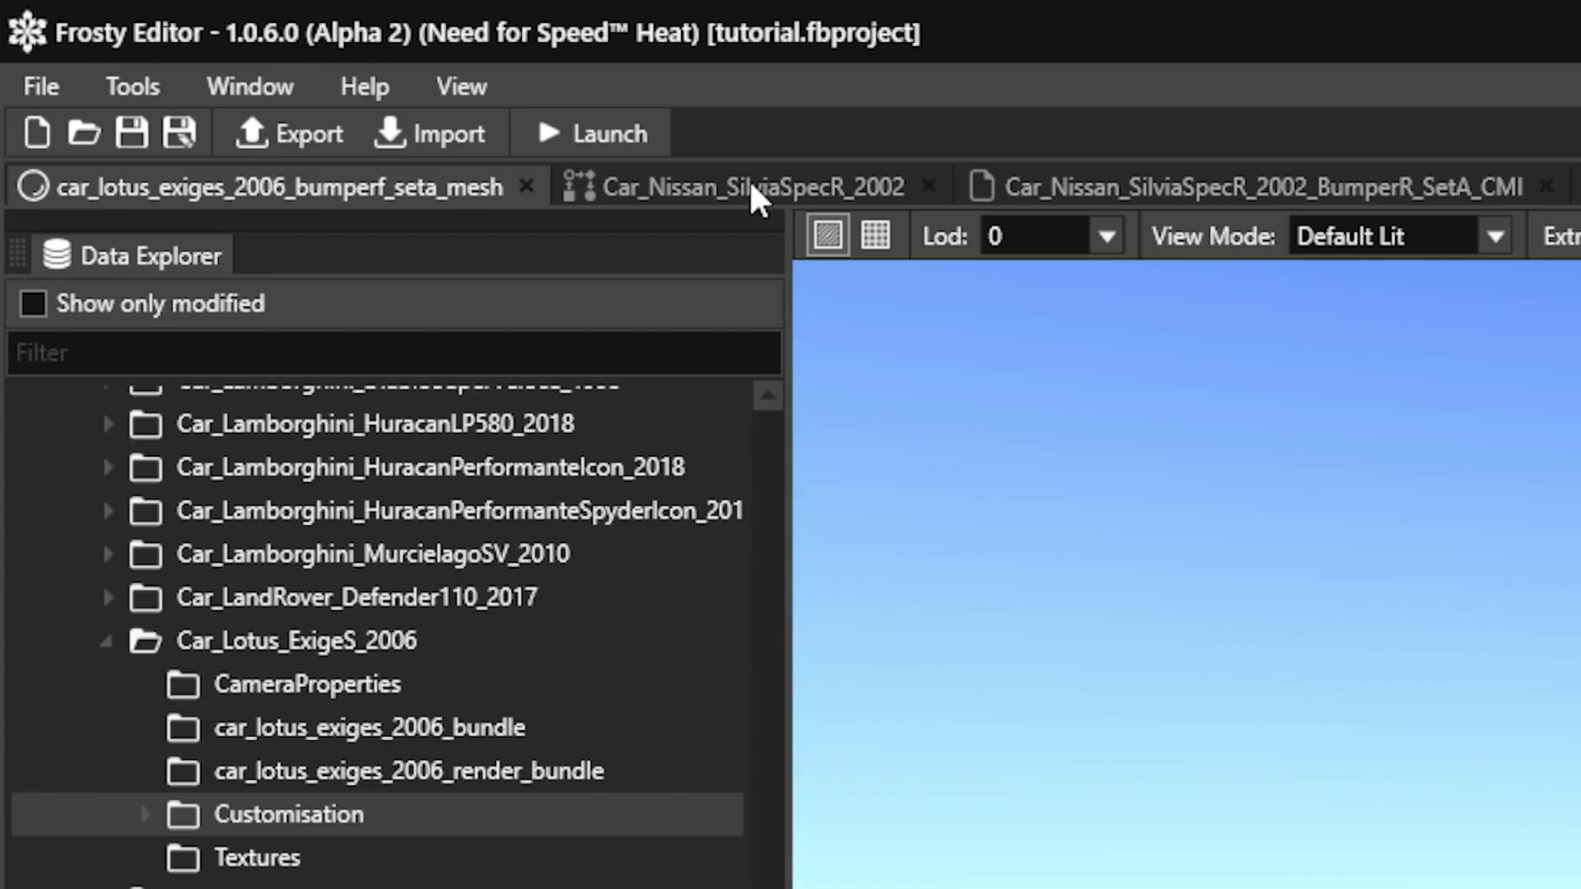
pyautogui.click(593, 146)
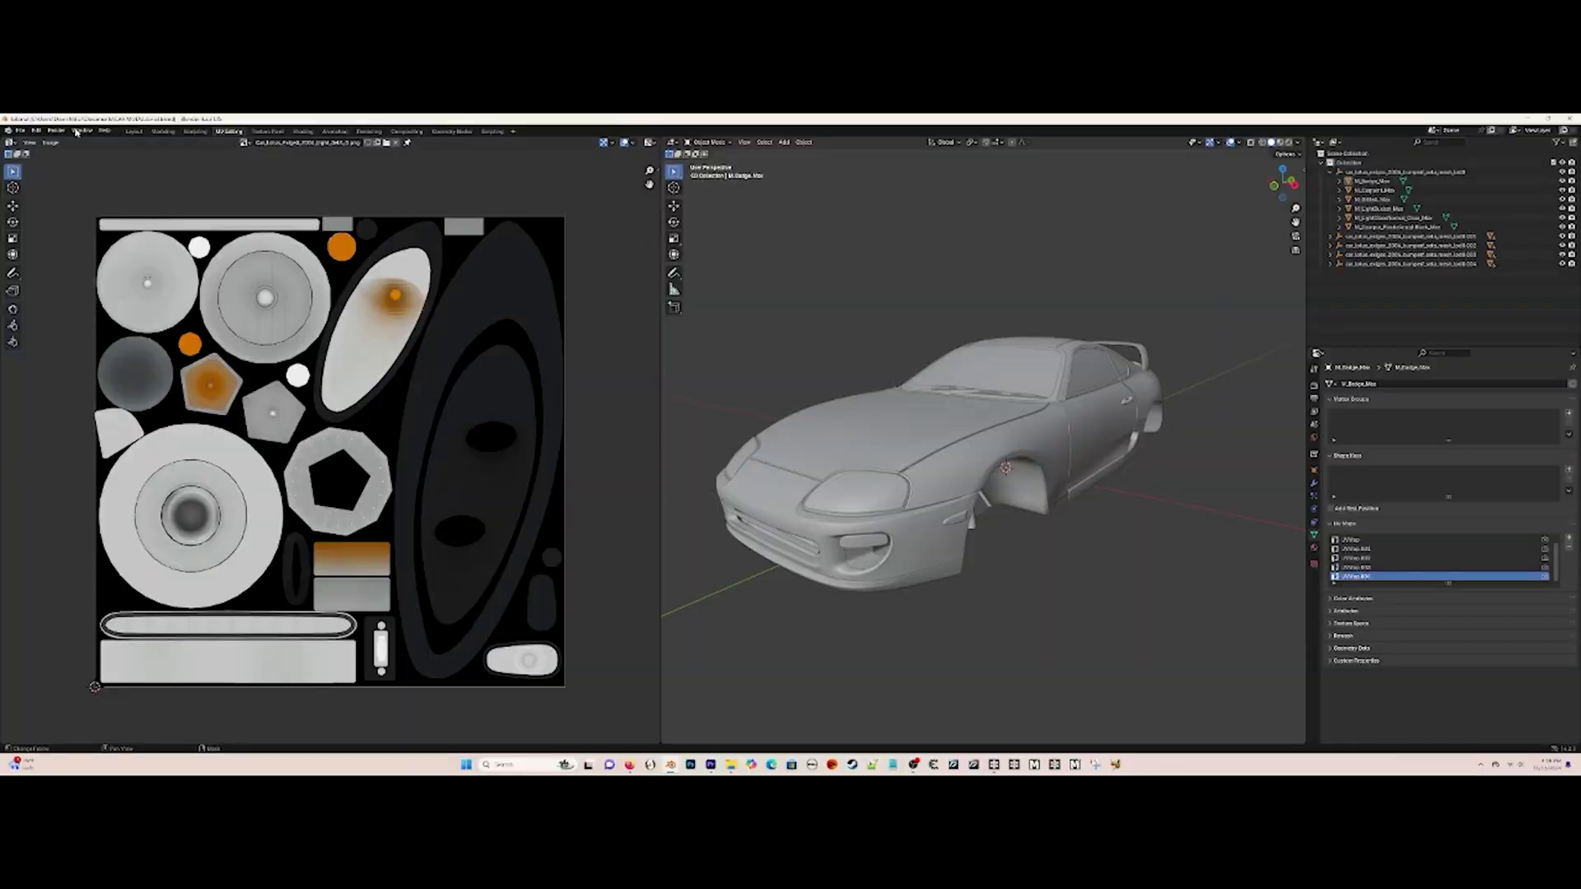
# In Blender's Layout workspace, delete every mesh except M_Carpaint_Max.004 from the lod0.004 hierarchy.
pyautogui.click(133, 130)
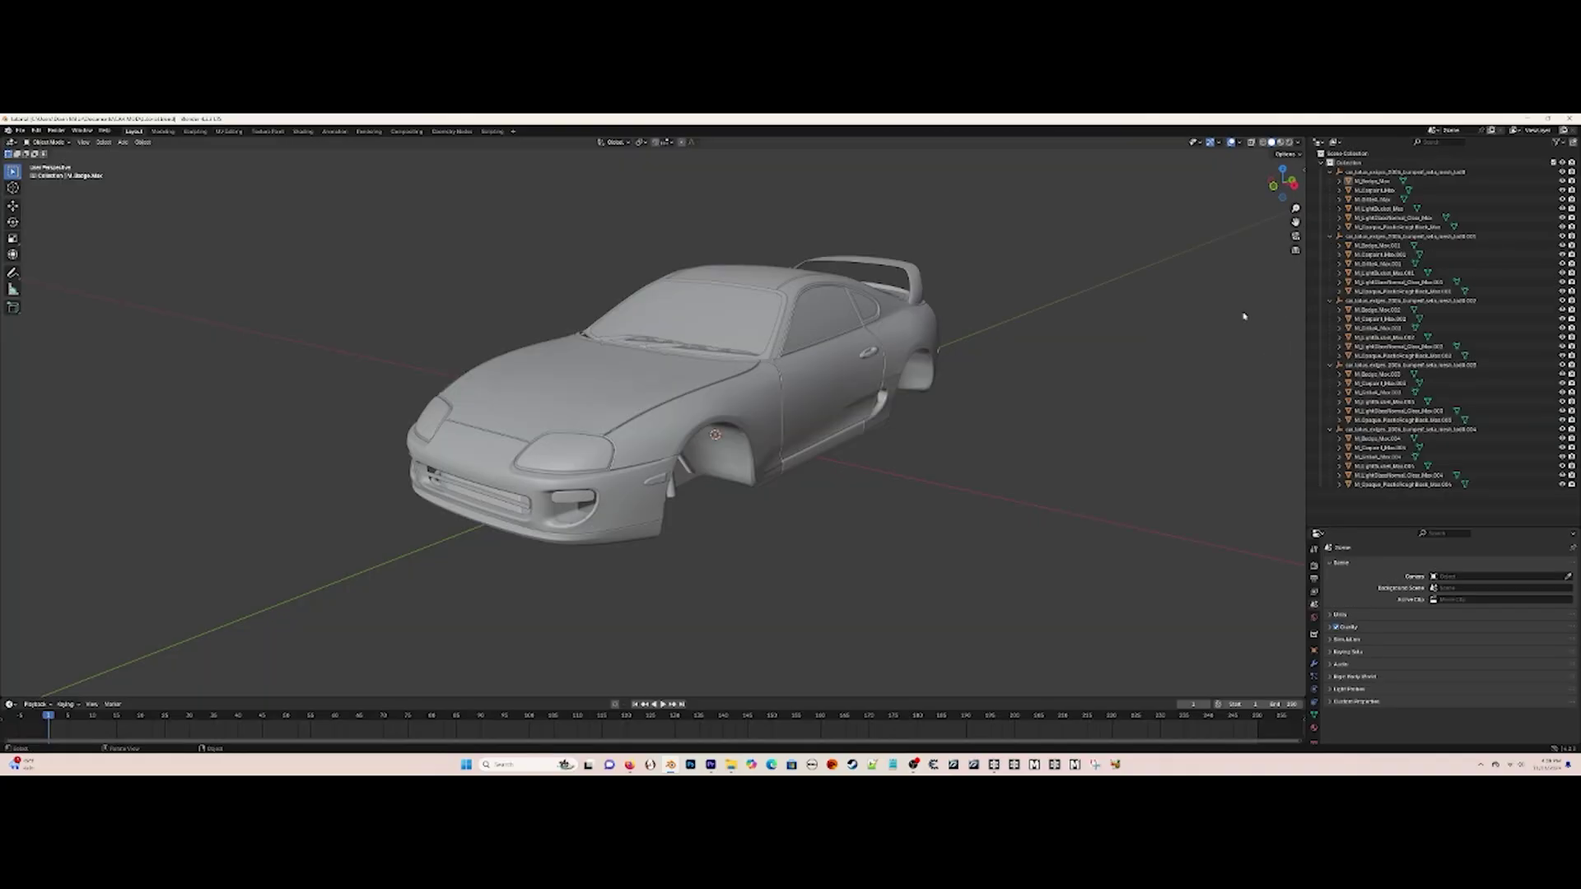
pyautogui.click(1387, 485)
pyautogui.keyDown('shift'); pyautogui.click(1387, 458); pyautogui.keyUp('shift')
pyautogui.press('Delete')
pyautogui.click(1384, 438)
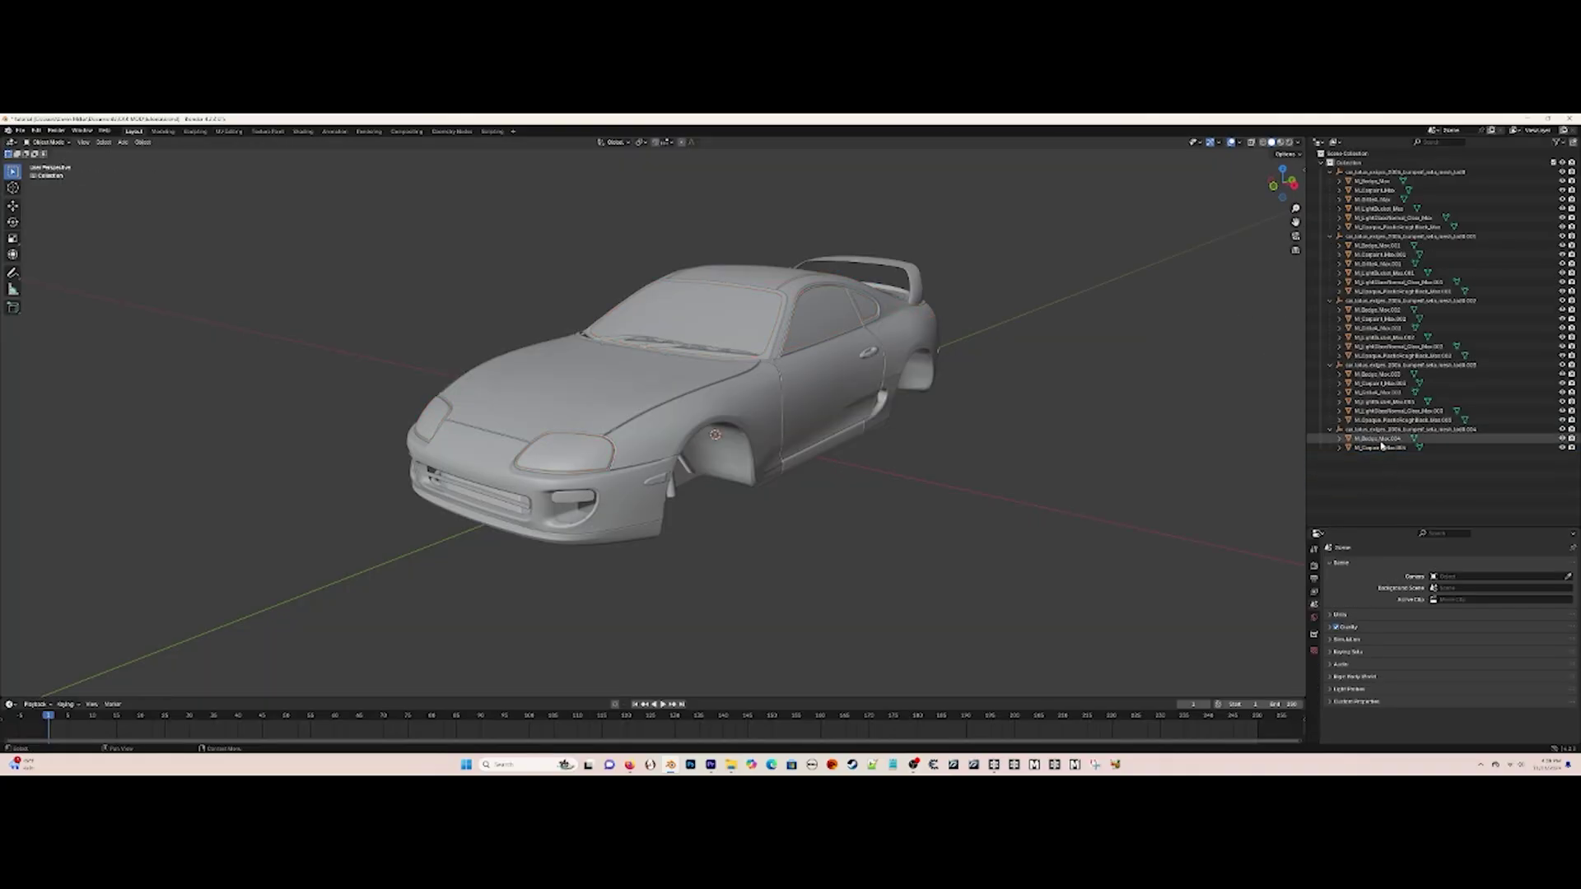
pyautogui.press('Delete')
# Delete the GrilleA and Opaque_PlasticRoughBlack meshes from the other four hierarchies, plus the light glass mesh from lod0.003.
pyautogui.click(1389, 420)
pyautogui.press('Delete')
pyautogui.click(1384, 228)
pyautogui.press('Delete')
pyautogui.click(1382, 200)
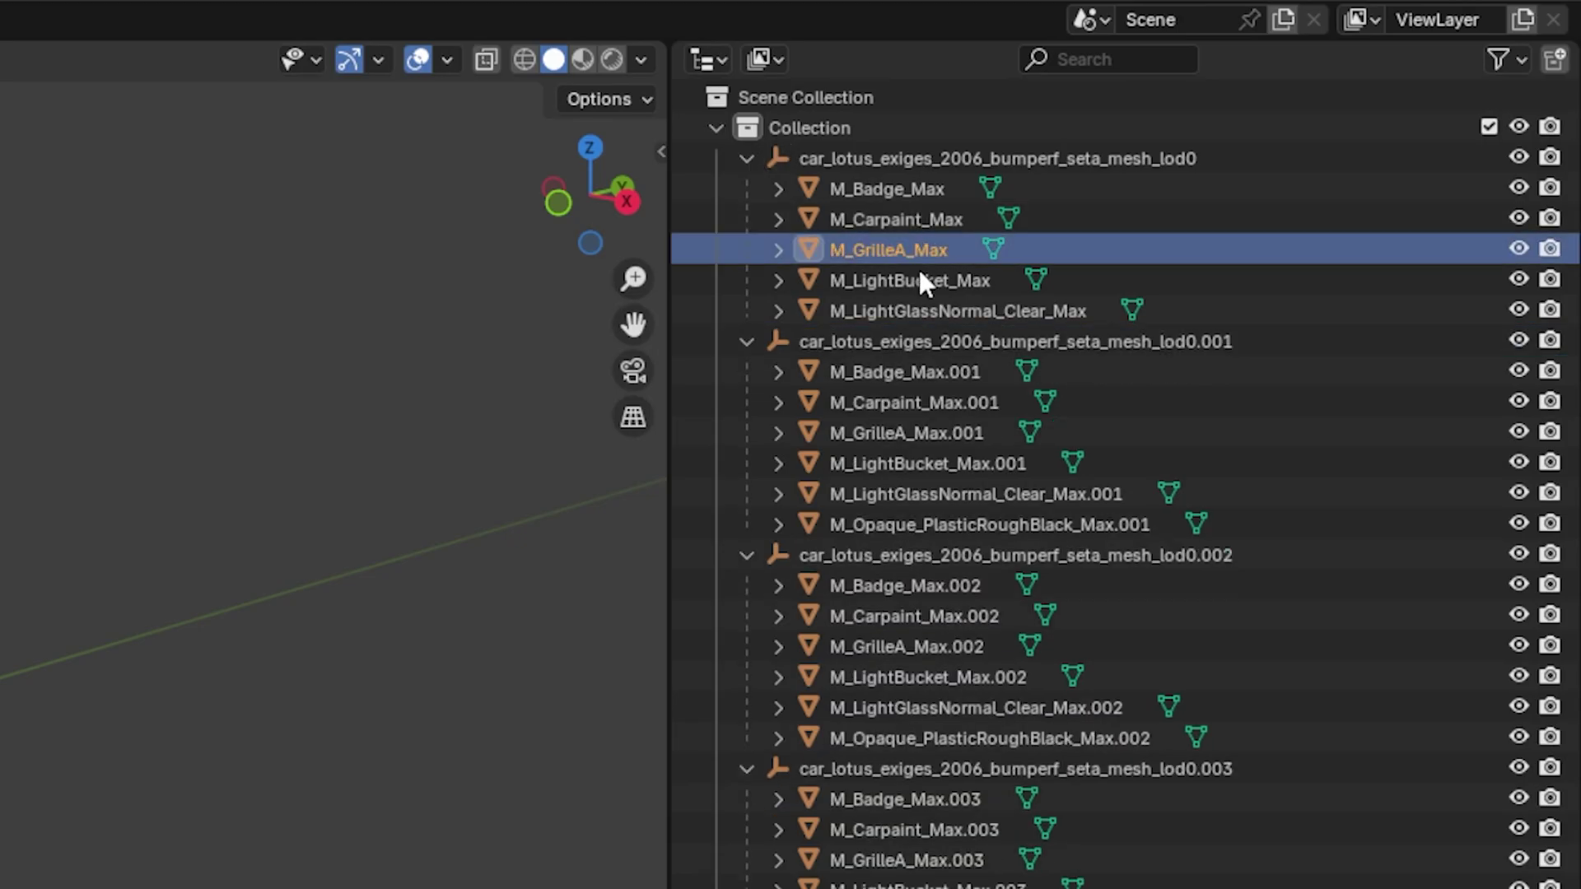
pyautogui.press('Delete')
pyautogui.click(964, 555)
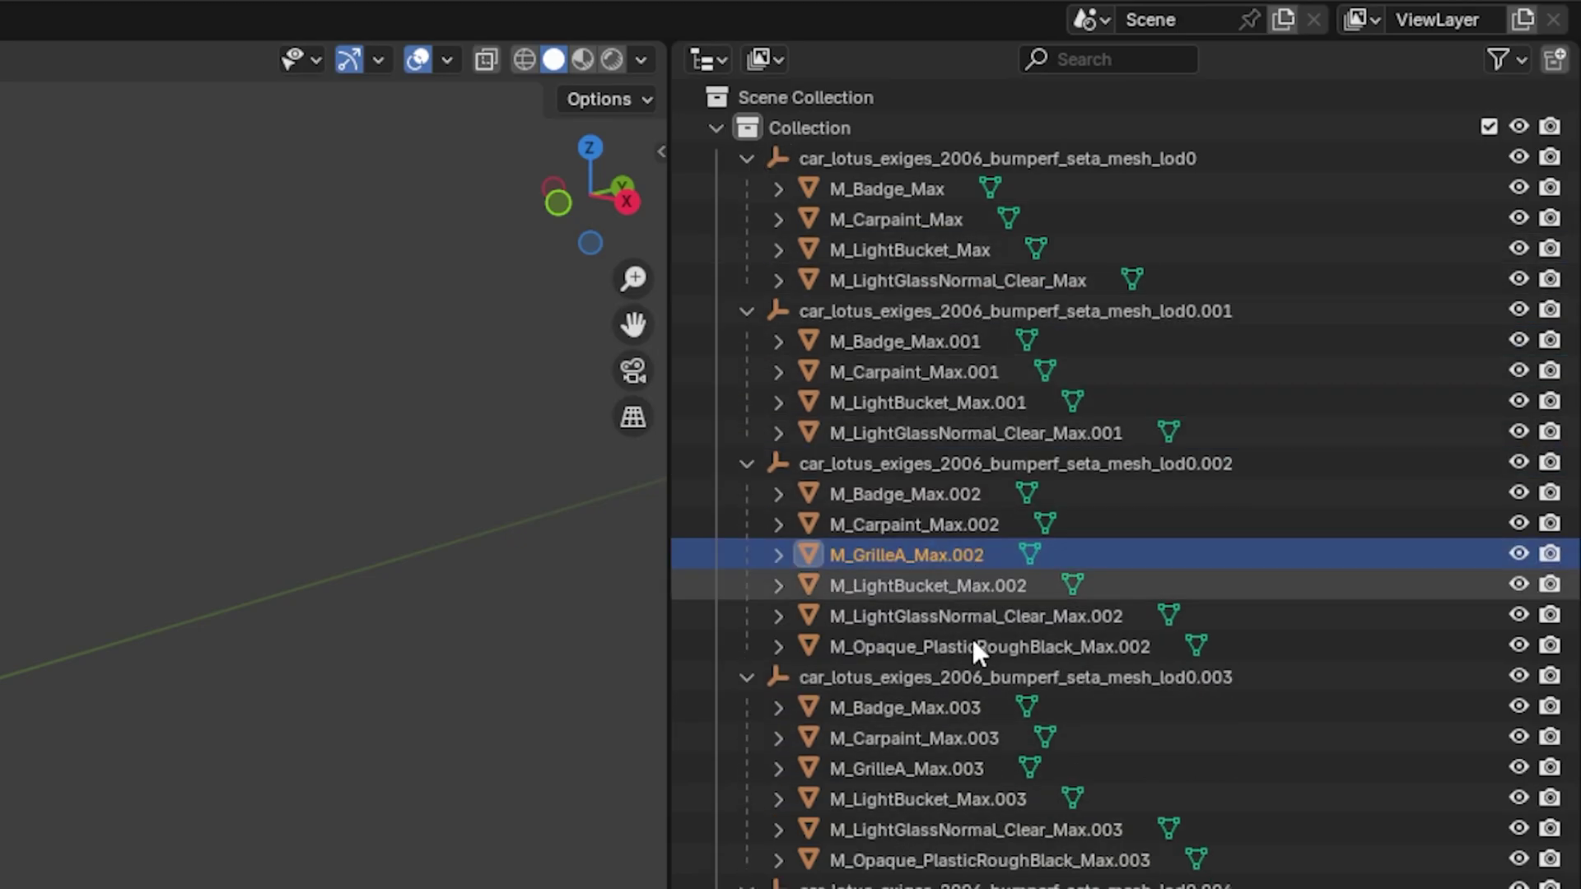
pyautogui.press('Delete')
pyautogui.click(952, 741)
pyautogui.press('Delete')
pyautogui.click(921, 829)
pyautogui.press('Delete')
# Rename the five parent empties in order as AAAAA, BBBB, CCCC, DDDDD and EEEEE.
pyautogui.doubleClick(923, 740)
pyautogui.doubleClick(914, 158)
pyautogui.write('AAAAA')
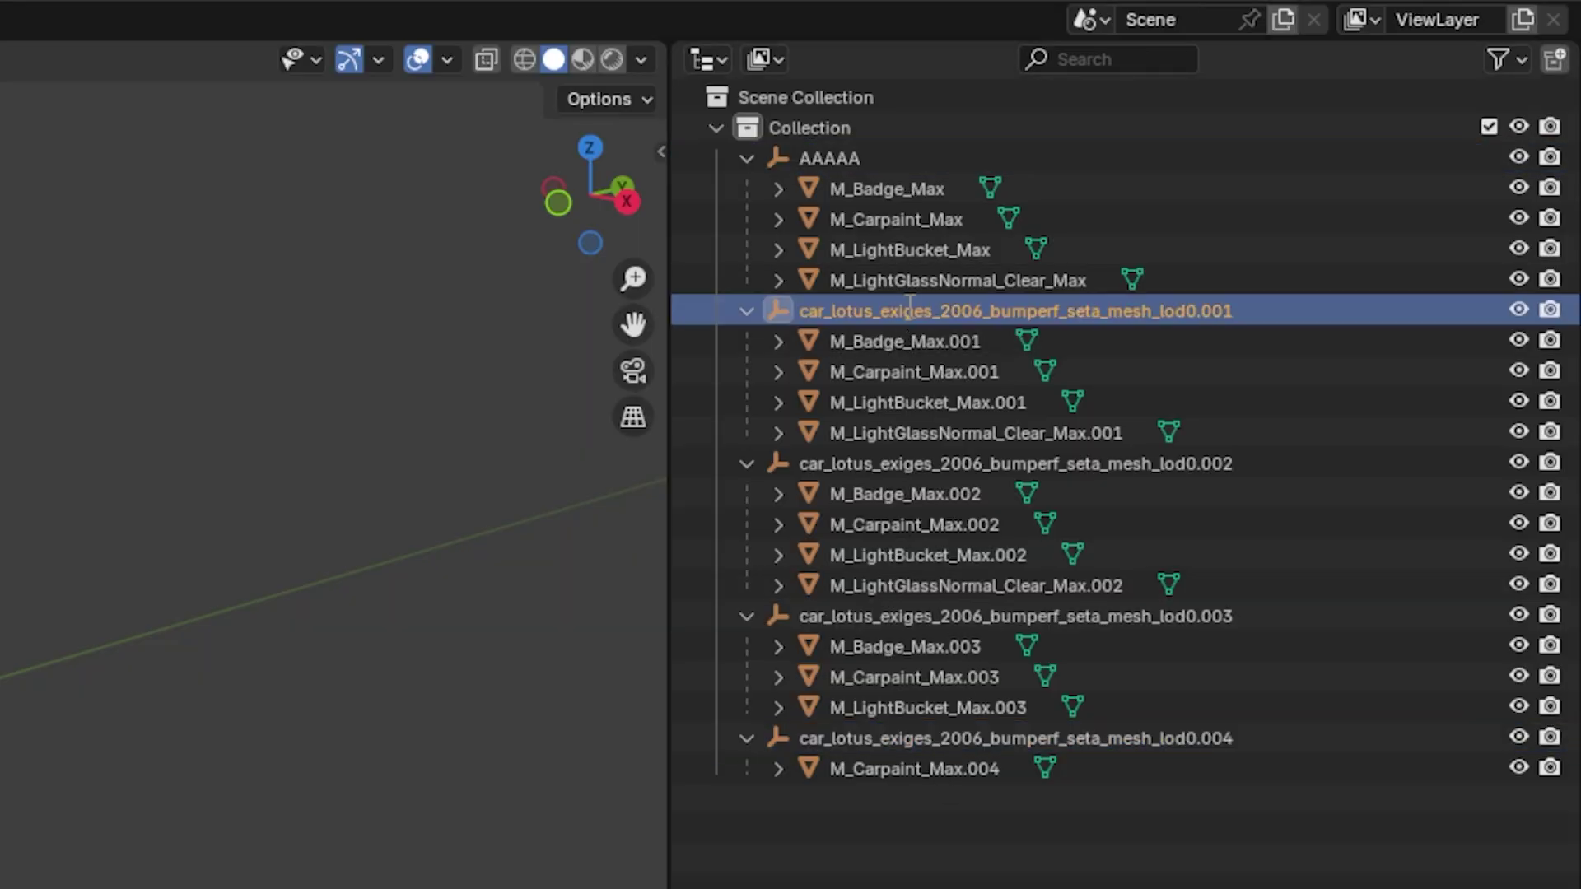
pyautogui.doubleClick(906, 310)
pyautogui.write('BBBB')
pyautogui.doubleClick(903, 464)
pyautogui.write('CCCC')
pyautogui.doubleClick(899, 464)
pyautogui.write('DDDDD')
# Add a Decimate modifier to every mesh in the BBBB, CCCC, DDDDD and EEEEE hierarchies.
pyautogui.click(933, 430)
pyautogui.hotkey('shift', 'r')
pyautogui.click(935, 494)
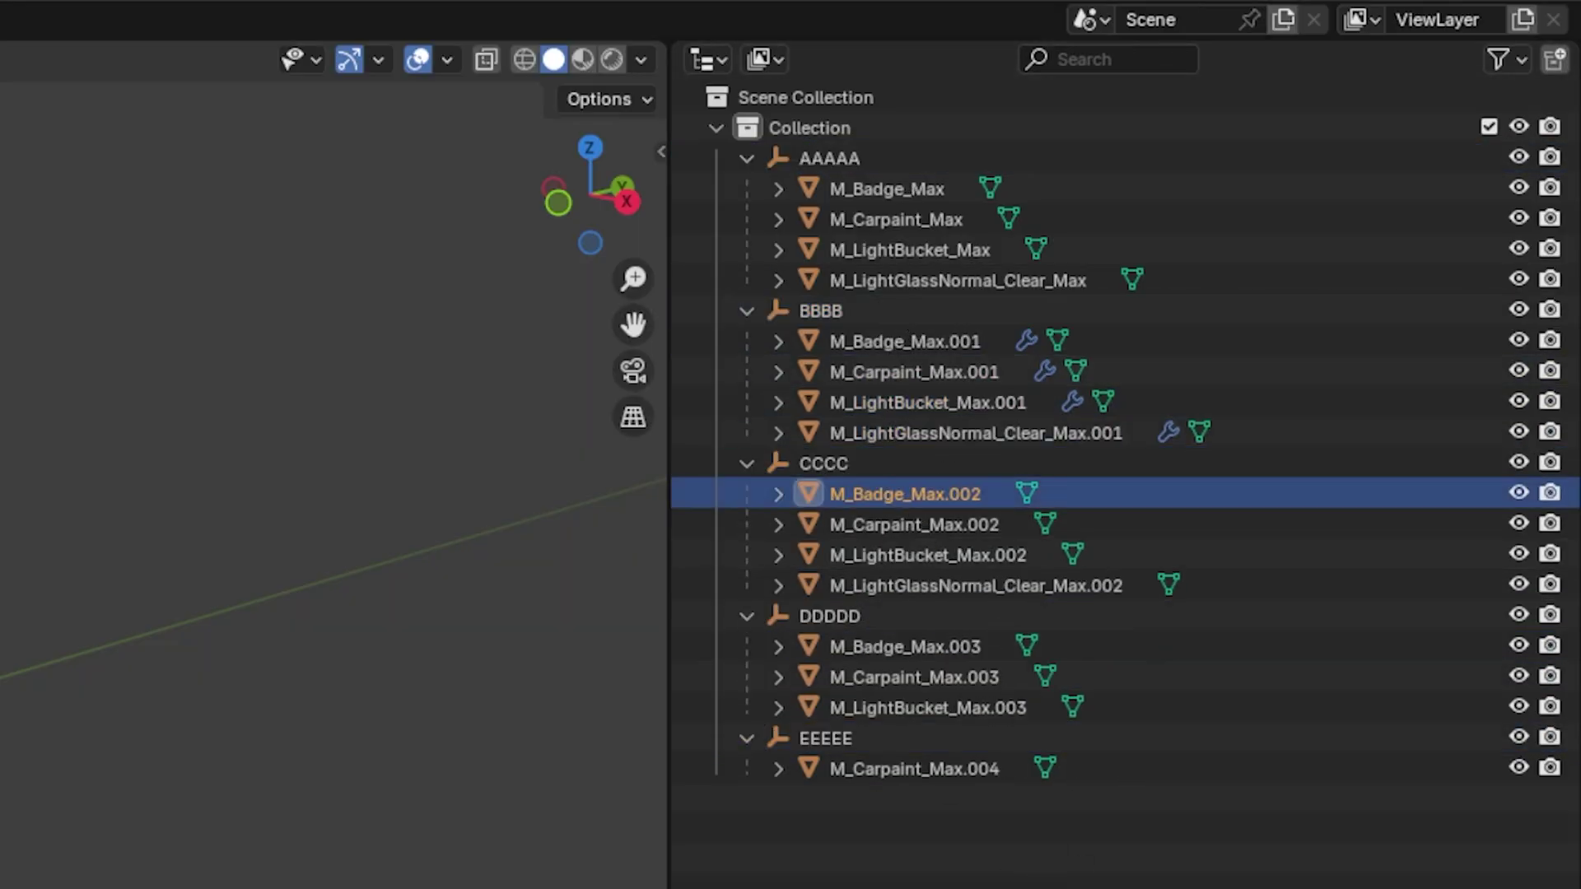
pyautogui.hotkey('shift', 'r')
pyautogui.click(947, 525)
pyautogui.hotkey('shift', 'r')
pyautogui.click(959, 555)
pyautogui.hotkey('shift', 'r')
pyautogui.click(844, 677)
pyautogui.click(906, 708)
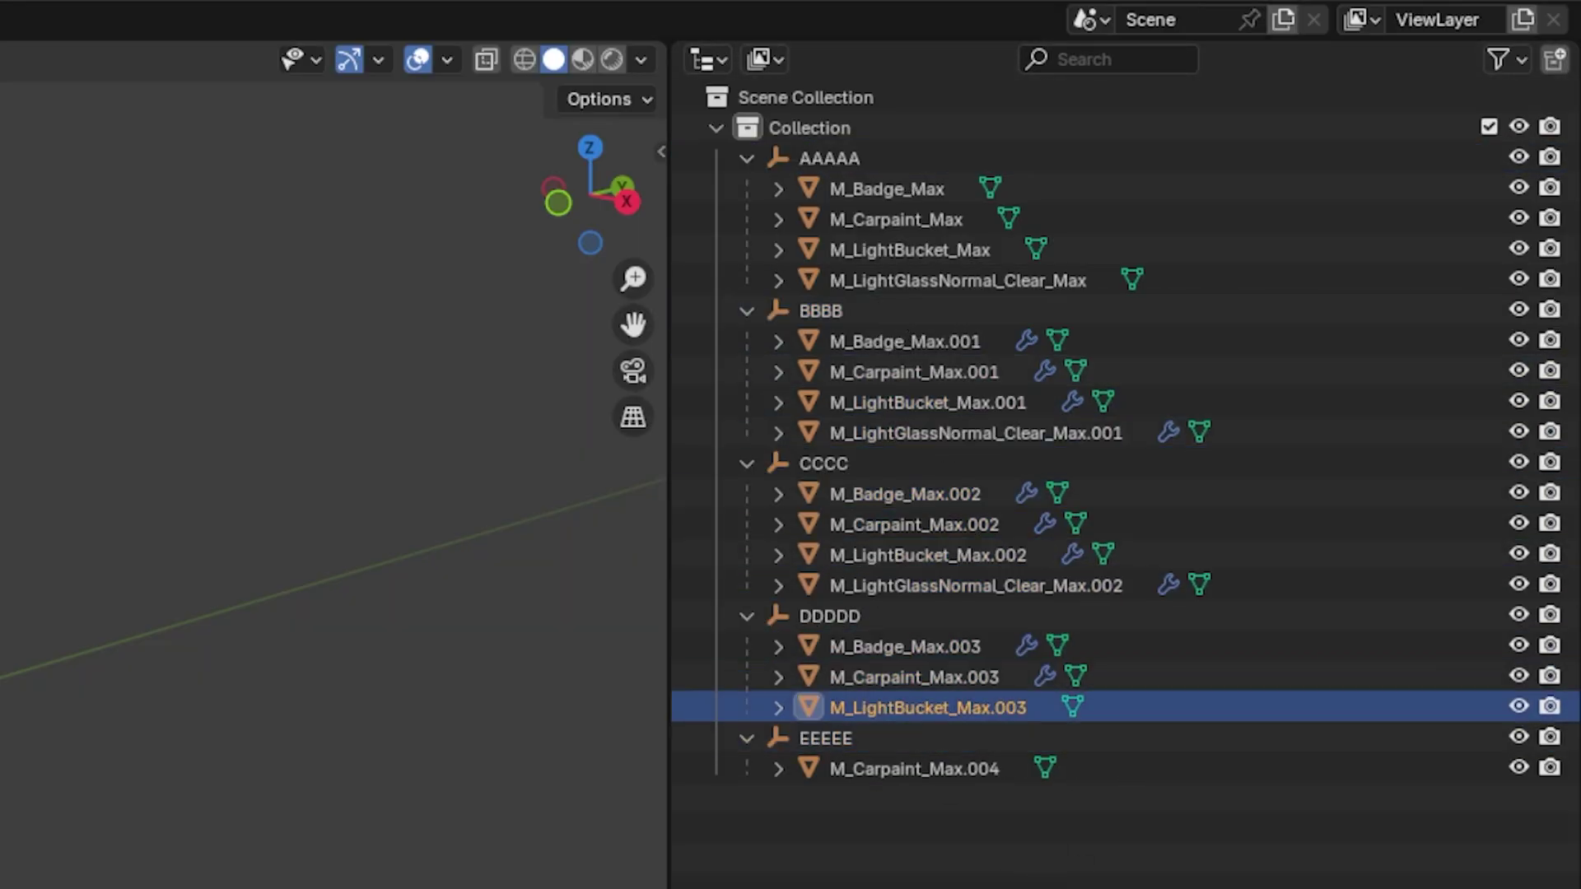
pyautogui.click(906, 769)
pyautogui.click(906, 707)
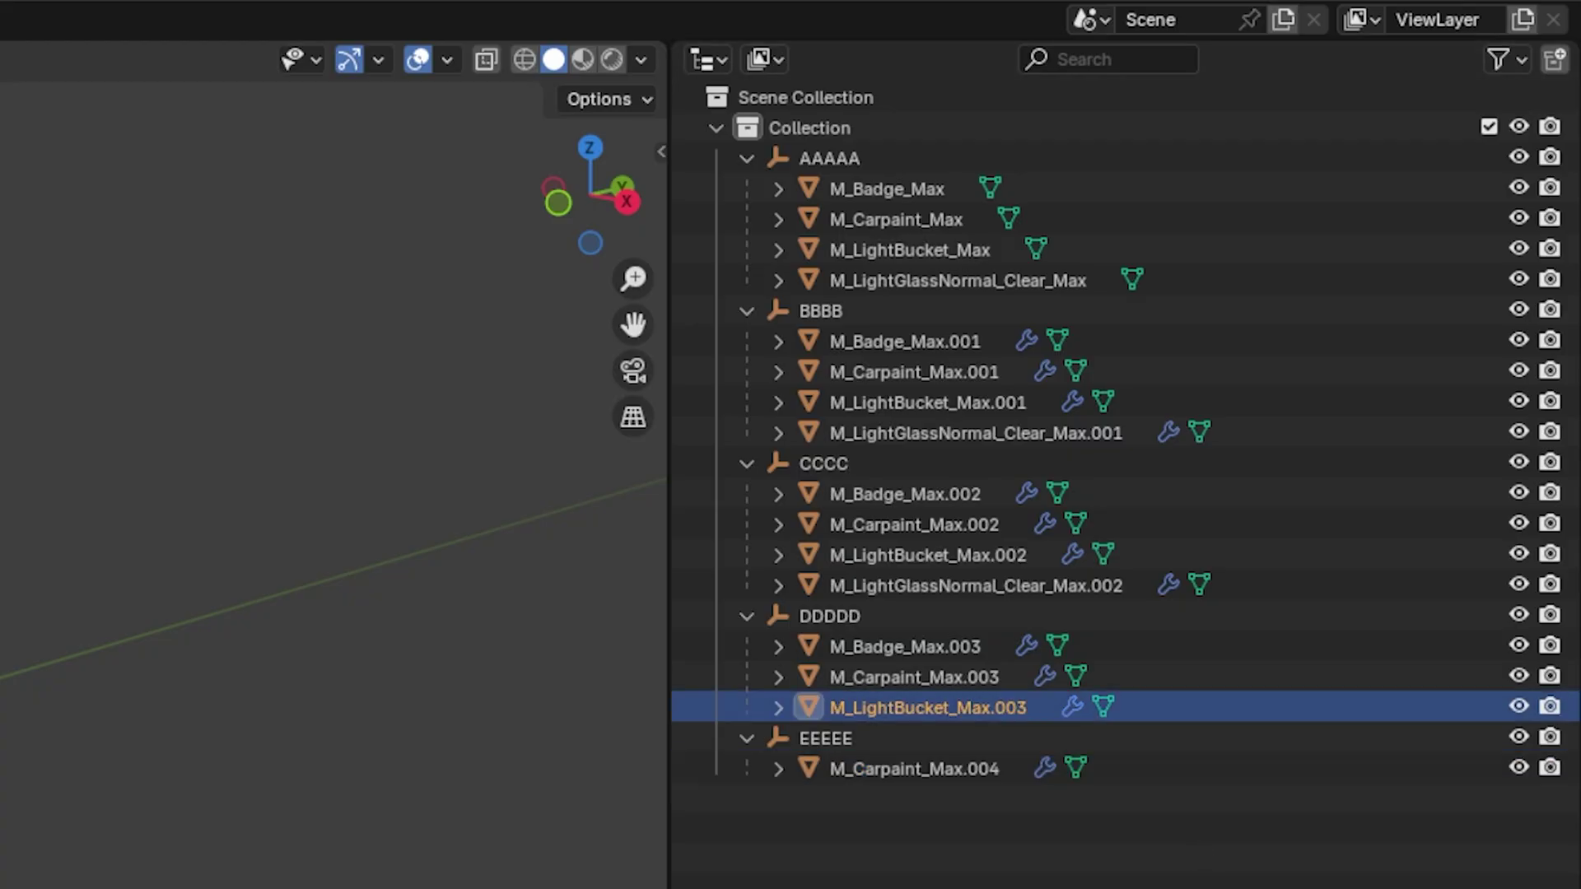
# Set the Decimate ratio to 0.8 on all four meshes under BBBB.
pyautogui.click(949, 337)
pyautogui.click(1198, 449)
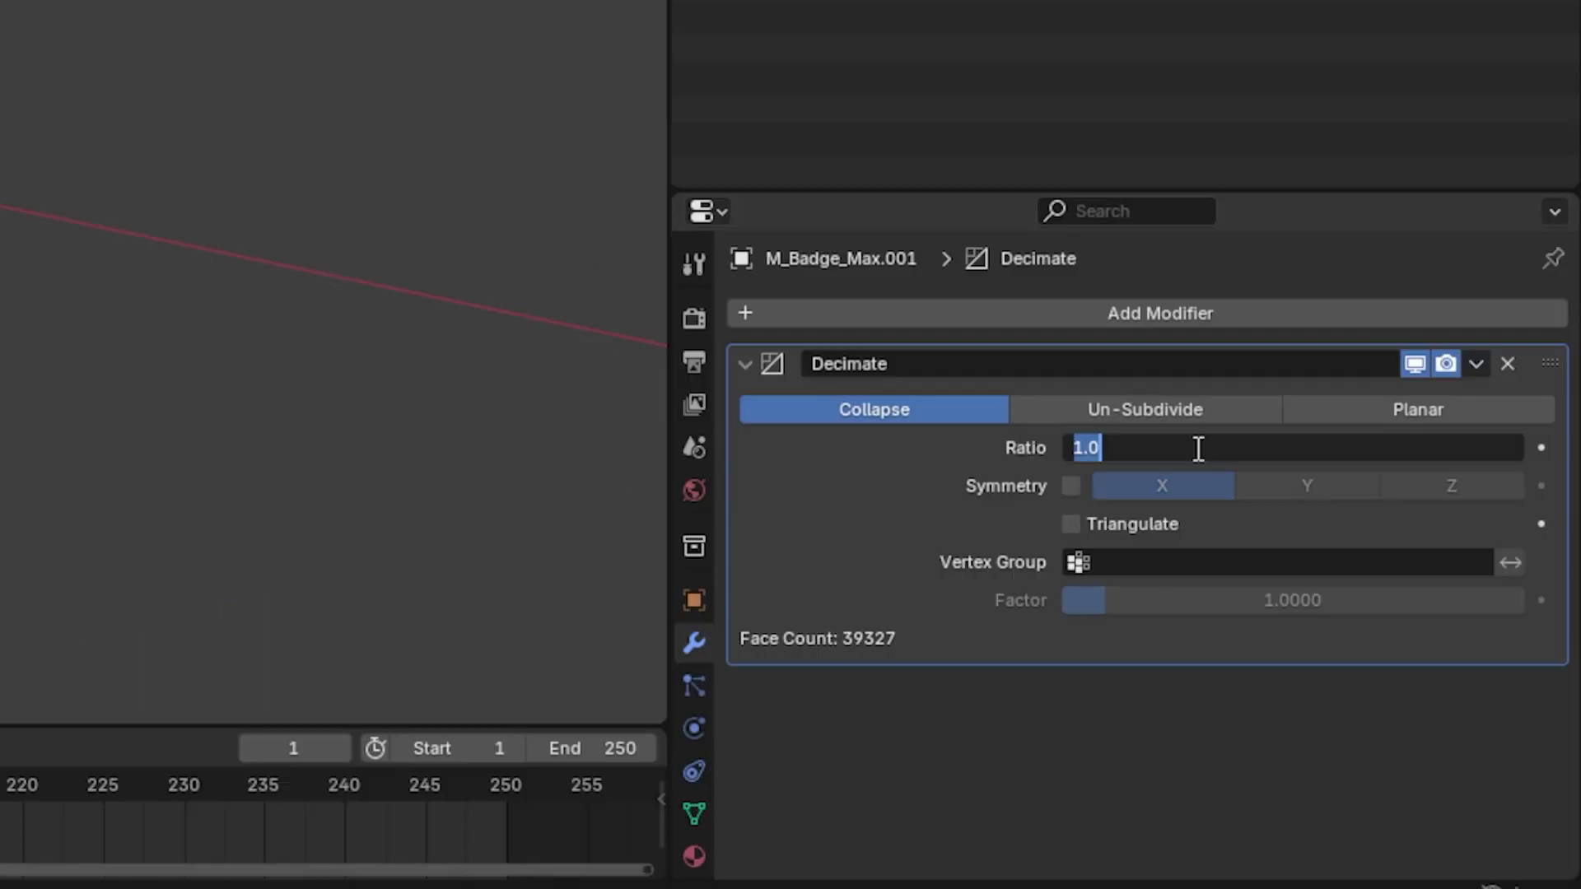
pyautogui.write('0.8')
pyautogui.press('Return')
pyautogui.write('0.8000')
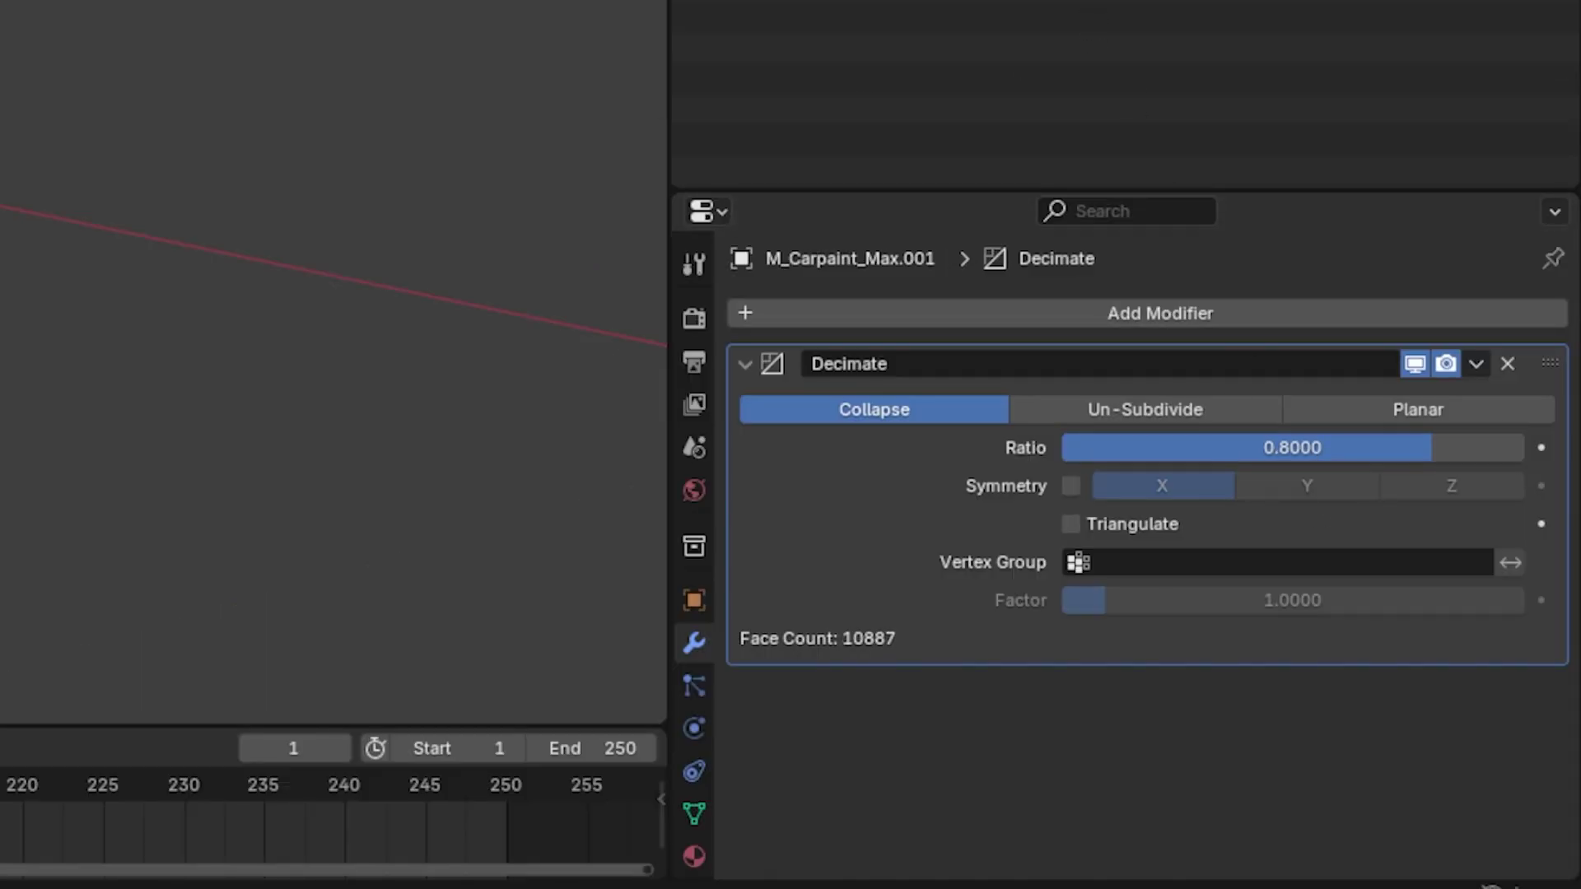
pyautogui.write('0.8000')
pyautogui.write('0.8000')
# Set the Decimate ratio to 0.6 on the meshes under CCCC.
pyautogui.doubleClick(1327, 445)
pyautogui.write('0.6')
pyautogui.press('Return')
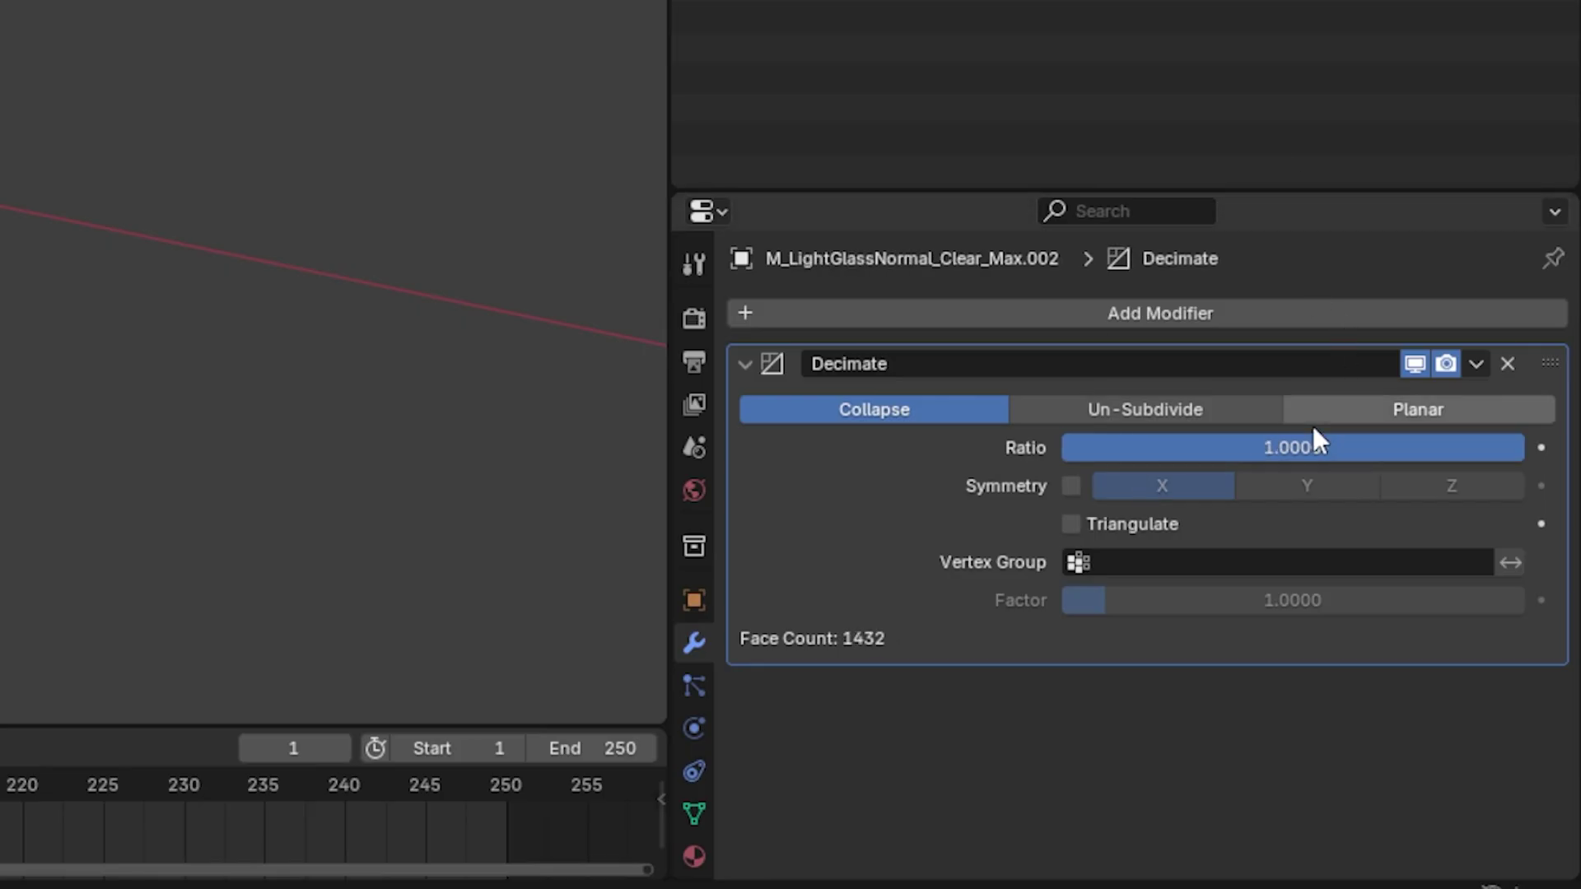
# Set the Decimate ratio to 0.4 on the three meshes under DDDDD.
pyautogui.doubleClick(1340, 446)
pyautogui.write('0.4')
pyautogui.press('Return')
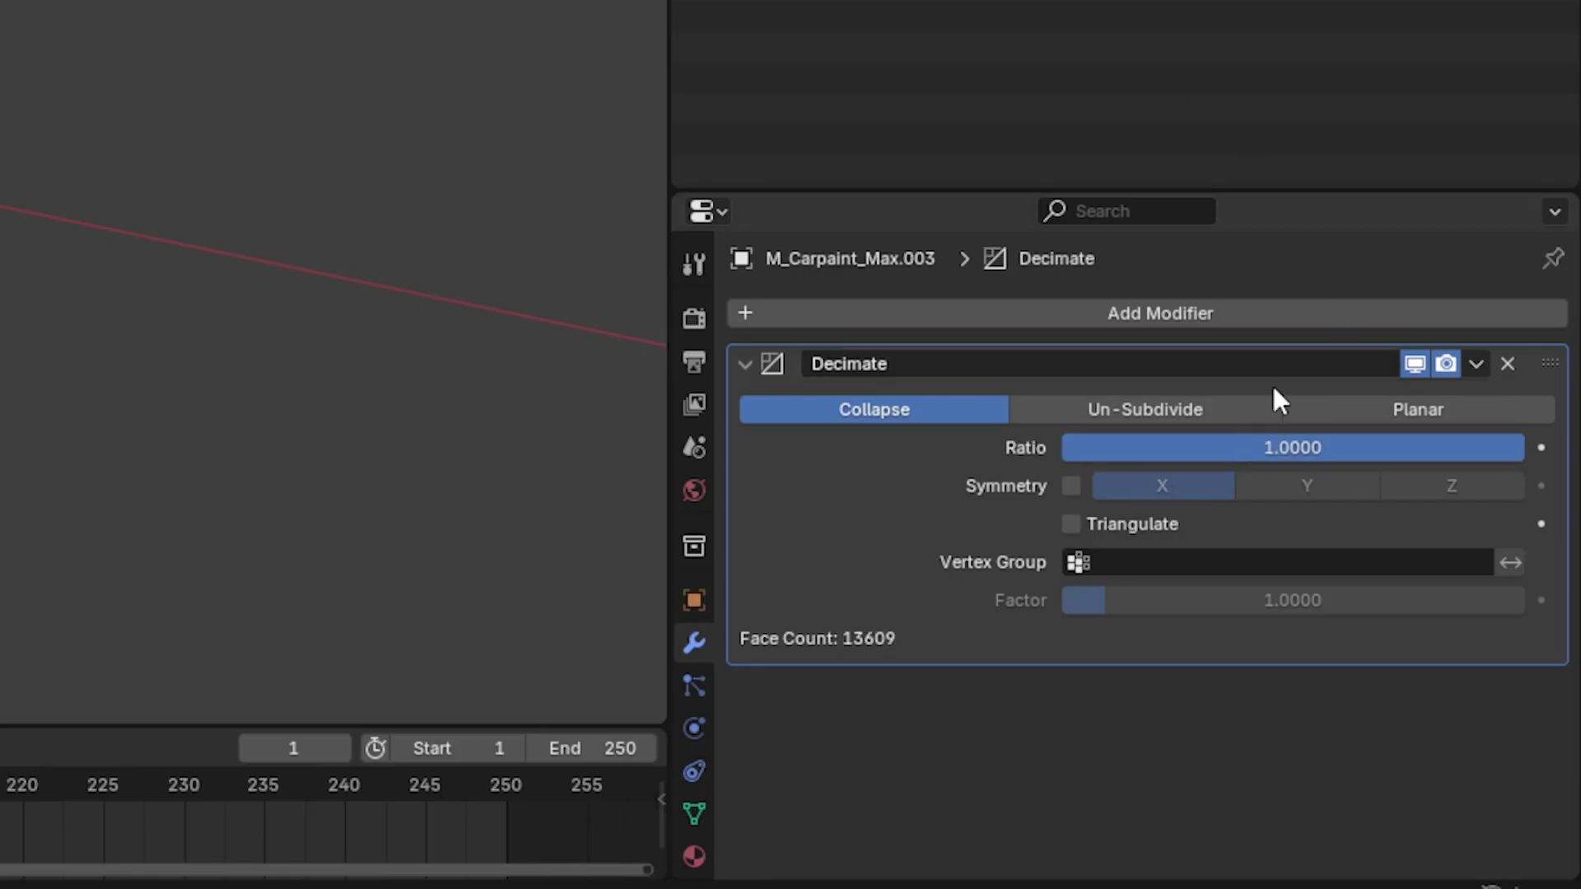
pyautogui.write('0.4000')
pyautogui.write('0.4000')
# Set the Decimate ratio to 0.2 on M_Carpaint_Max.004 under EEEEE.
pyautogui.doubleClick(1271, 453)
pyautogui.write('0.2')
pyautogui.press('Return')
pyautogui.doubleClick(1257, 436)
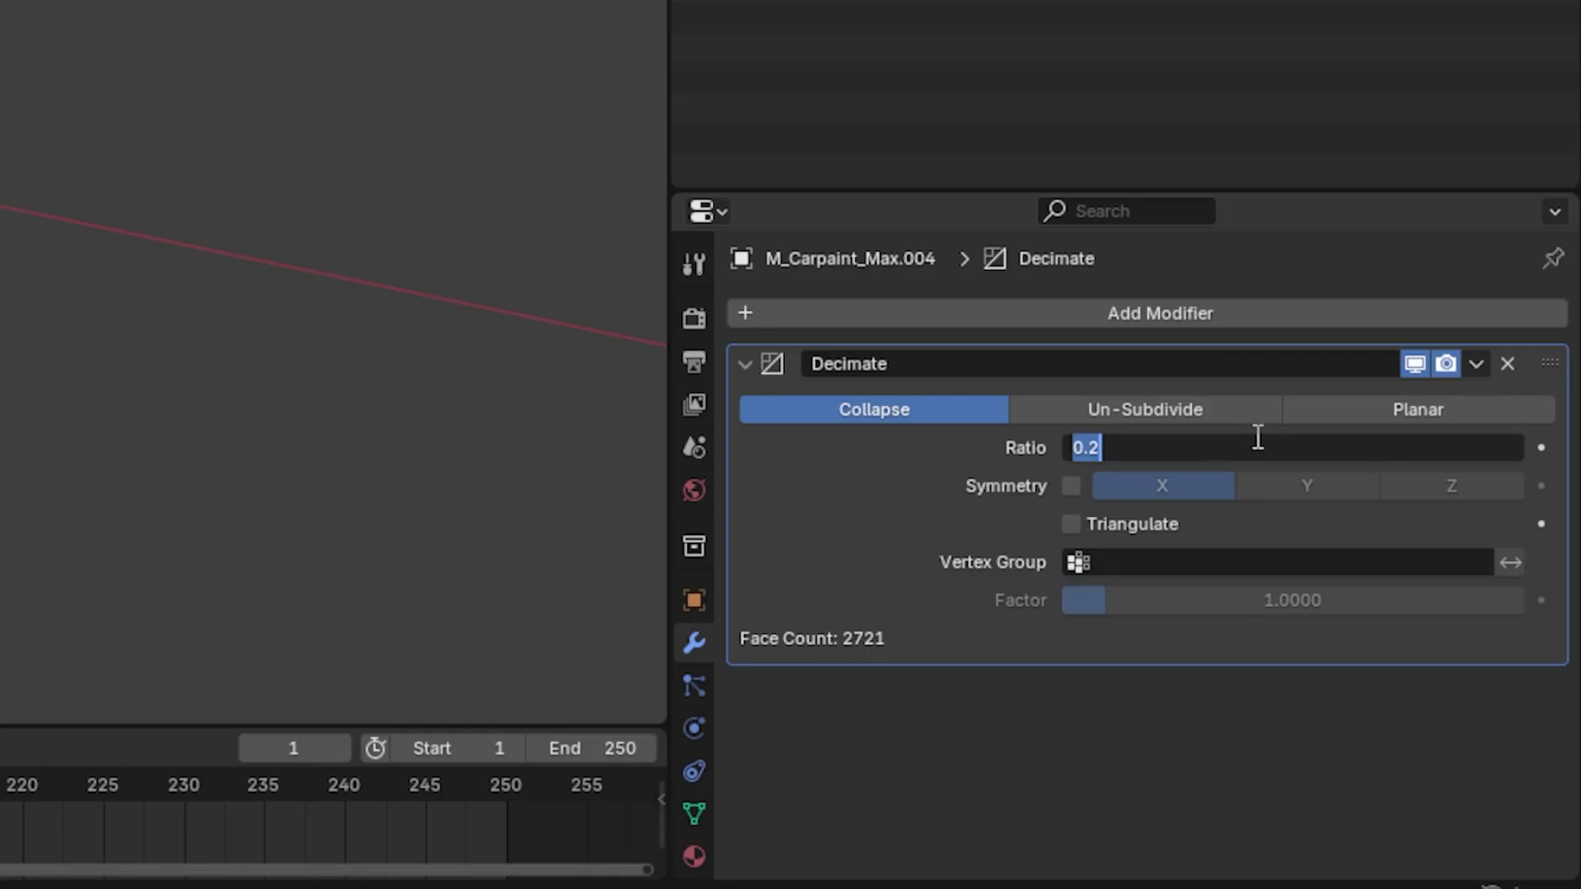
pyautogui.press('Return')
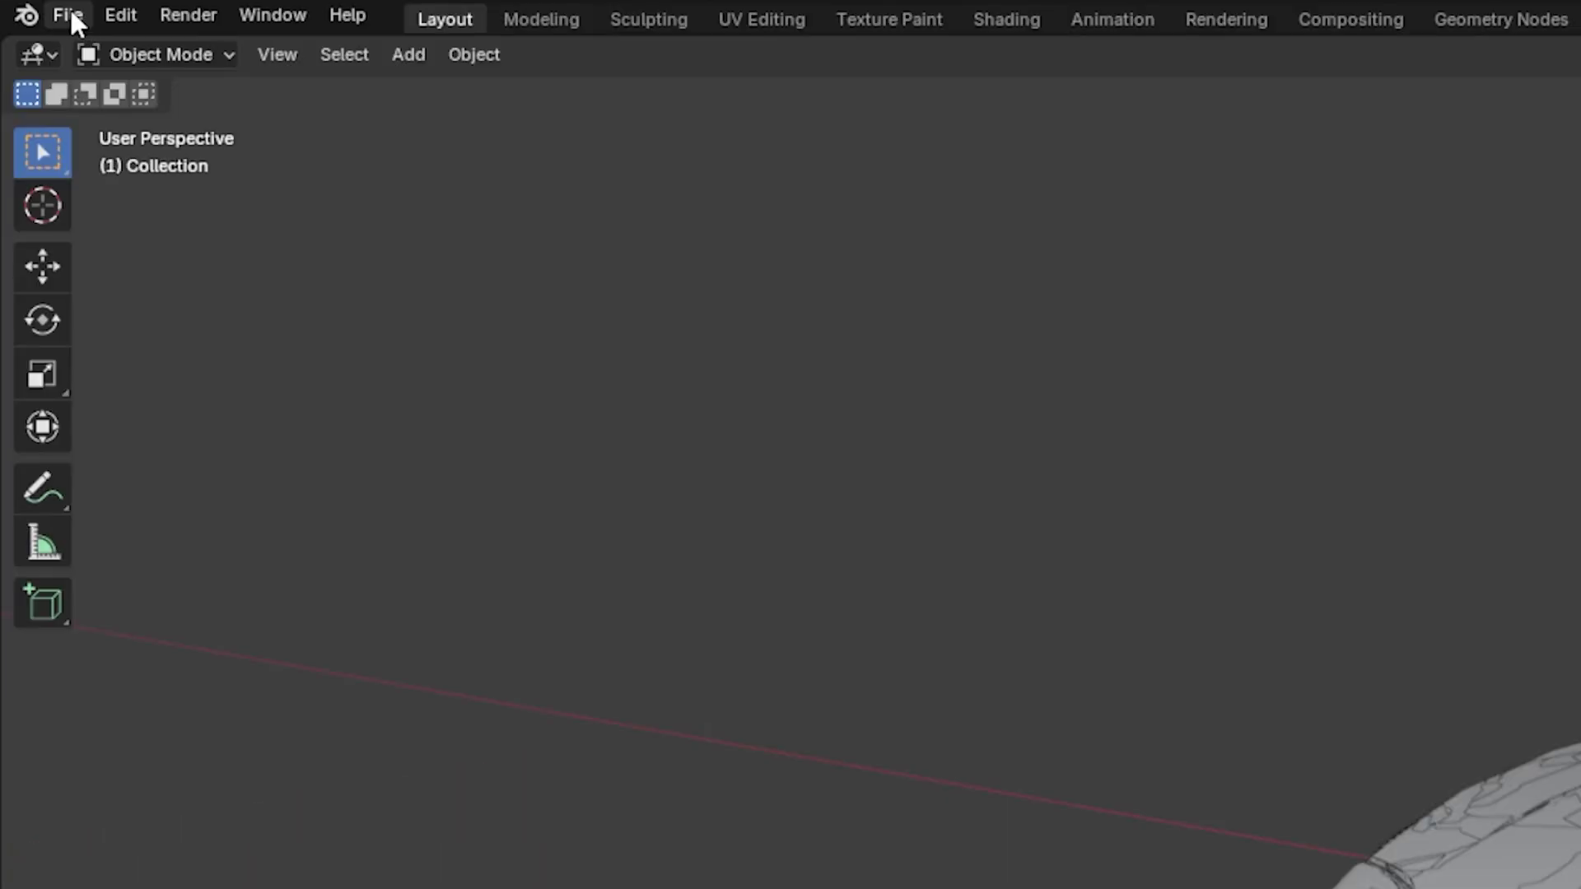
# Set up an FBX export of the decimated Supra scene and clear the default output file name.
pyautogui.click(69, 16)
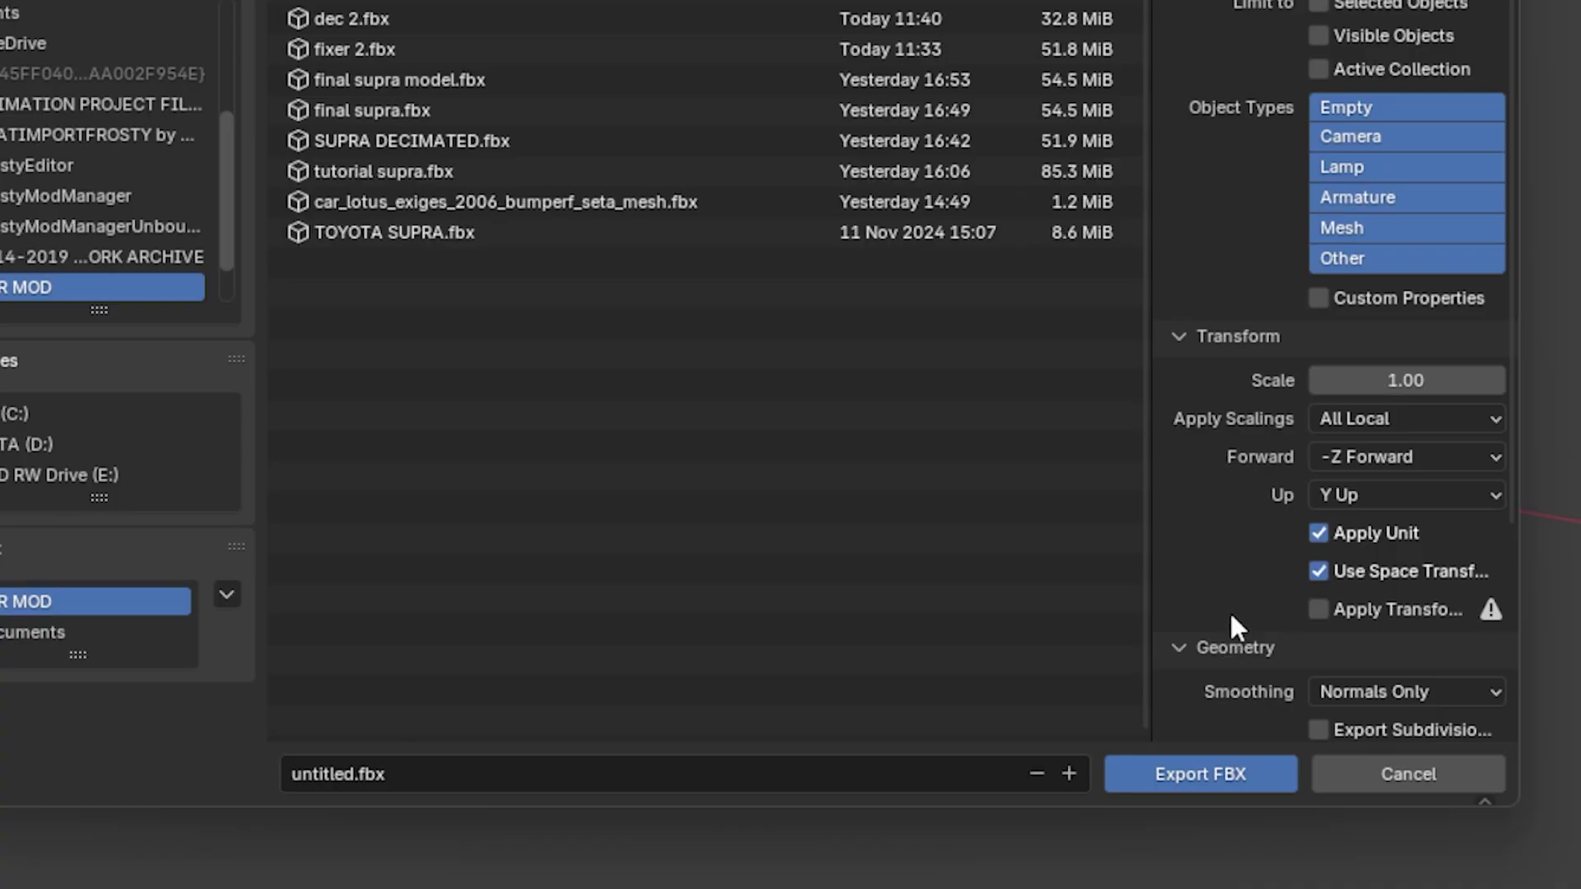
pyautogui.scroll(-5, 1235, 626)
pyautogui.press('BackSpace')
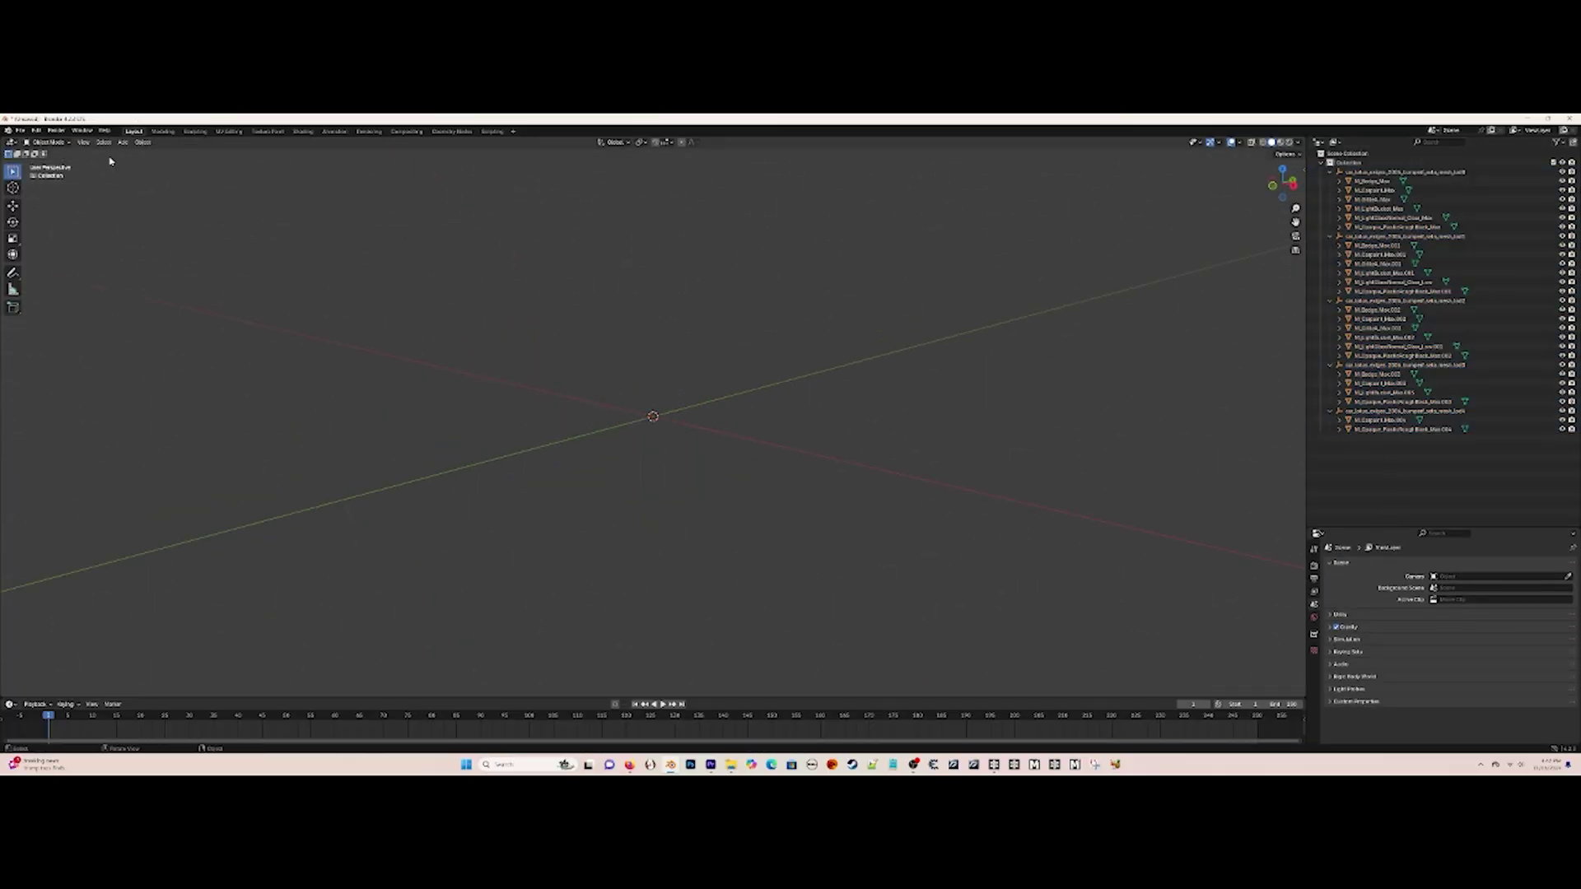
# Import the decimated Supra FBX into the scene holding the Lotus Exige bumper LOD meshes.
pyautogui.click(20, 130)
pyautogui.moveTo(50, 260)
pyautogui.click(157, 344)
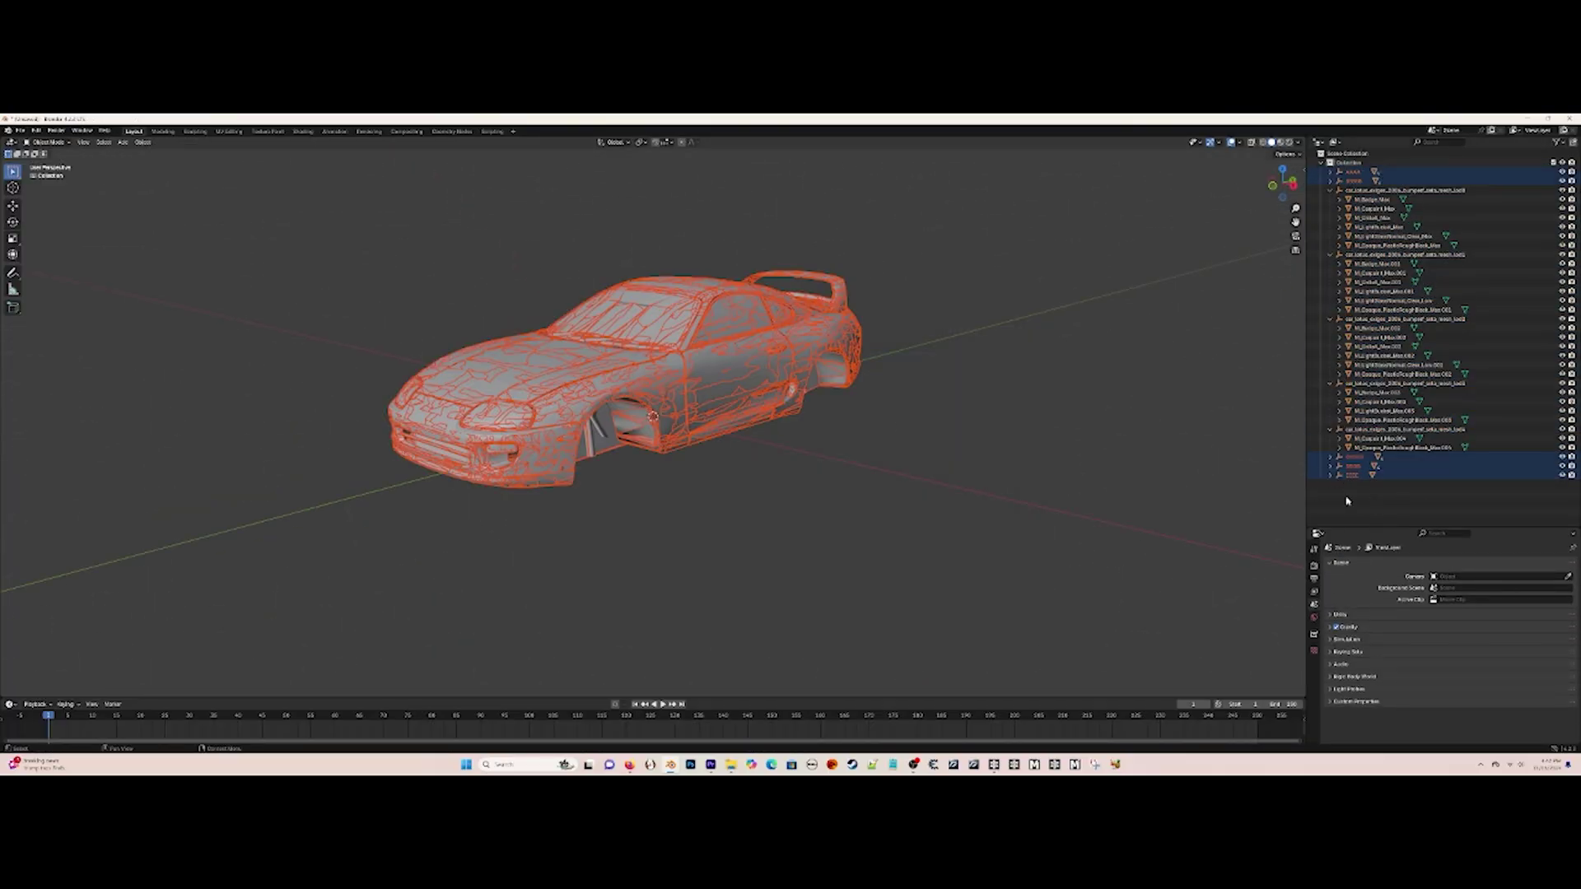
pyautogui.click(1349, 506)
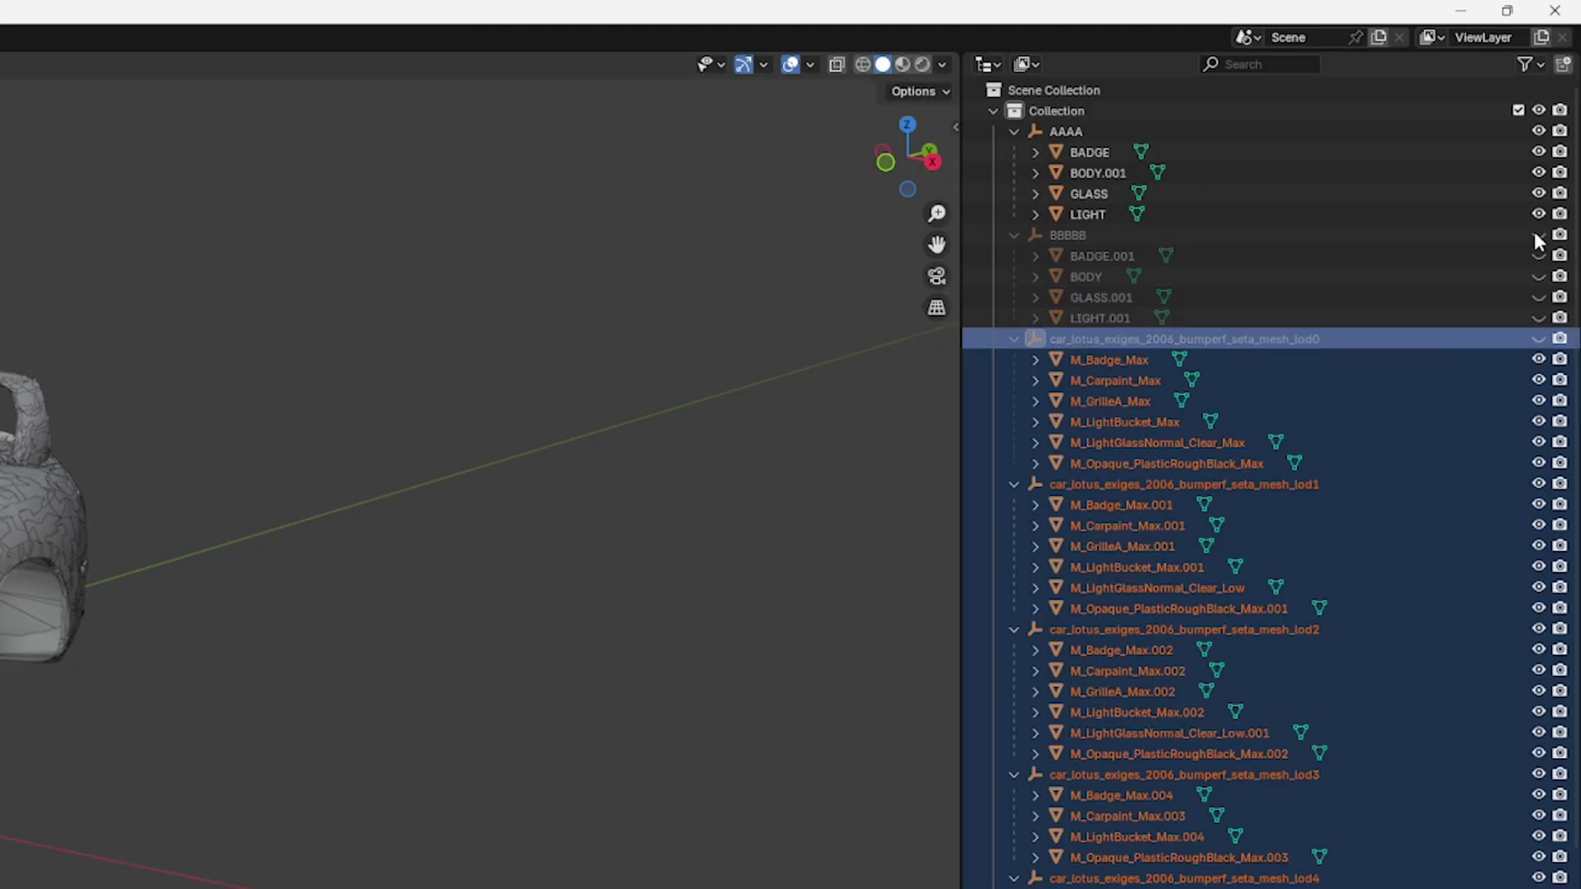
# Join the AAAA badge, body, glass and light meshes into the matching Lotus bumper lod0 meshes and collapse lod0.
pyautogui.hotkey('ctrl', 'j')
pyautogui.click(1542, 151)
pyautogui.hotkey('ctrl', 'j')
pyautogui.click(1538, 173)
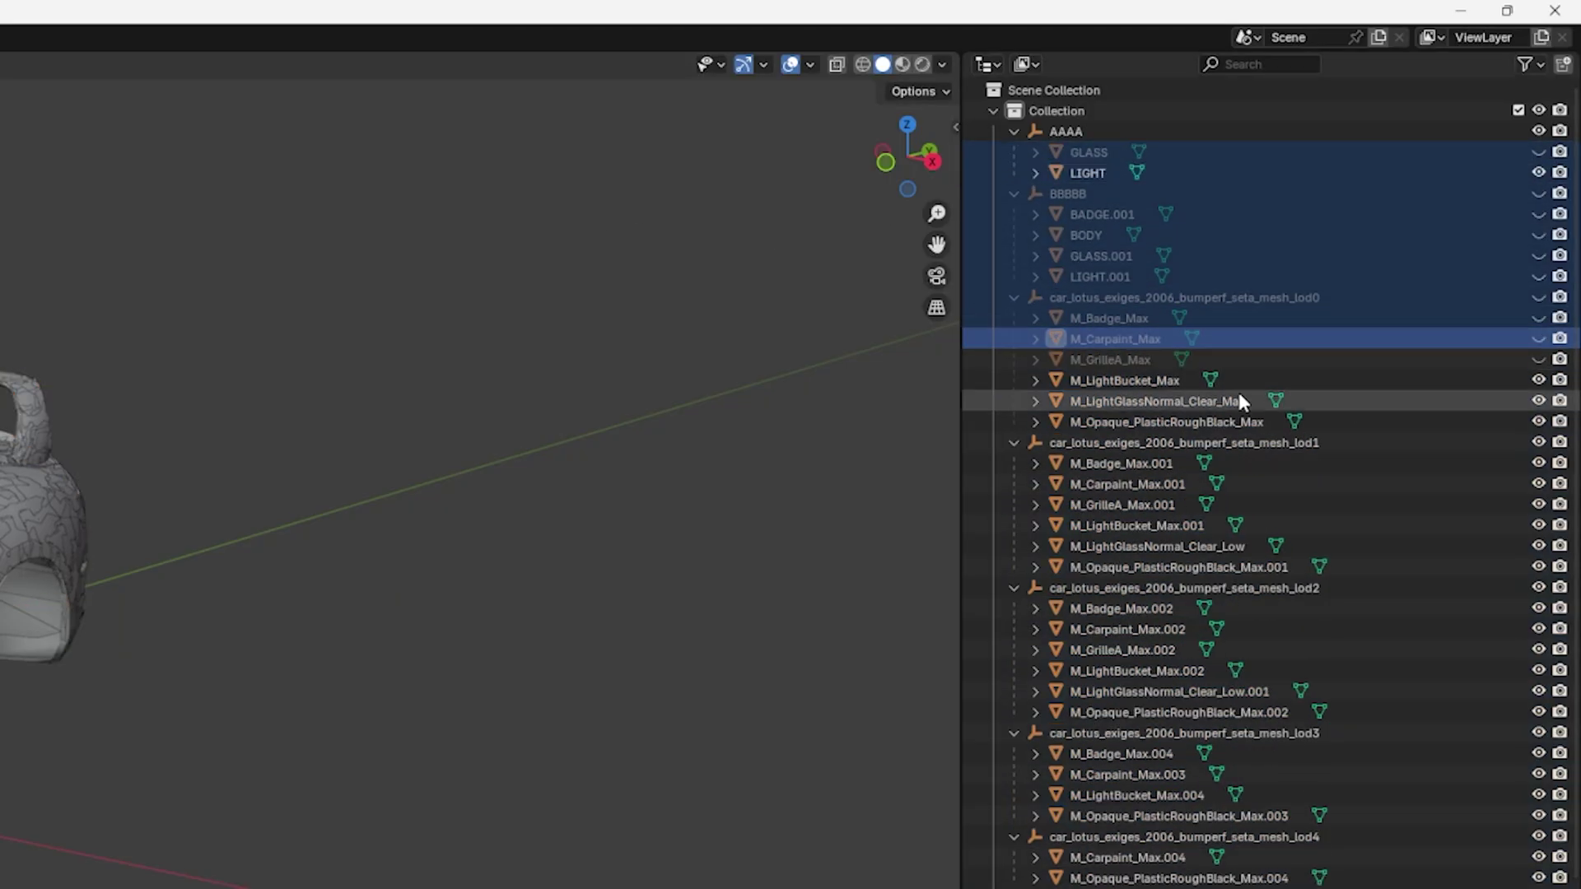
pyautogui.hotkey('ctrl', 'j')
pyautogui.click(1539, 152)
pyautogui.click(1158, 380)
pyautogui.keyDown('shift'); pyautogui.click(1099, 155); pyautogui.keyUp('shift')
pyautogui.hotkey('ctrl', 'j')
pyautogui.click(1014, 256)
# Join the BBBBB Supra meshes into the matching Lotus bumper lod1 meshes.
pyautogui.click(1538, 173)
pyautogui.click(1539, 276)
pyautogui.click(1121, 297)
pyautogui.keyDown('shift'); pyautogui.click(1102, 173); pyautogui.keyUp('shift')
pyautogui.hotkey('ctrl', 'j')
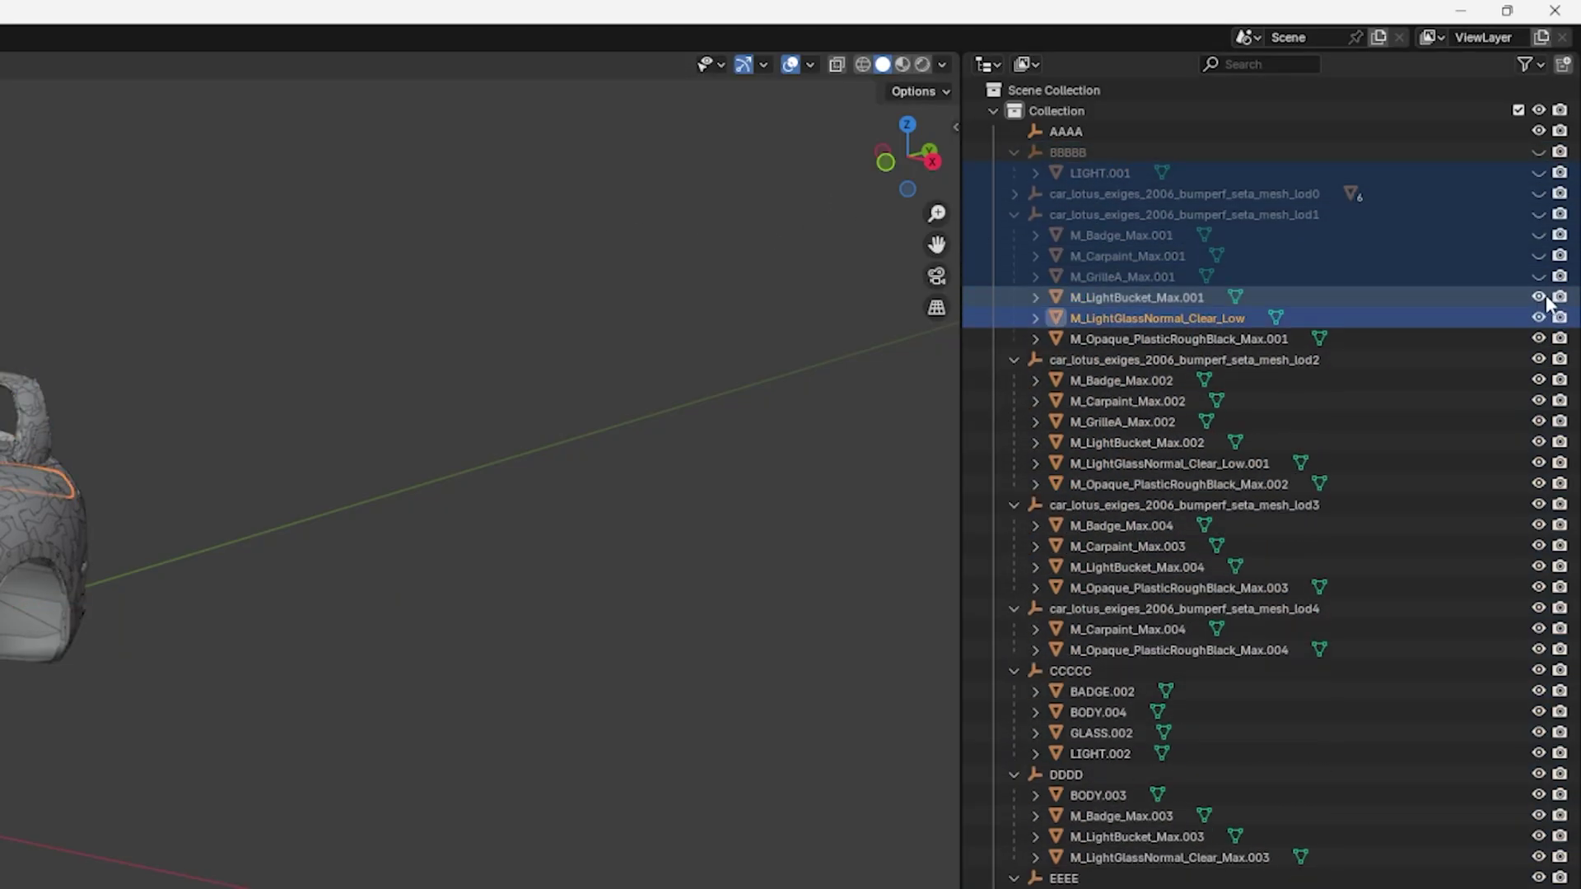
# Join the CCCCC Supra meshes into the matching Lotus bumper lod2 meshes and collapse lod2.
pyautogui.moveTo(1538, 359)
pyautogui.mouseDown()
pyautogui.moveTo(1538, 512)
pyautogui.moveTo(1539, 256)
pyautogui.mouseUp()
pyautogui.keyDown('shift'); pyautogui.click(1122, 235); pyautogui.keyUp('shift')
pyautogui.hotkey('ctrl', 'j')
pyautogui.click(1538, 256)
pyautogui.hotkey('ctrl', 'j')
pyautogui.keyDown('shift'); pyautogui.click(1170, 318); pyautogui.keyUp('shift')
pyautogui.hotkey('ctrl', 'j')
pyautogui.click(1014, 214)
# Join the DDDD Supra meshes into the matching Lotus bumper lod3 meshes and collapse lod3.
pyautogui.click(1539, 256)
pyautogui.hotkey('ctrl', 'j')
pyautogui.click(1538, 276)
pyautogui.hotkey('ctrl', 'j')
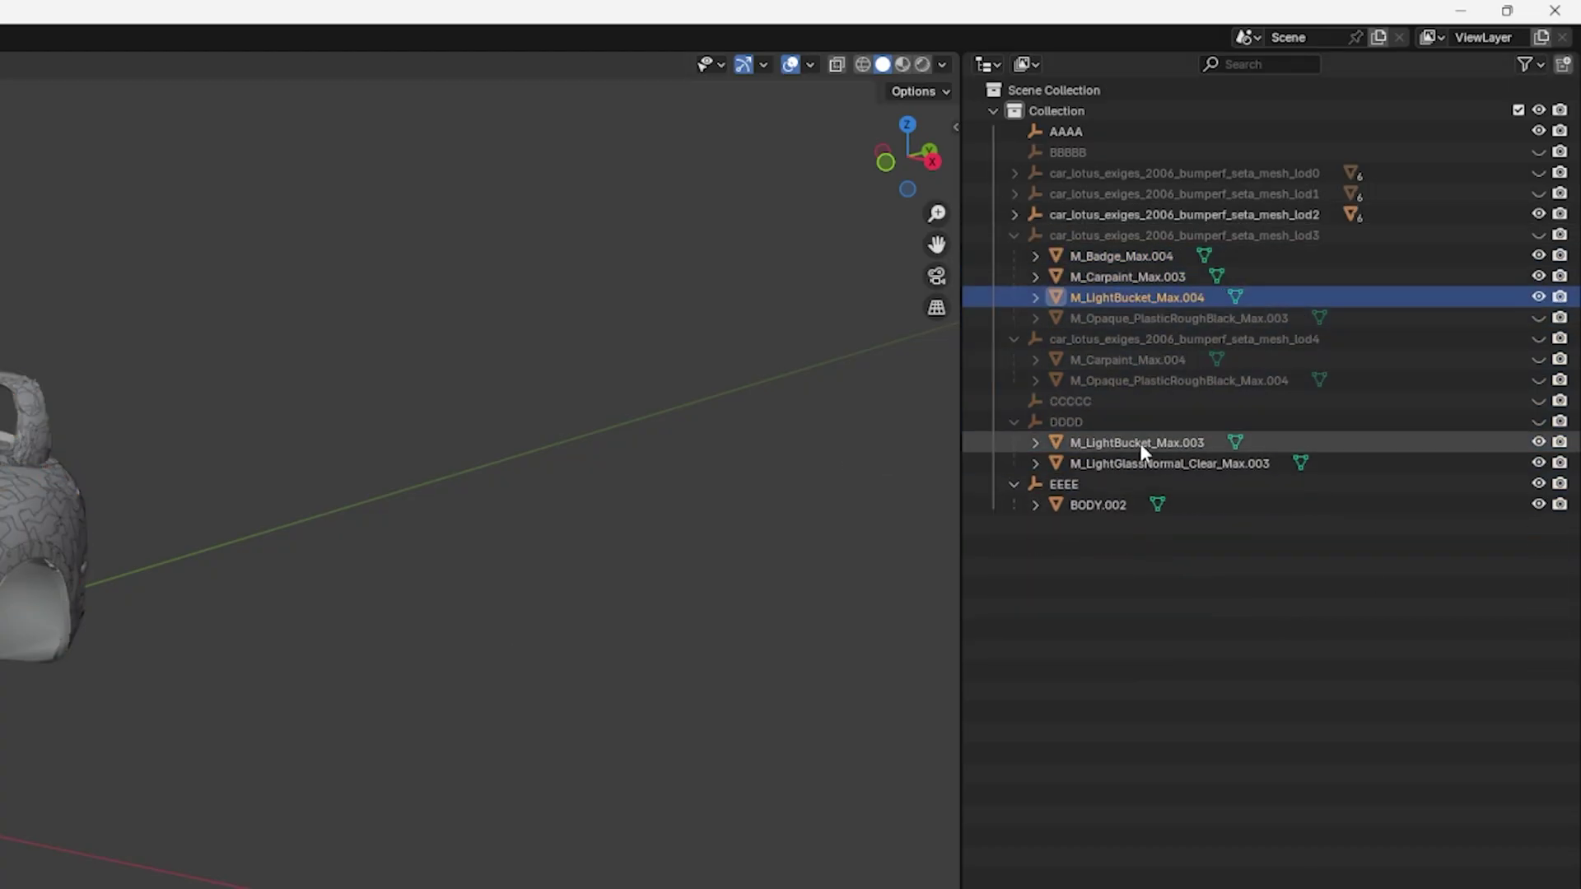
pyautogui.keyDown('shift'); pyautogui.click(1139, 443); pyautogui.keyUp('shift')
pyautogui.hotkey('ctrl', 'j')
pyautogui.click(1014, 235)
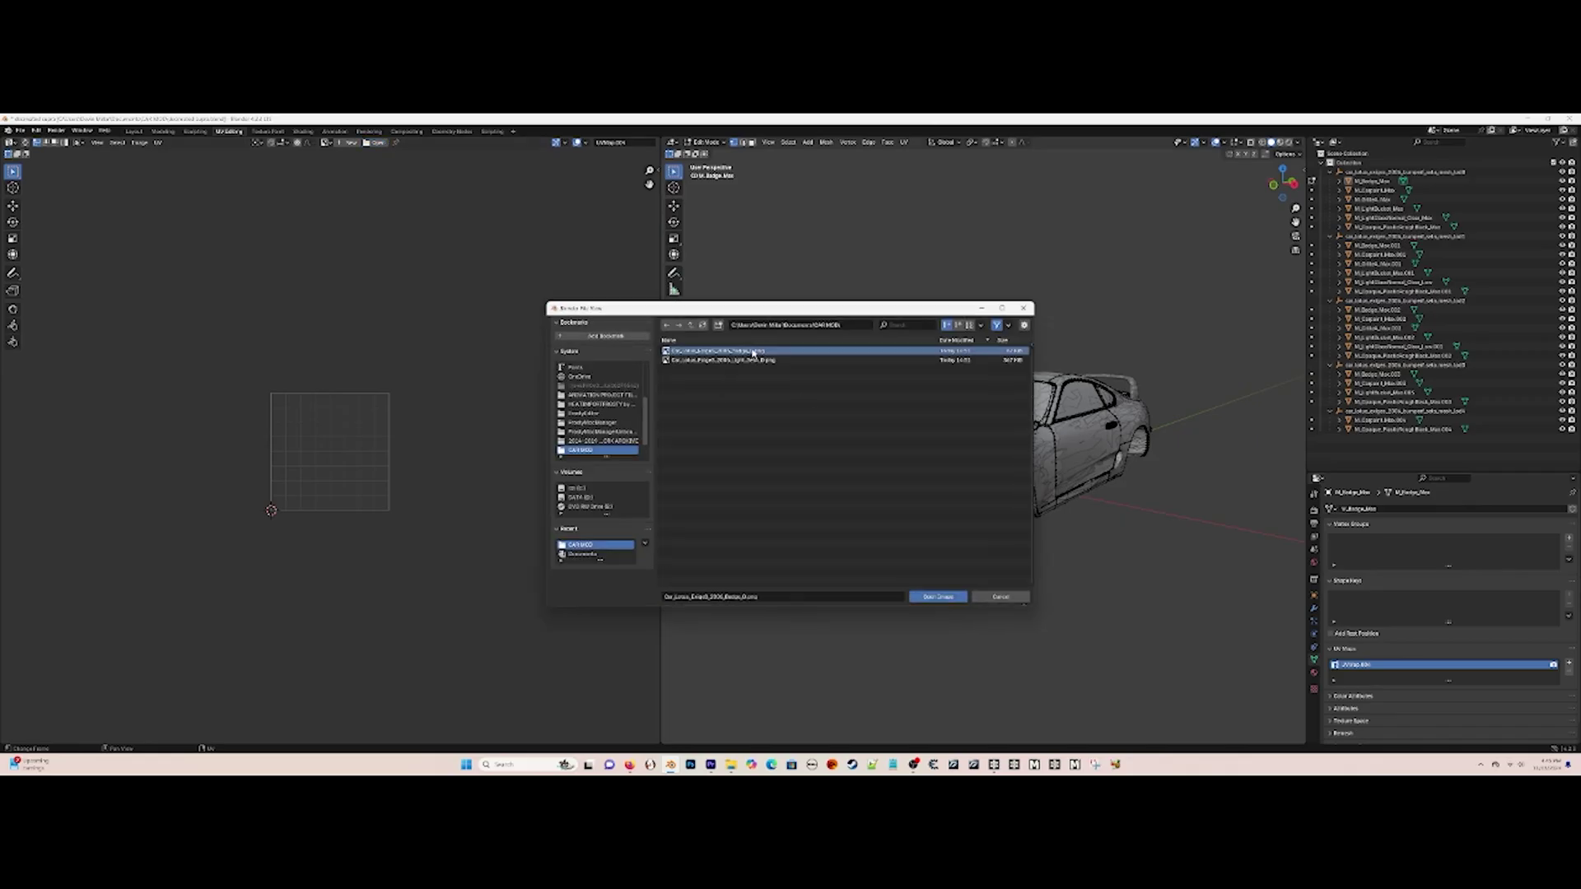
# Load the Lotus Exige badge texture as the background image for editing the M_Badge_Max UVs.
pyautogui.doubleClick(752, 354)
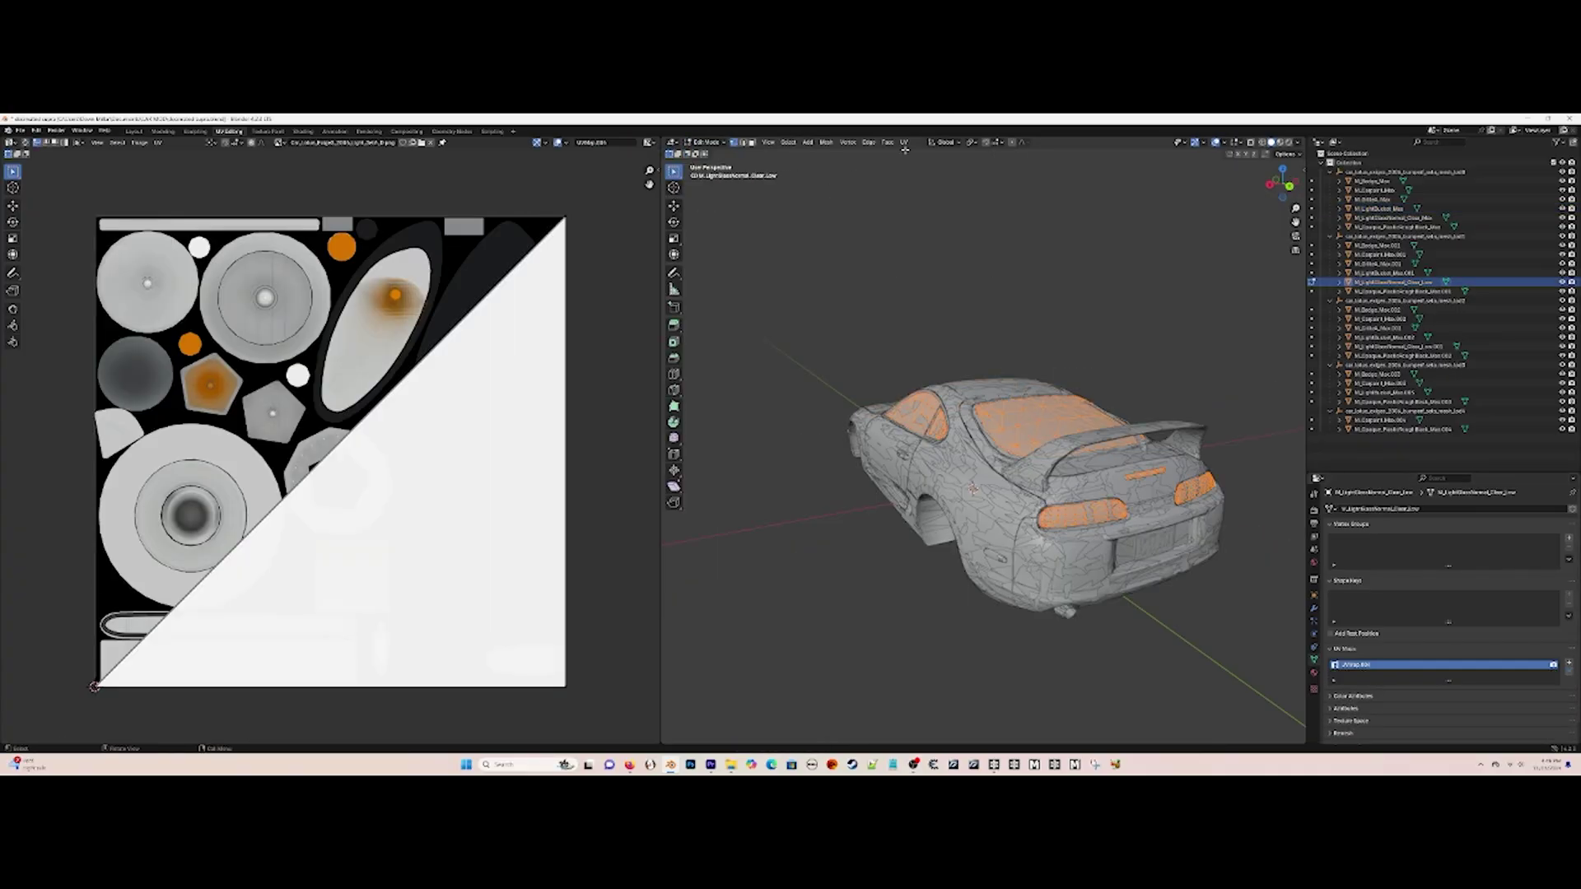
# Scale the UVs of M_LightGlassNormal_Clear_Low to 0 and add extra UV maps to the mesh.
pyautogui.press('s')
pyautogui.press('0')
pyautogui.press('Return')
pyautogui.click(1569, 663)
pyautogui.click(1569, 663)
pyautogui.click(1568, 663)
pyautogui.click(1433, 665)
pyautogui.press('Tab')
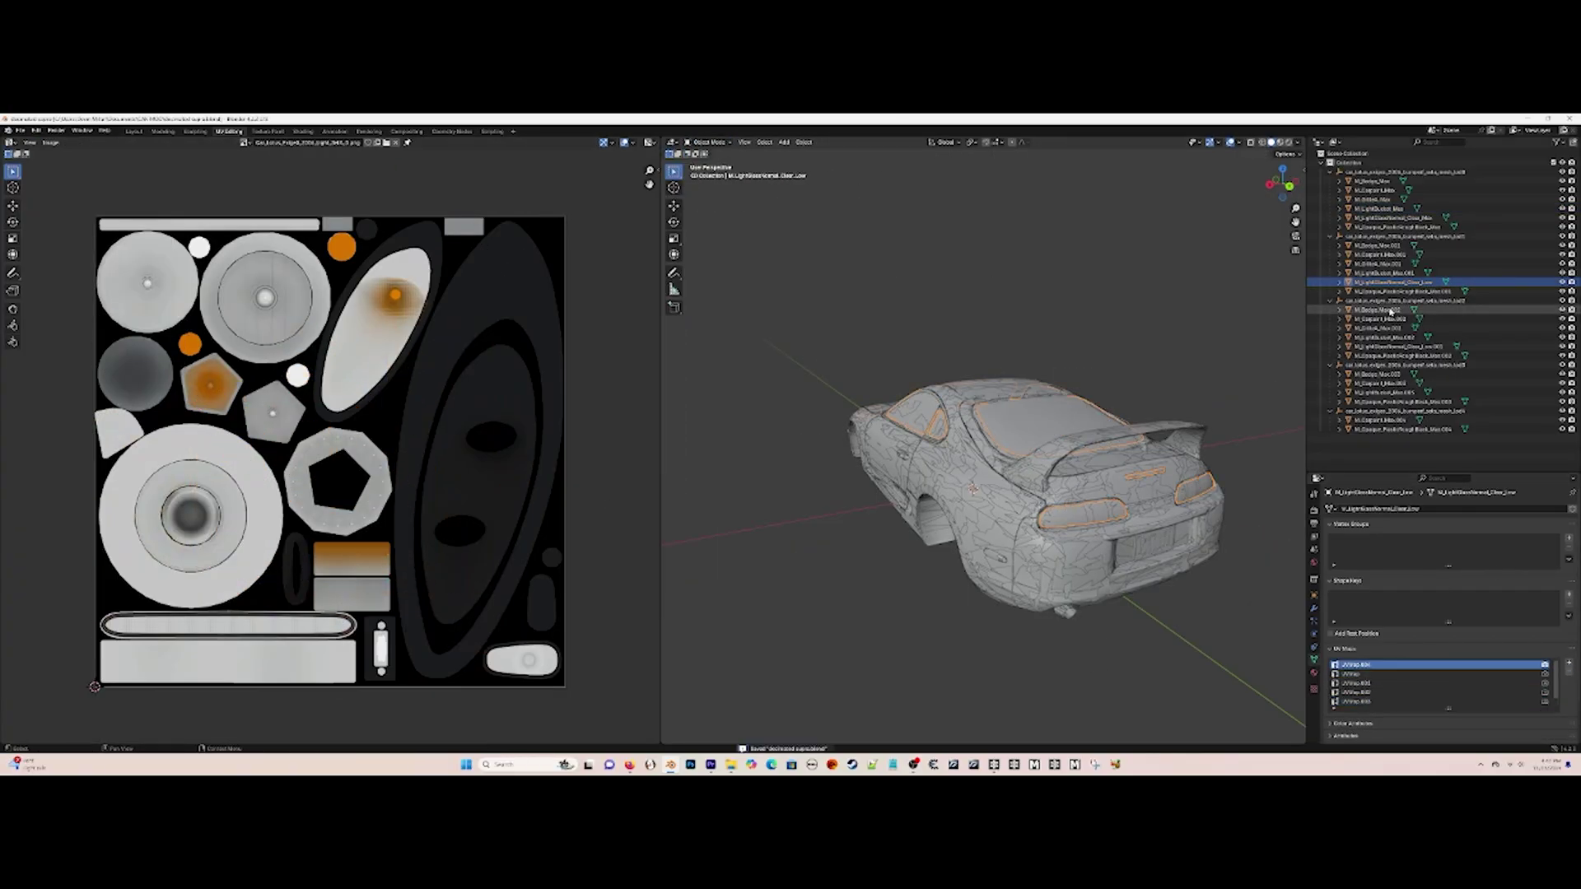
# Scale the UVs of M_Badge_Max.002 to 0 over the badge texture and add extra UV maps.
pyautogui.click(1384, 309)
pyautogui.click(705, 143)
pyautogui.click(709, 162)
pyautogui.scroll(4, 329, 451)
pyautogui.press('s')
pyautogui.press('0')
pyautogui.press('Return')
pyautogui.click(1569, 663)
pyautogui.click(1569, 663)
pyautogui.click(1569, 663)
pyautogui.click(721, 144)
# Edit the UVs of M_LightBucket_Max.002 and M_LightGlassNormal_Clear_Low.001, placing them over the light texture with extra UV maps.
pyautogui.click(1384, 337)
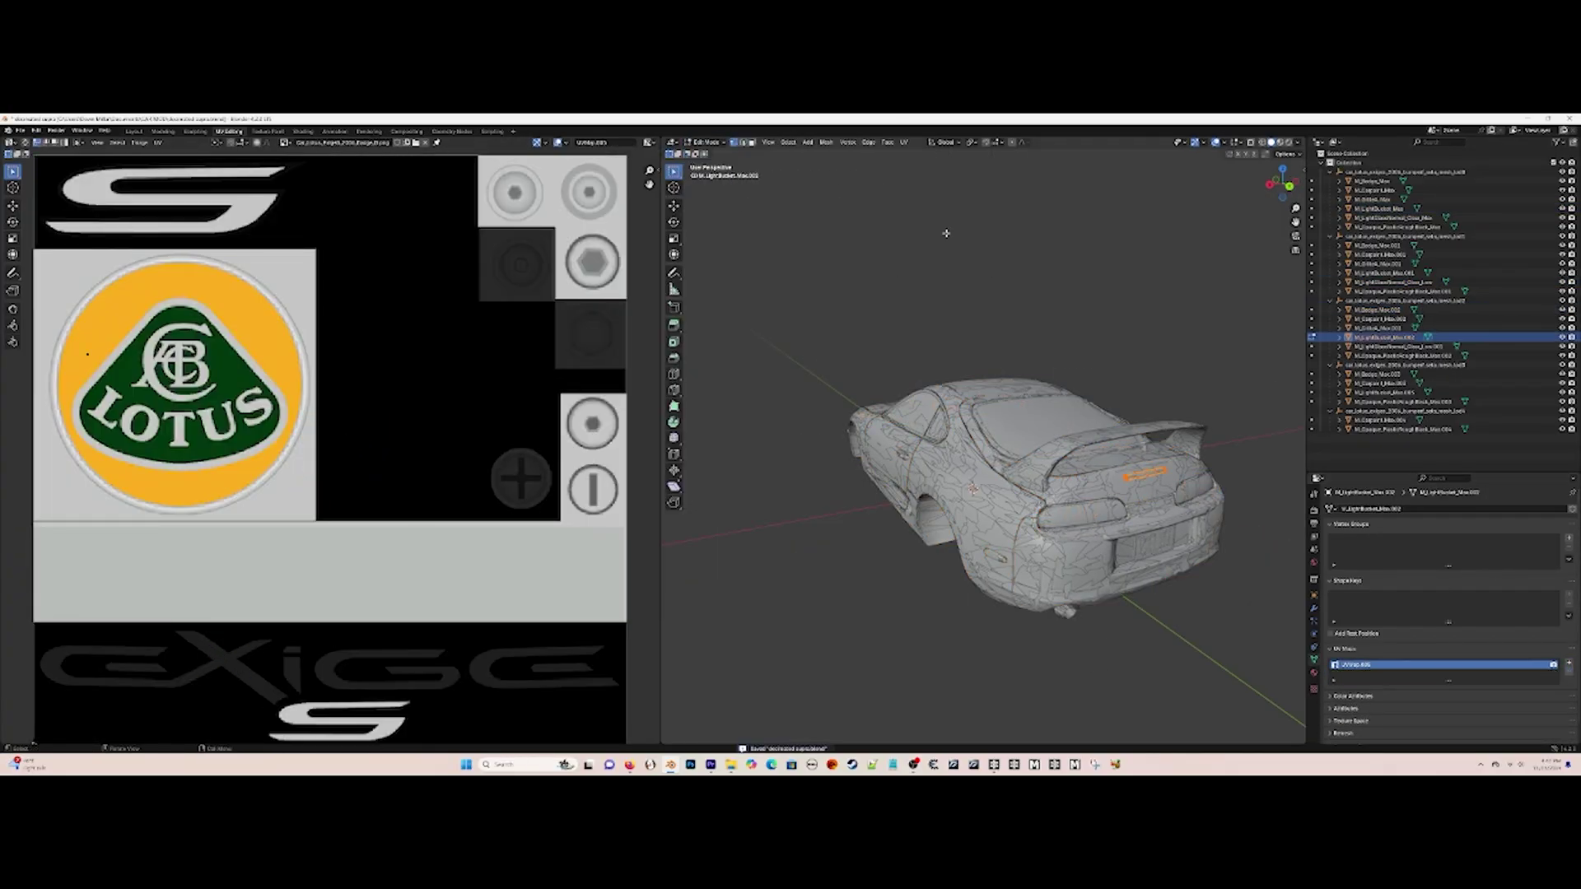
pyautogui.scroll(1, 451, 554)
pyautogui.click(1384, 346)
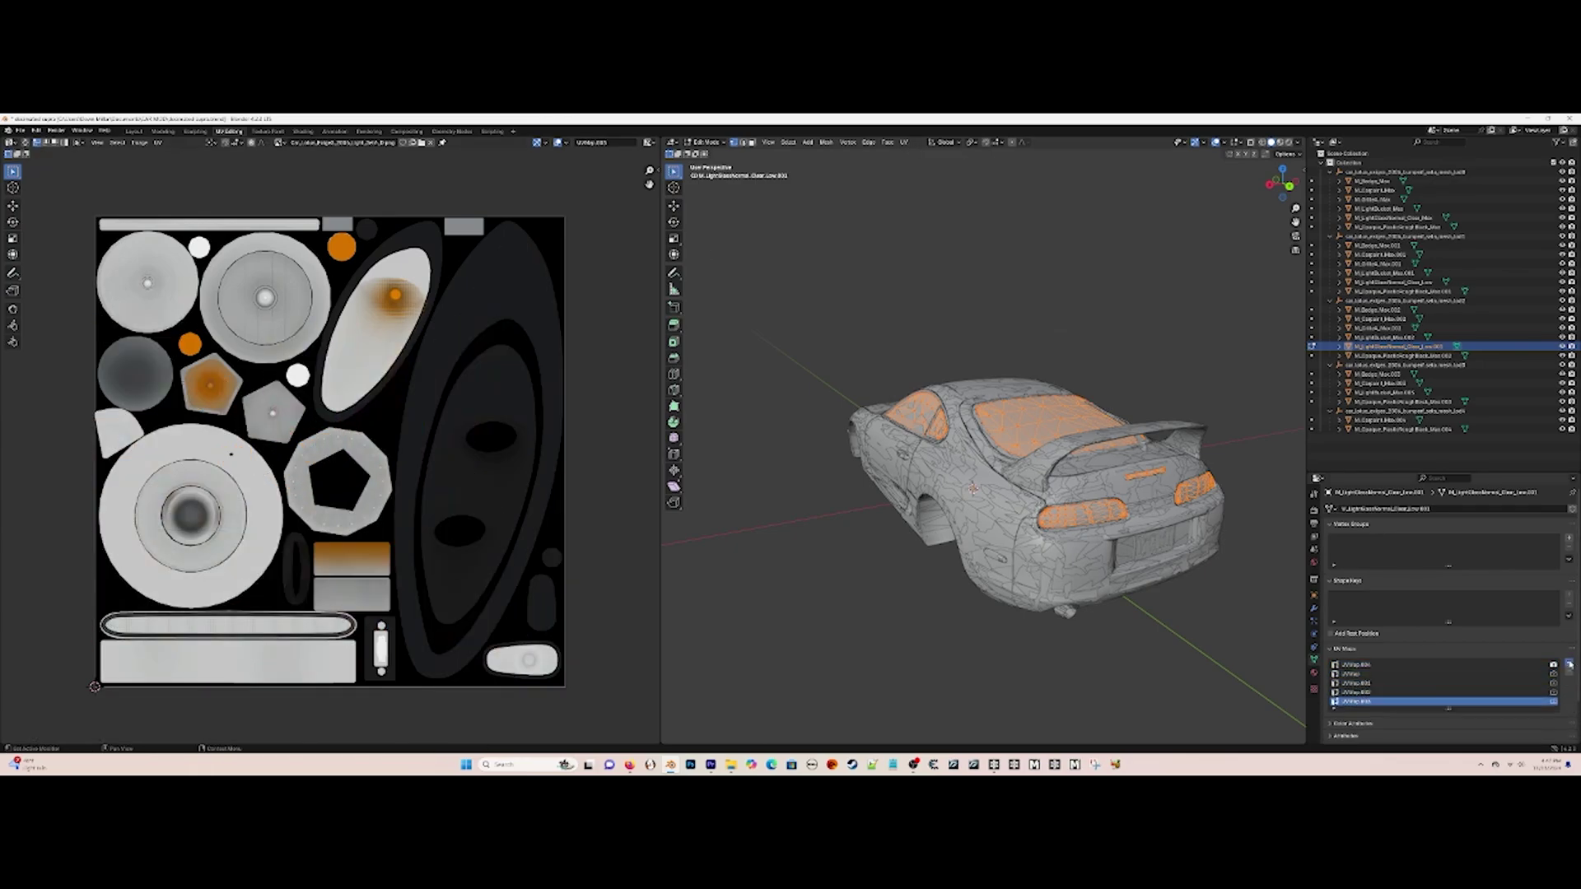
pyautogui.click(528, 262)
pyautogui.press('Tab')
# Scale the UVs of the lod3 badge mesh to 0 and add extra UV maps.
pyautogui.click(1384, 374)
pyautogui.scroll(-1, 423, 314)
pyautogui.click(705, 143)
pyautogui.click(709, 162)
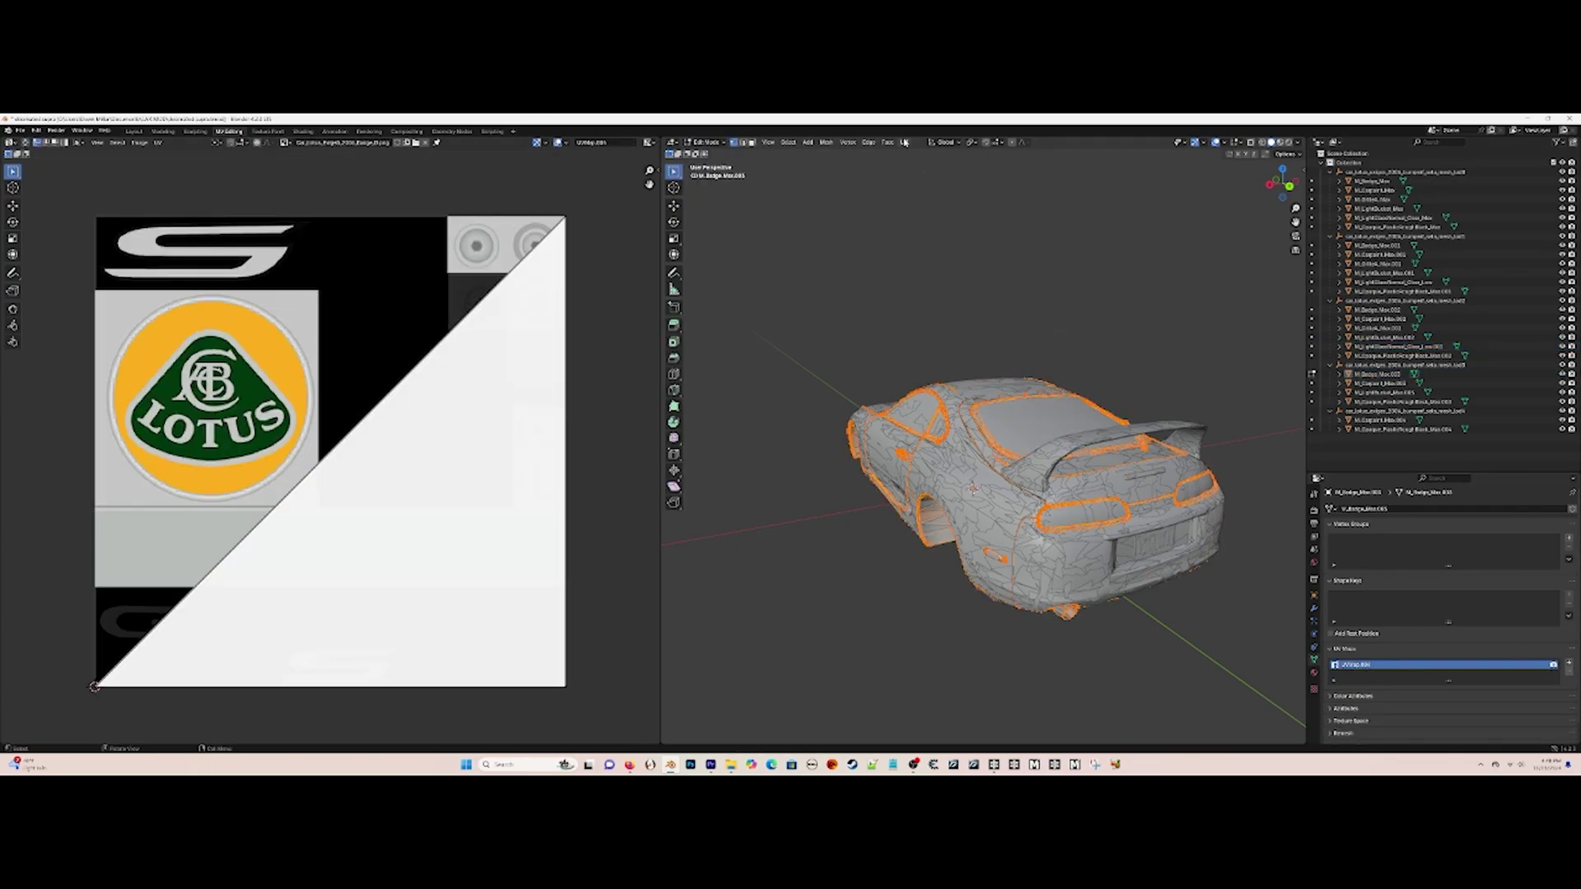
pyautogui.press('s')
pyautogui.press('0')
pyautogui.press('Return')
pyautogui.click(1569, 663)
pyautogui.press('Tab')
# Scale the UVs of the lod3 light bucket mesh to 0, add extra UV maps and save the file.
pyautogui.click(1384, 392)
pyautogui.press('Tab')
pyautogui.press('s')
pyautogui.press('0')
pyautogui.press('Return')
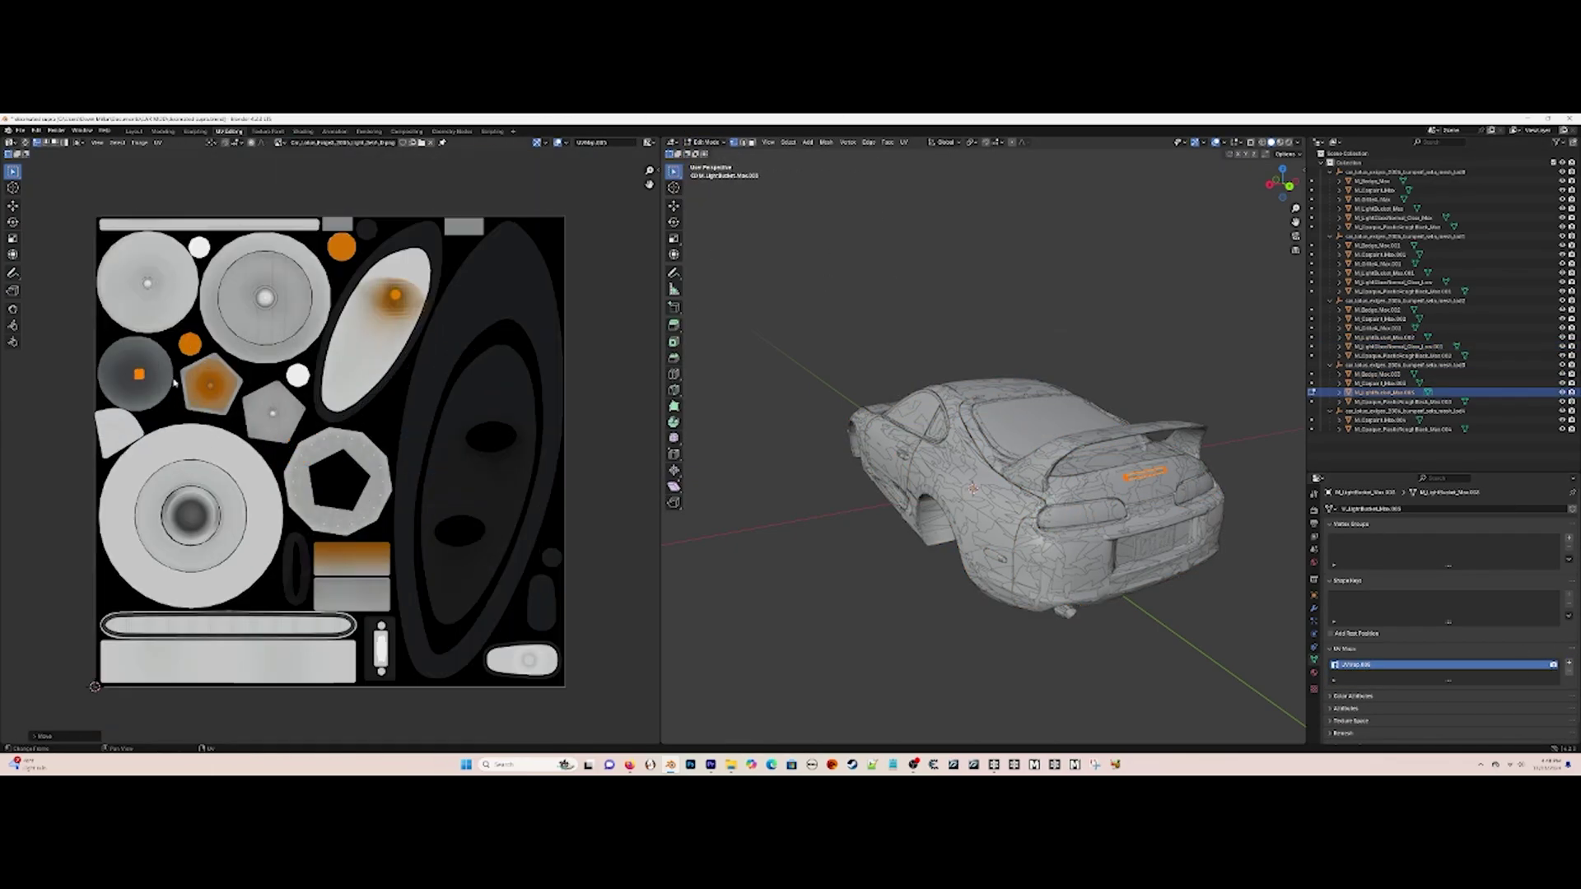
pyautogui.click(1569, 663)
pyautogui.click(1569, 663)
pyautogui.click(1569, 663)
pyautogui.press('Tab')
pyautogui.hotkey('ctrl', 's')
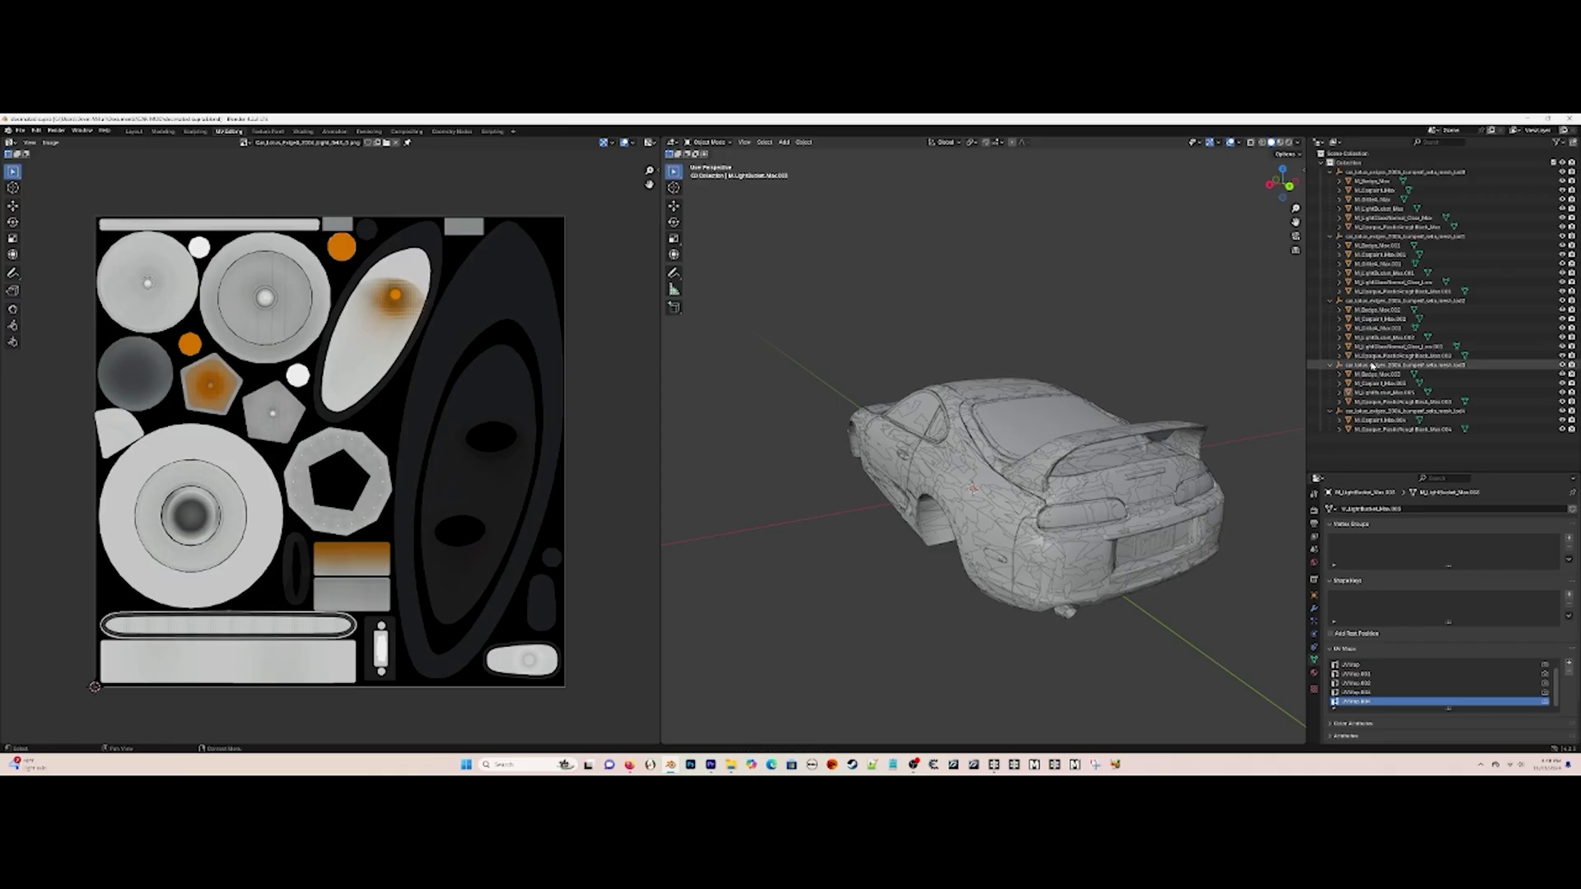
# Save the file and set up an FBX export with Tangent Space enabled, opening its file name for editing.
pyautogui.click(1386, 337)
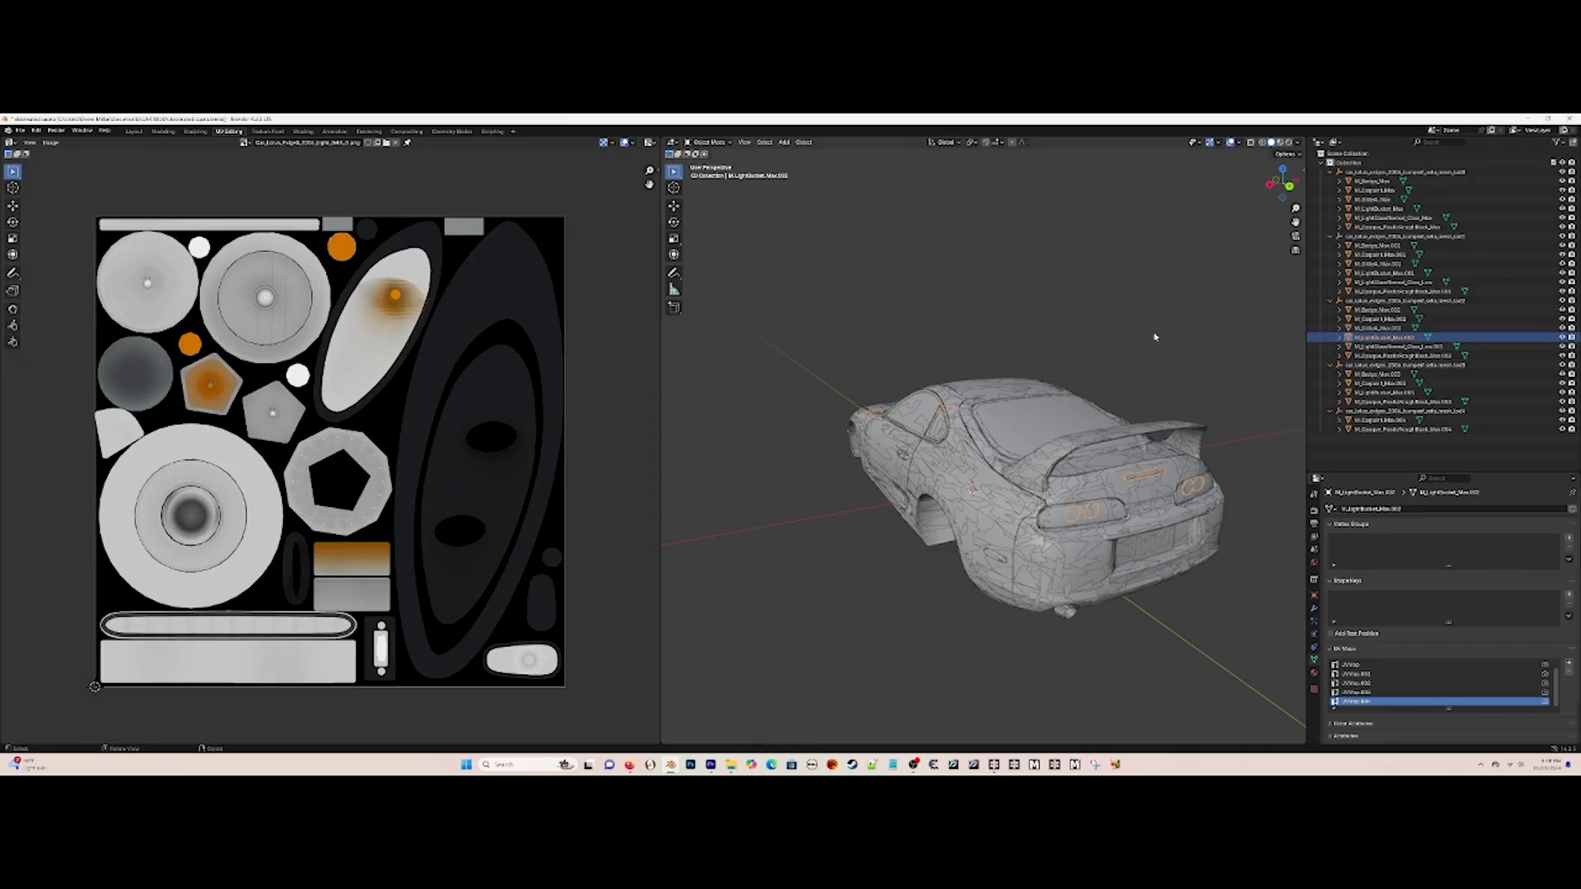
pyautogui.hotkey('ctrl', 's')
pyautogui.click(134, 131)
pyautogui.click(20, 130)
pyautogui.moveTo(49, 272)
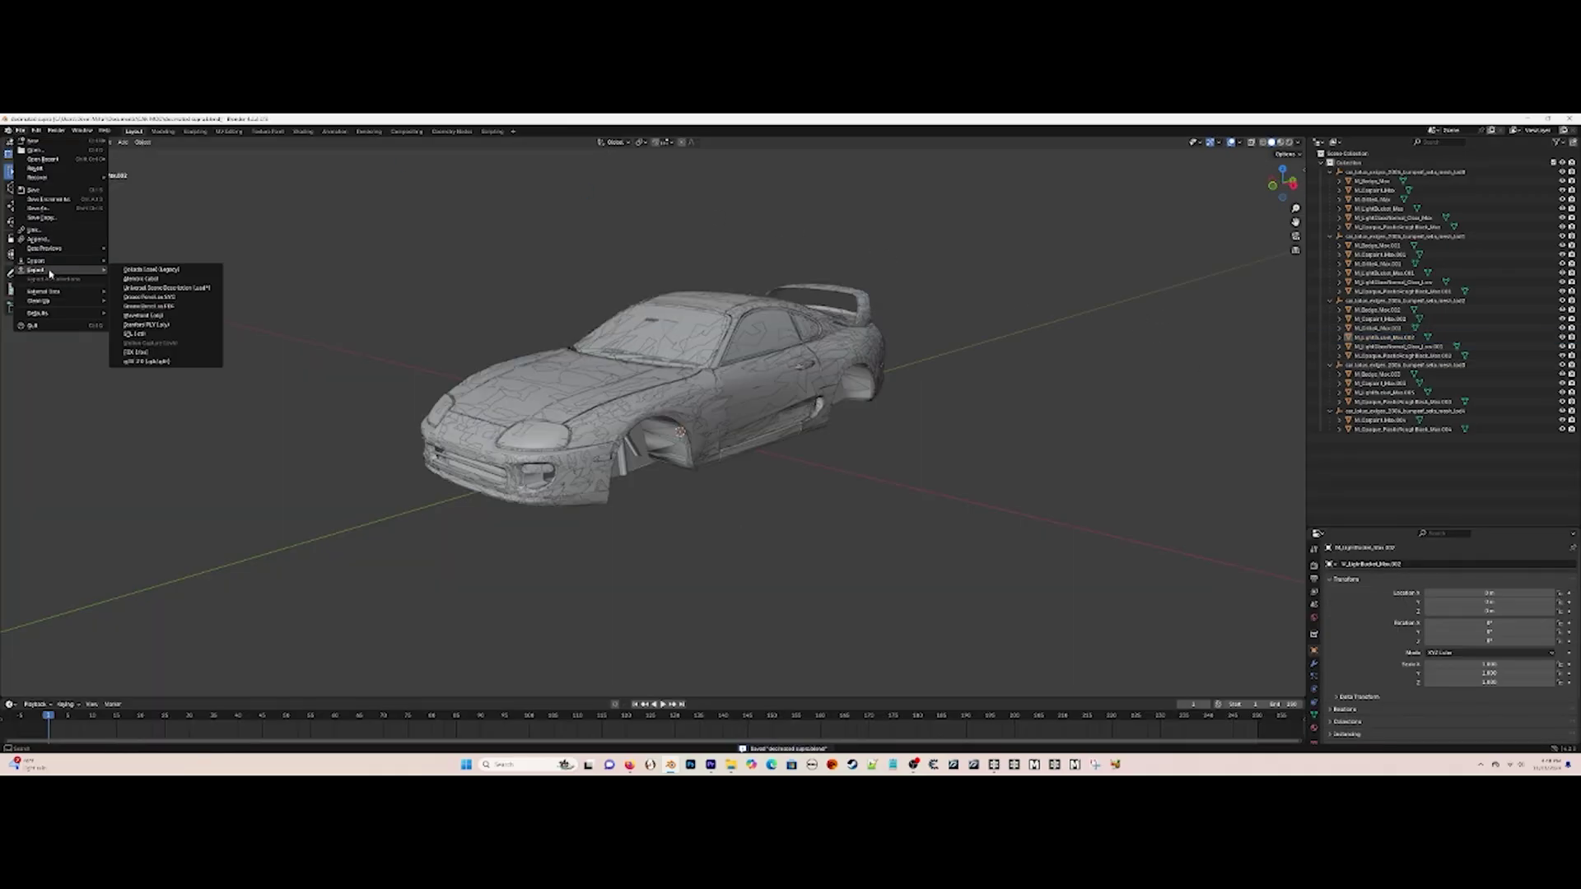
pyautogui.click(159, 353)
pyautogui.scroll(-3, 978, 494)
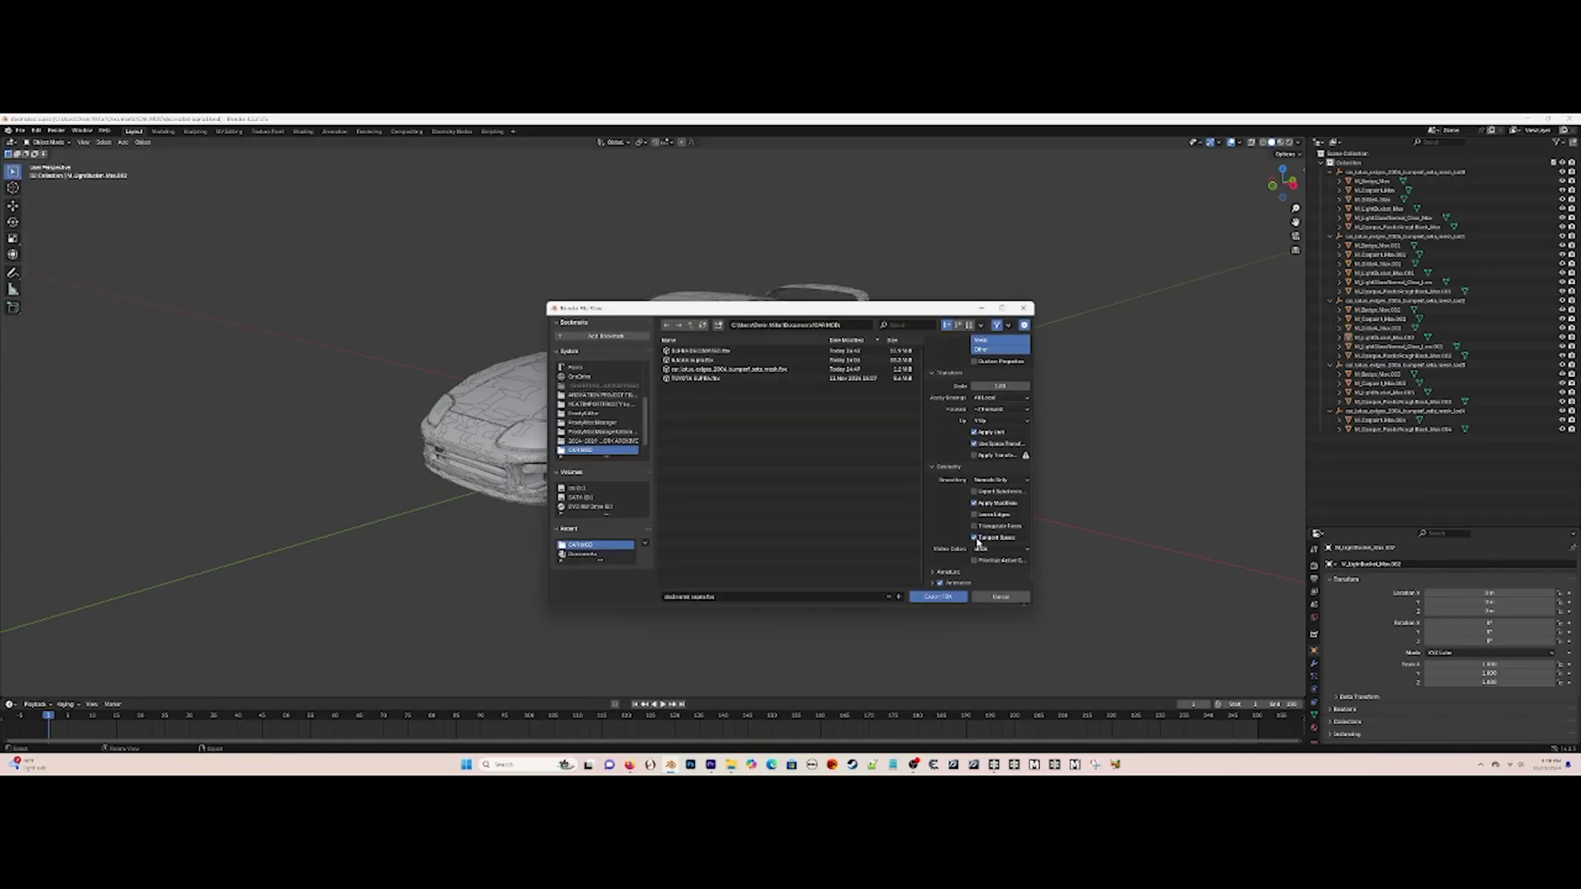
pyautogui.doubleClick(681, 595)
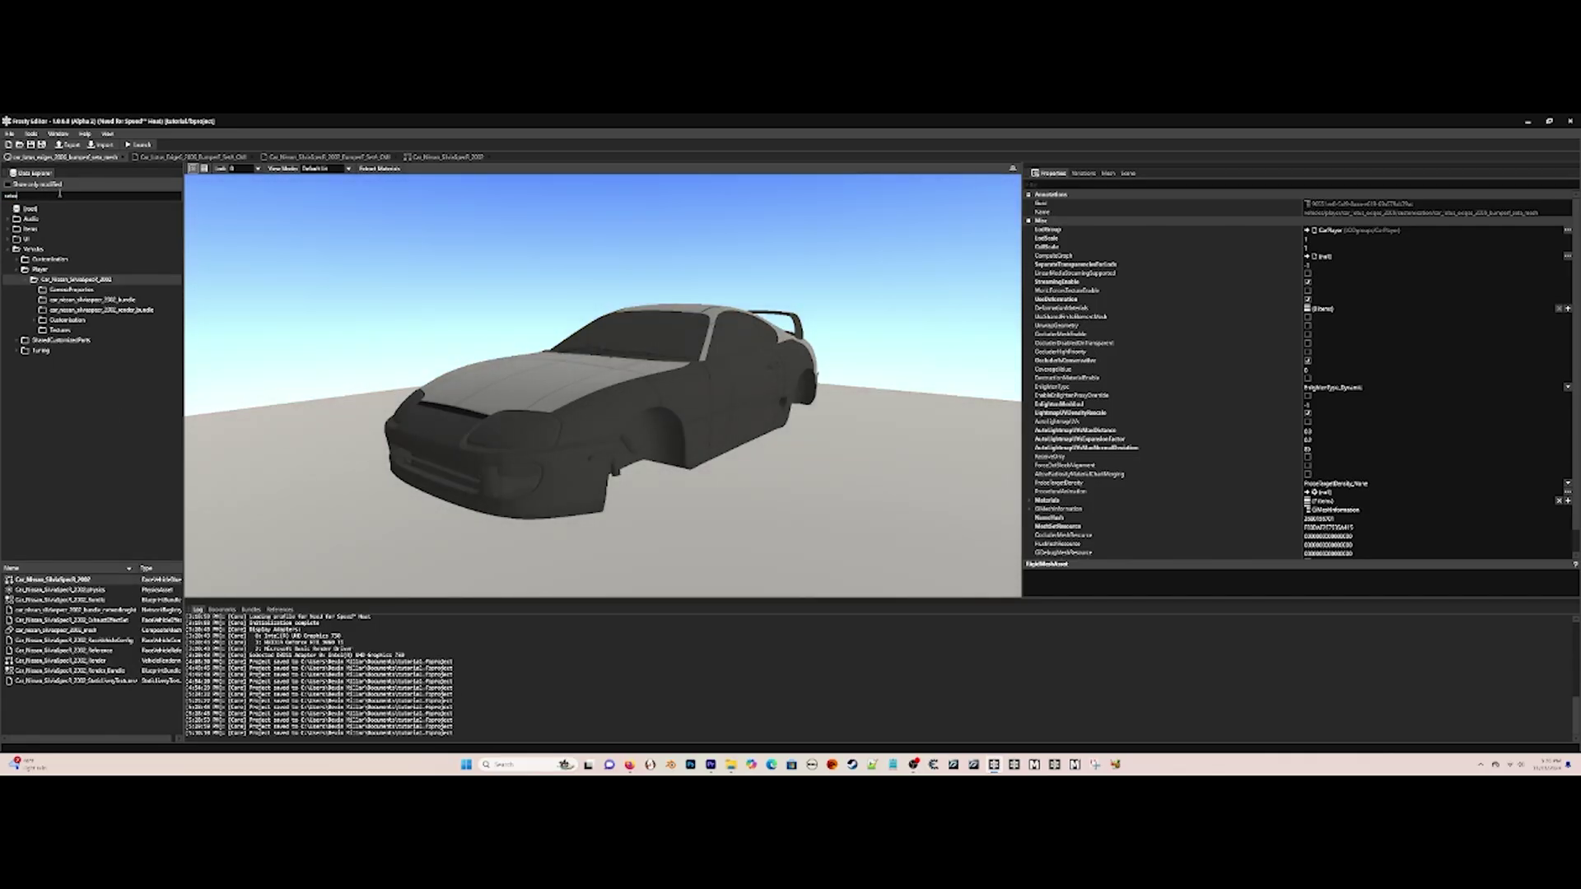
# In Frosty Editor, filter the assets and open car_ford_hotrod_1932_bumperchassisr_setxe_mesh from the Hotrod's Customization folder.
pyautogui.press('Return')
pyautogui.click(27, 290)
pyautogui.click(61, 300)
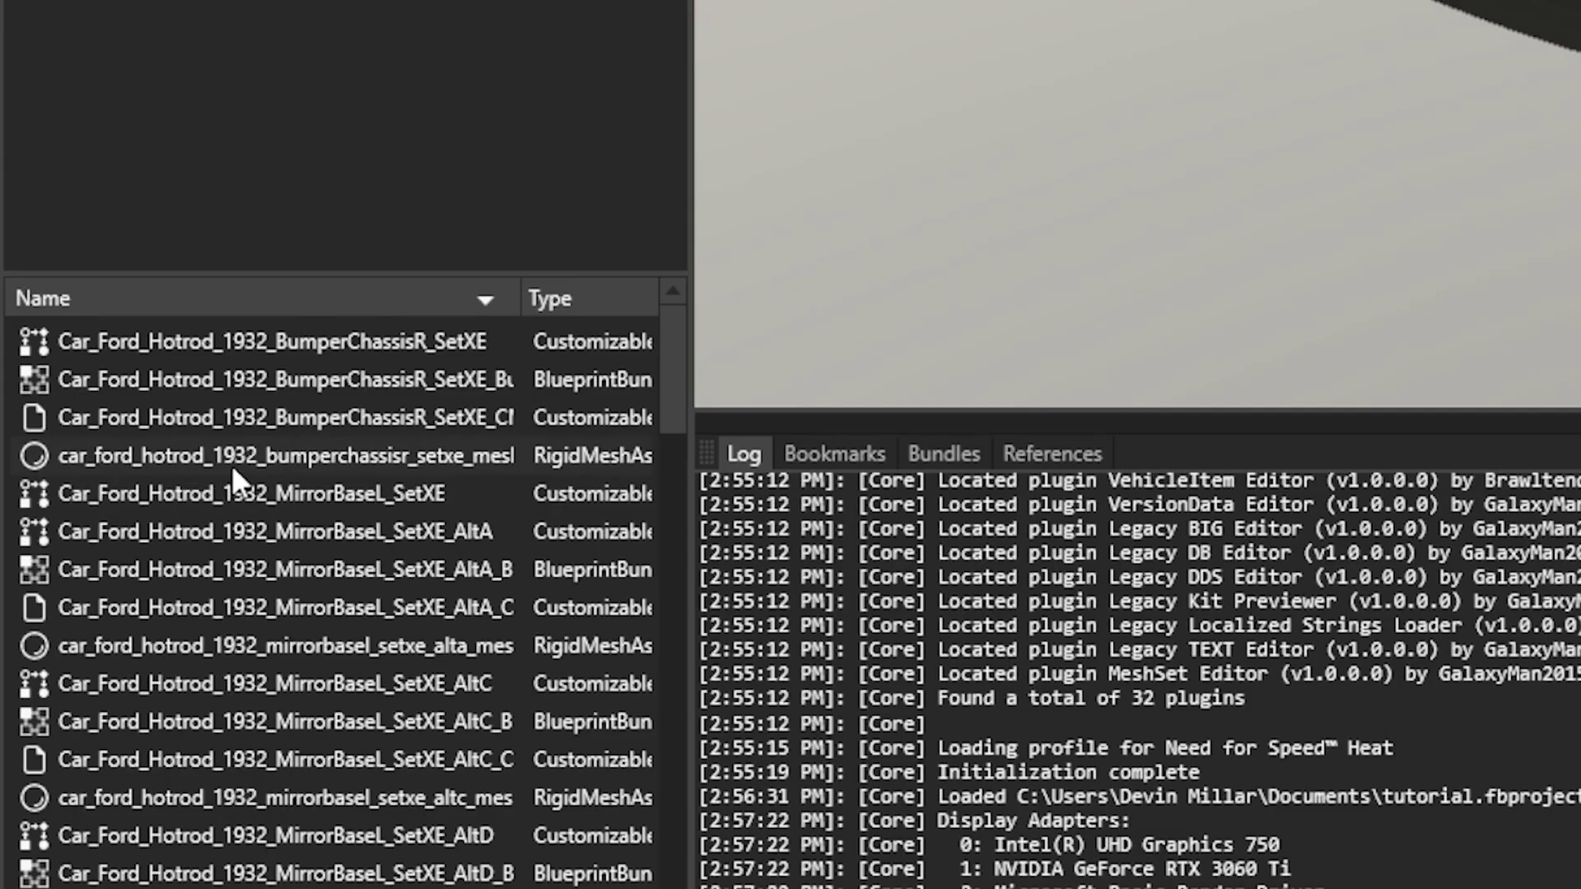
pyautogui.doubleClick(61, 611)
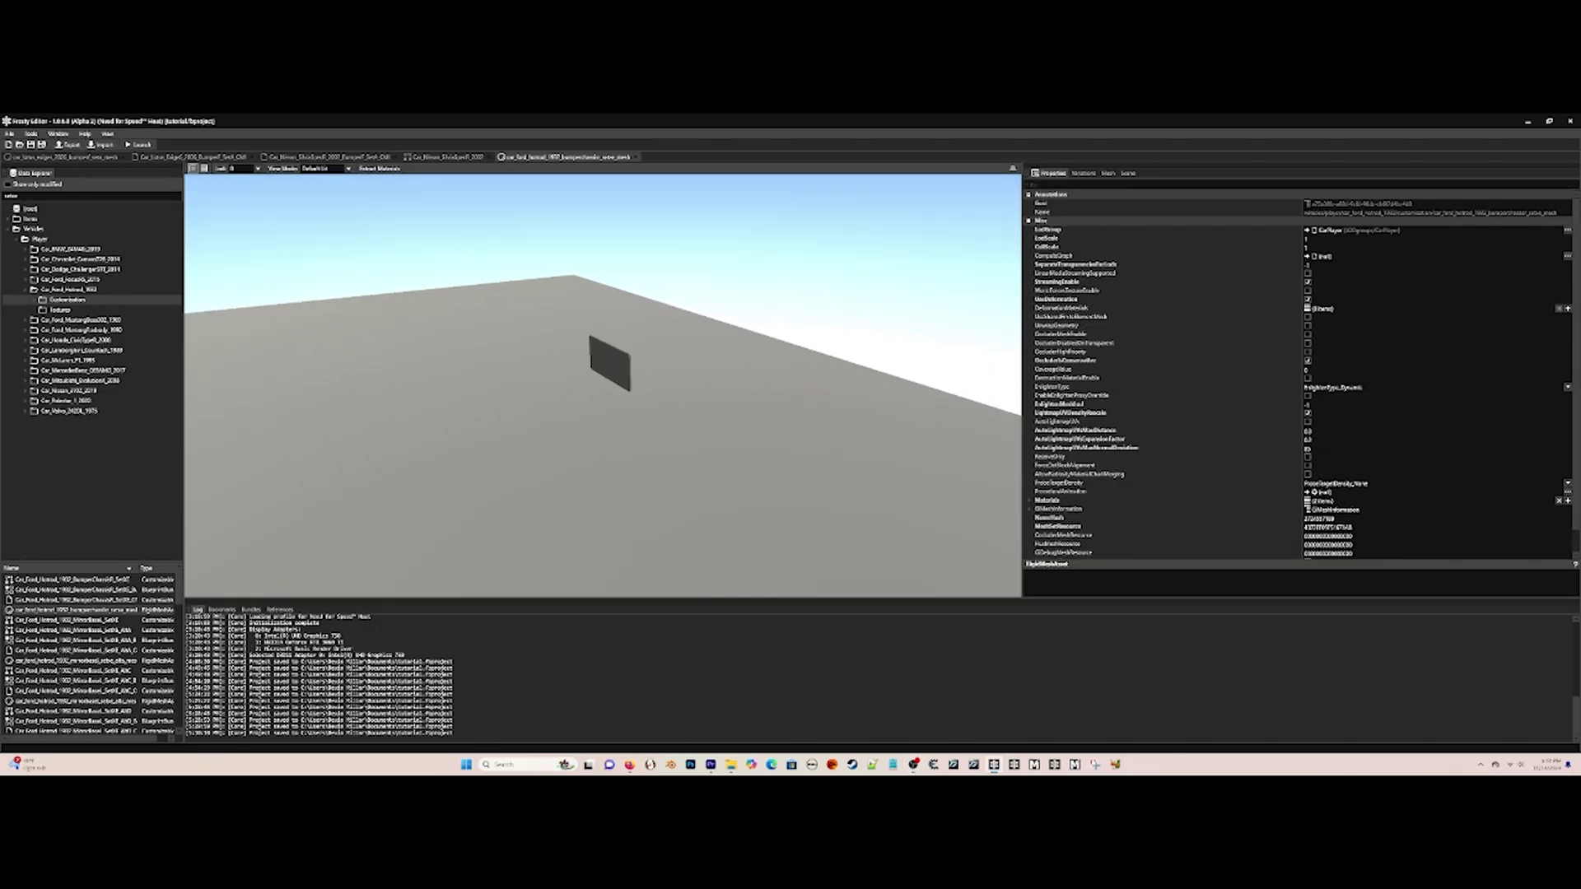
pyautogui.moveTo(769, 378); pyautogui.dragTo(765, 383, button='right')
# Open Car_Ford_Hotrod_1932_BumperChassisR_SetXE_CMI and expand the rear bumper component's CustomizableMeshInfos in Car_Nissan_SilviaSpecR_2002.
pyautogui.doubleClick(97, 600)
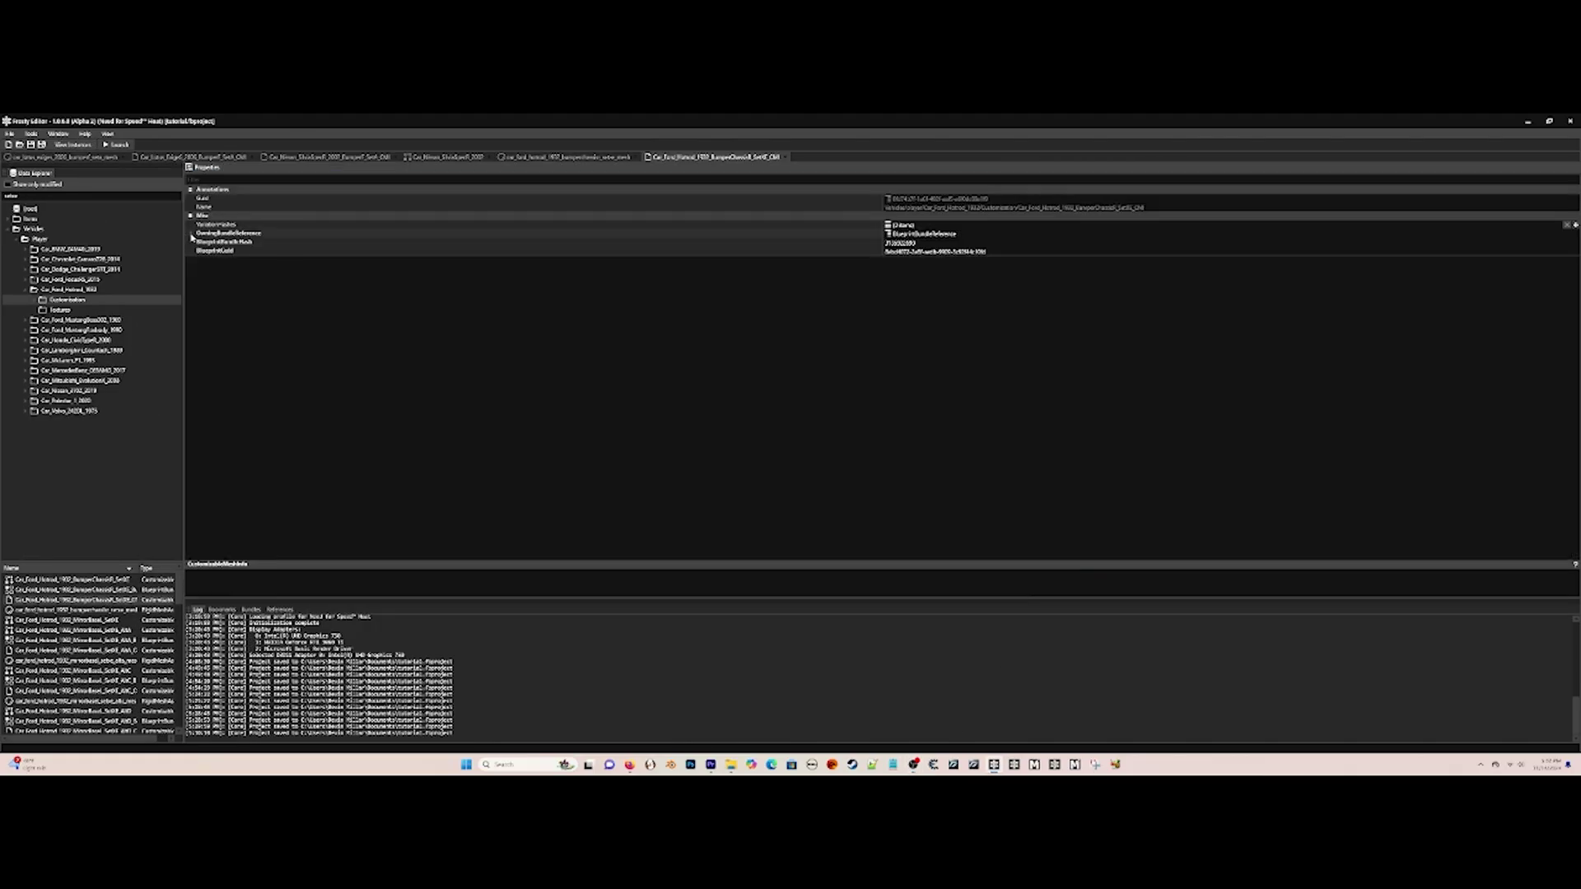
pyautogui.scroll(8, 956, 357)
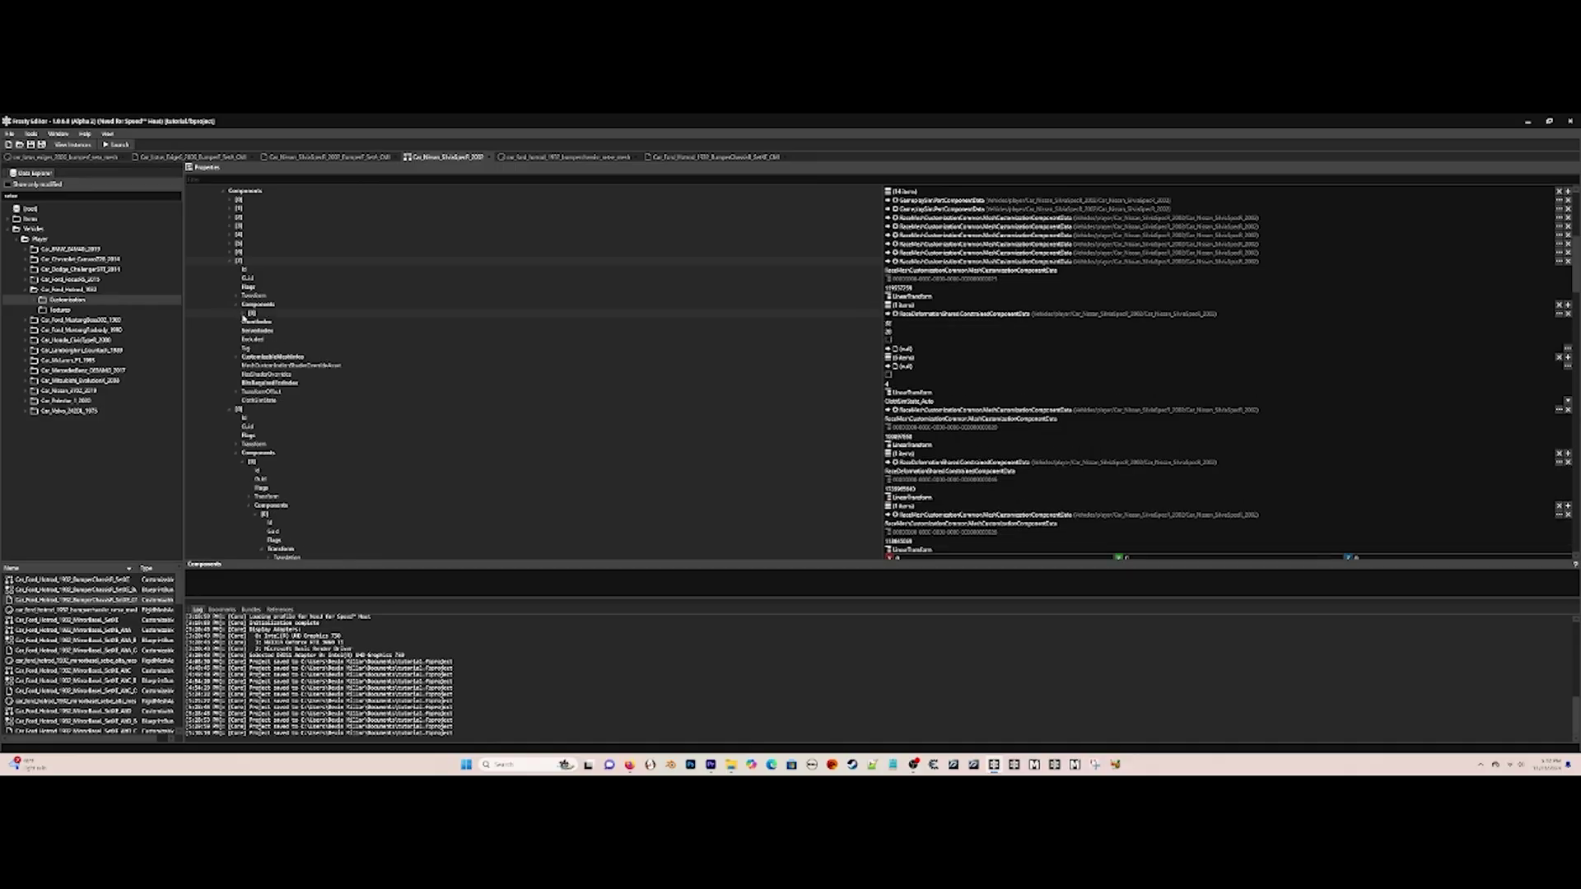
pyautogui.click(242, 313)
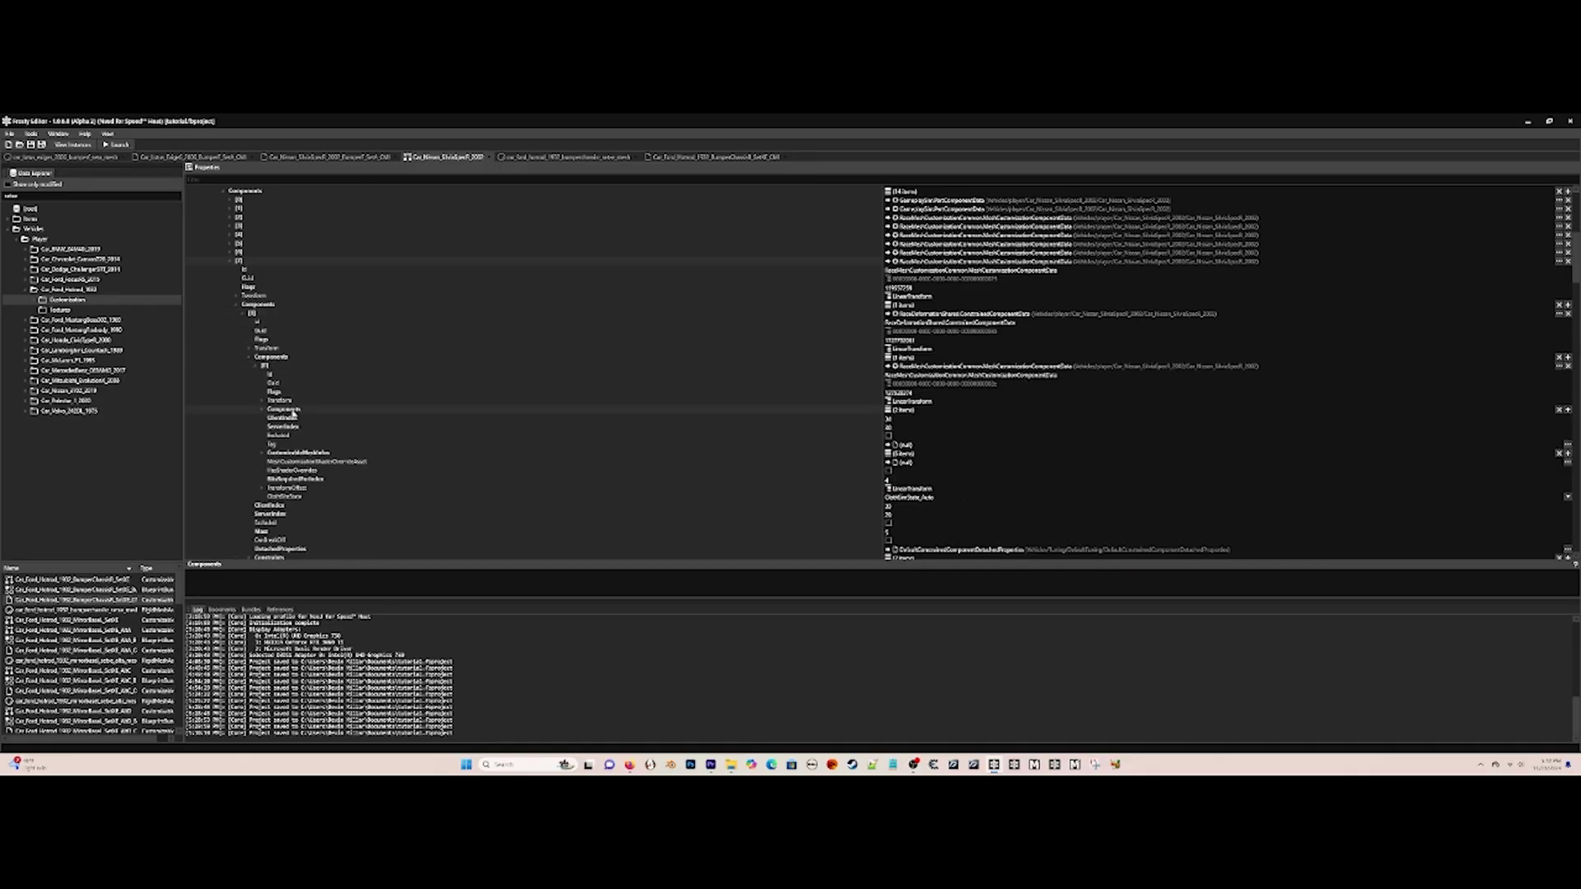
pyautogui.click(262, 453)
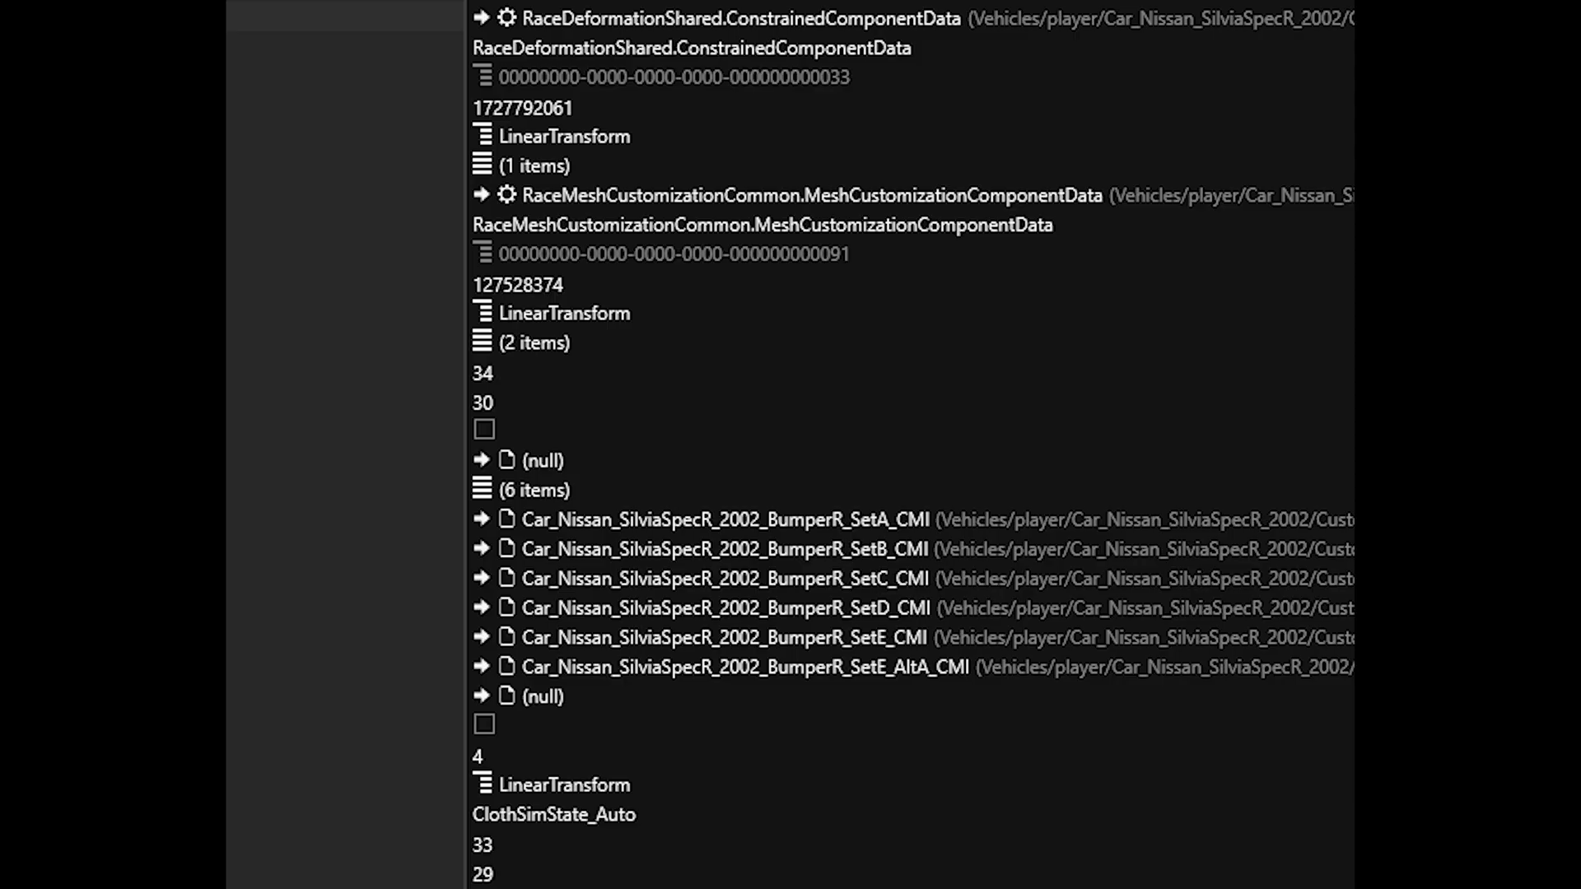
# Set the Silvia BumperR CMI's owning bundle name to Vehicles/player/Car_Ford_Hotrod_1932/Customization/Car_Ford_Hotrod_1932_BumperChassisR_SetXE_Bundle.
pyautogui.tripleClick(1017, 242)
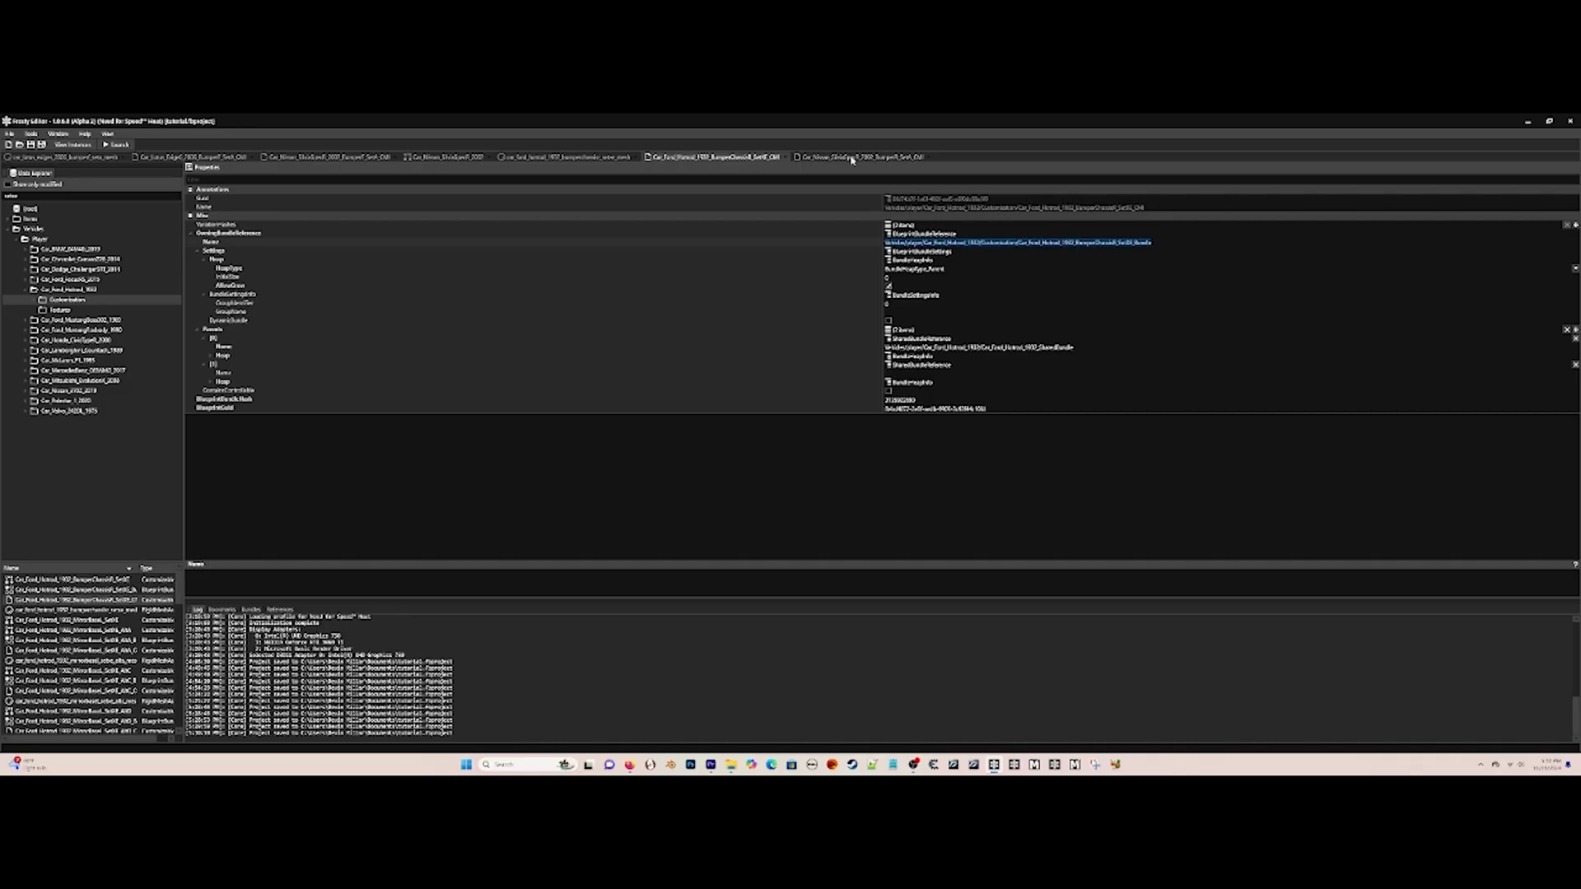
pyautogui.click(851, 157)
pyautogui.write('Vehicles/player/Car_Ford_Hotrod_1932/Customization/Car_Ford_Hotrod_1932_BumperChassisR_SetXE_Bundle')
# Set the Silvia BumperR CMI's parent bundle name to Vehicles/player/Car_Ford_Hotrod_1932/Car_Ford_Hotrod_1932_SharedBundle and save the project.
pyautogui.click(713, 158)
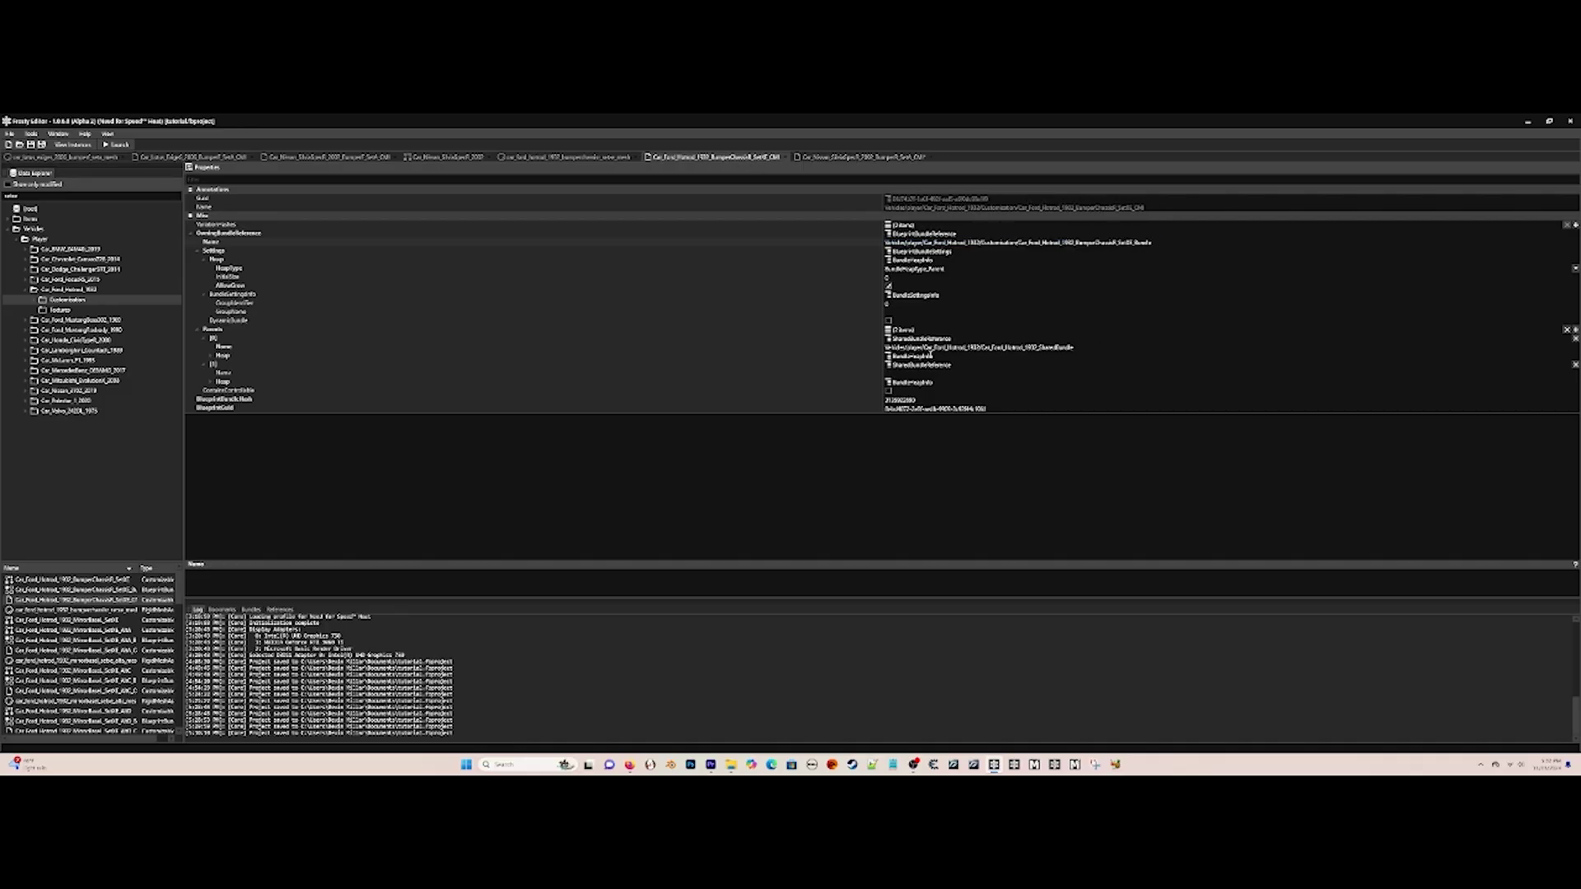
pyautogui.tripleClick(979, 348)
pyautogui.click(851, 157)
pyautogui.write('Vehicles/player/Car_Ford_Hotrod_1932/Car_Ford_Hotrod_1932_SharedBundle')
pyautogui.hotkey('ctrl', 's')
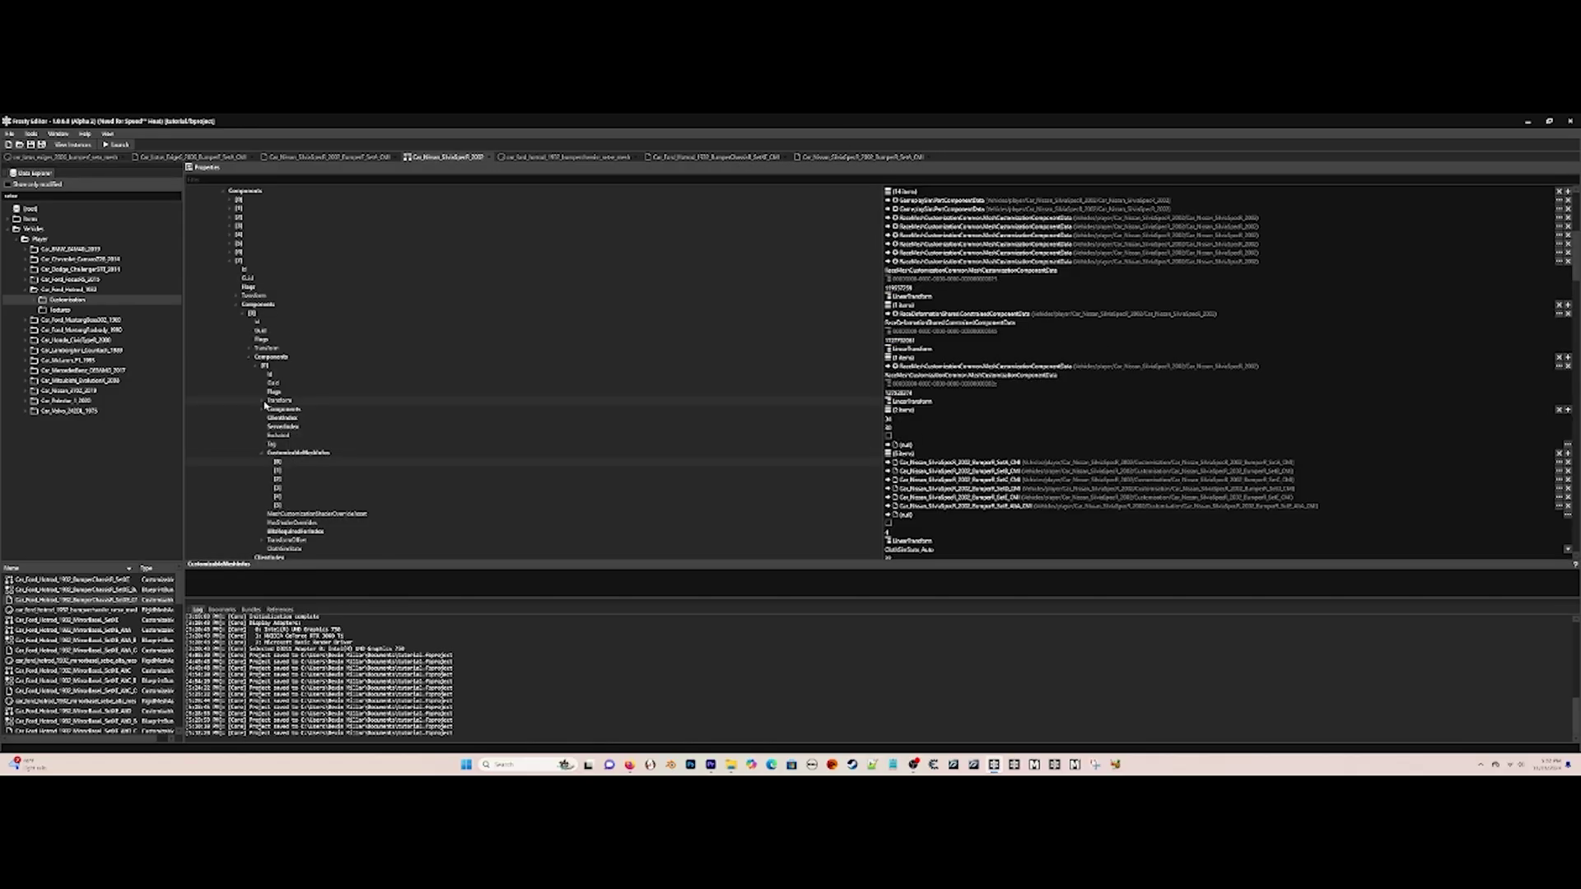
# Expand the Transform of the Silvia's rear bumper mesh component and save the project.
pyautogui.click(264, 402)
pyautogui.hotkey('ctrl', 's')
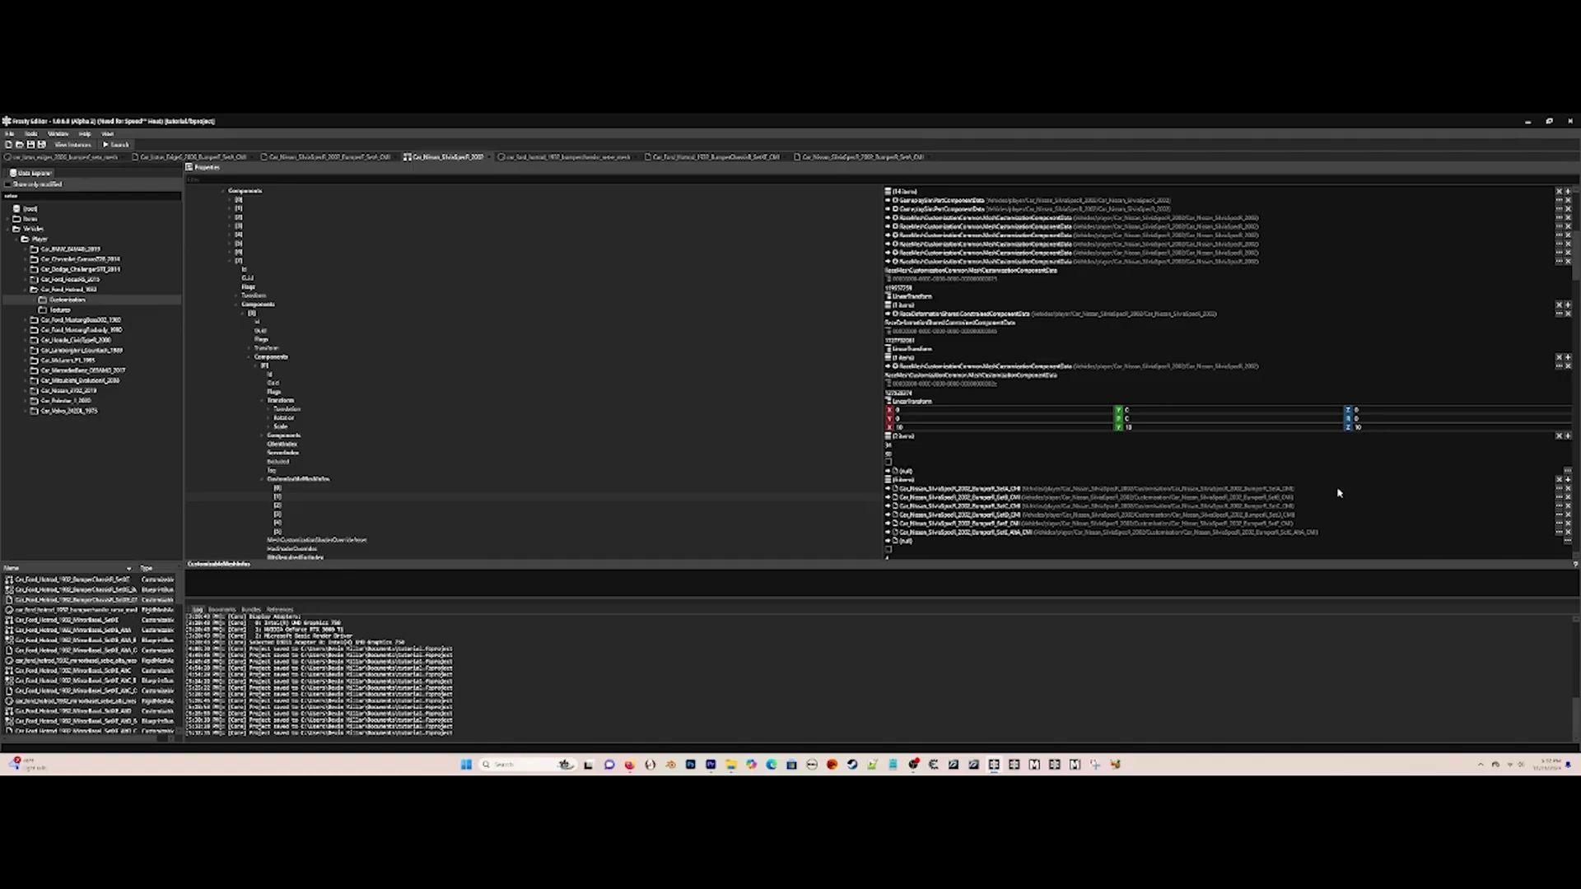
# Add car_ford_hotrod_1932_bumperchassisr_setxe_mesh as an additional preview mesh in the Lotus bumper mesh scene.
pyautogui.click(65, 156)
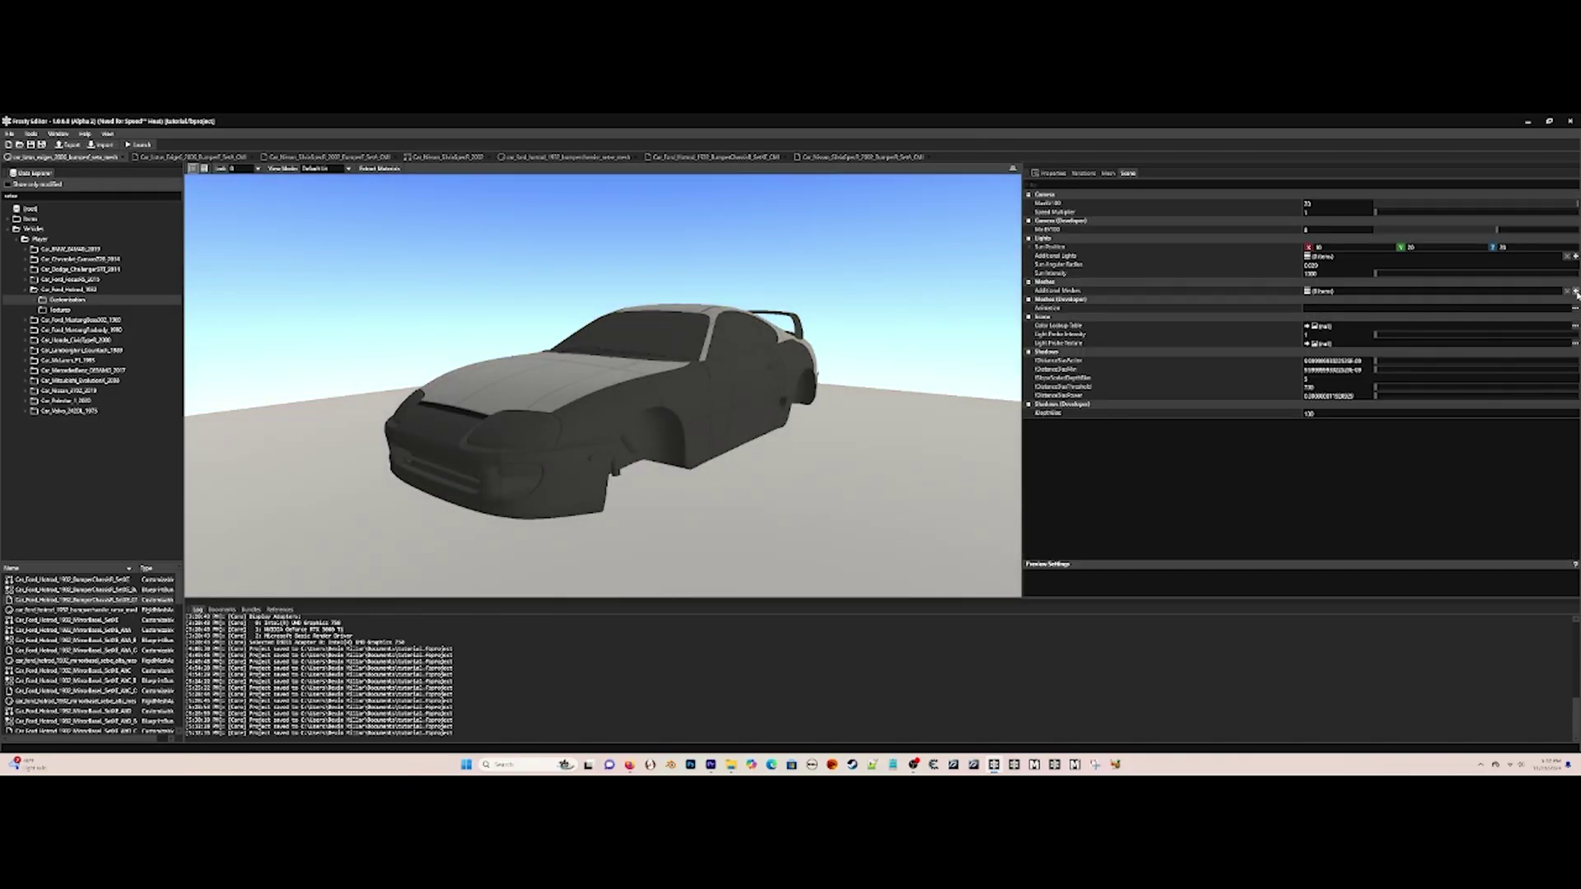
pyautogui.click(1575, 291)
pyautogui.click(1029, 291)
pyautogui.click(1037, 299)
pyautogui.click(70, 609)
pyautogui.click(1307, 309)
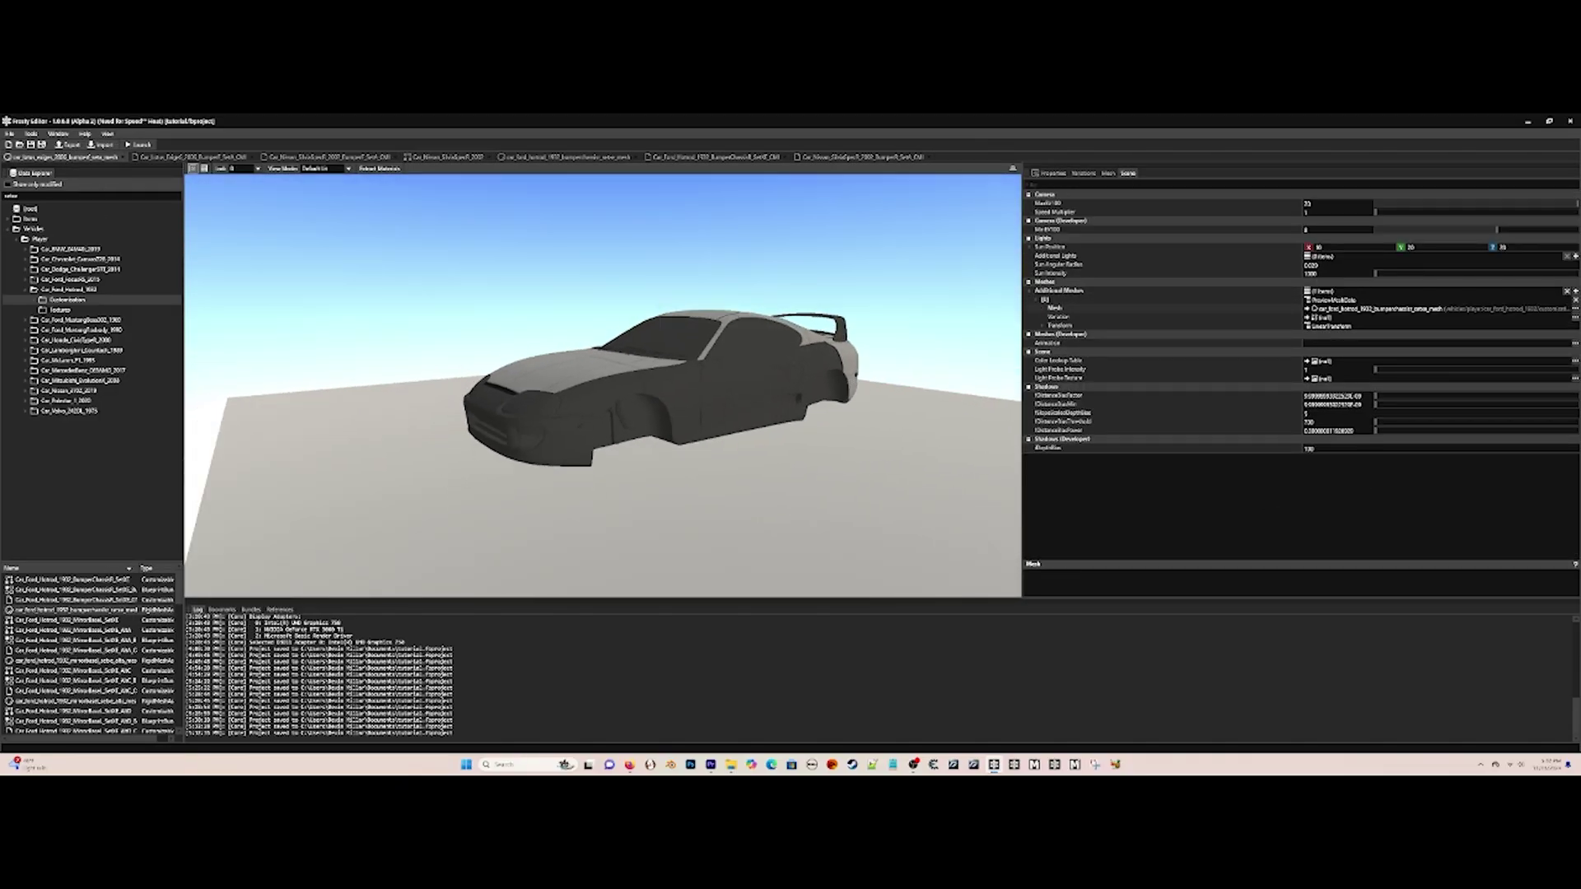
# Adjust the additional Hotrod mesh's Y translation in the preview to align it with the Supra's rear plate area.
pyautogui.moveTo(791, 387); pyautogui.dragTo(670, 344)
pyautogui.scroll(5, 670, 342)
pyautogui.scroll(-4, 671, 343)
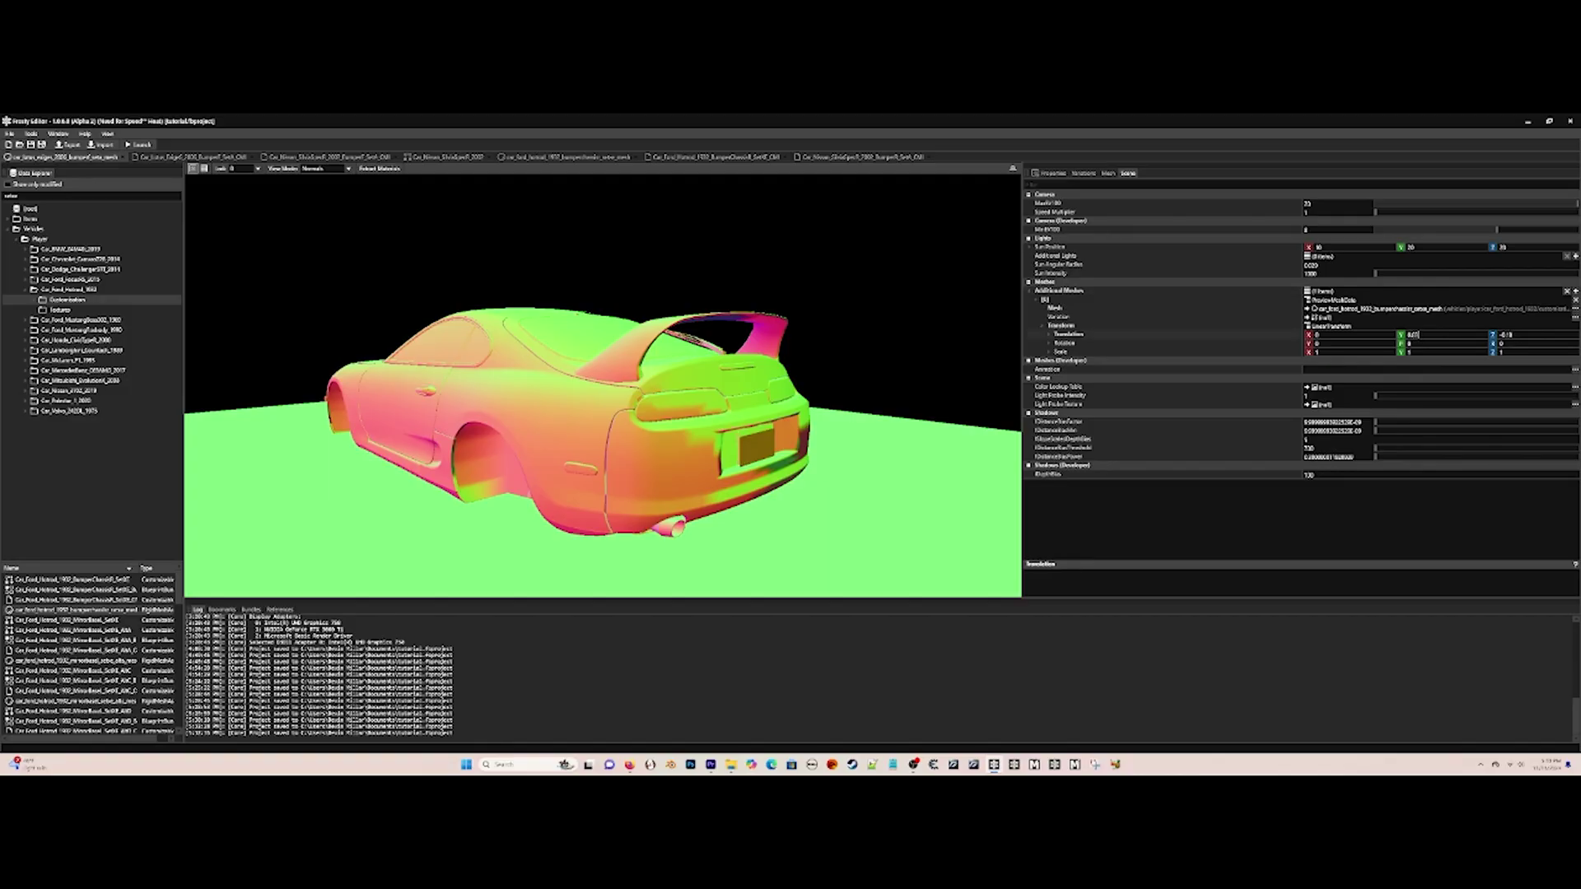
pyautogui.write('4')
pyautogui.press('Return')
pyautogui.moveTo(759, 458); pyautogui.dragTo(366, 490)
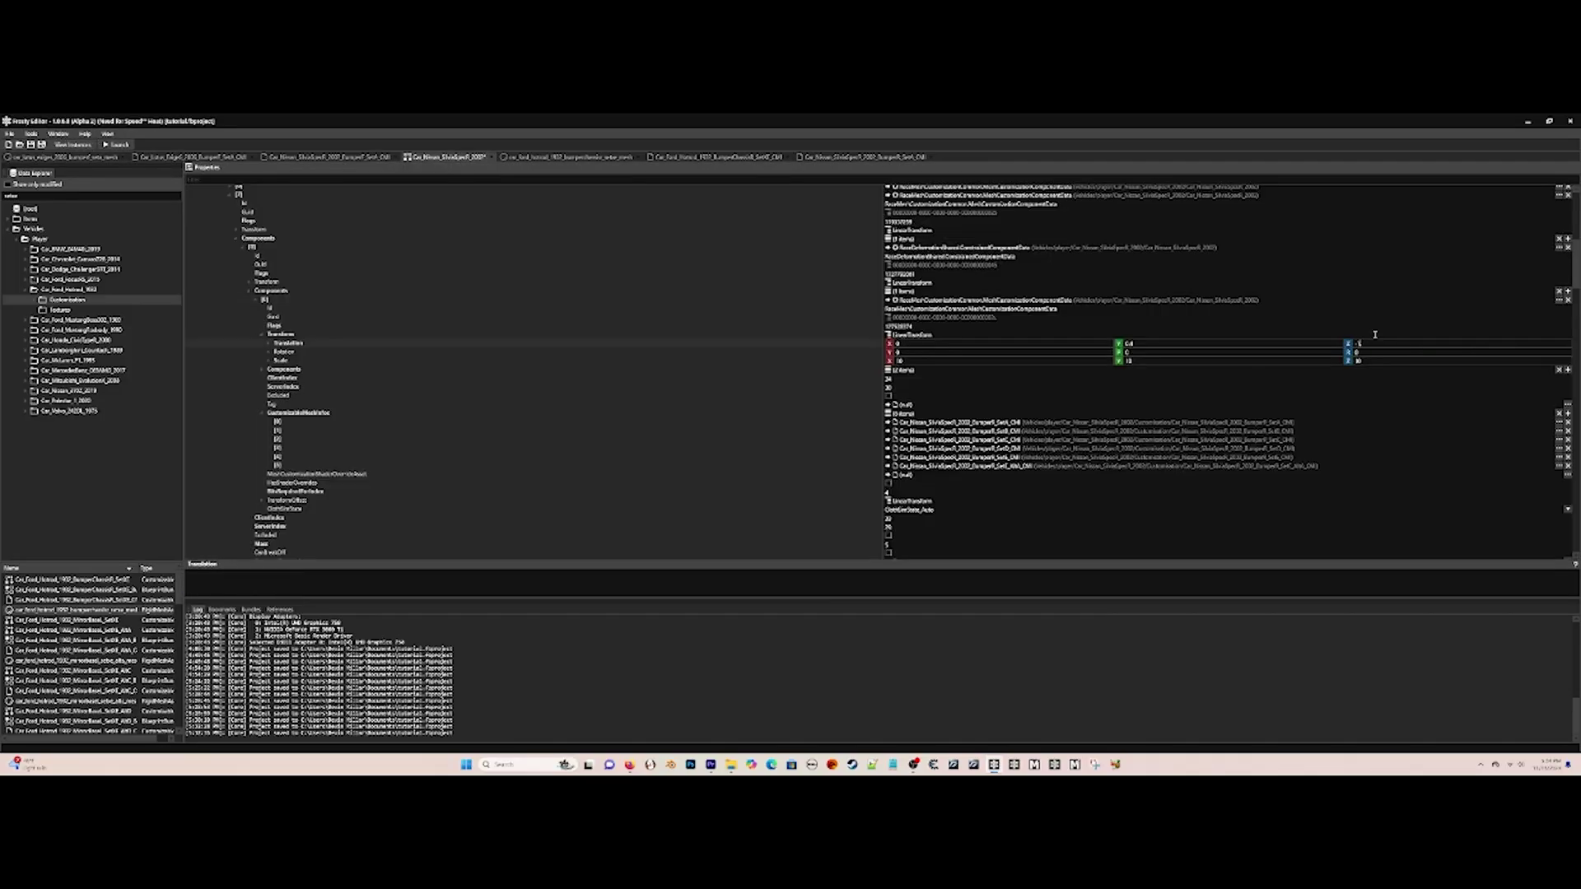
# Apply the translation offset to the Silvia's rear bumper mesh component and save the project.
pyautogui.hotkey('ctrl', 's')
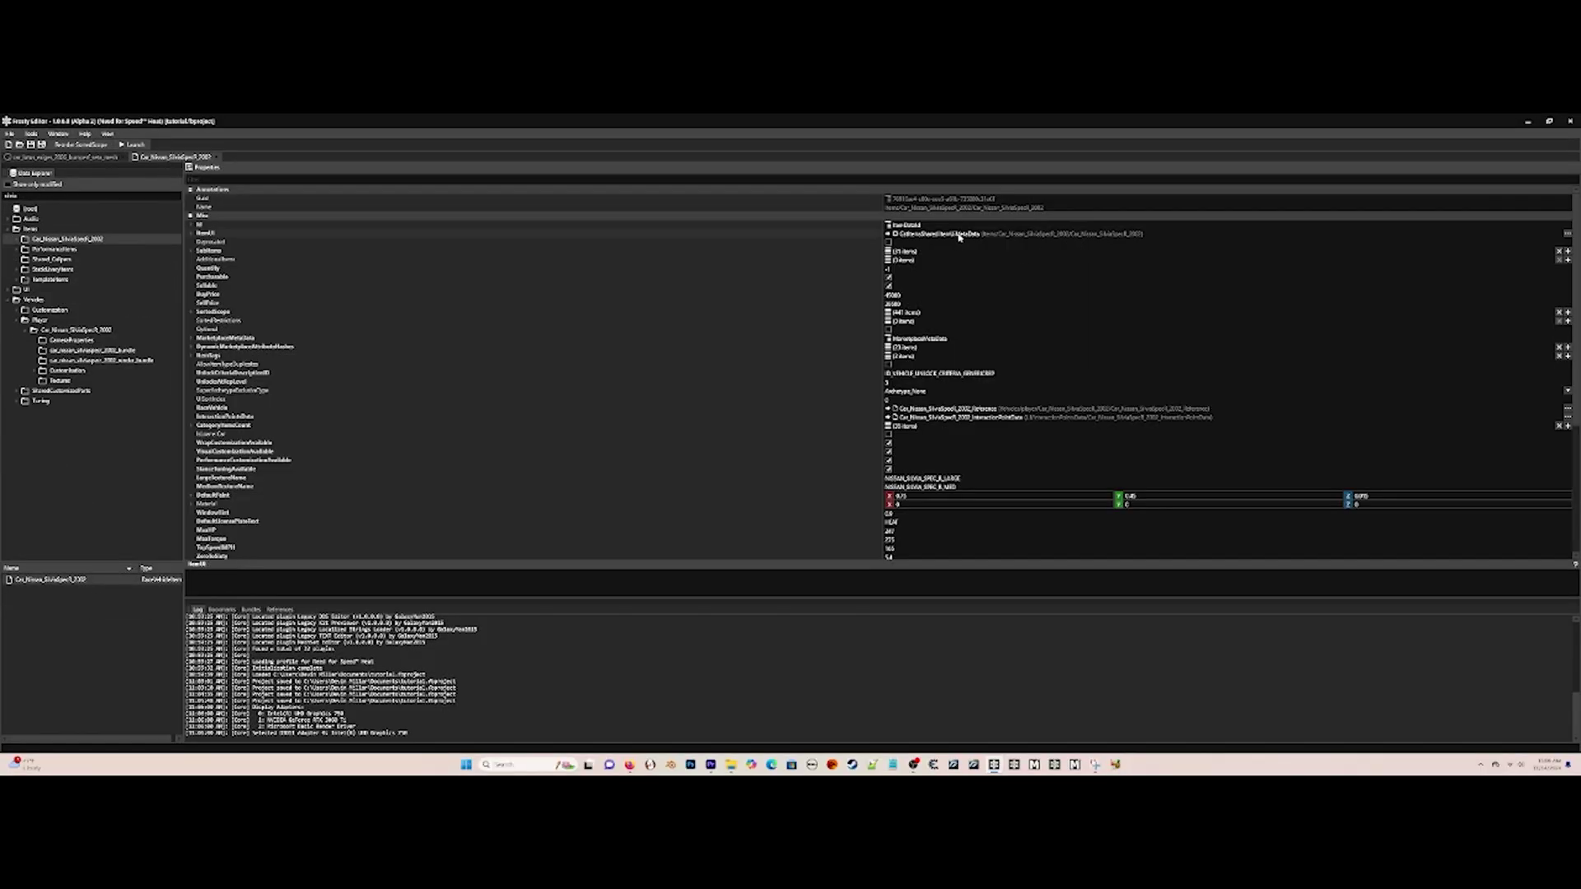
# Expand the Silvia item's ItemUI metadata and set its short name to Supra SZ-R '97.
pyautogui.doubleClick(958, 237)
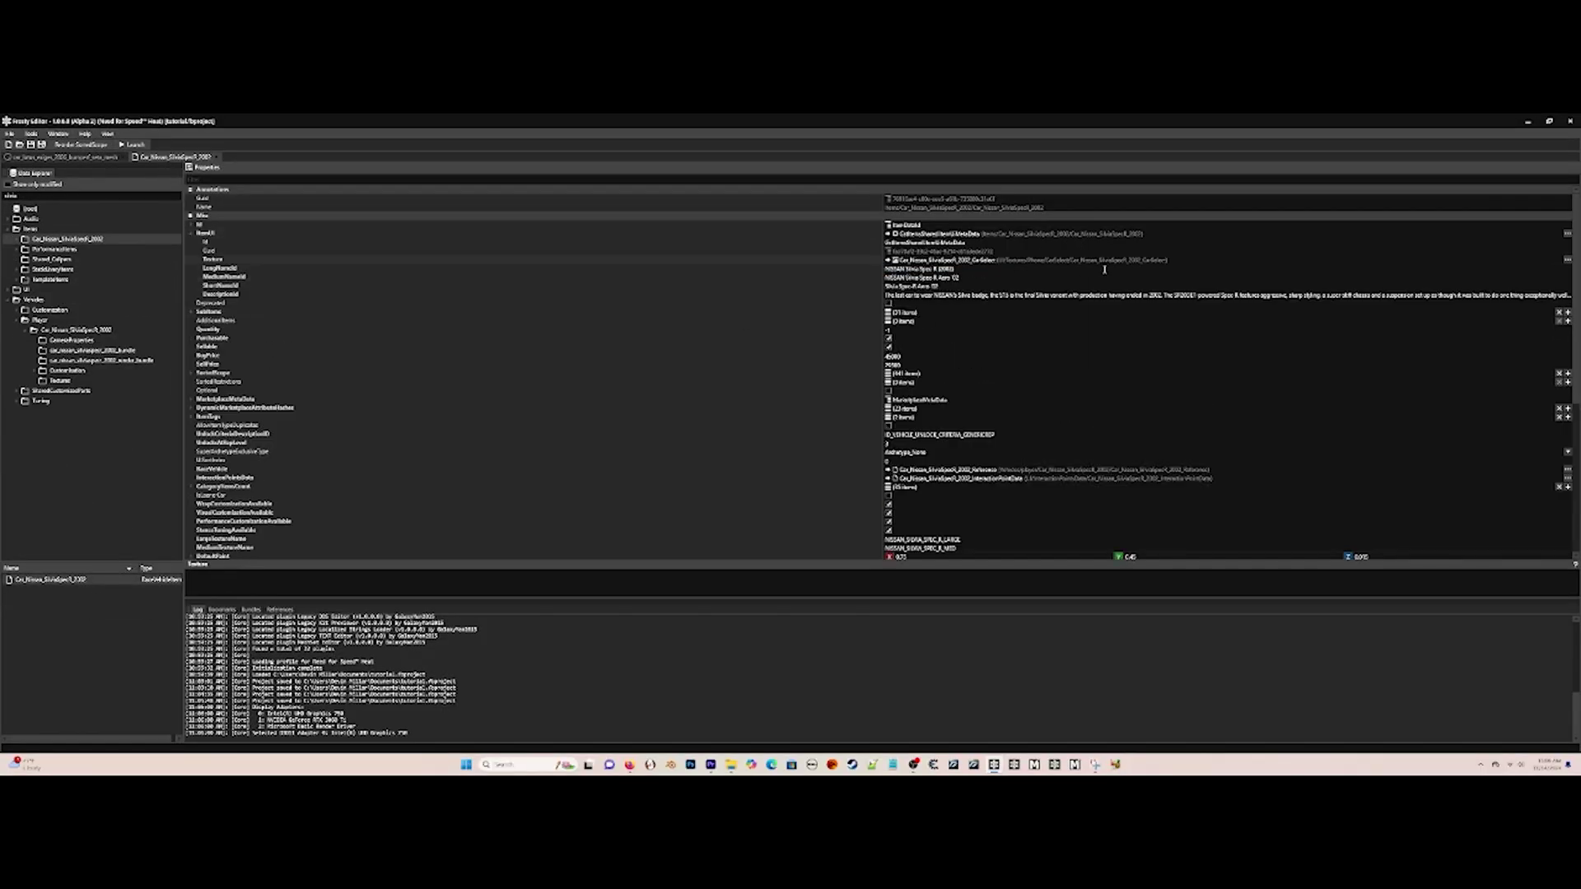
pyautogui.doubleClick(963, 286)
pyautogui.write("Supra GT-R '97")
pyautogui.click(934, 277)
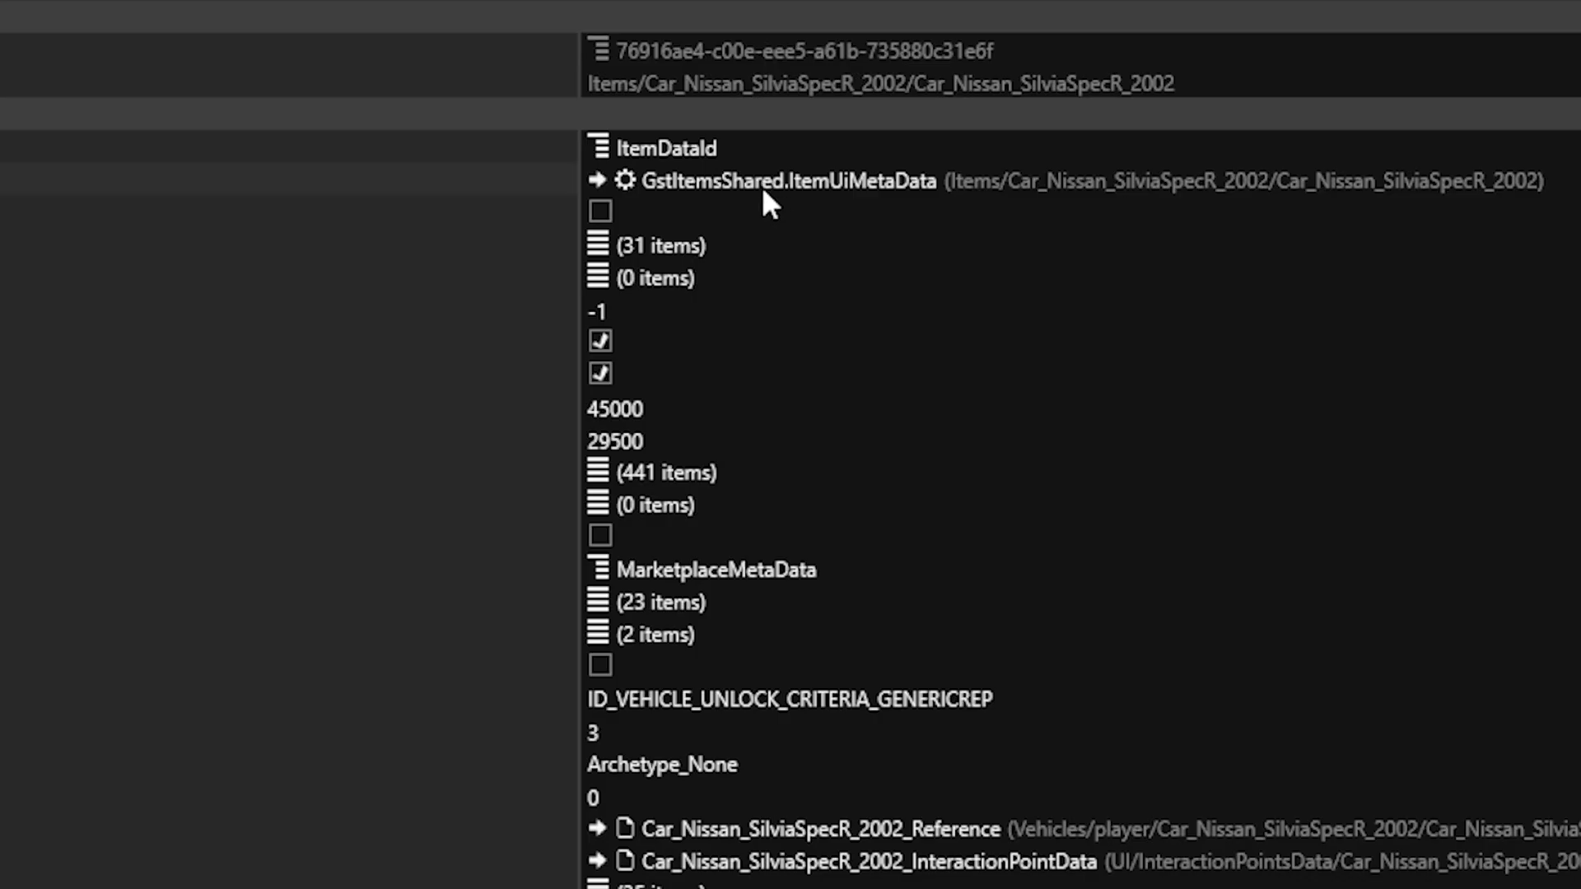
pyautogui.doubleClick(931, 235)
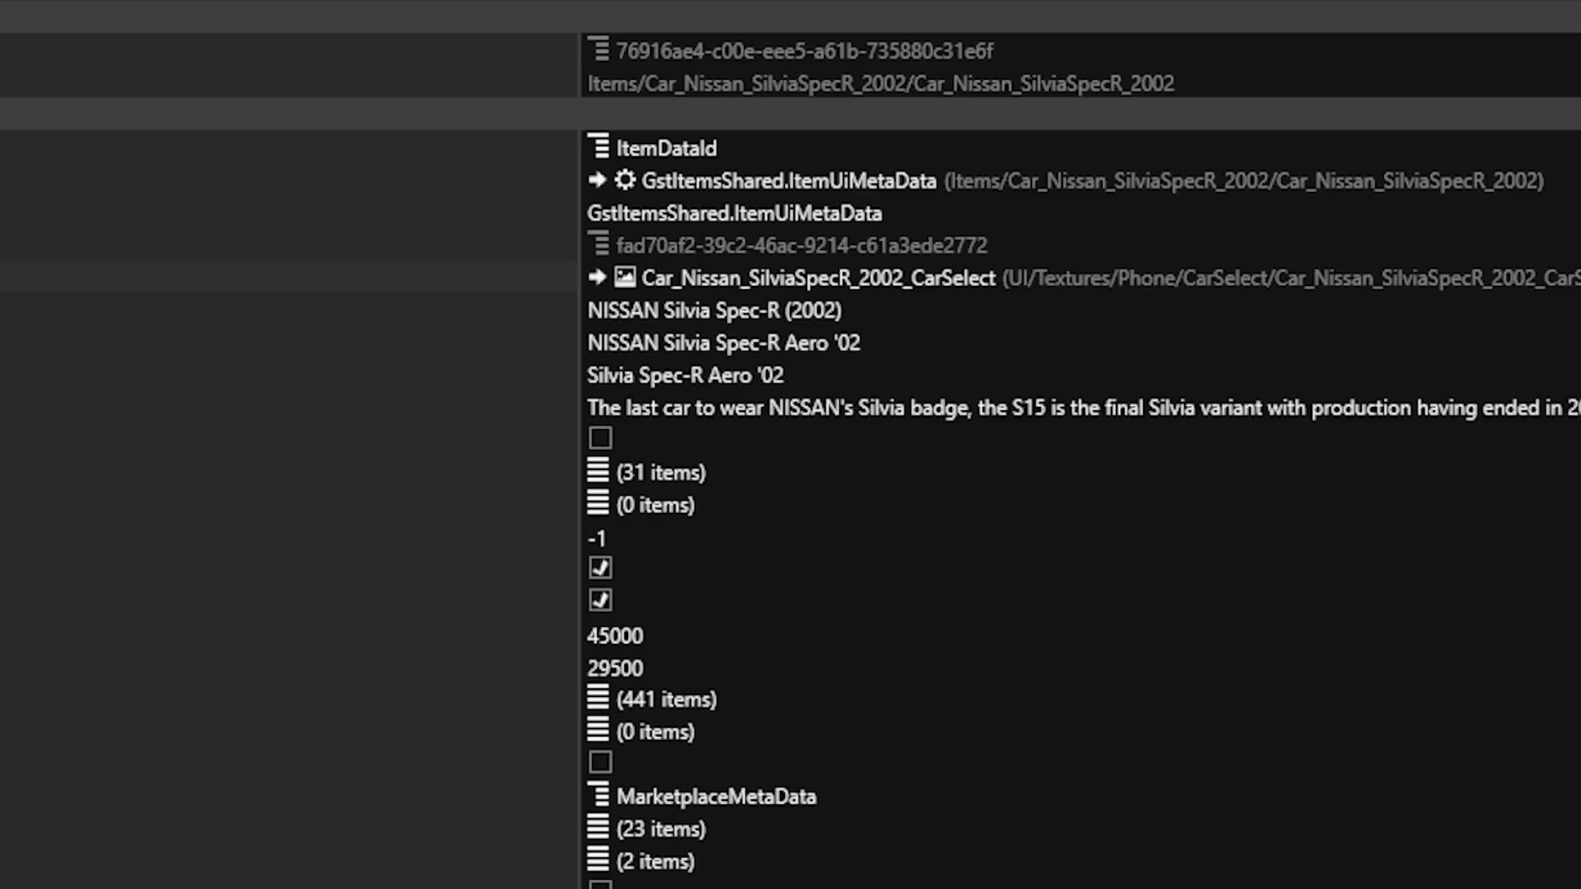
pyautogui.doubleClick(992, 285)
pyautogui.write("Supra SZ-R '97")
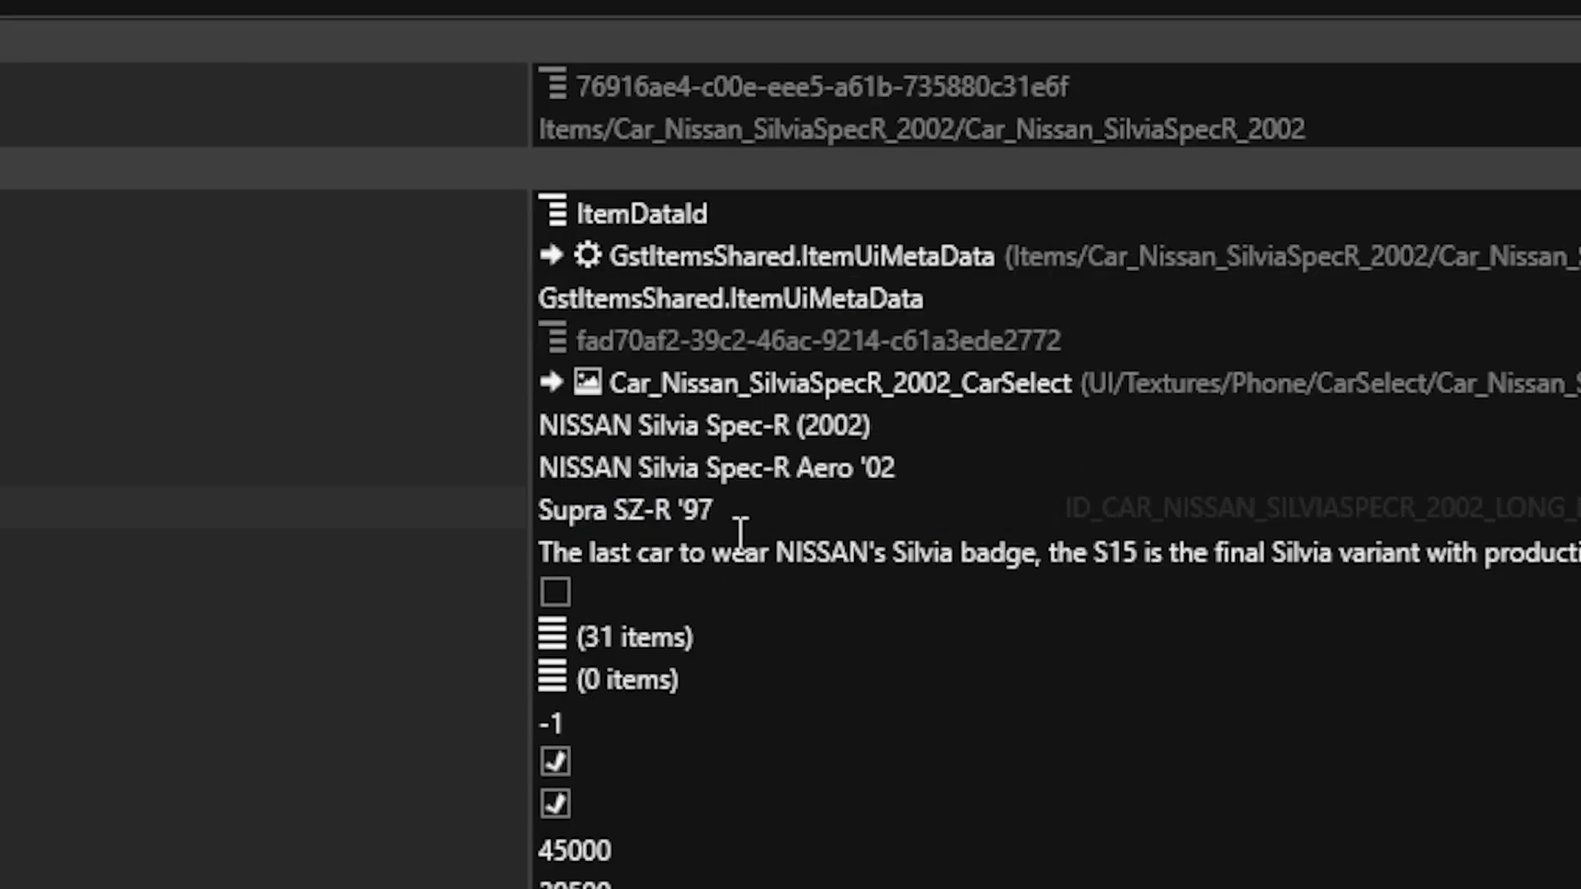
# Reuse the short name as the Silvia item's medium name, prefixed with TOYOTA.
pyautogui.moveTo(733, 519); pyautogui.dragTo(551, 486)
pyautogui.hotkey('ctrl', 'c')
pyautogui.tripleClick(551, 473)
pyautogui.hotkey('ctrl', 'v')
pyautogui.press('Home')
pyautogui.write('TOYOTA')
pyautogui.press('Return')
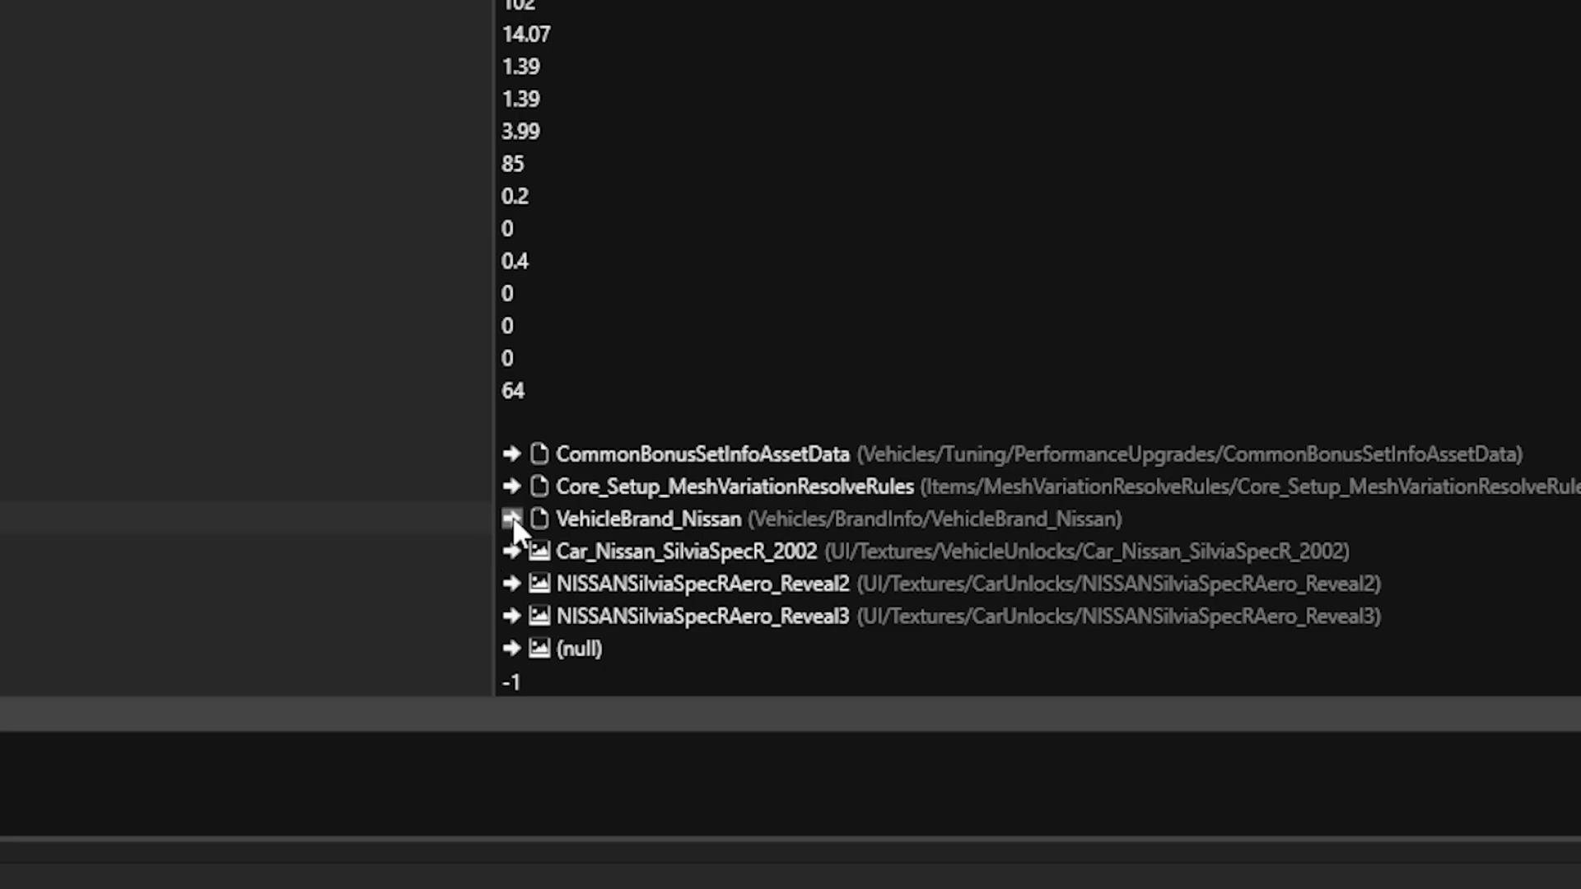
# Set VehicleBrand_SRT's manufacturer name to TOYOTA, assign that brand as the Silvia's BrandData and save the project.
pyautogui.click(512, 517)
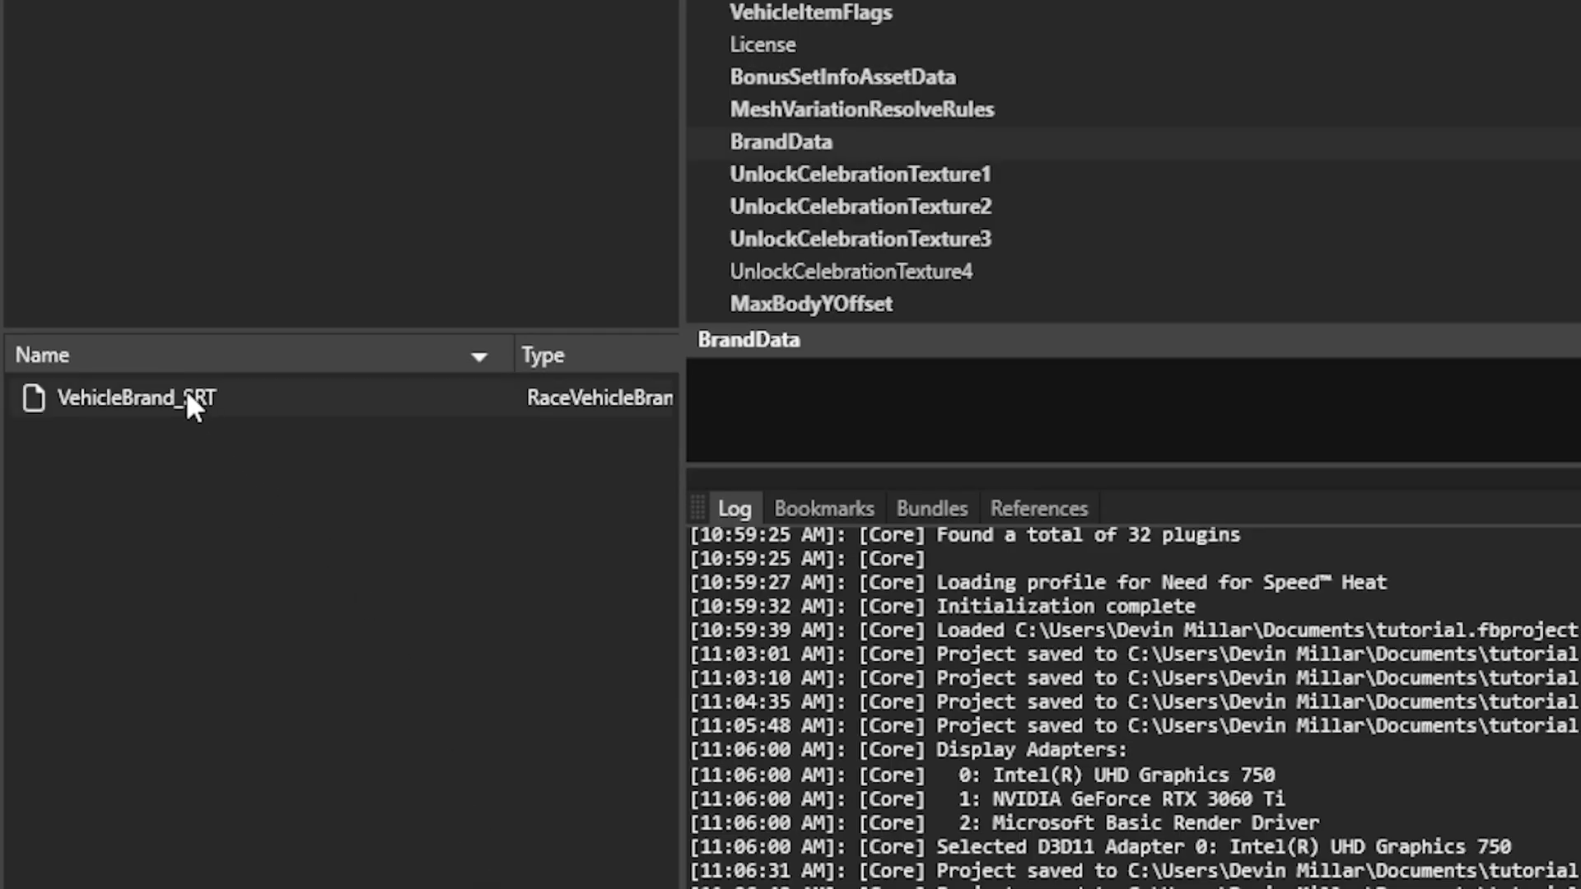
pyautogui.doubleClick(180, 394)
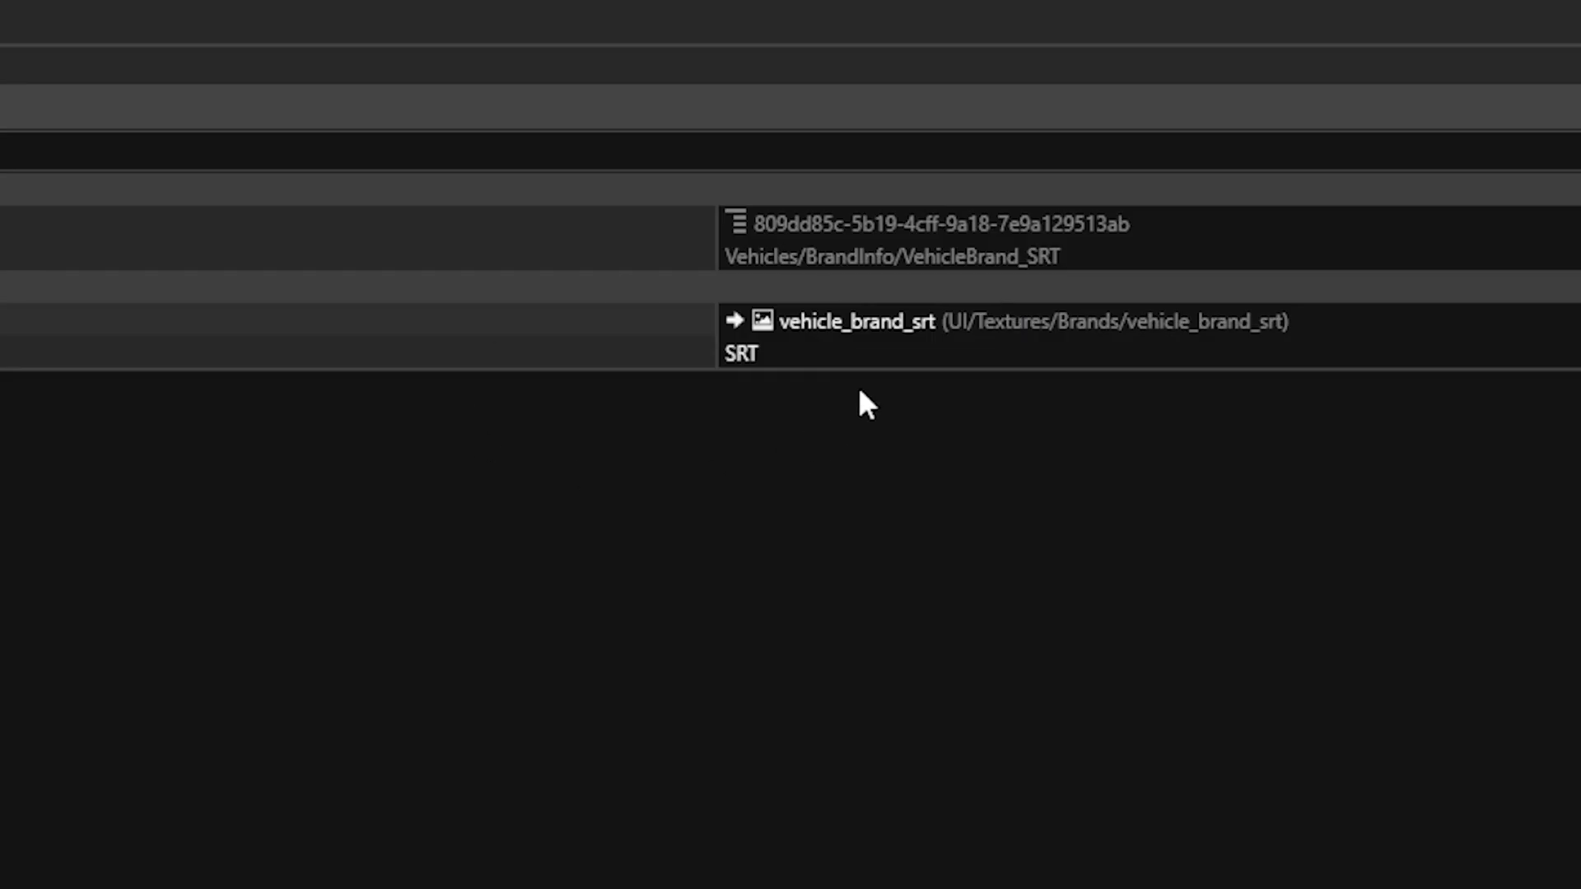
pyautogui.click(994, 354)
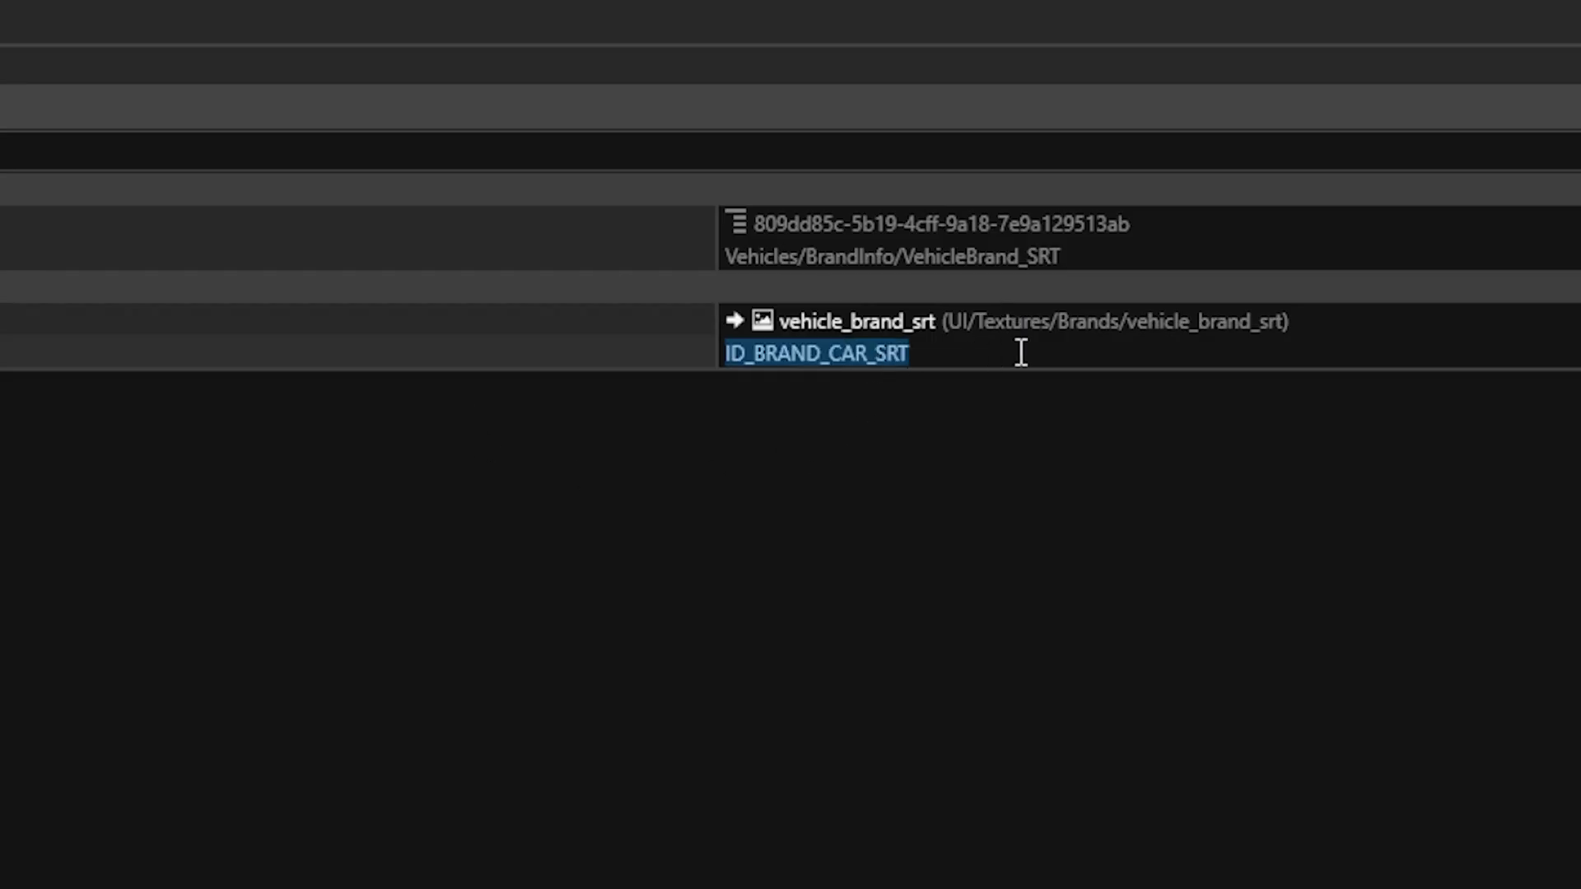
pyautogui.write('TOYOTA')
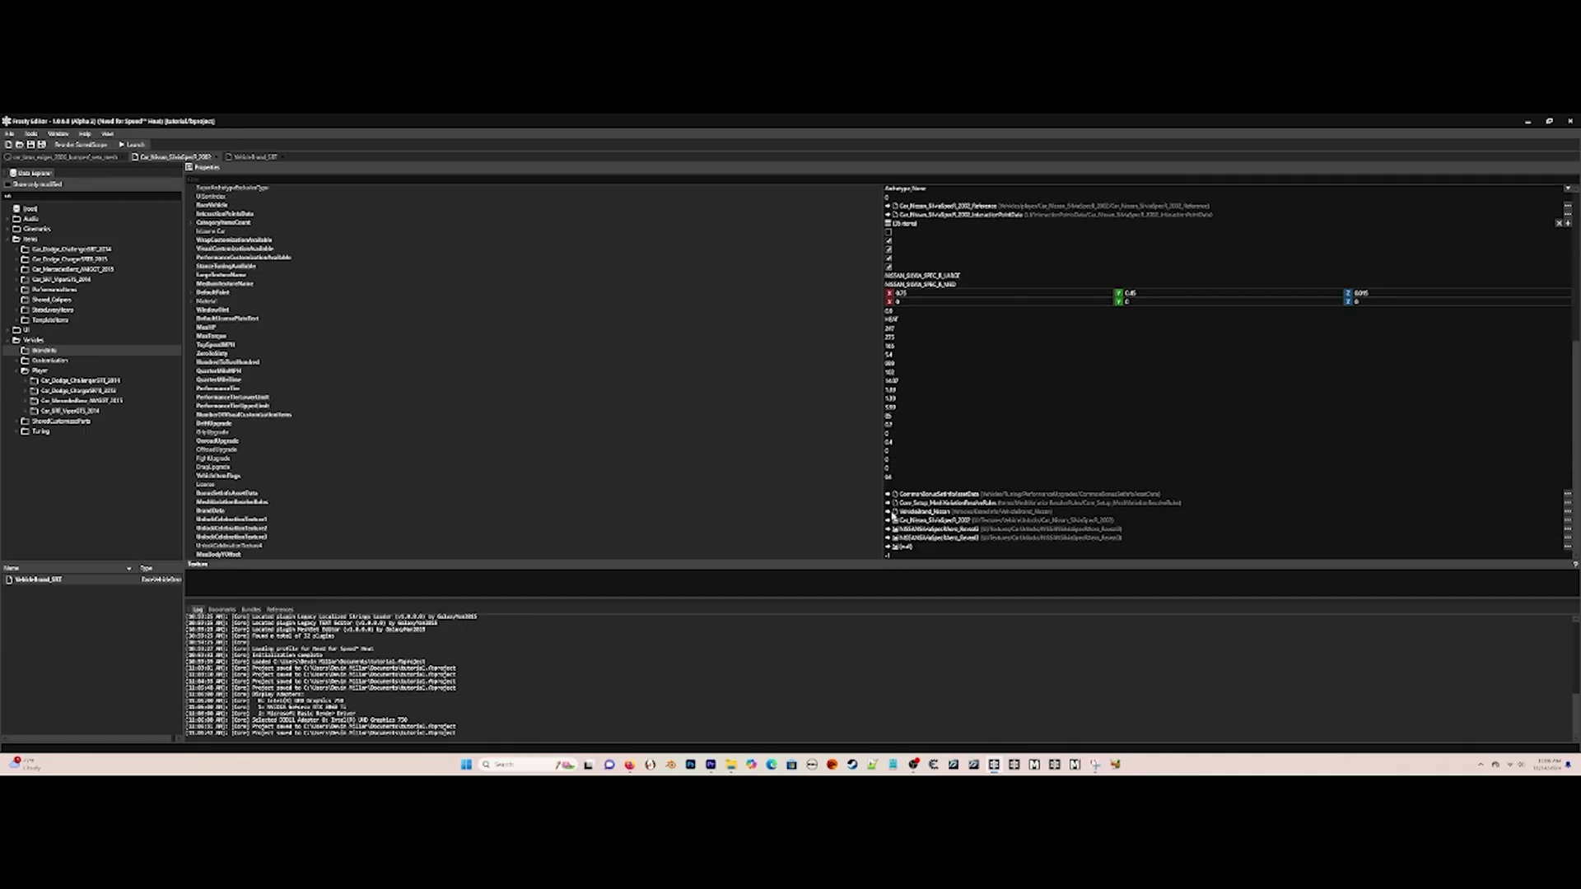
pyautogui.hotkey('ctrl', 's')
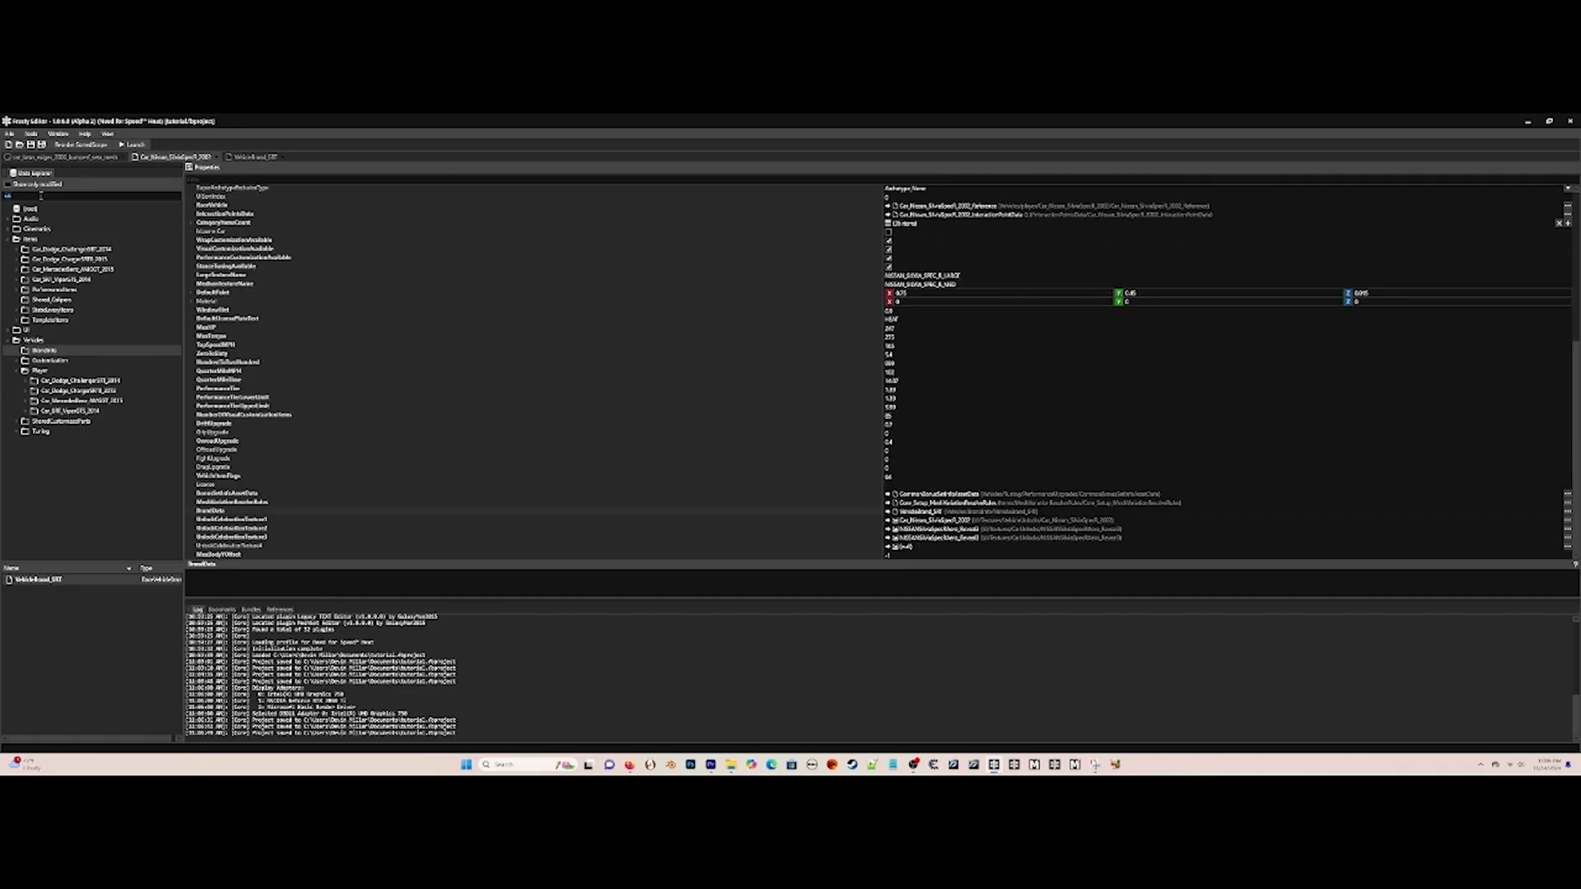
# Search the assets for viper and open the Car_SRT_ViperGTS_2014 item data.
pyautogui.write('viper')
pyautogui.press('Return')
pyautogui.click(71, 249)
pyautogui.doubleClick(95, 582)
# Find VehicleBrand_Dodge in the brand info assets, assign it as the Viper's BrandData and save the project.
pyautogui.doubleClick(31, 196)
pyautogui.write('dodfge')
pyautogui.press('Return')
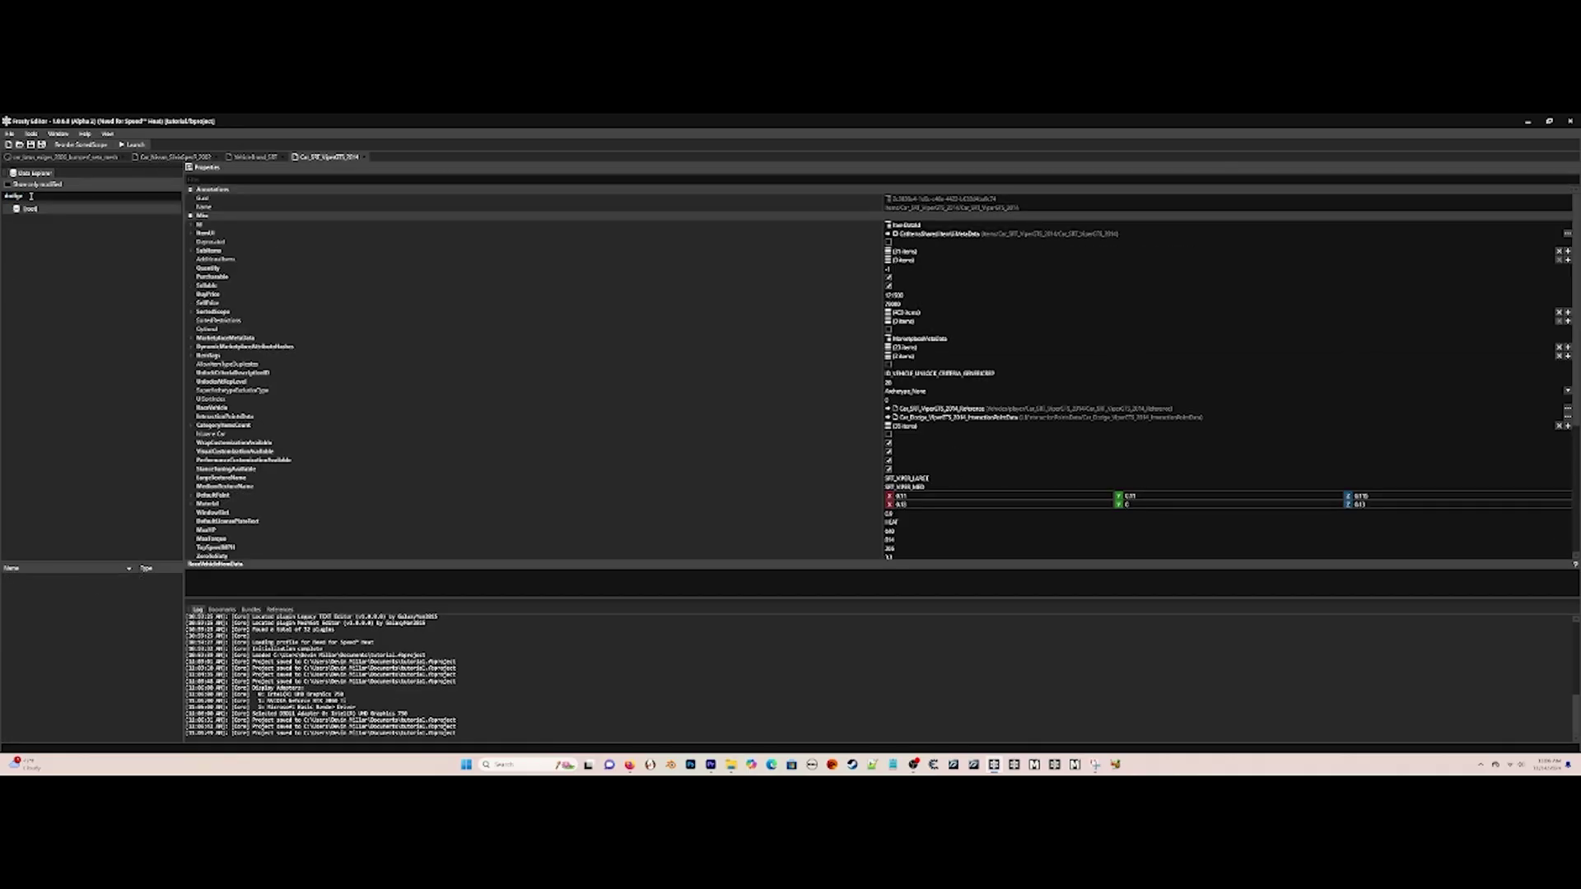
pyautogui.press('Return')
pyautogui.click(43, 340)
pyautogui.scroll(-5, 1090, 420)
pyautogui.moveTo(60, 581); pyautogui.dragTo(1002, 511)
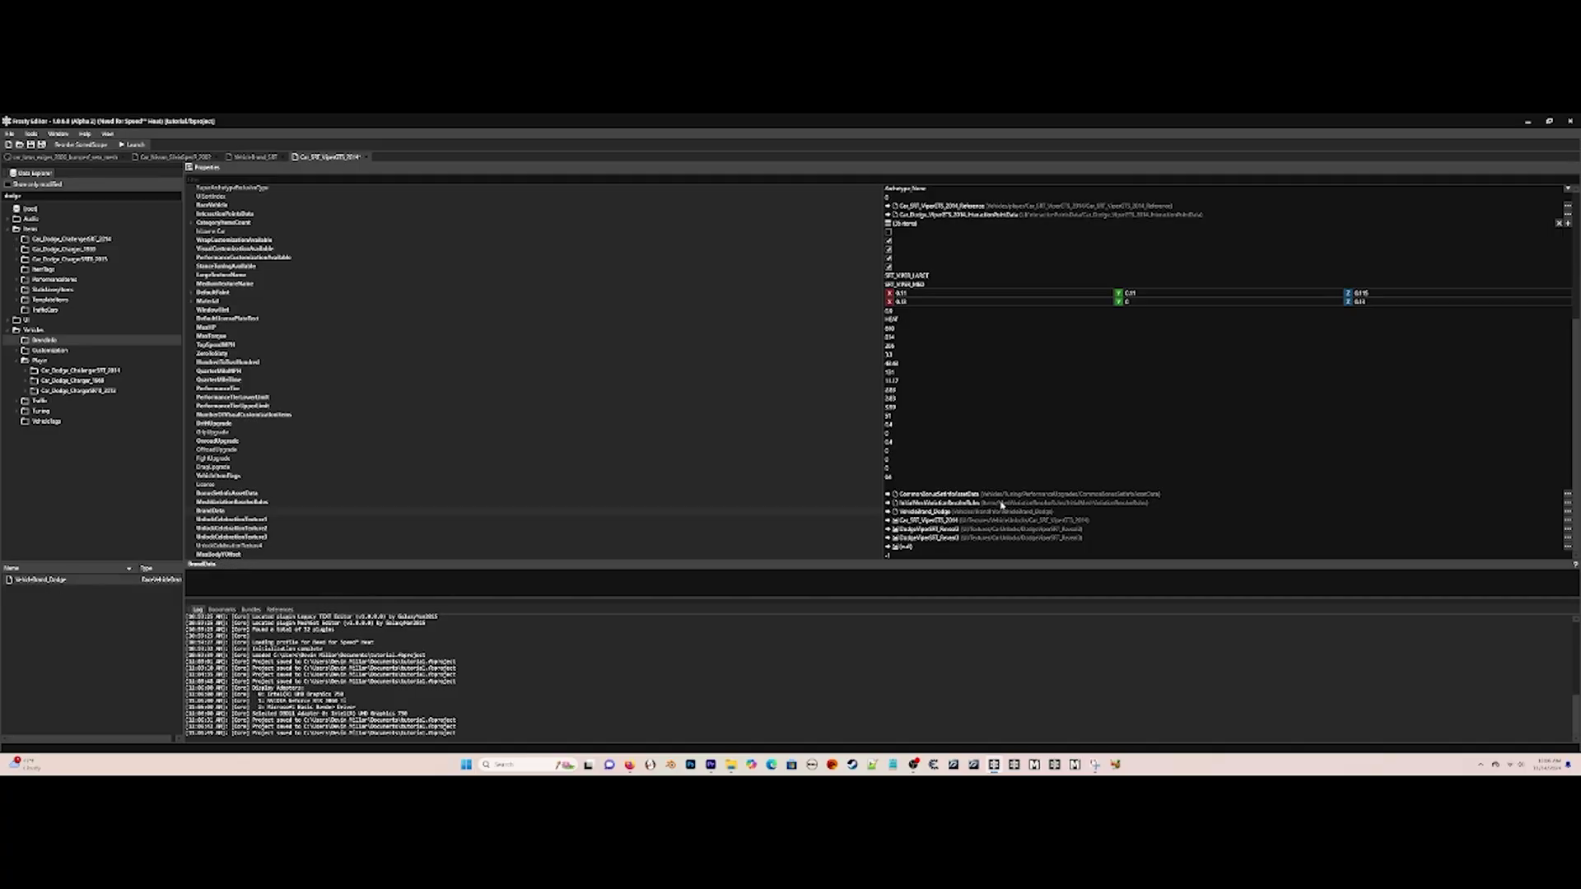
pyautogui.hotkey('ctrl', 's')
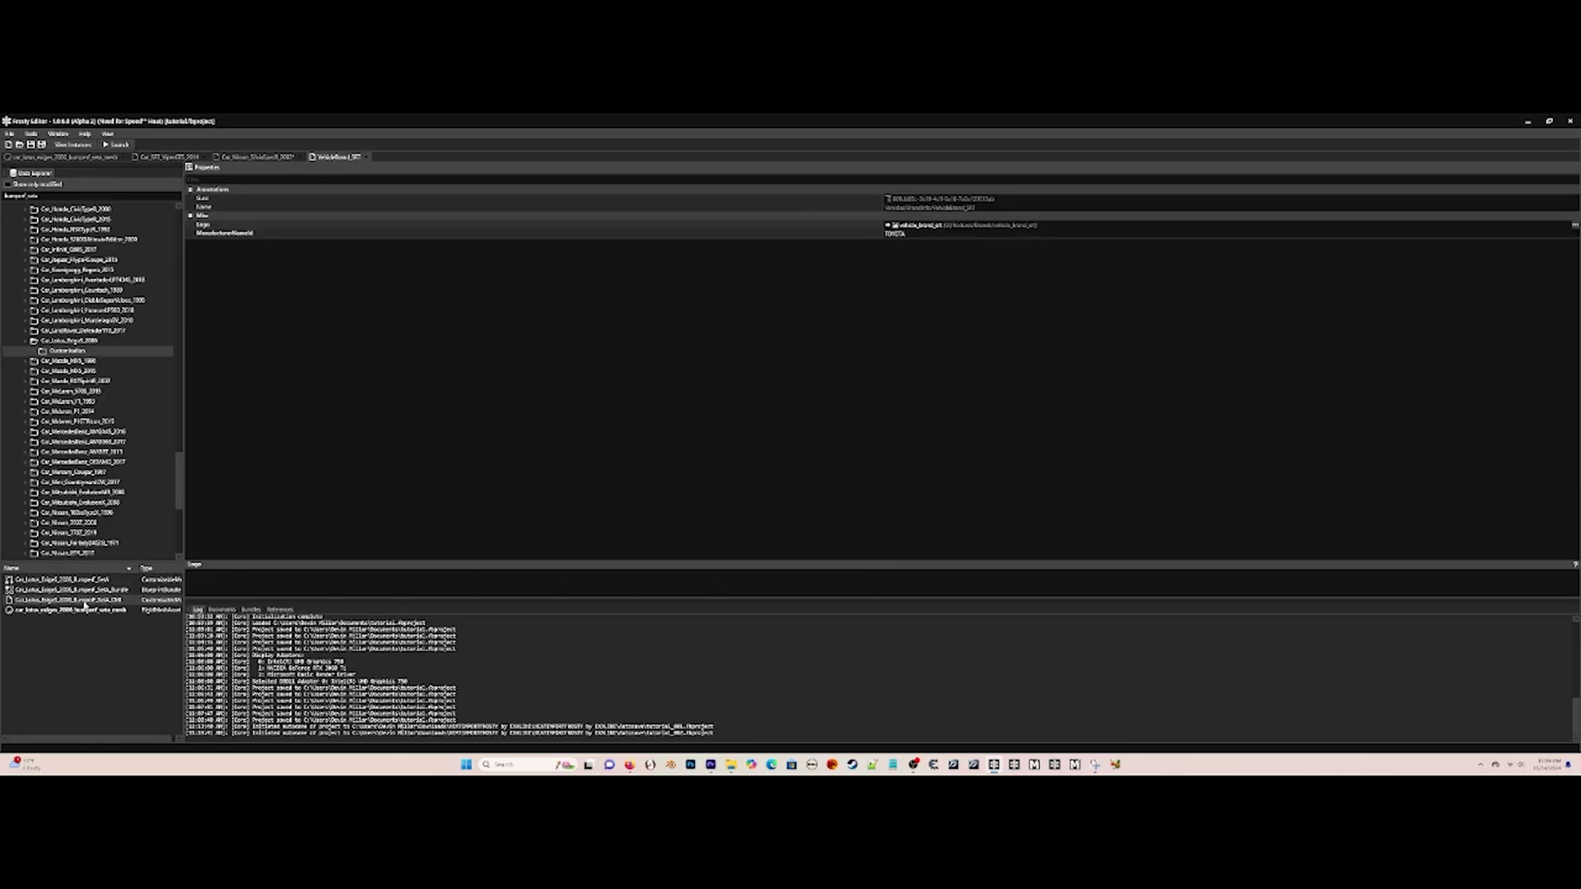
# Open Car_Lotus_ExigeS_2006_BumperF_SetA_CMI, expand its OwningBundleReference with the settings and parent bundles, and save the project.
pyautogui.doubleClick(83, 601)
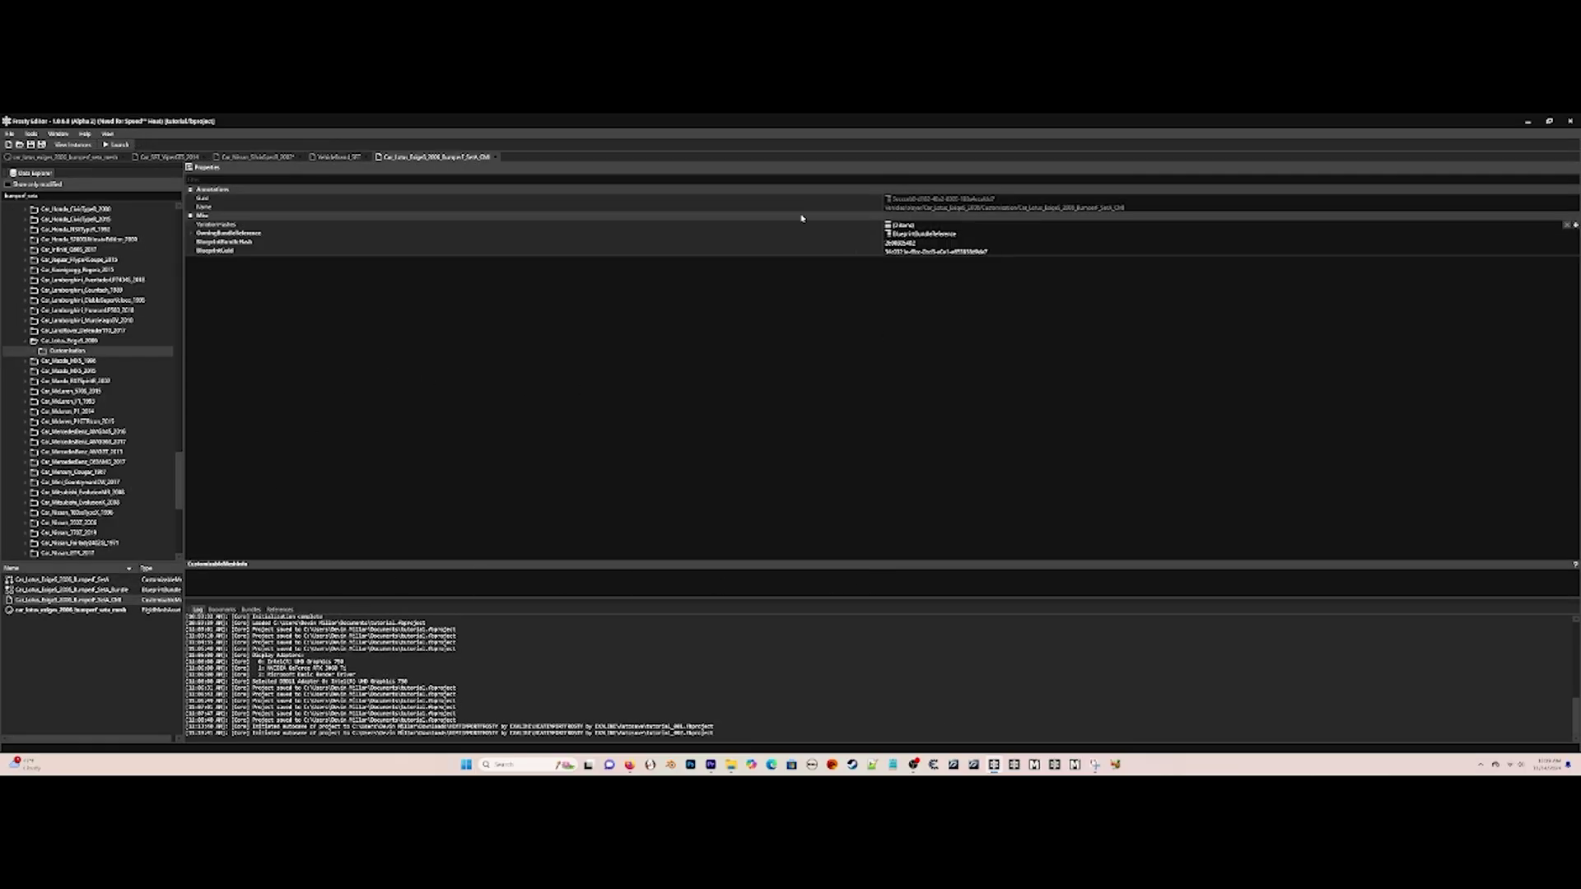
pyautogui.click(191, 233)
pyautogui.click(197, 251)
pyautogui.click(197, 286)
pyautogui.click(203, 294)
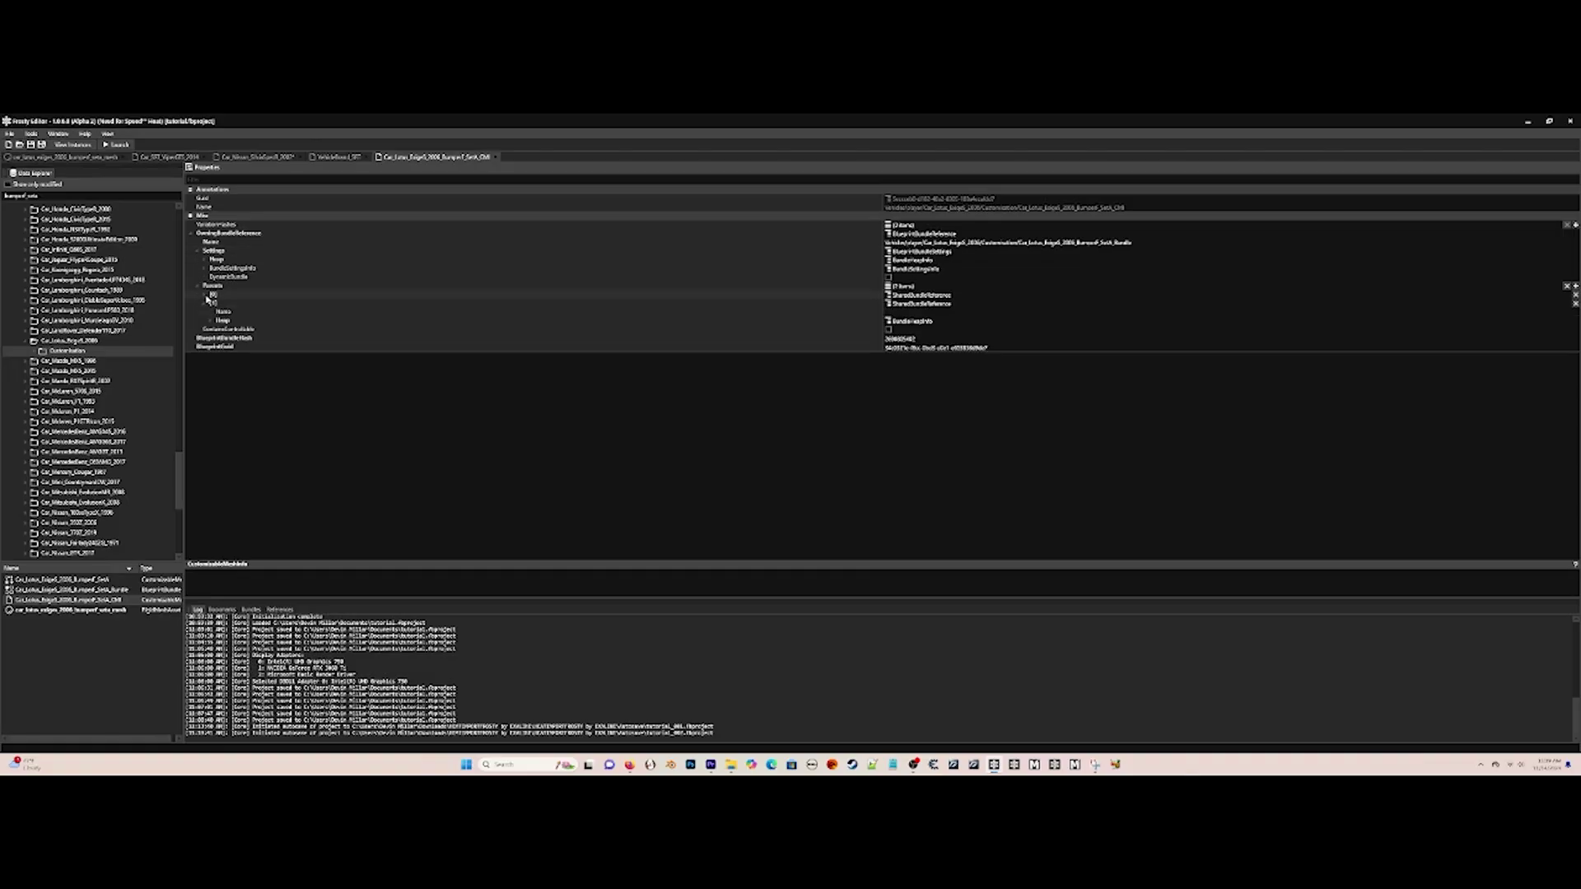
pyautogui.click(204, 321)
pyautogui.click(205, 269)
pyautogui.click(204, 259)
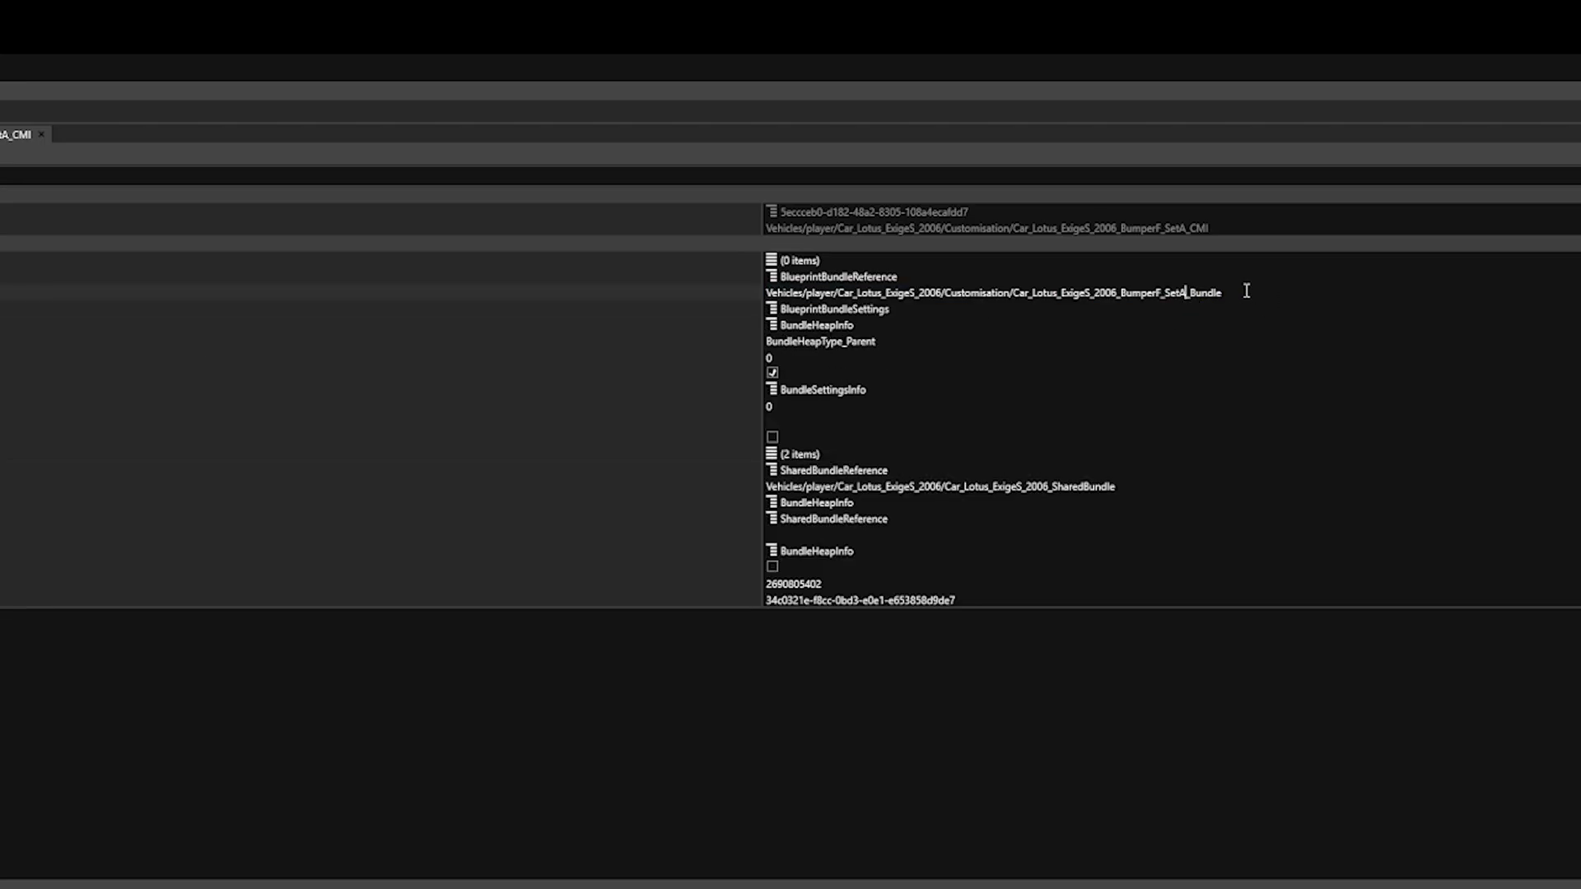
pyautogui.hotkey('ctrl', 's')
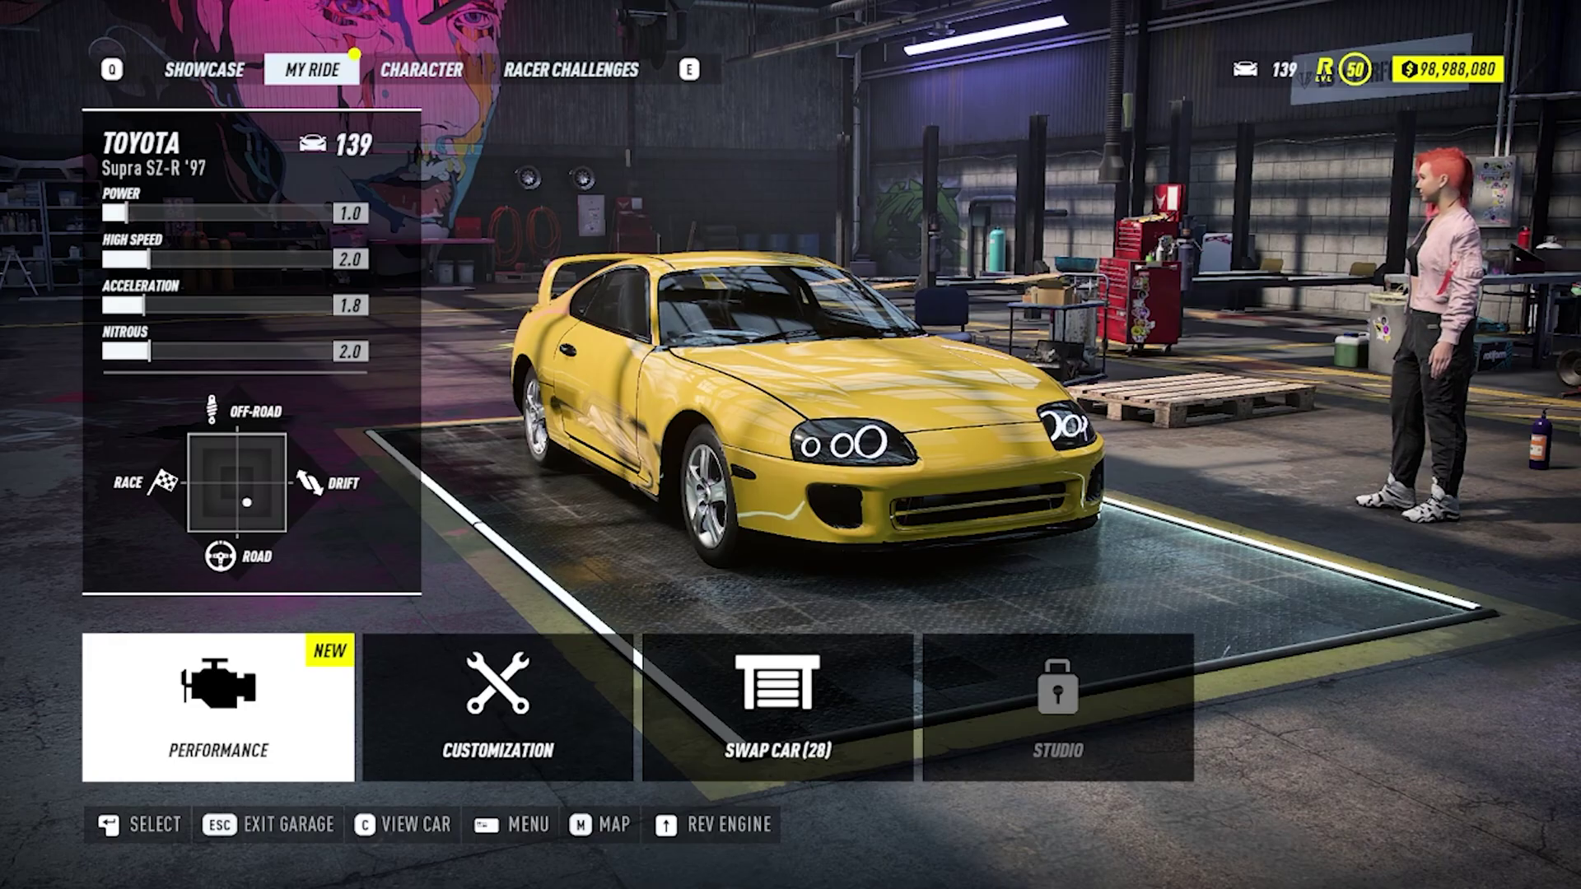
# Switch to Need for Speed Heat and view the yellow Supra SZ-R '97 up close in the garage.
pyautogui.press('c')
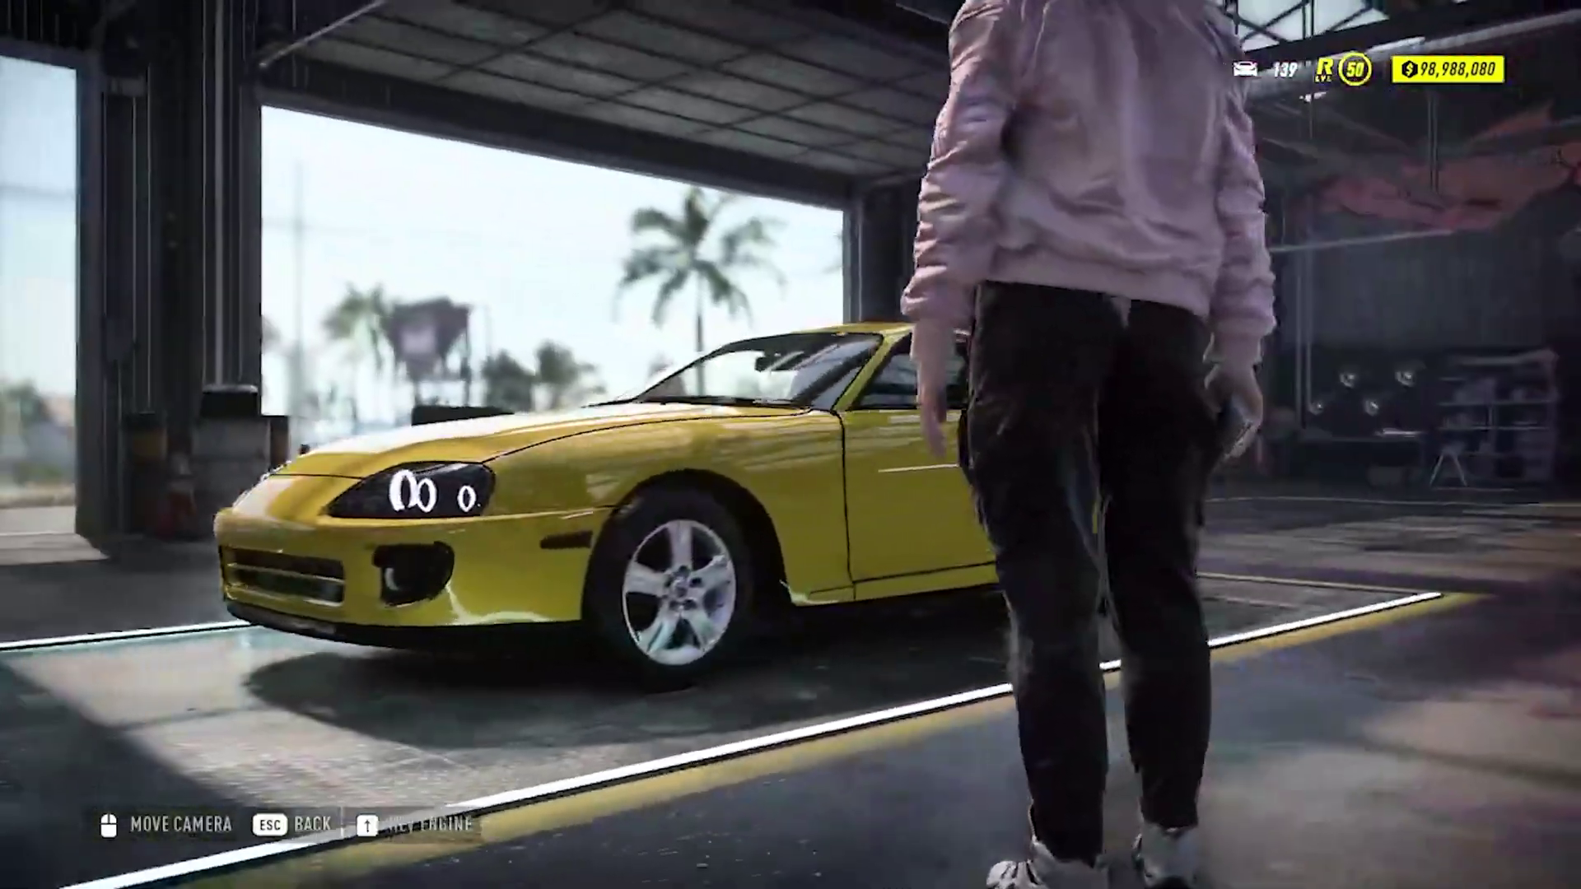